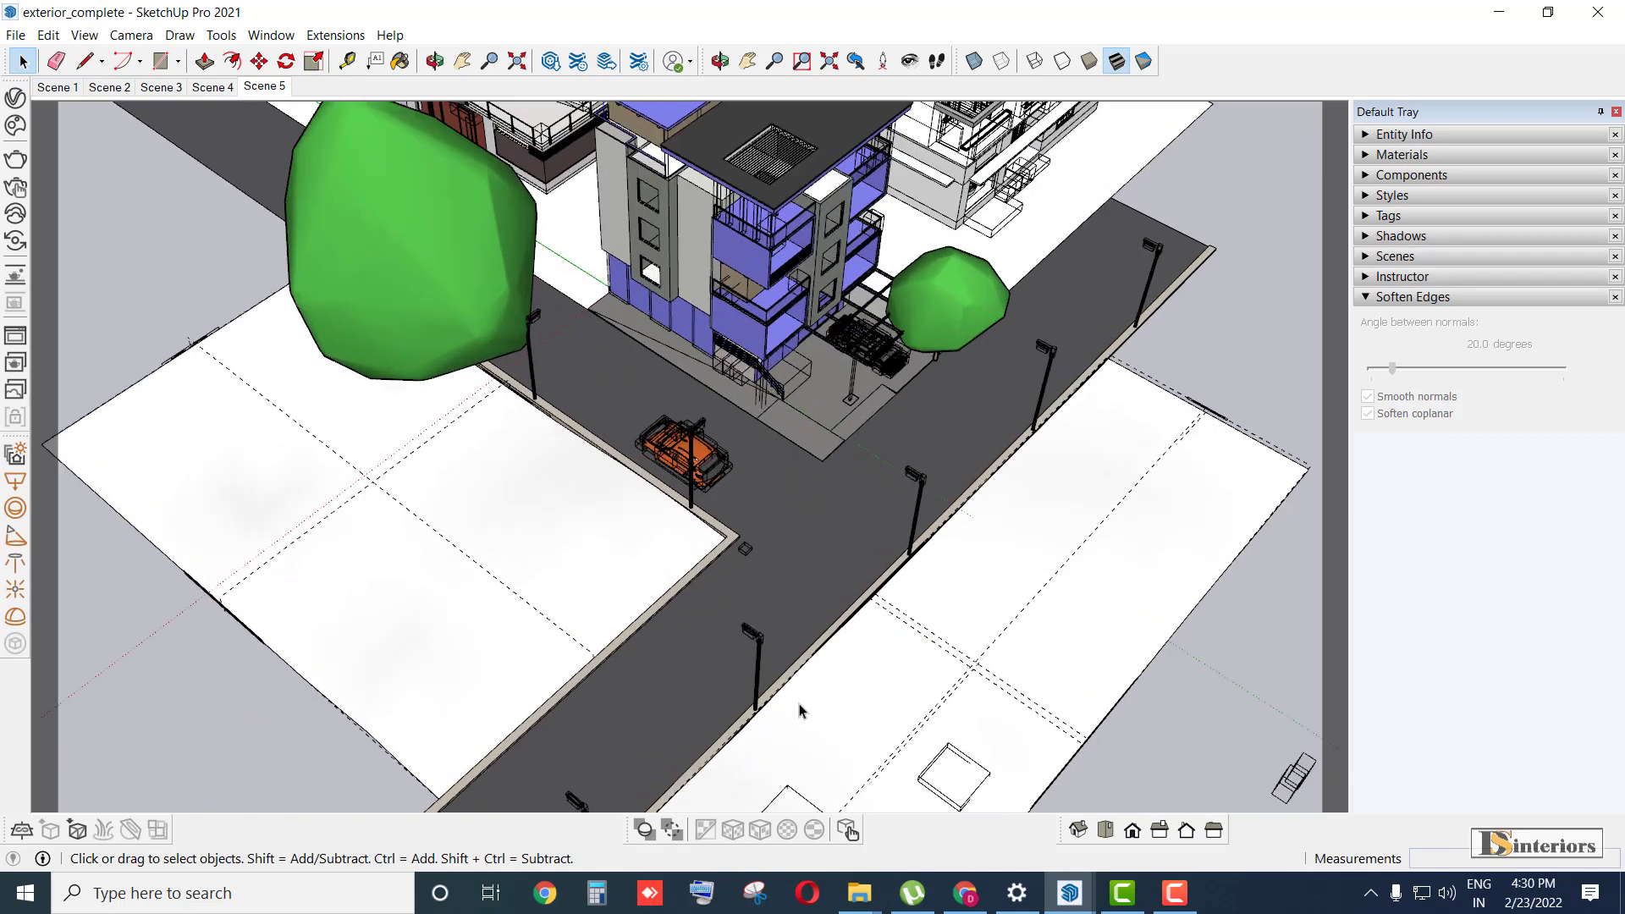
- Examine the whole exterior scene from several angles, selecting the two neighbouring buildings beside the central apartment block
scroll(783, 551, up, 5)
middle_drag(783, 551, 643, 344)
scroll(643, 345, up, 2)
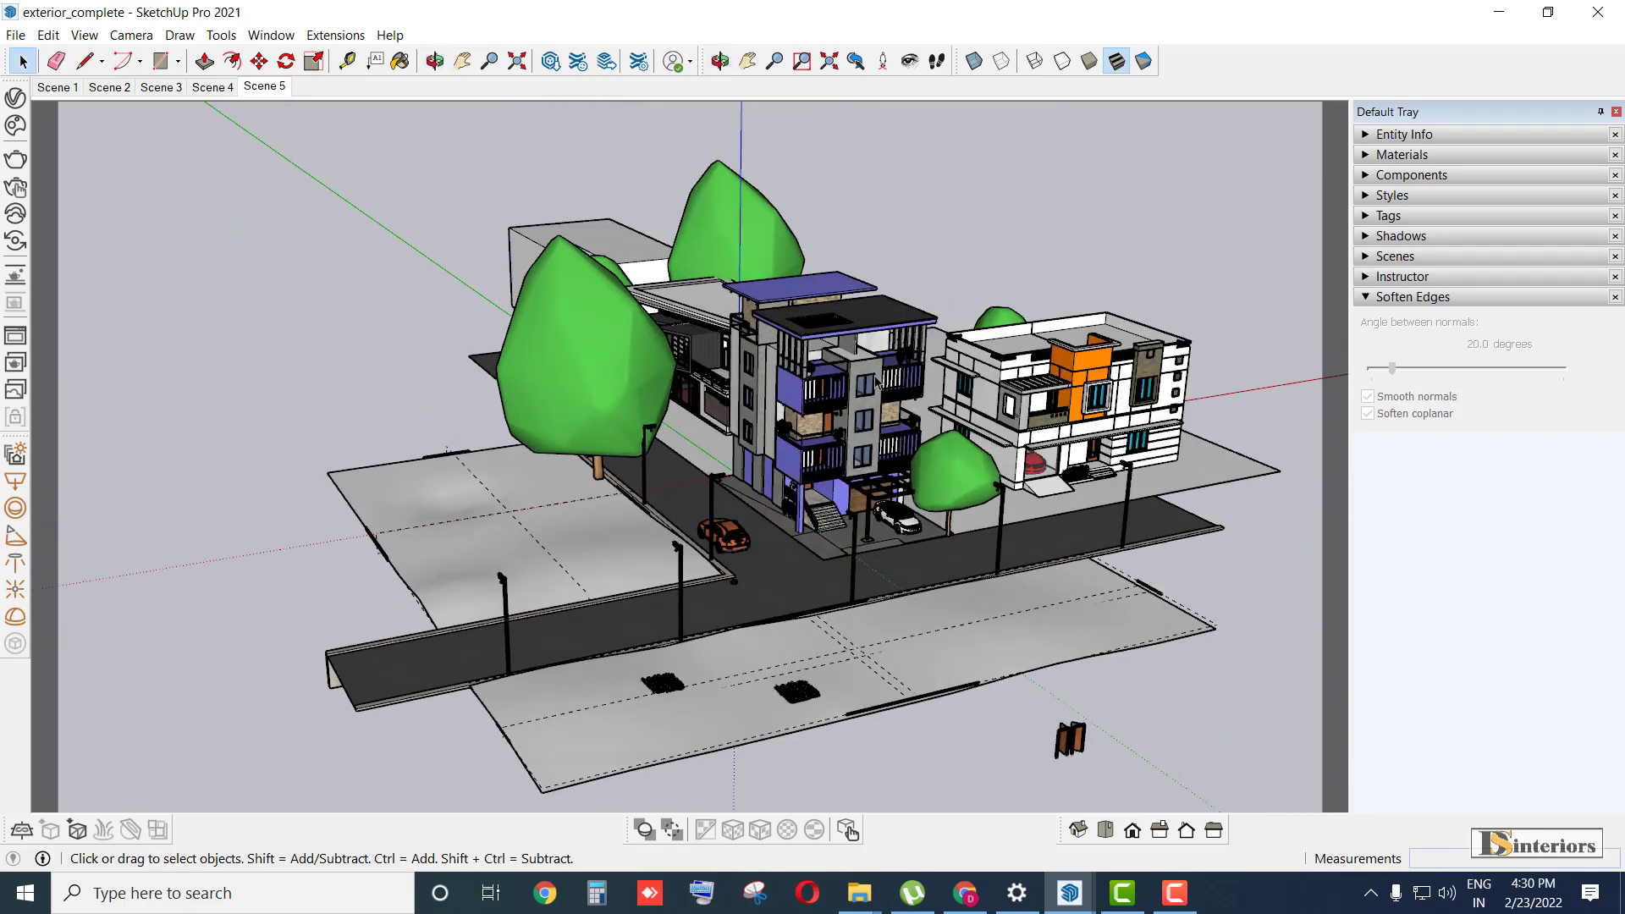
scroll(946, 434, up, 5)
middle_drag(946, 434, 544, 376)
scroll(1161, 576, down, 2)
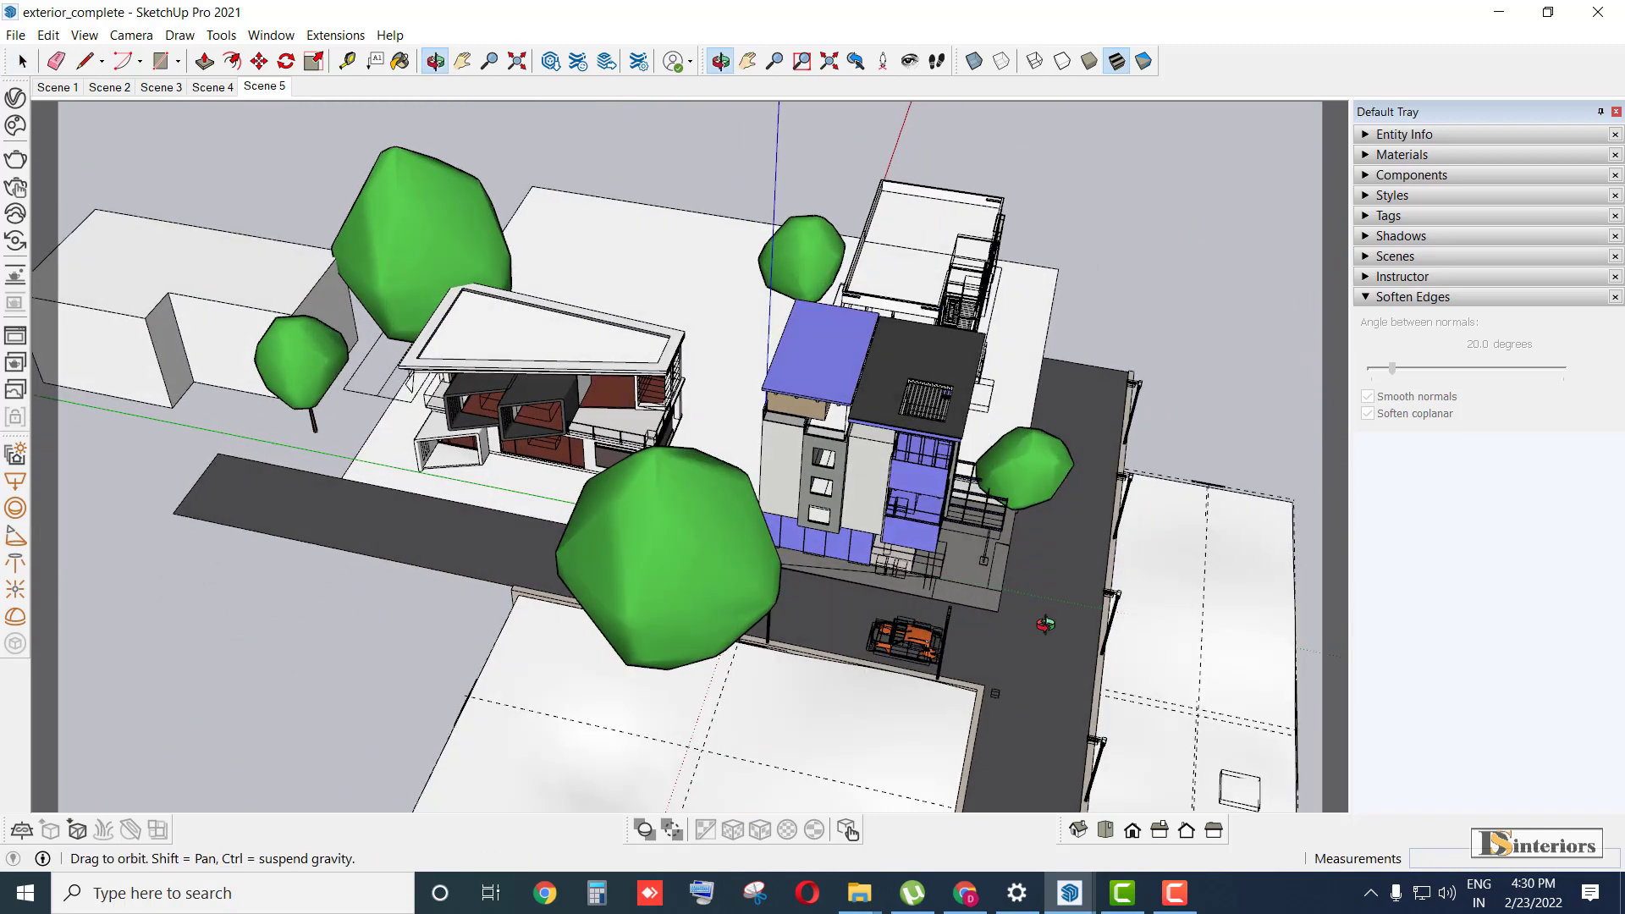
click(544, 376)
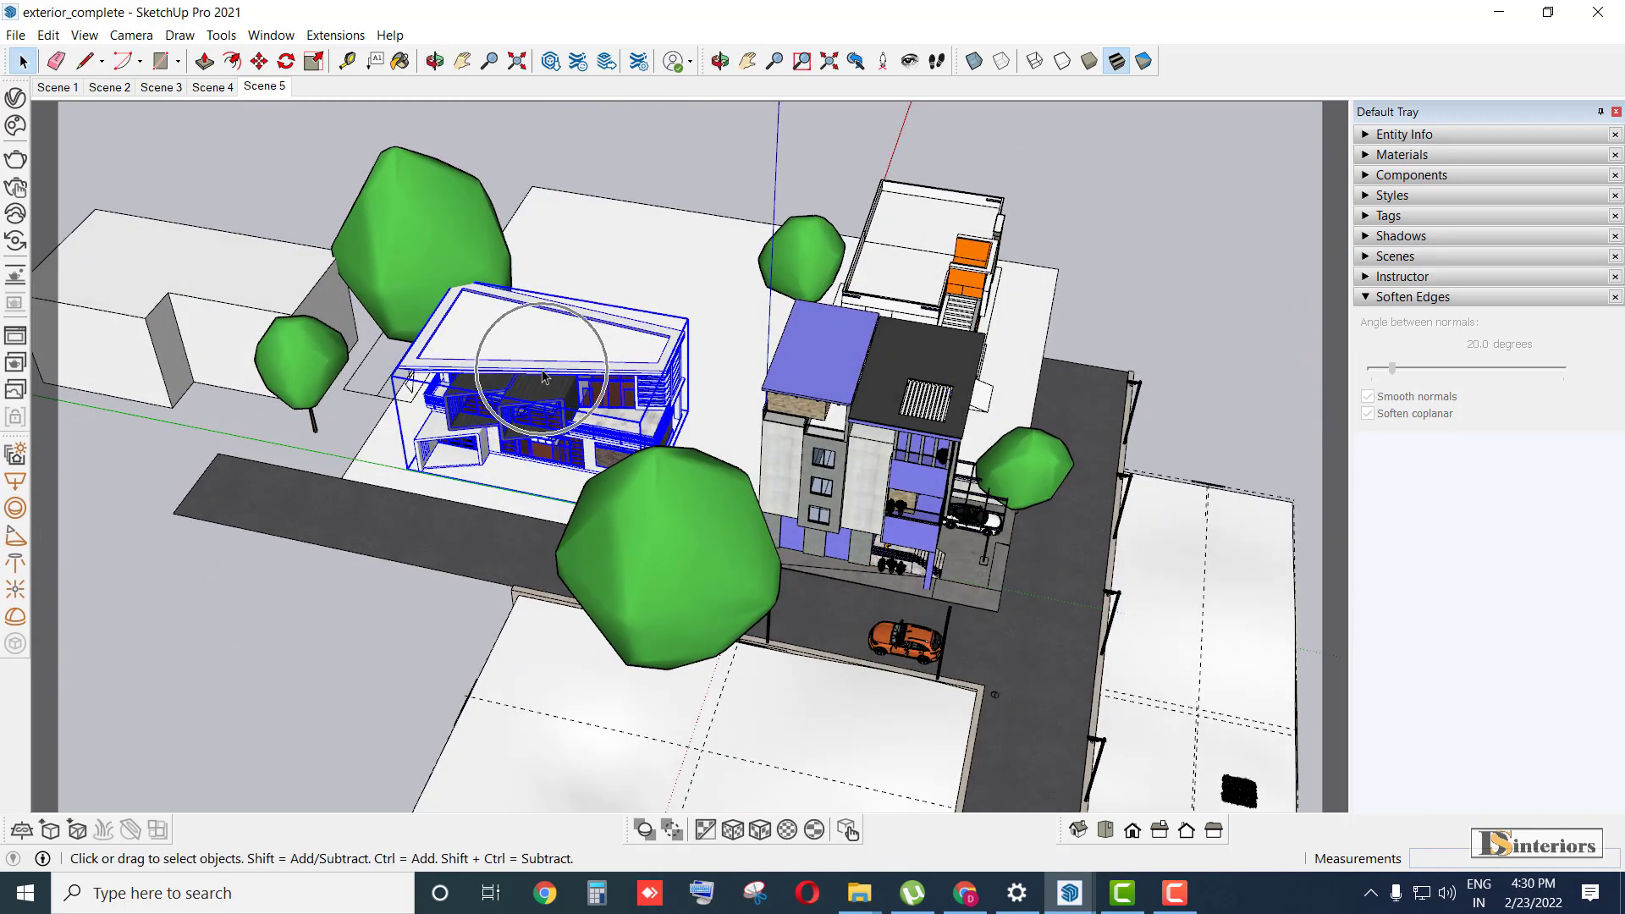
click(892, 260)
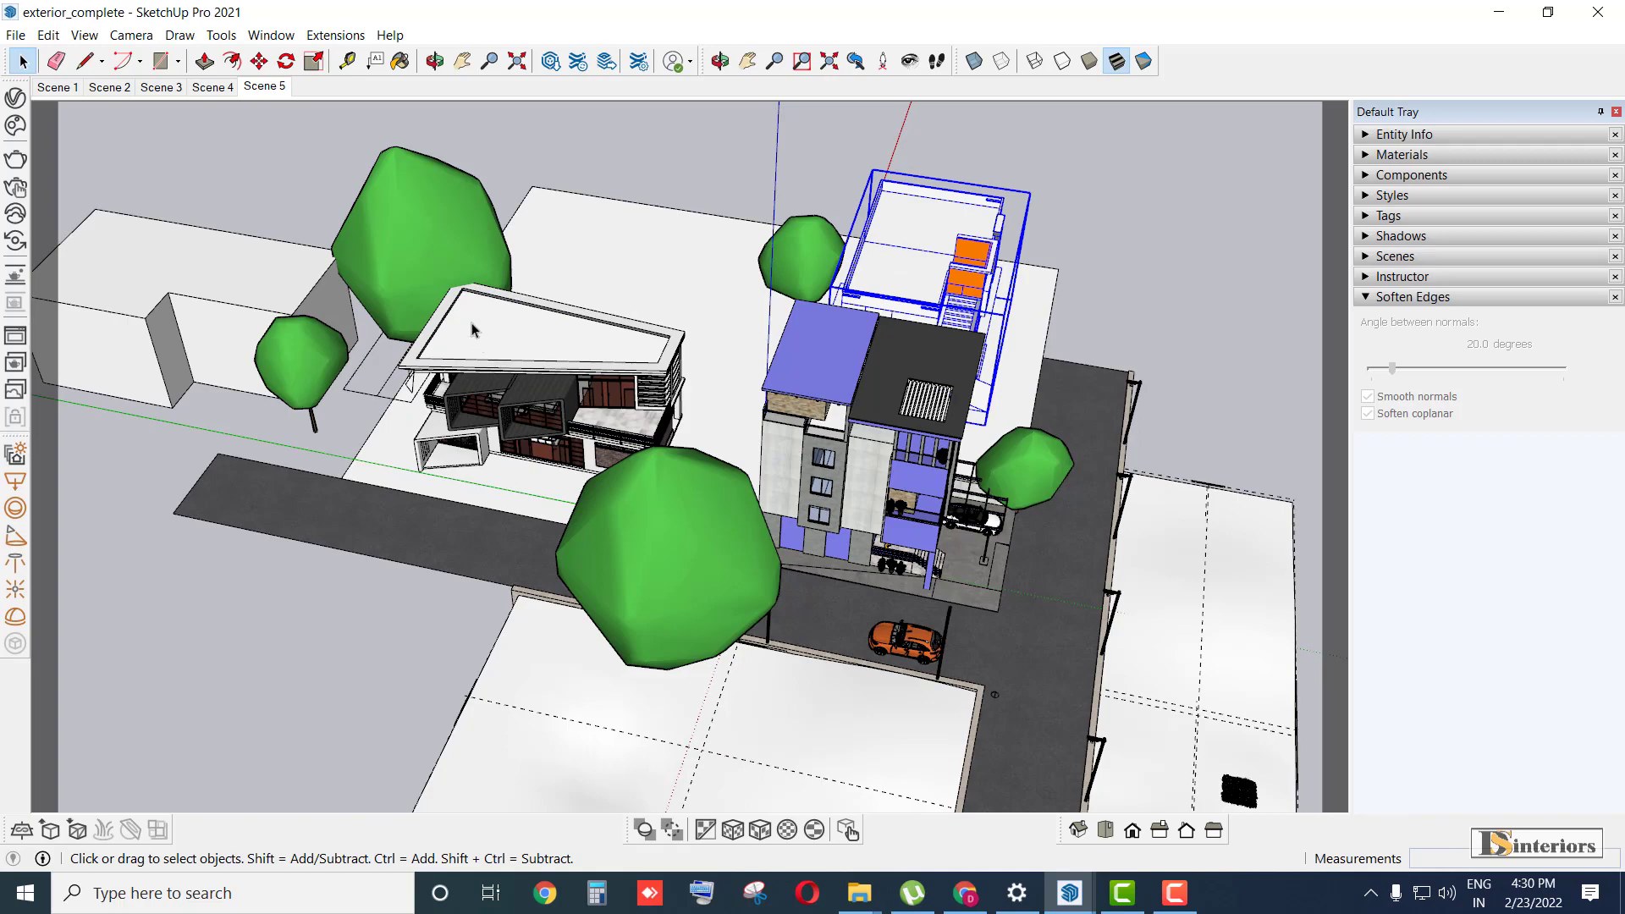
scroll(1023, 670, down, 3)
scroll(1081, 542, up, 6)
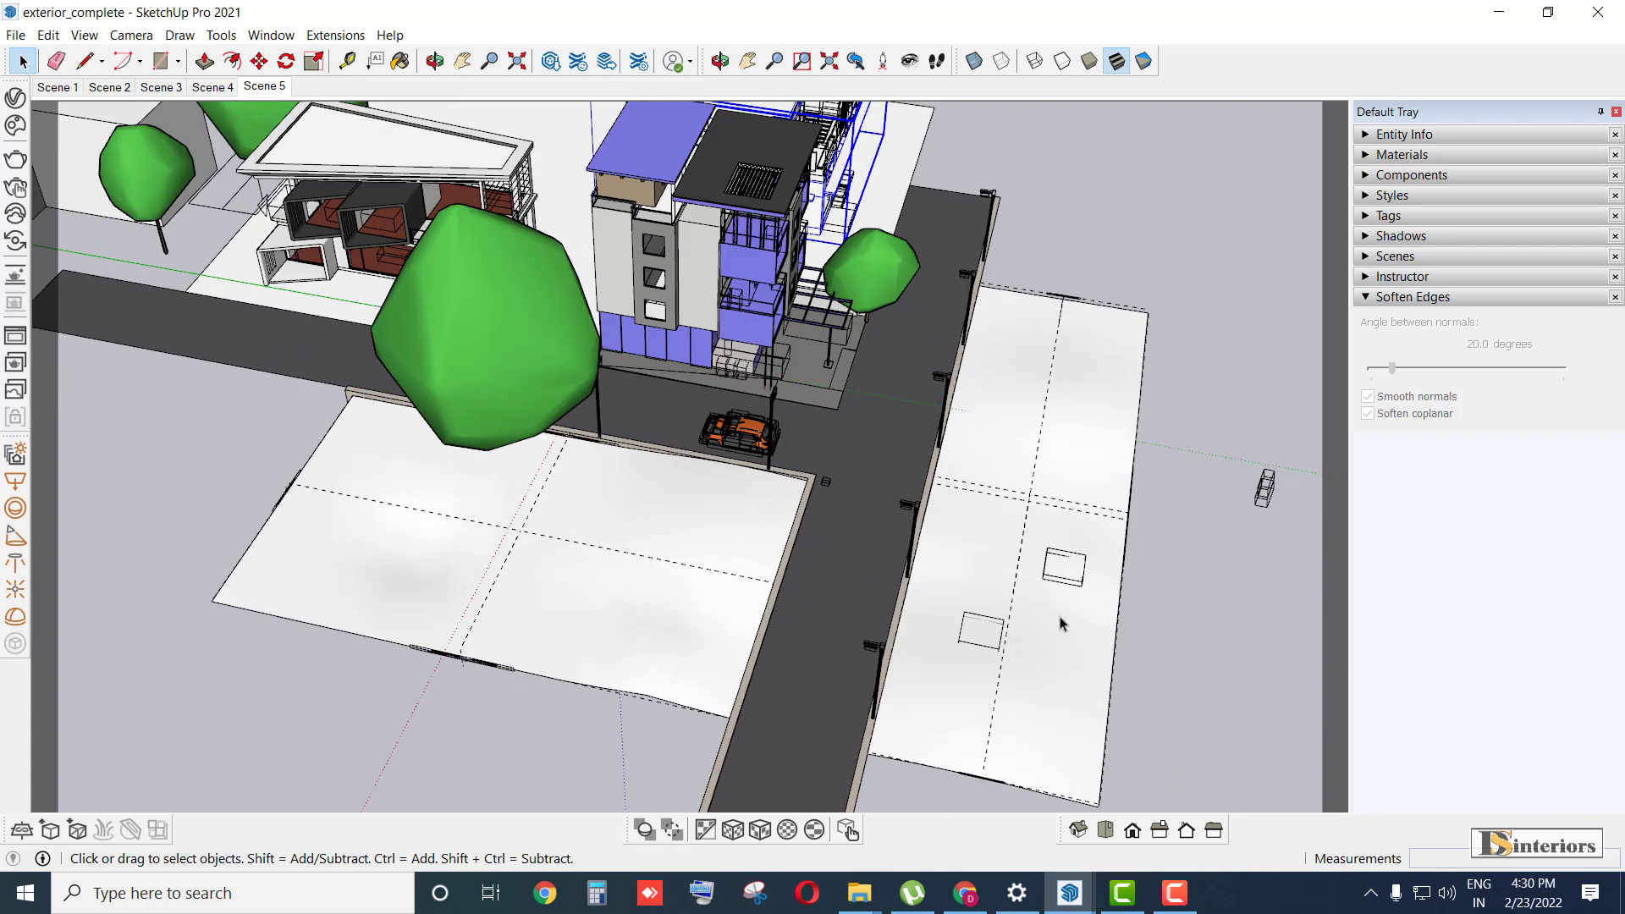
- Inspect the dense flowering grass patch on the plot across the road up close
scroll(1081, 541, up, 8)
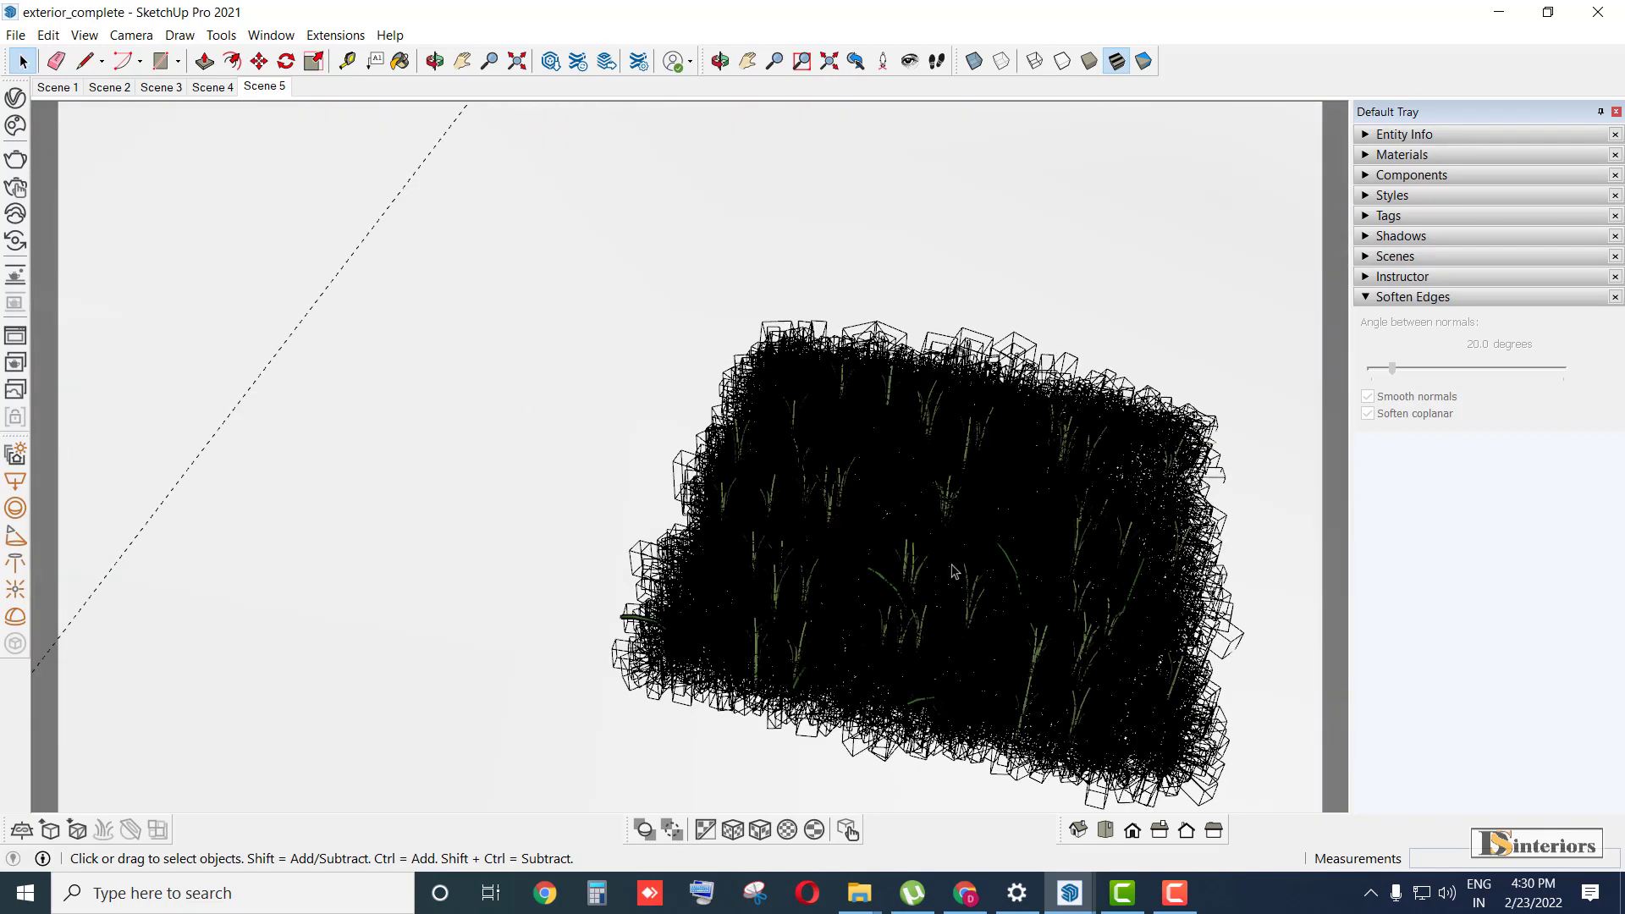
scroll(830, 541, up, 4)
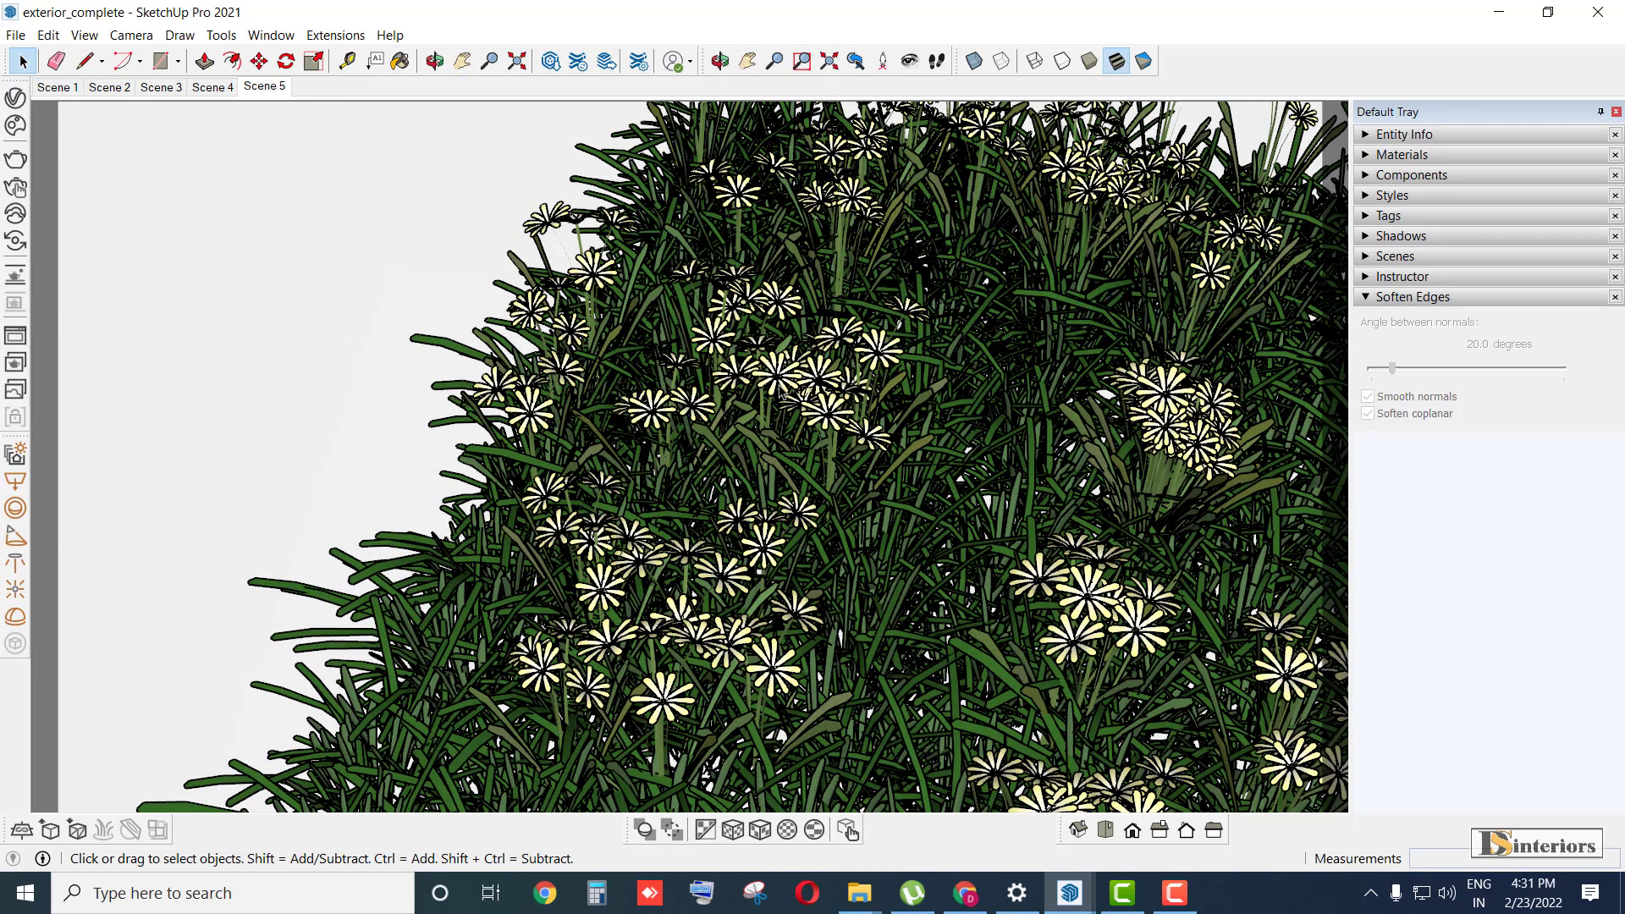
scroll(692, 268, down, 10)
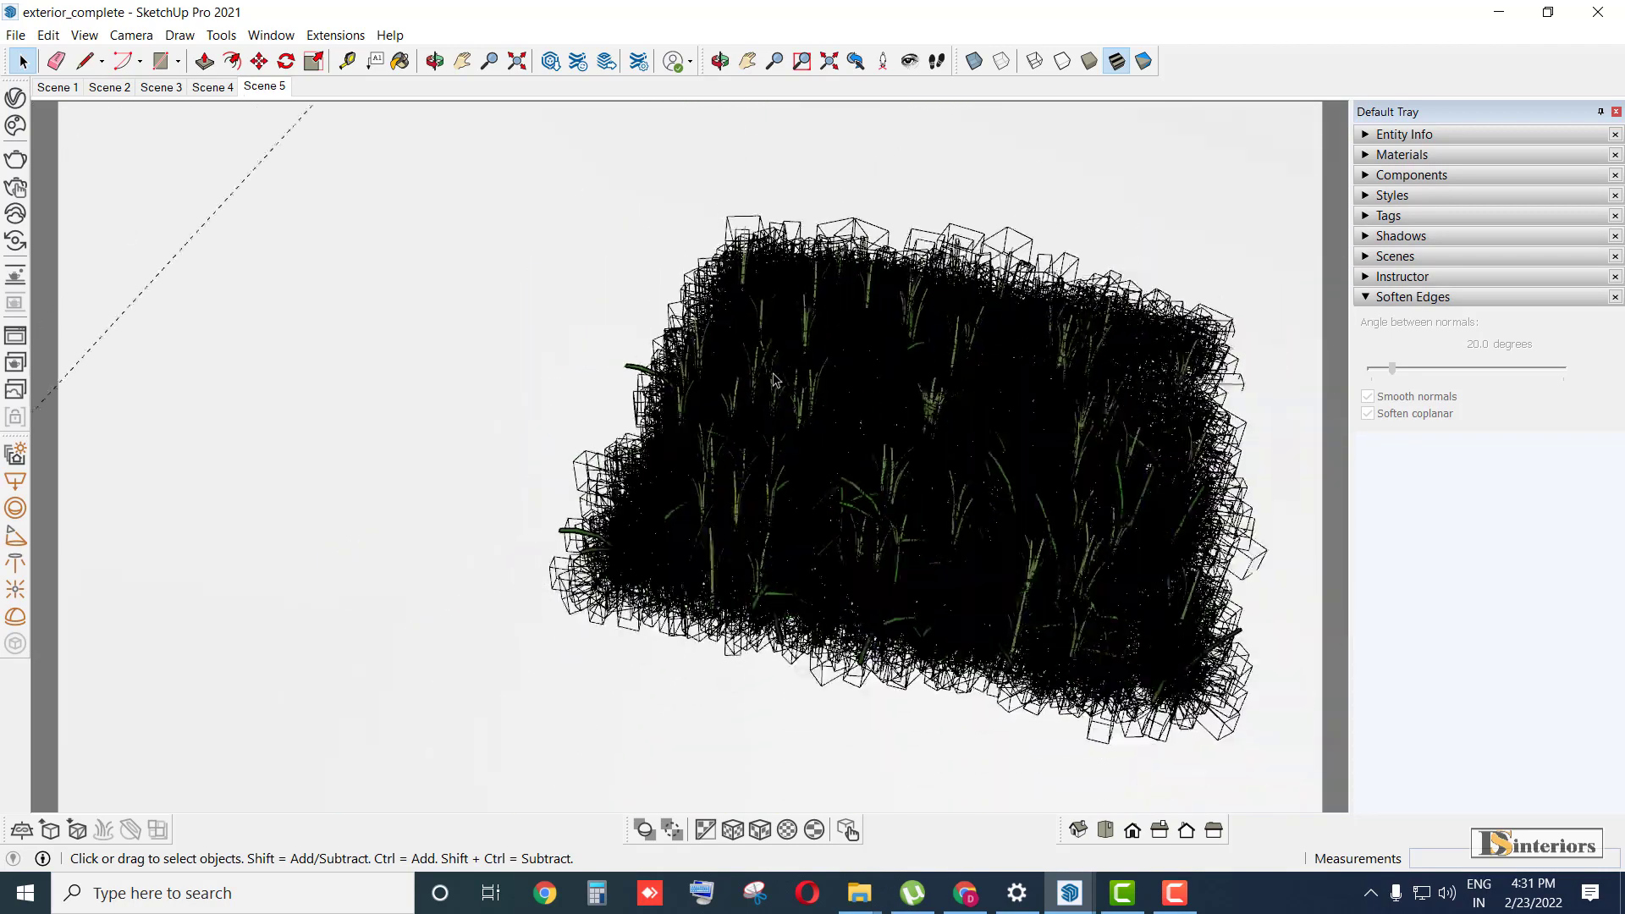
scroll(692, 268, down, 6)
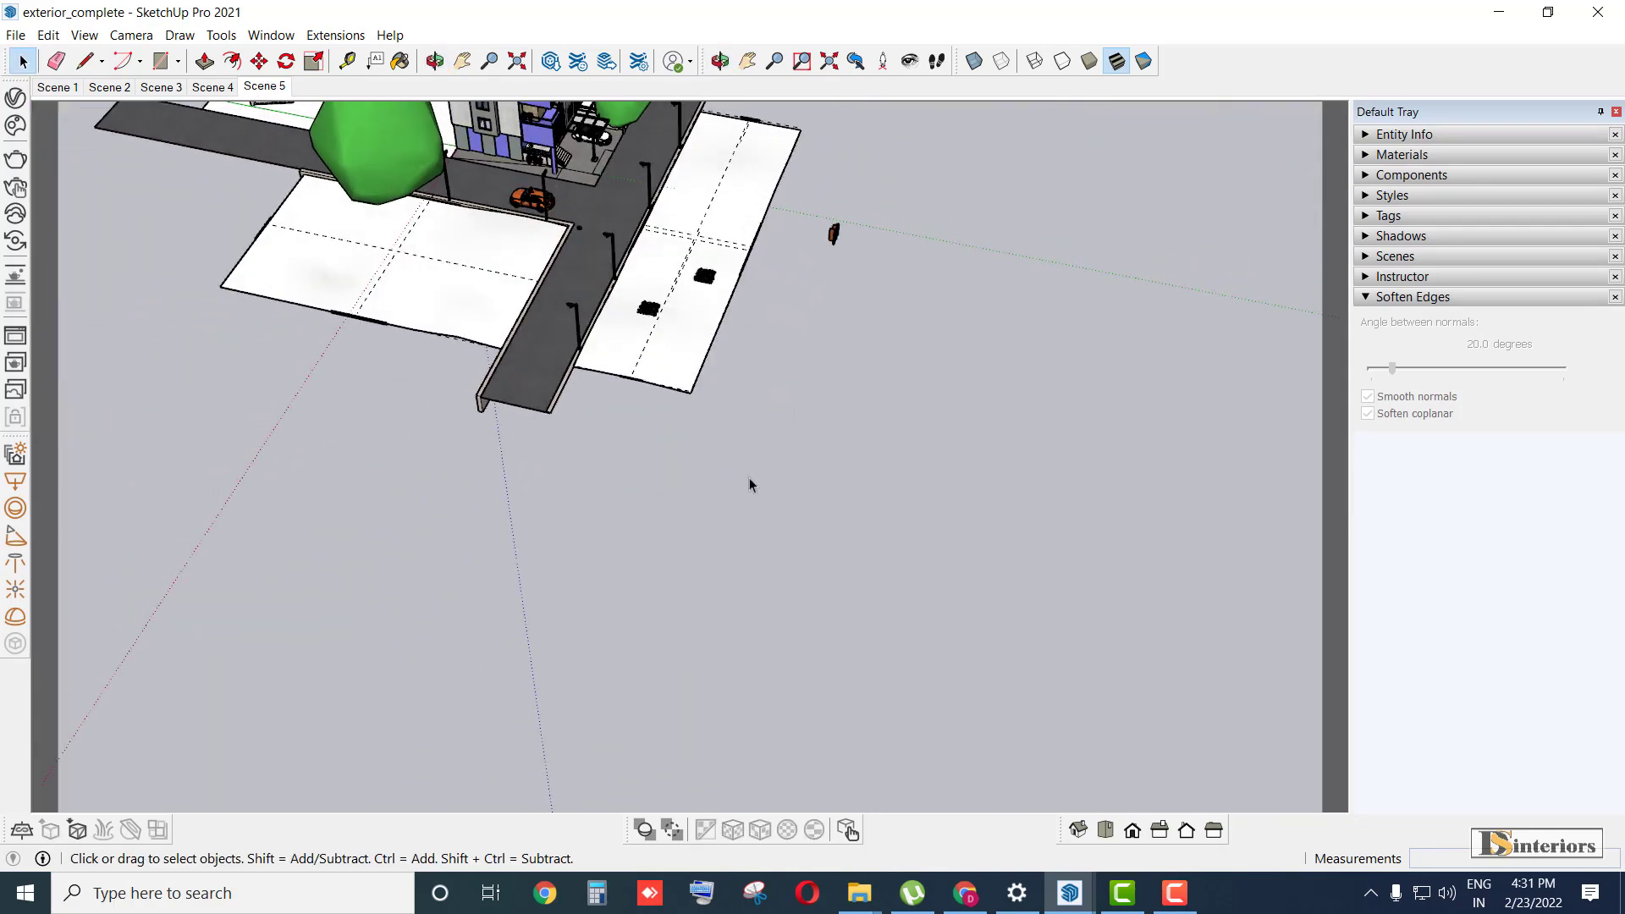
- Inspect the orange car on the road and view the list of components stored in the model
scroll(487, 218, up, 3)
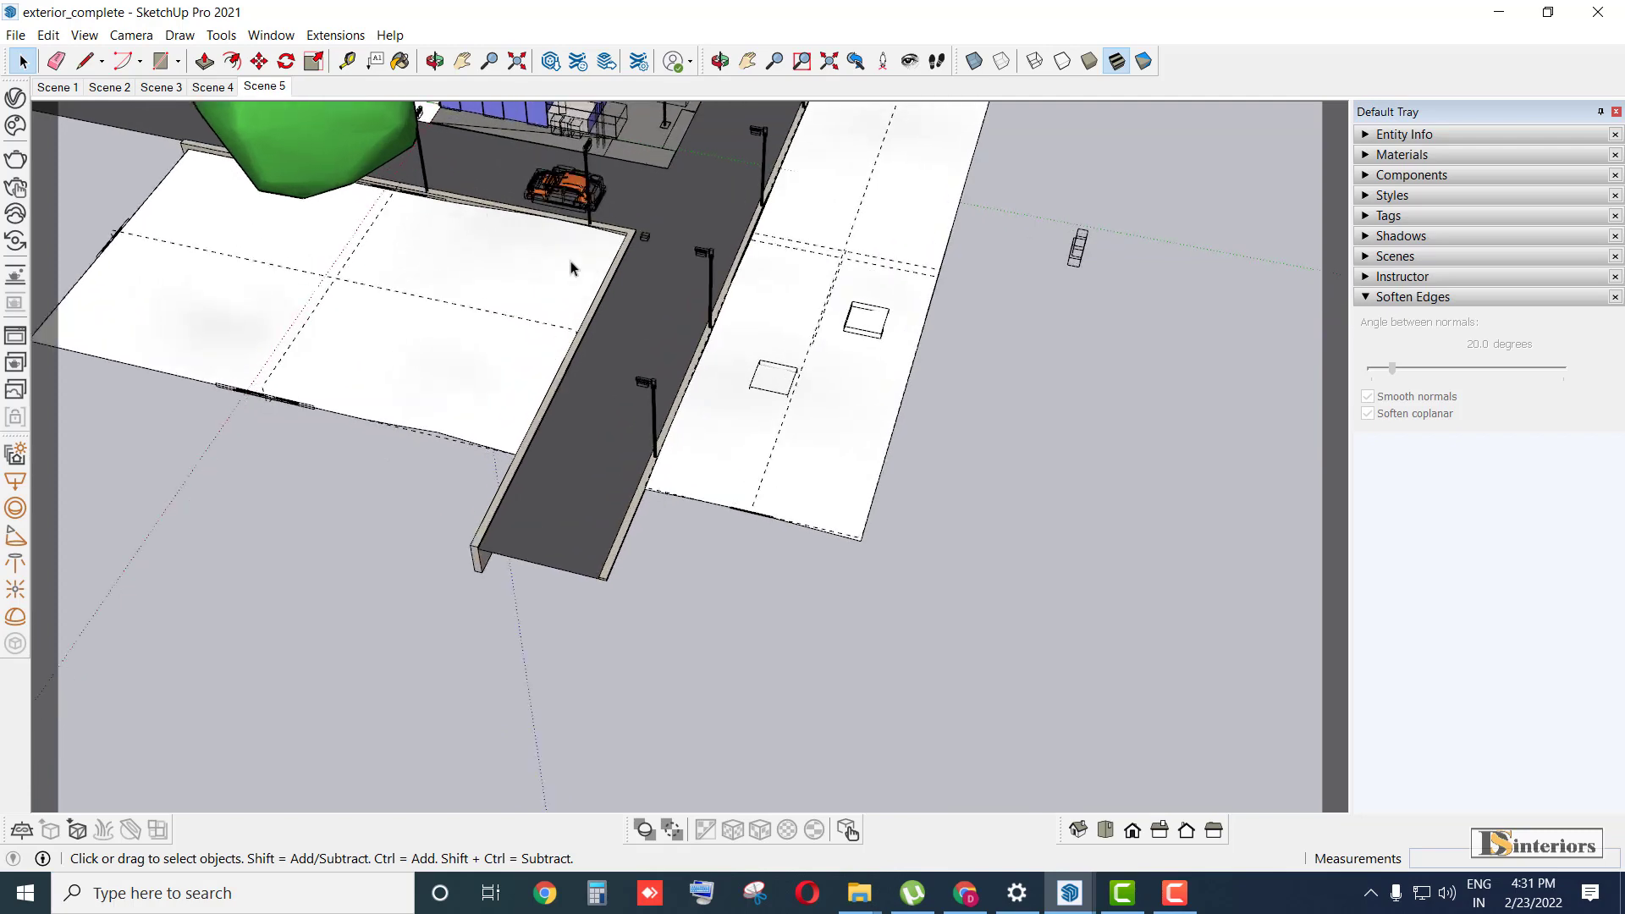
scroll(617, 241, up, 5)
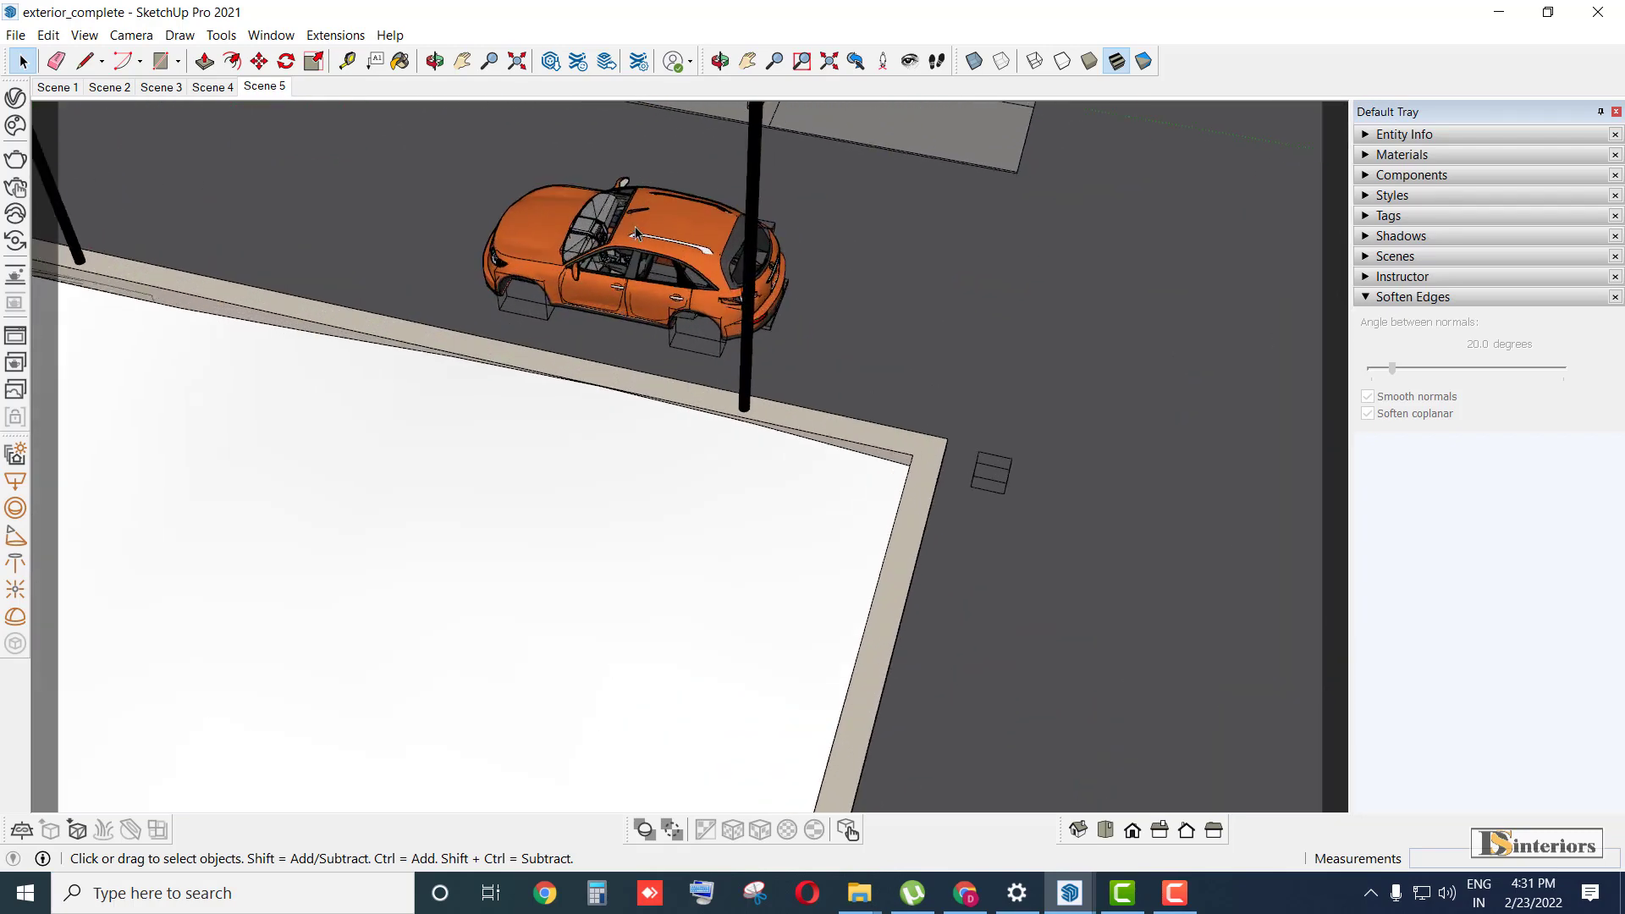
click(622, 248)
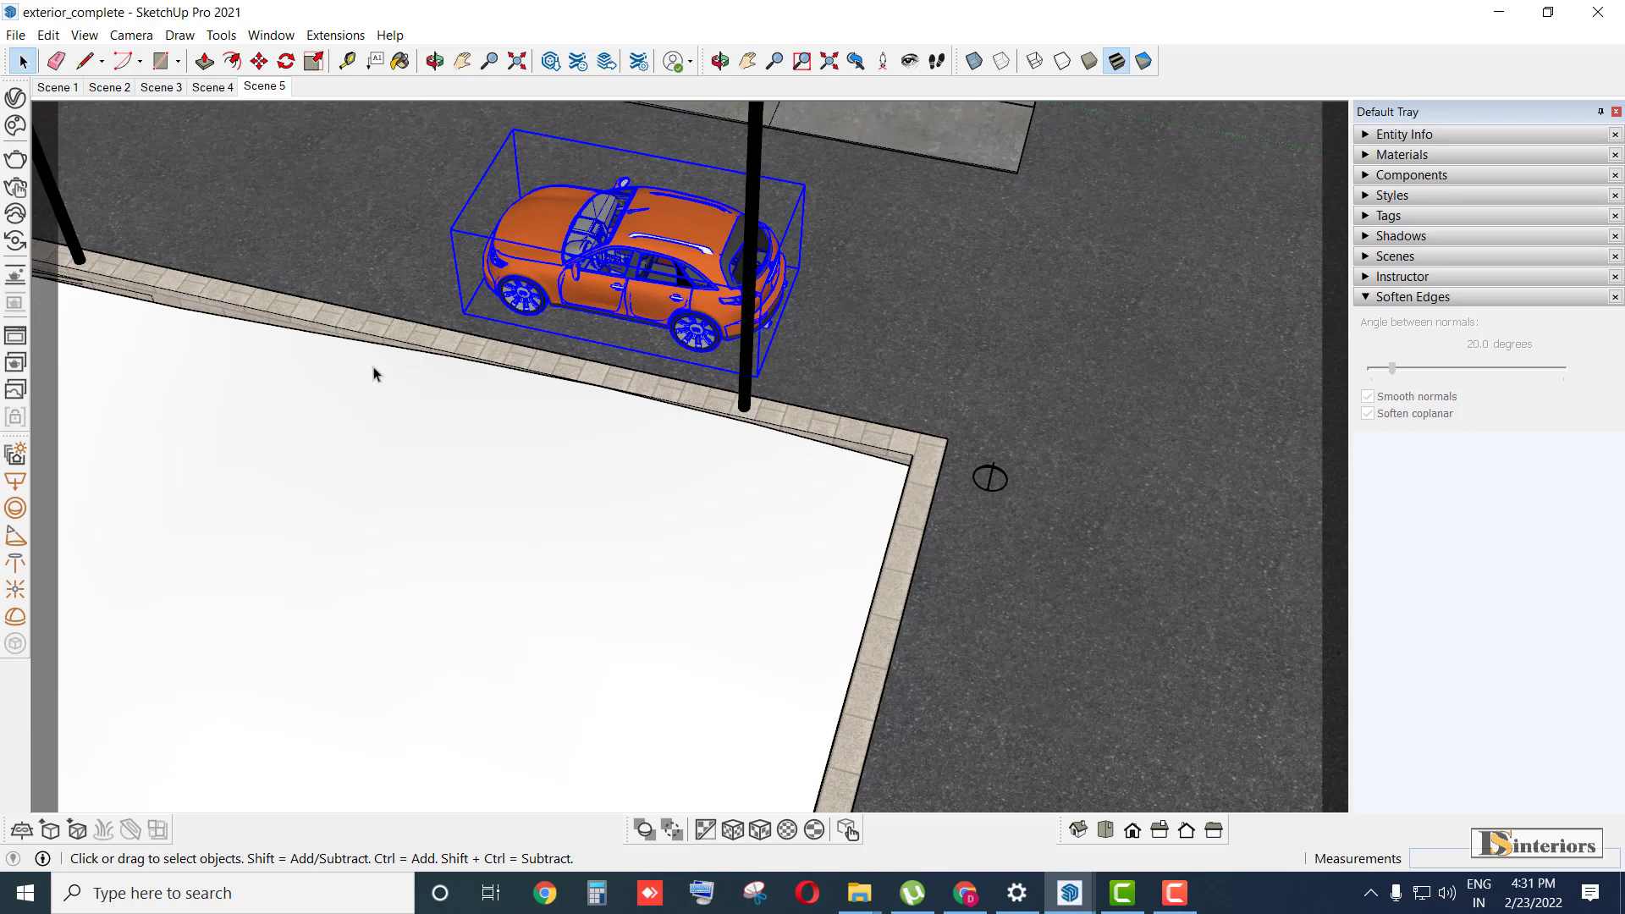
click(1375, 175)
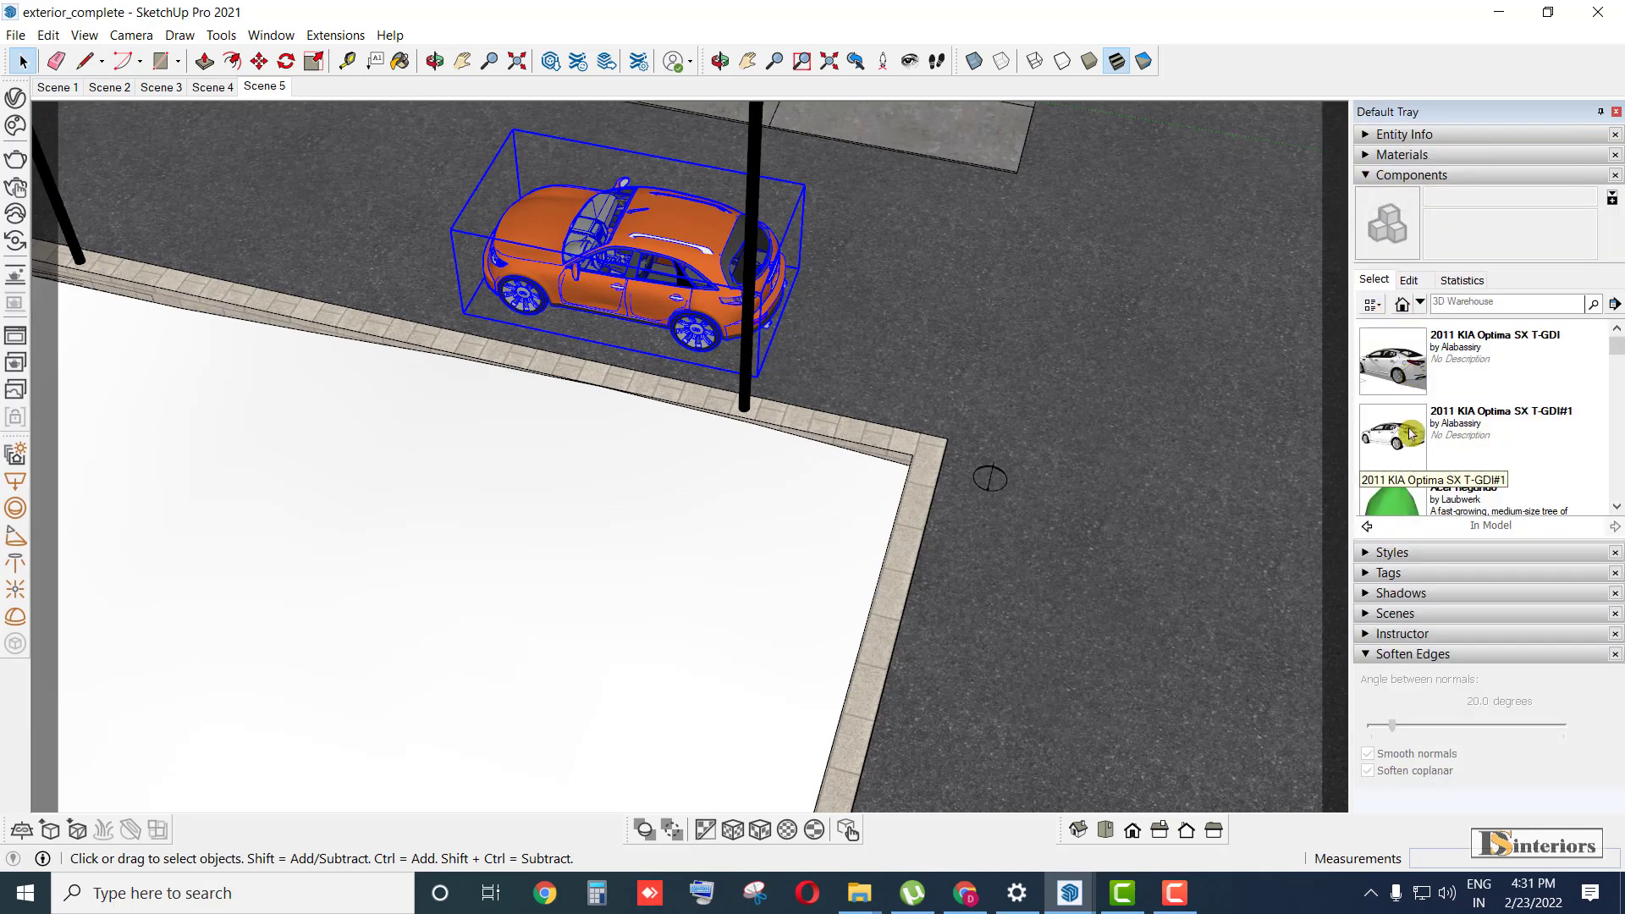
click(1366, 176)
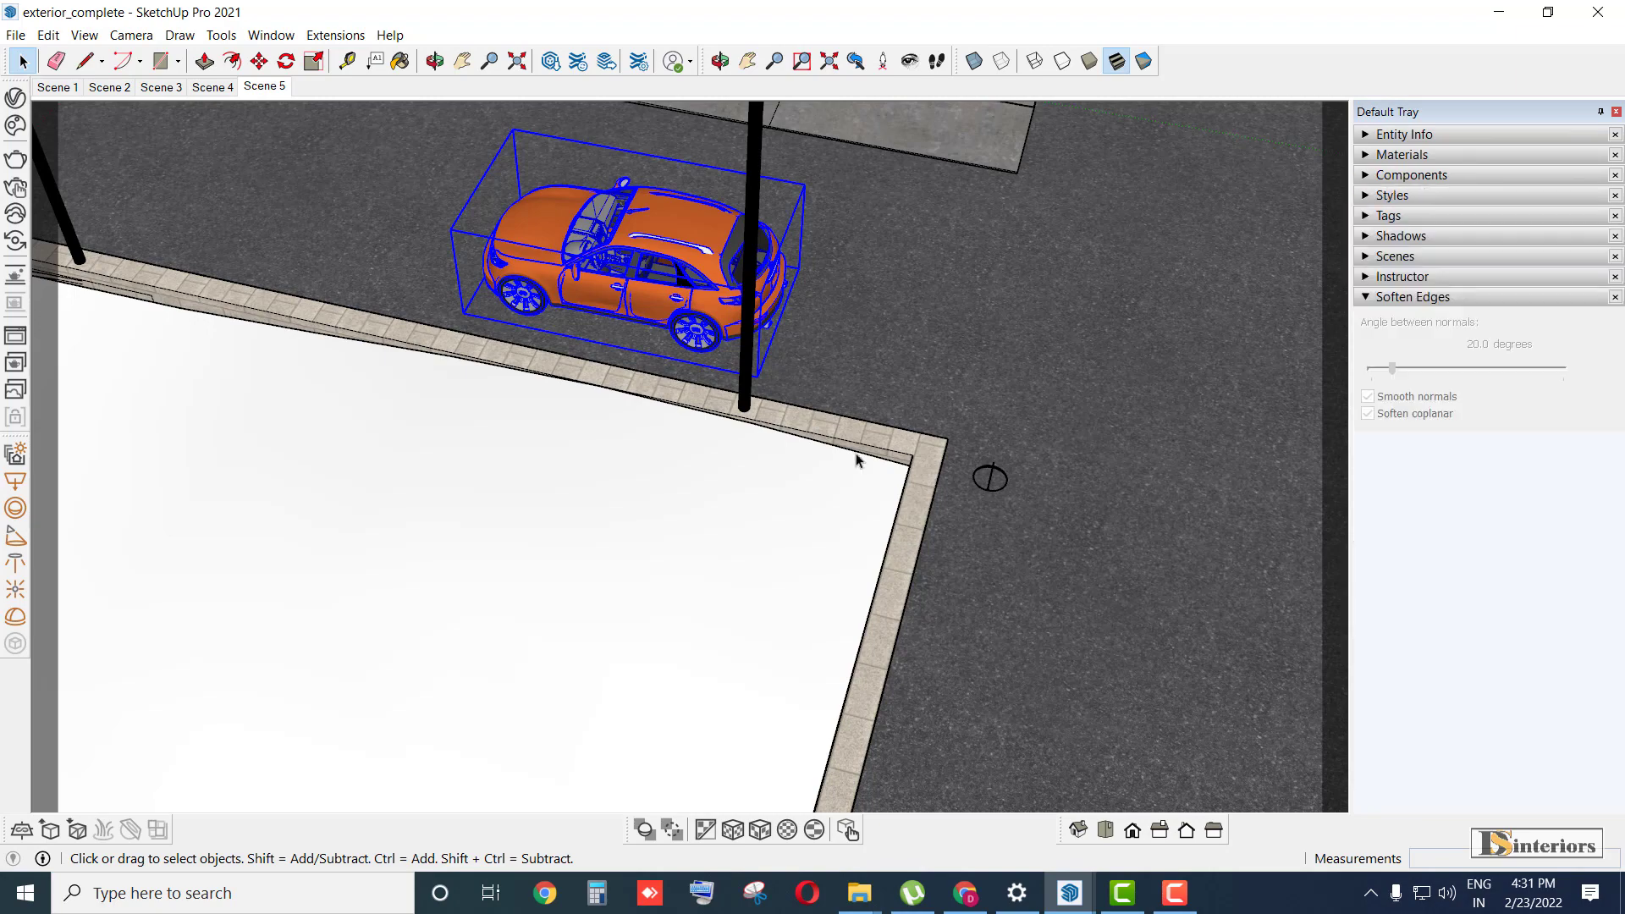
- Open the model information statistics for the entire model and review the complete list of entity counts
scroll(561, 483, down, 8)
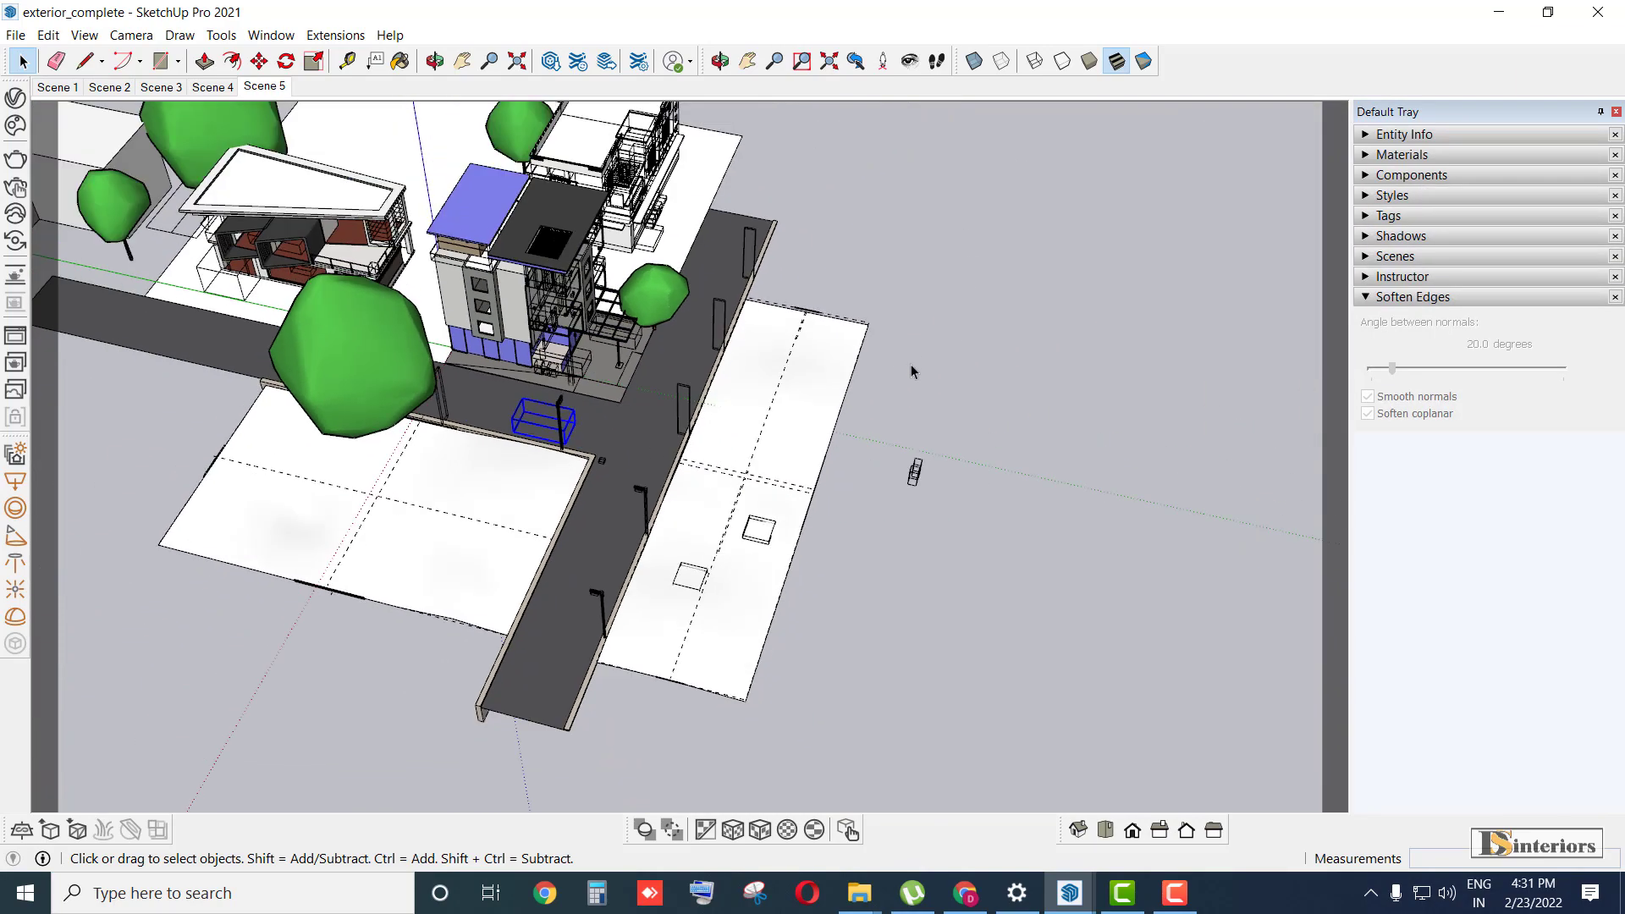
scroll(456, 272, up, 2)
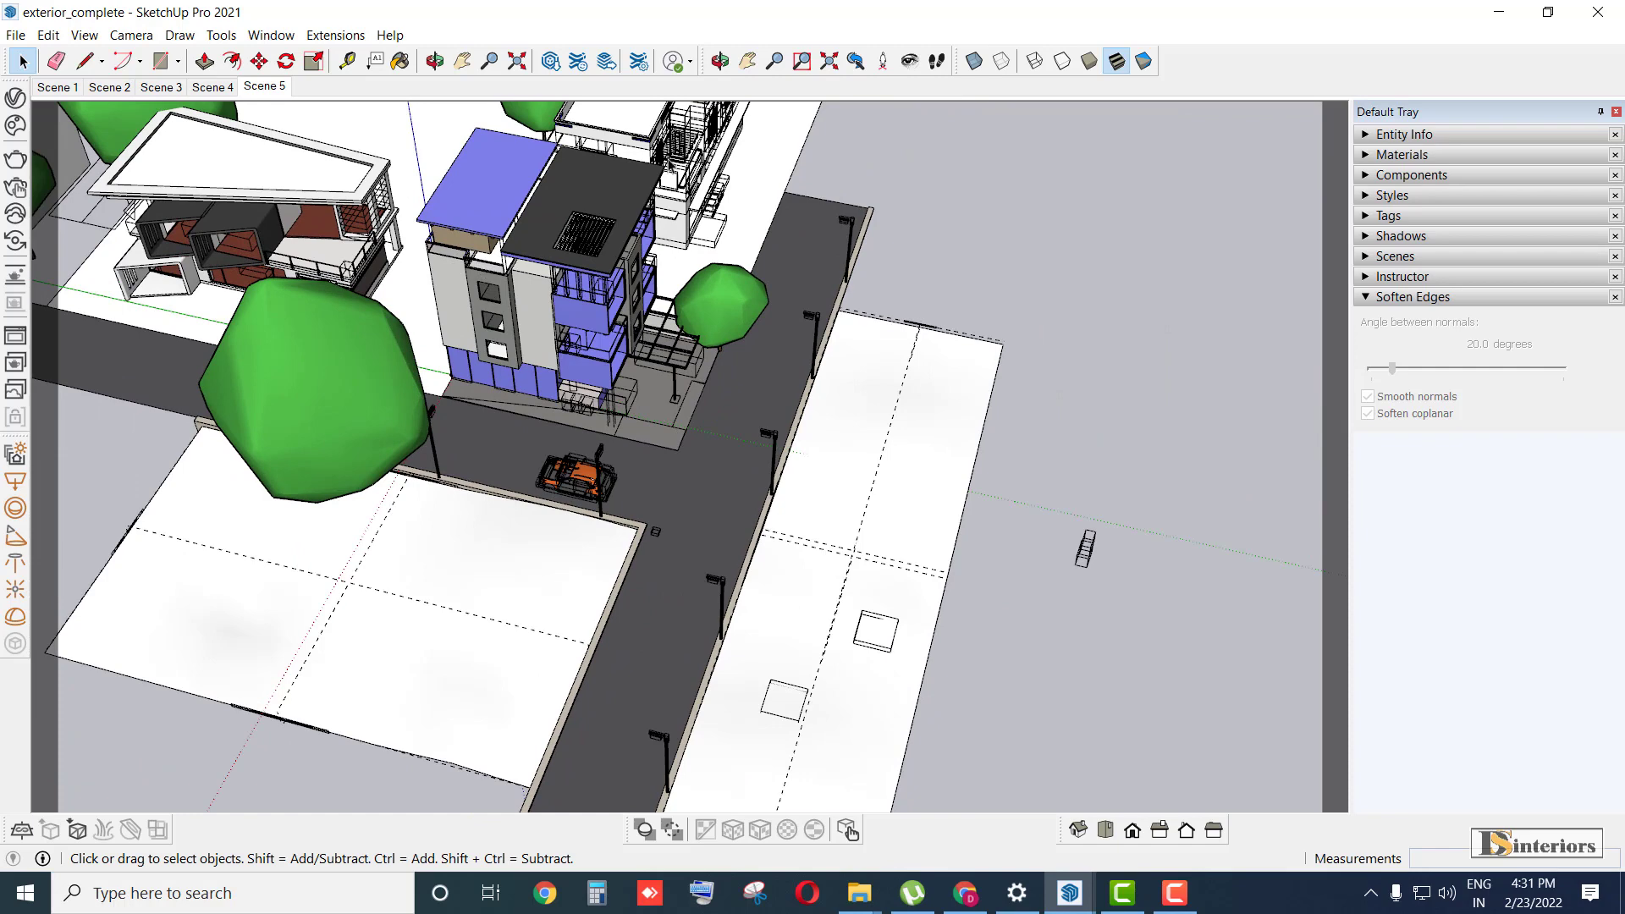
click(258, 38)
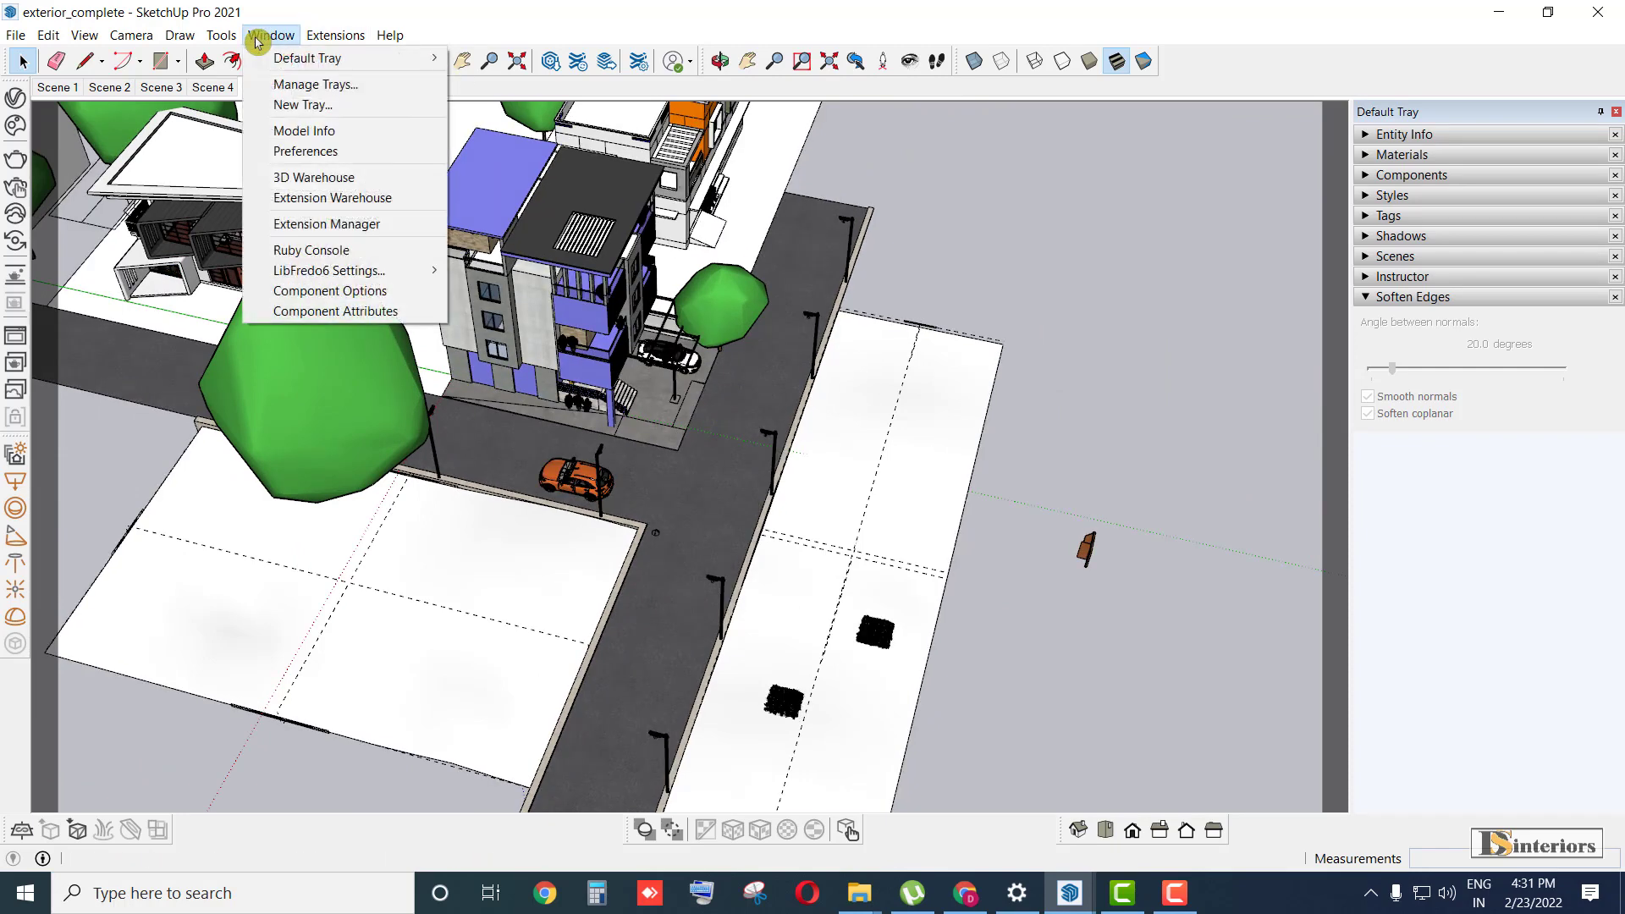
click(320, 138)
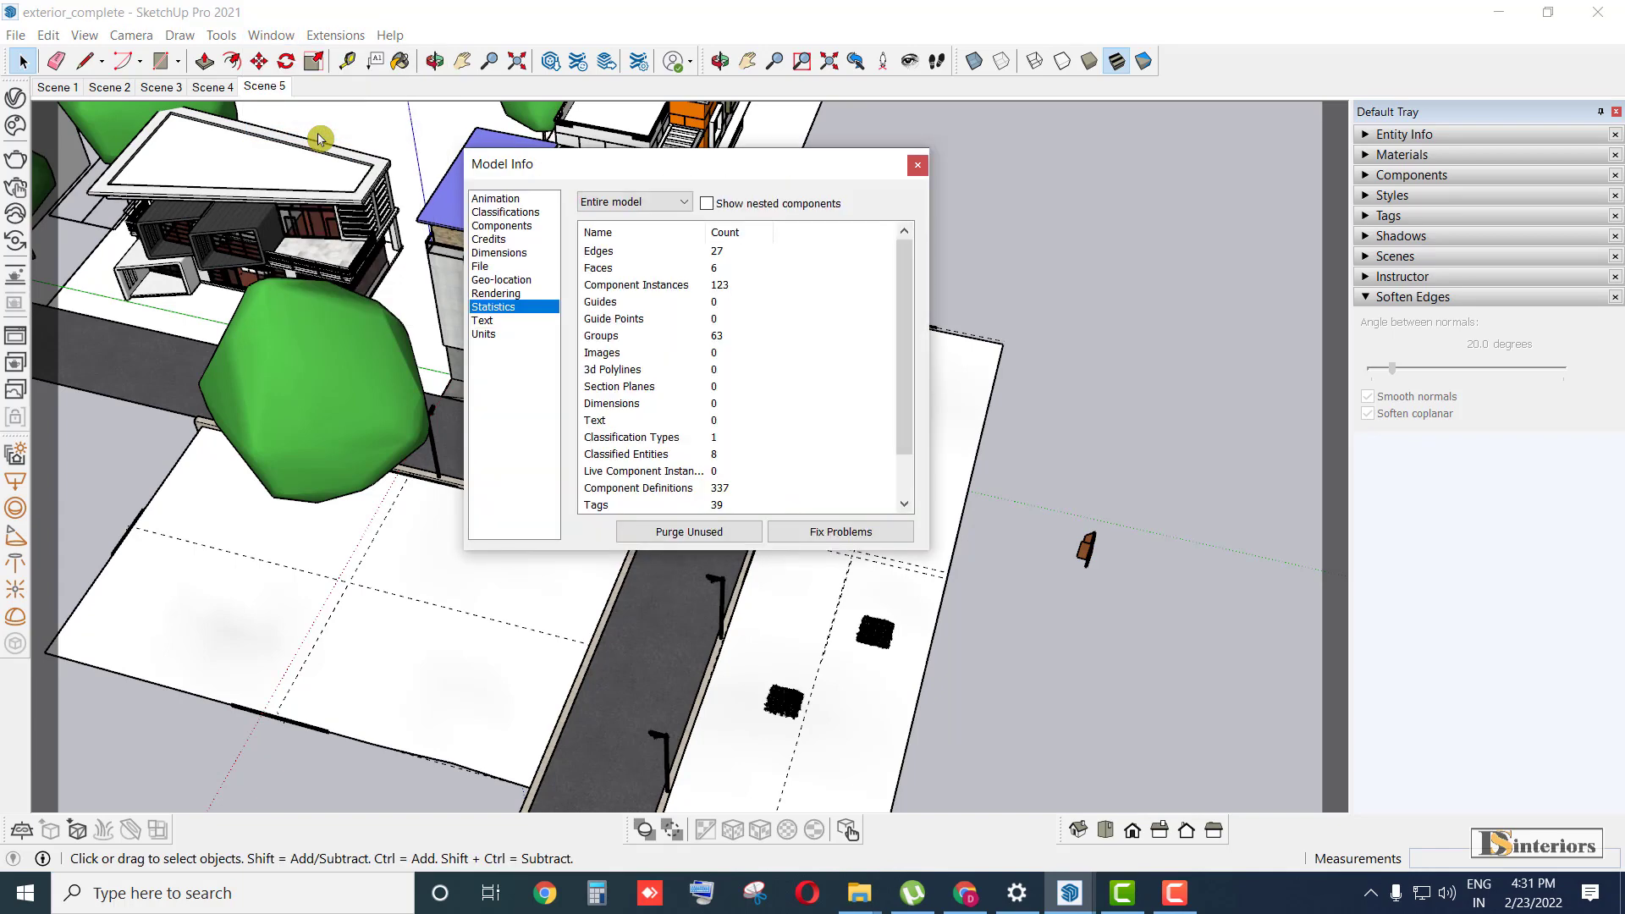
drag(606, 163, 696, 184)
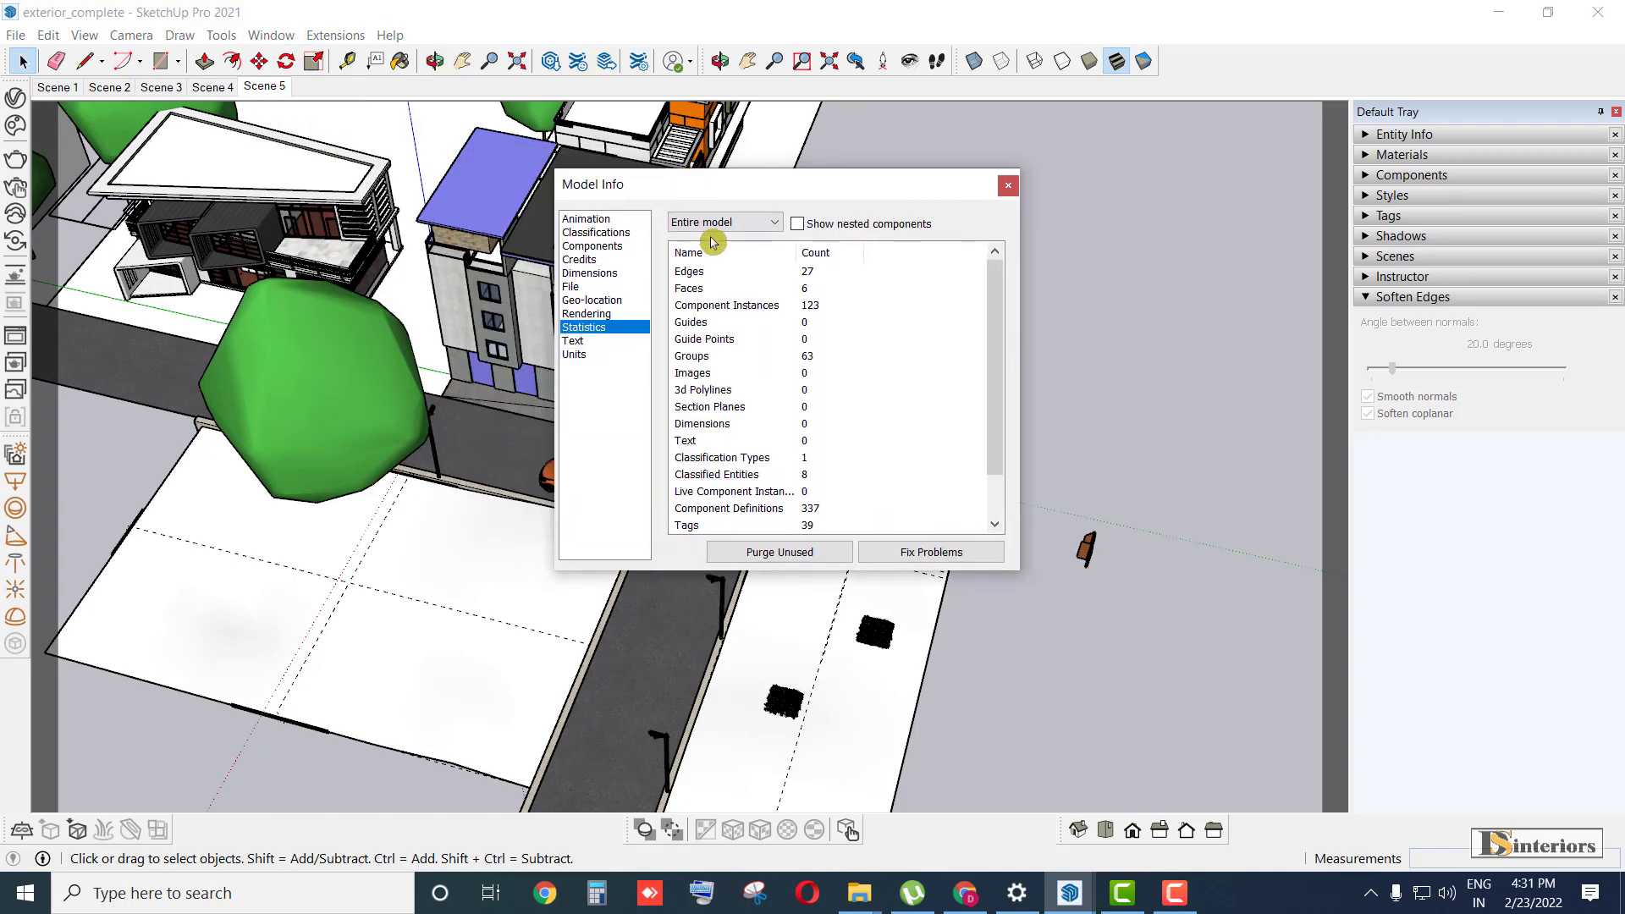
click(586, 330)
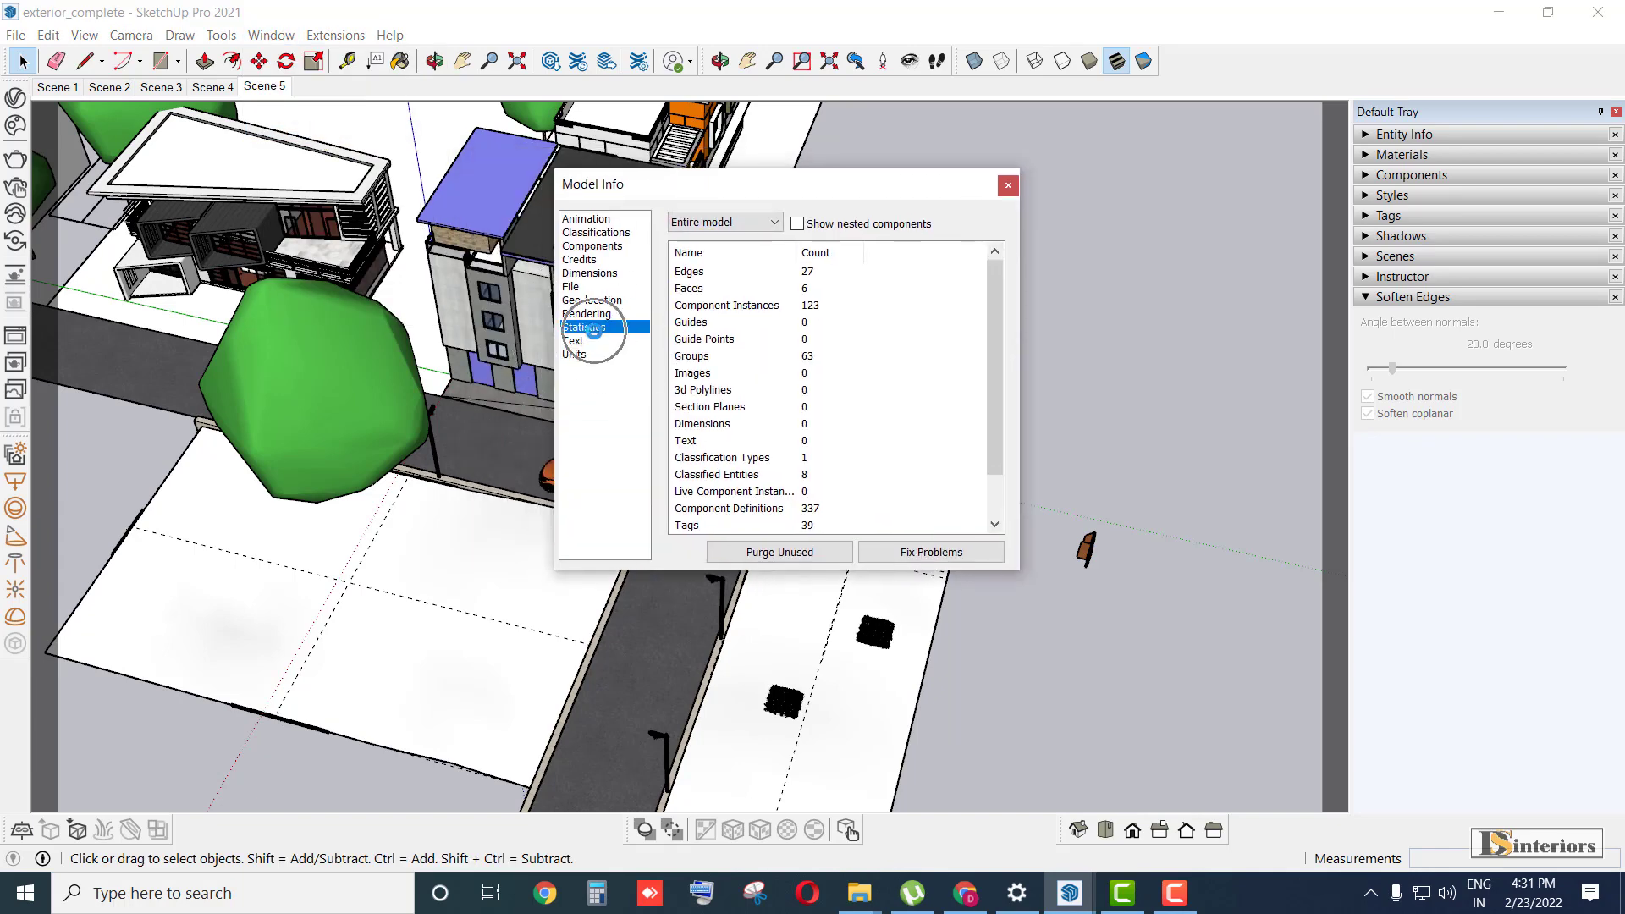
click(729, 222)
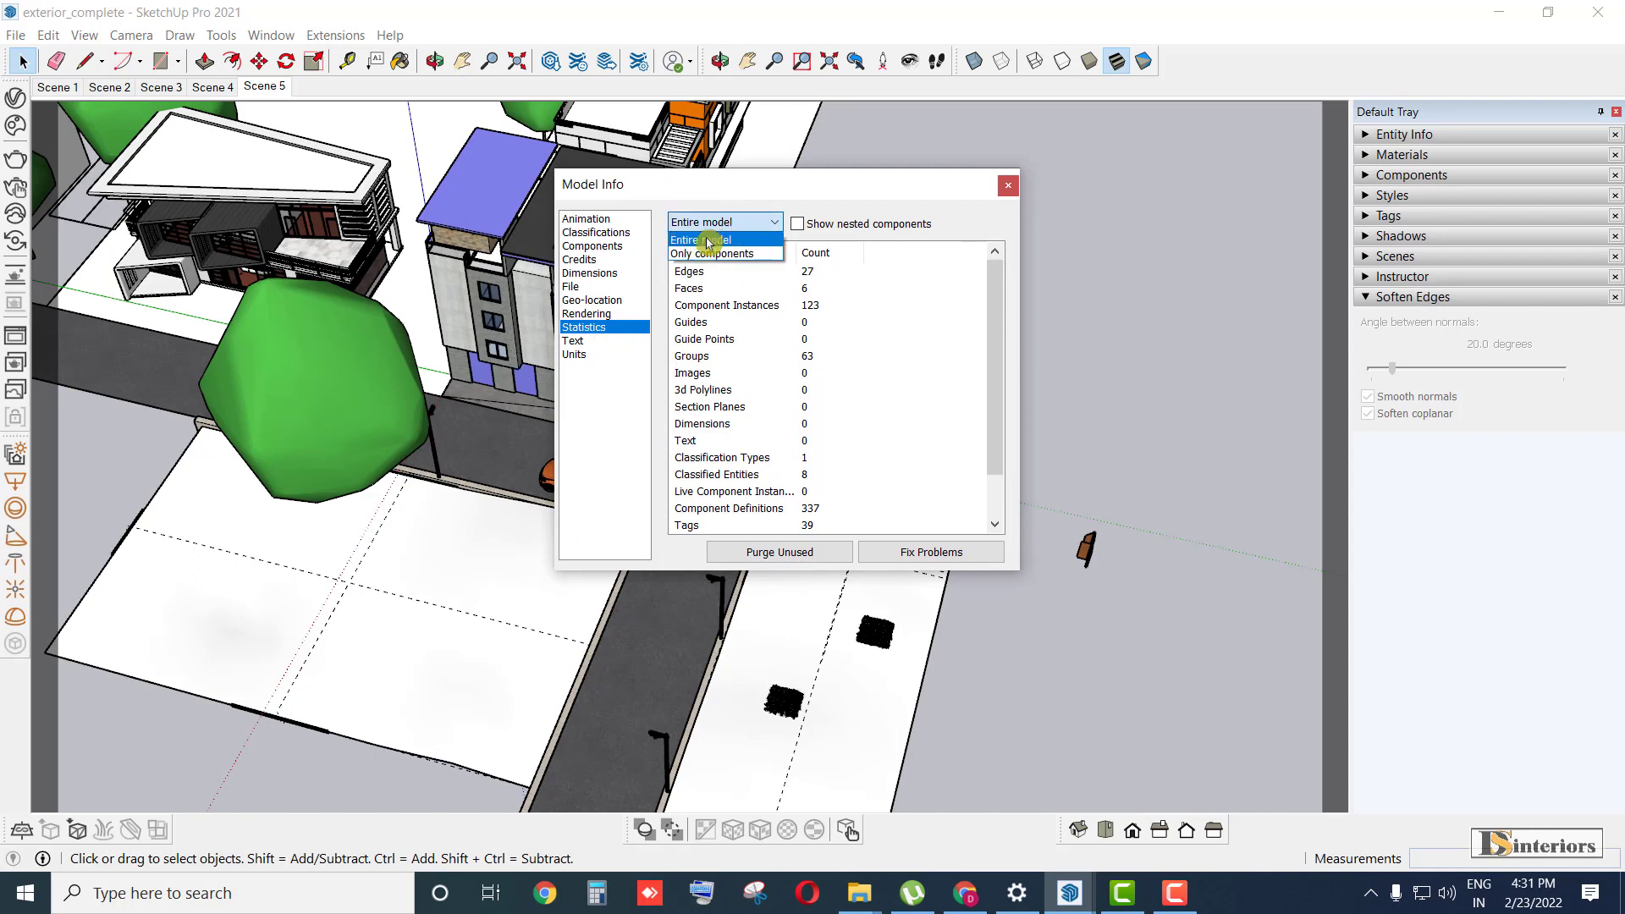
click(707, 241)
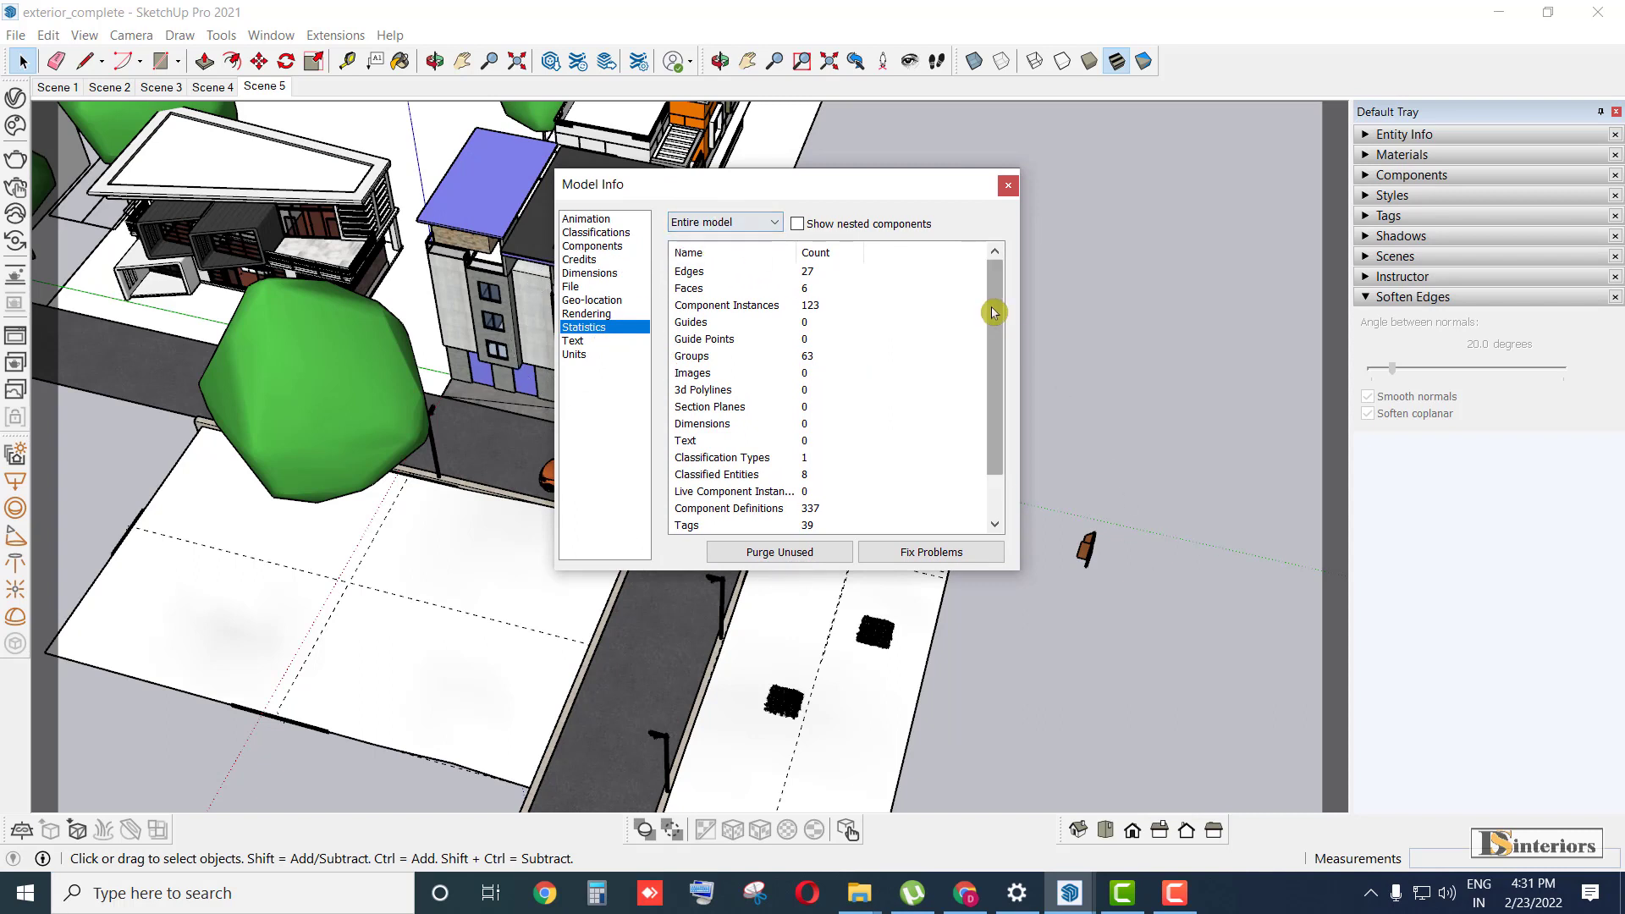
drag(987, 312, 1005, 478)
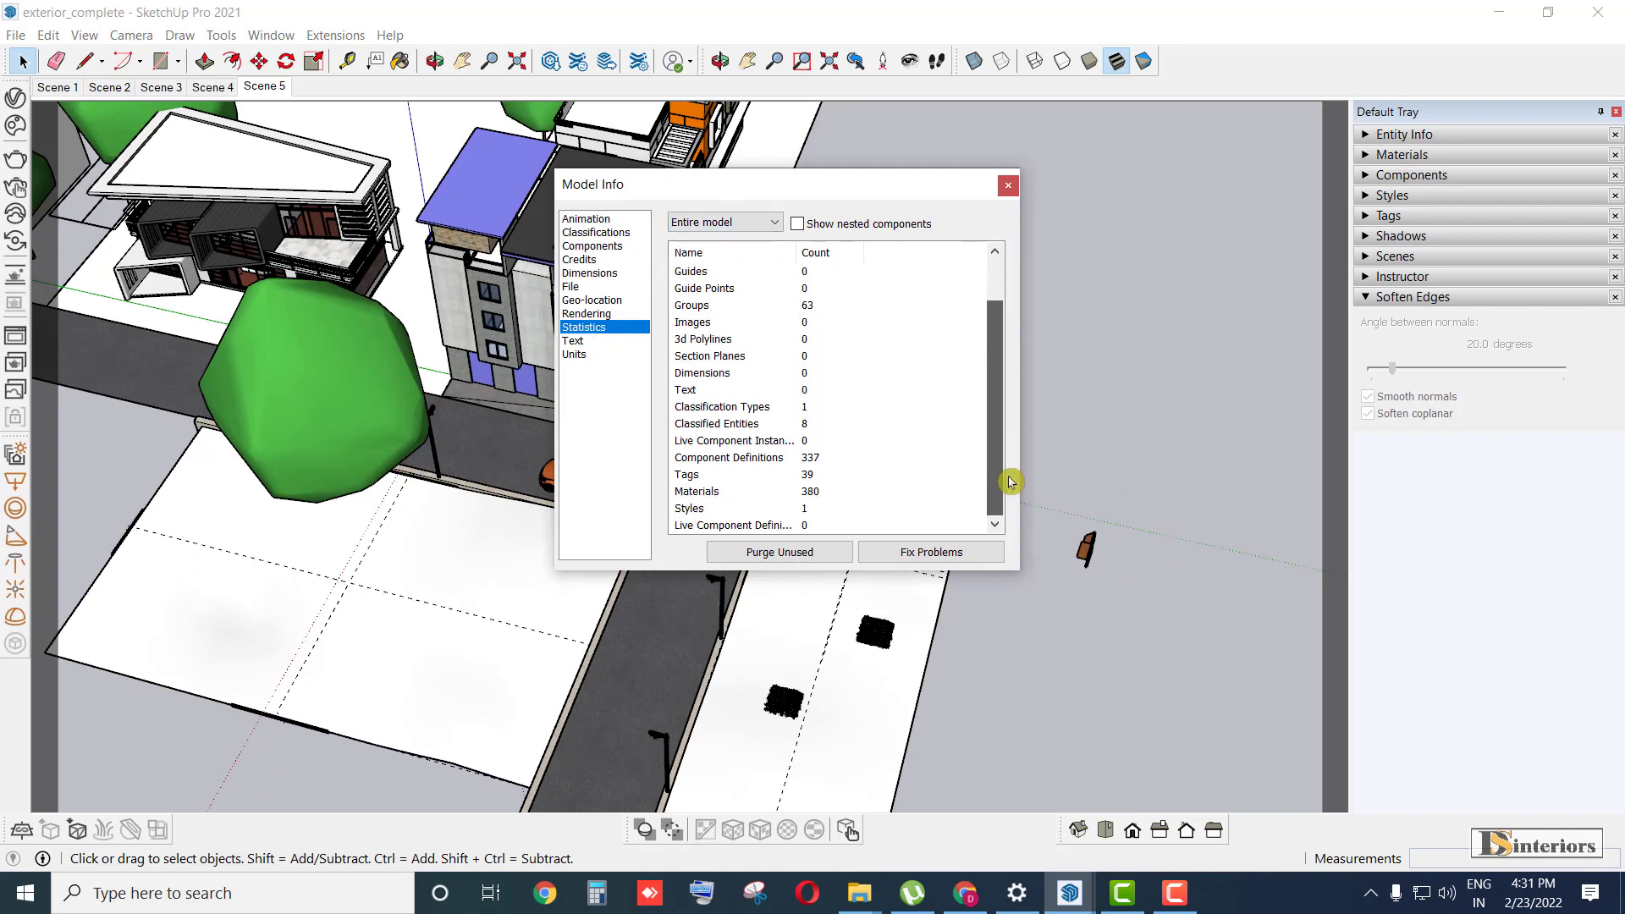
- Purge the unused items from the entire model twice and close the model information
click(777, 558)
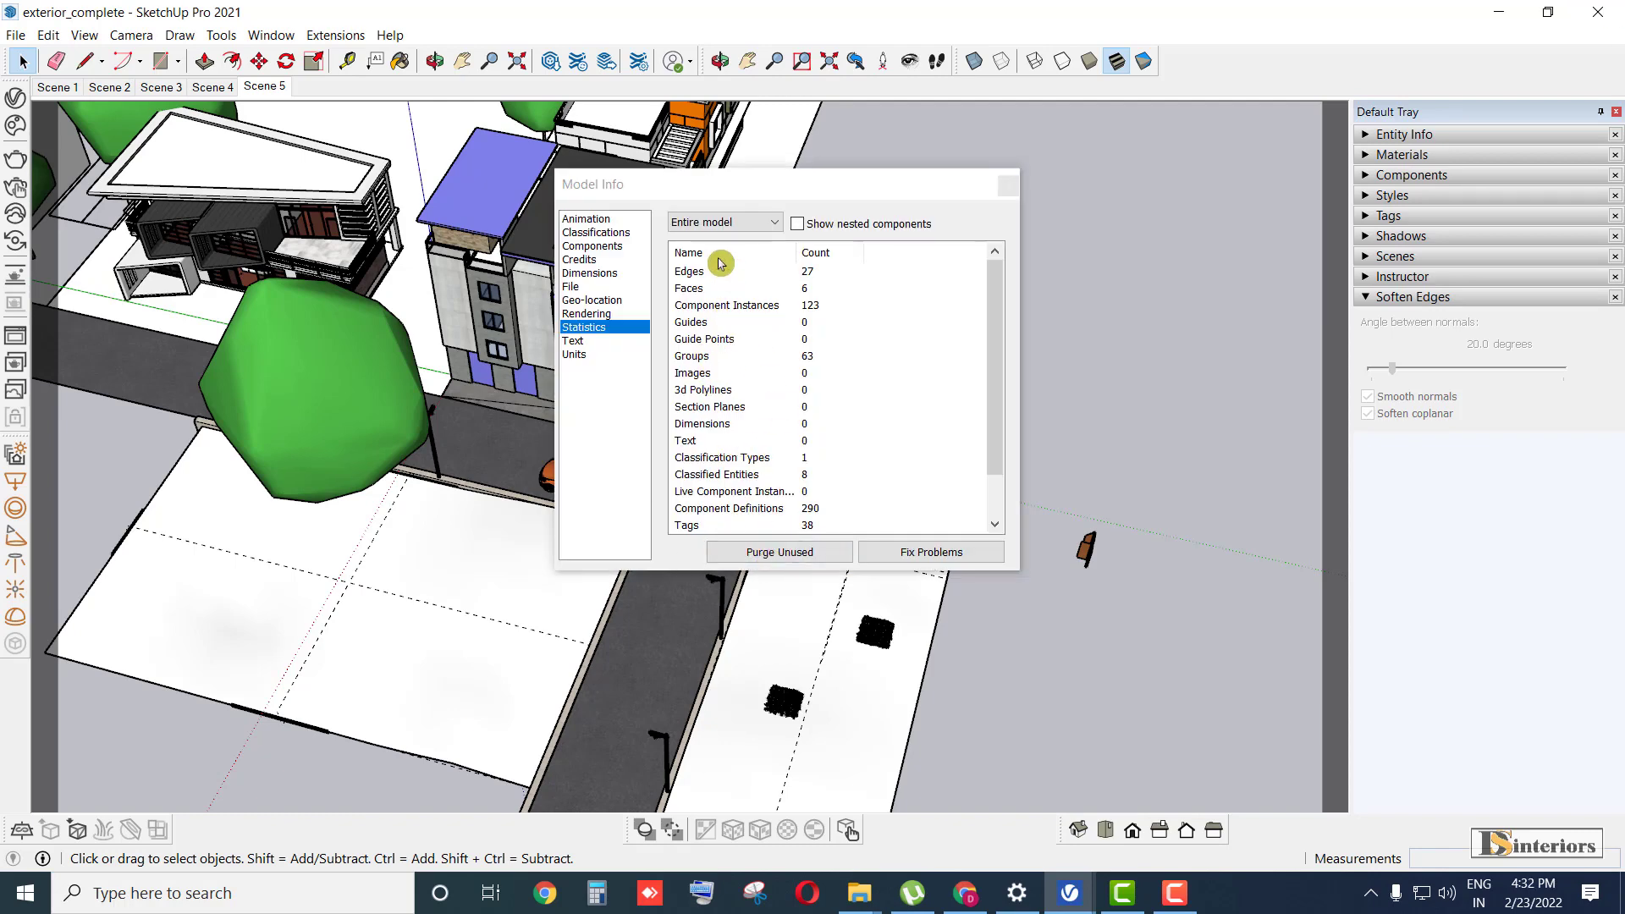
drag(721, 183, 791, 225)
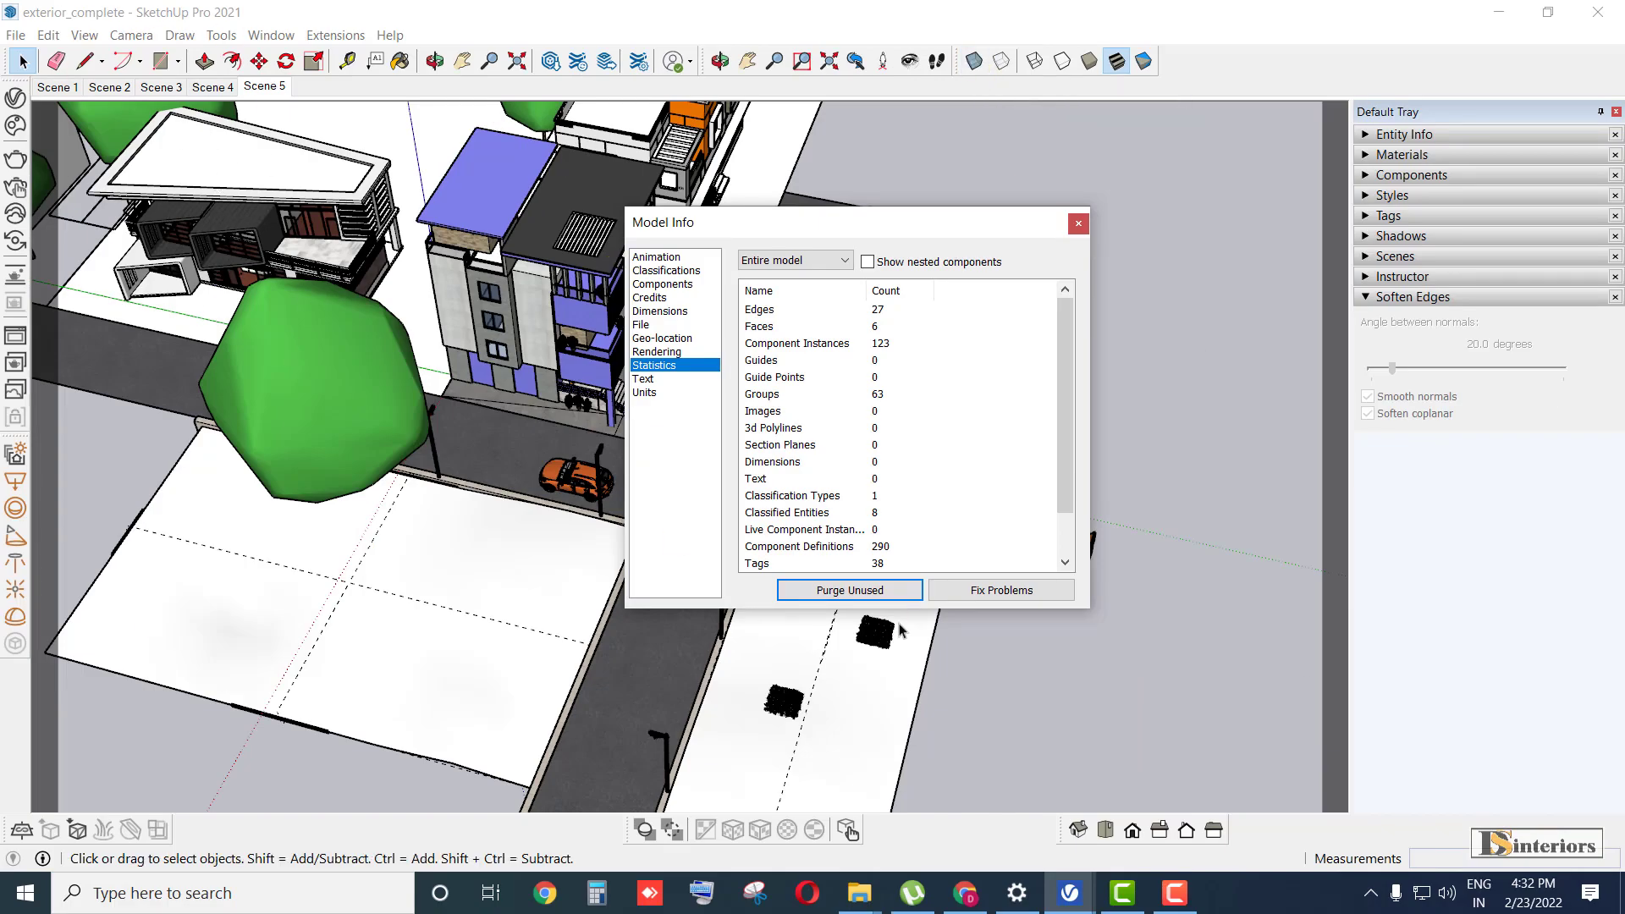
click(858, 593)
drag(819, 223, 1001, 223)
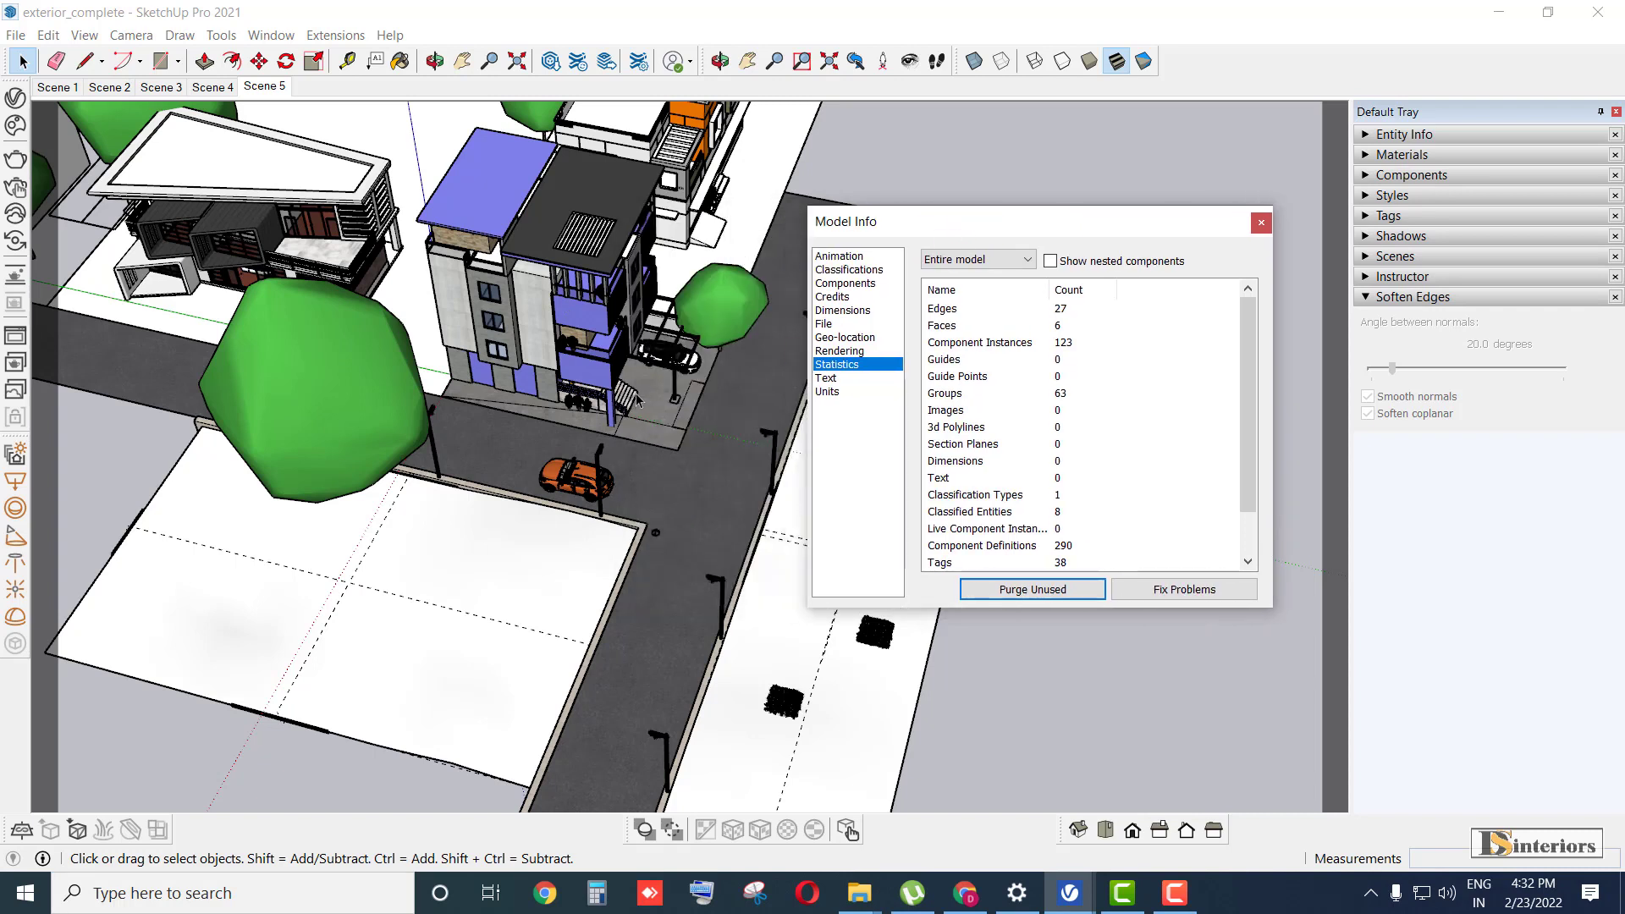
click(1260, 222)
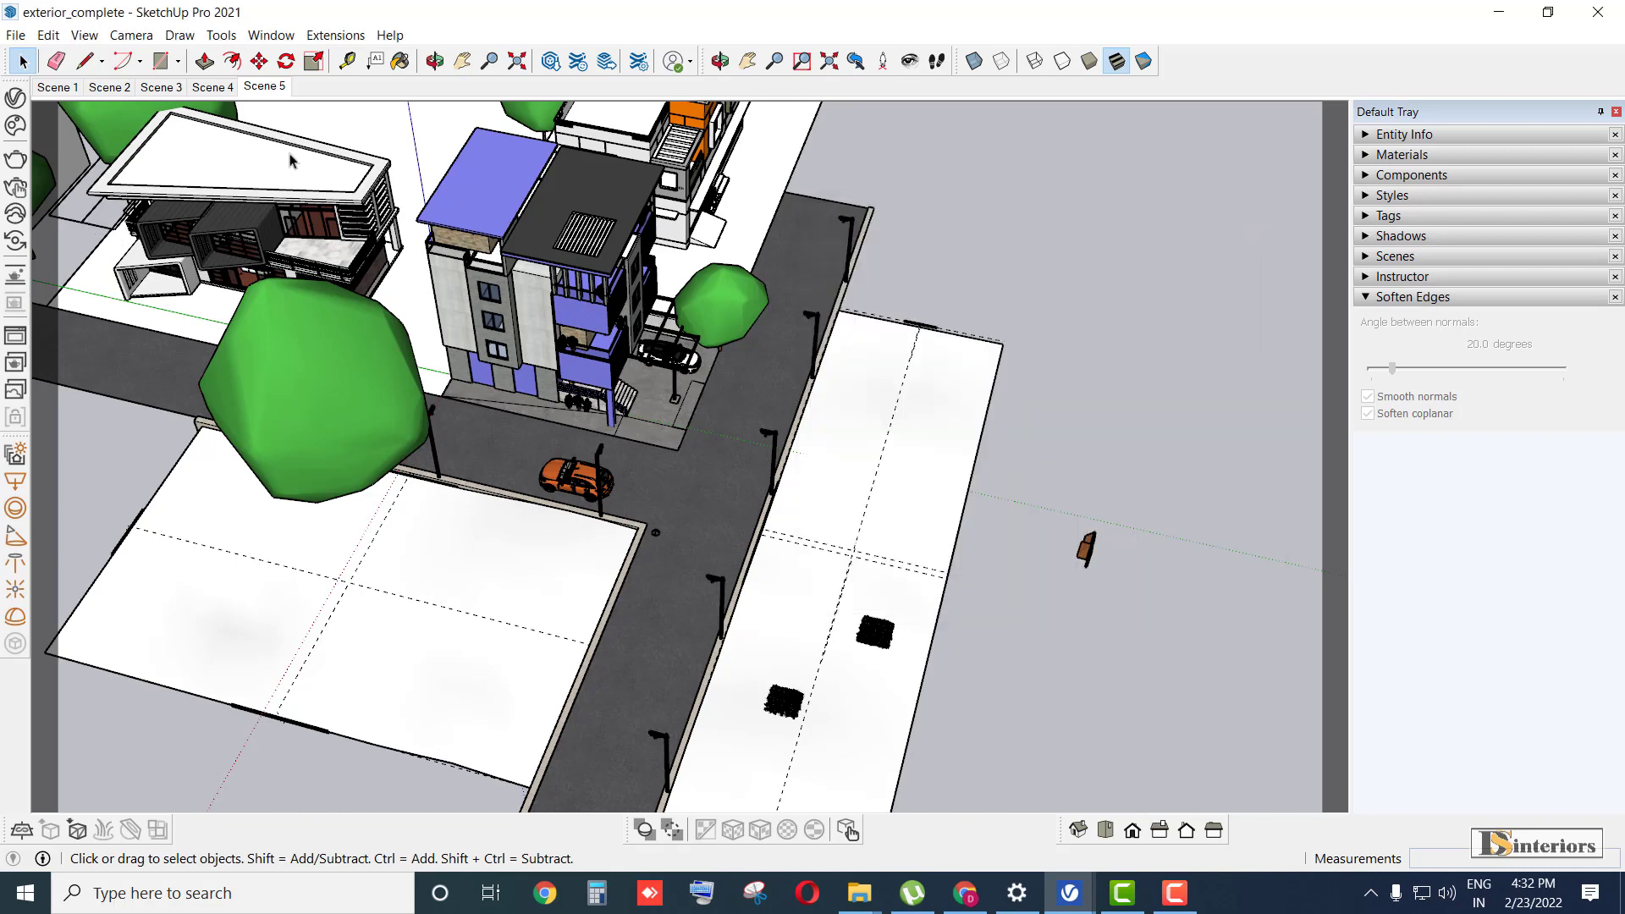
- Open the V-Ray Asset Editor, look through its material list and purge the unused assets
click(15, 97)
drag(106, 83, 661, 78)
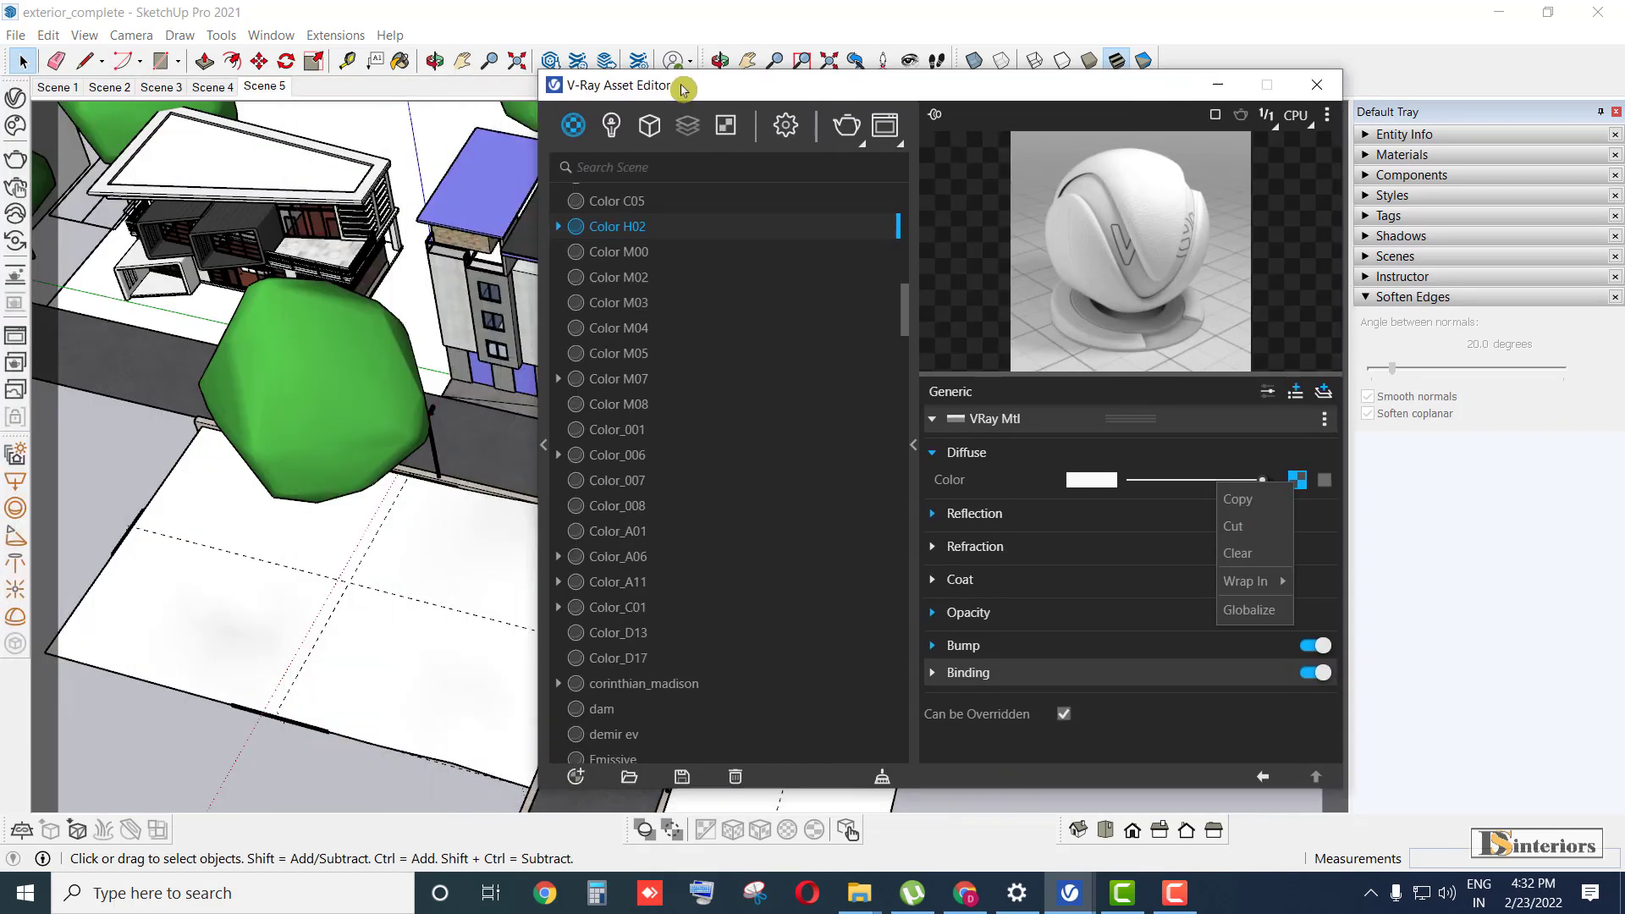
scroll(639, 208, up, 10)
scroll(639, 208, down, 14)
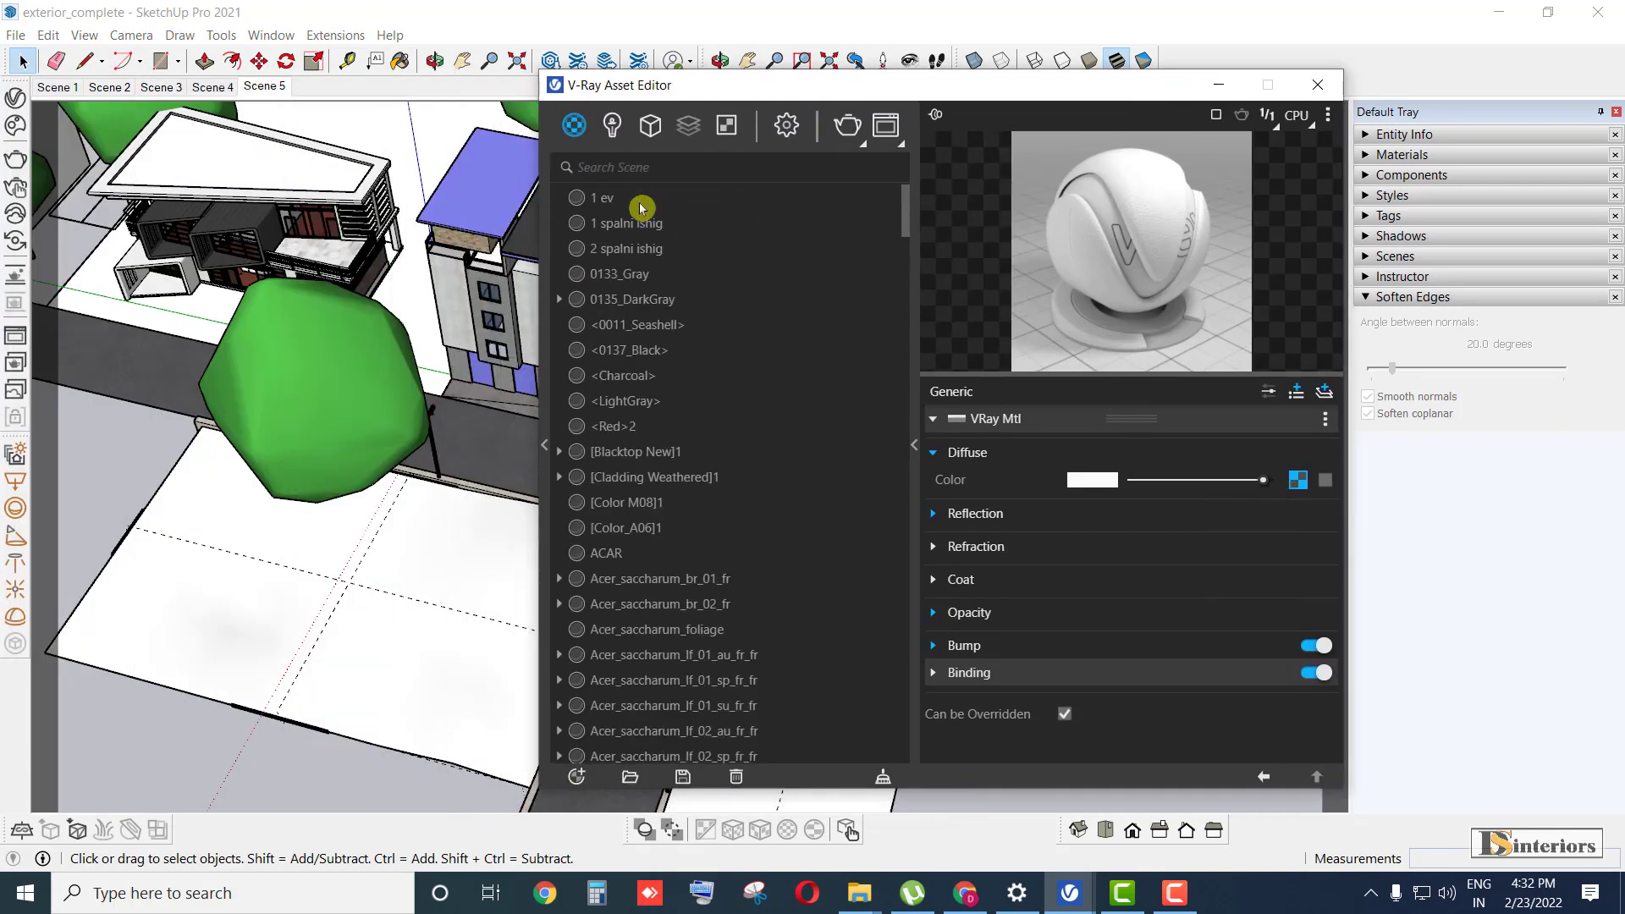
scroll(640, 209, down, 20)
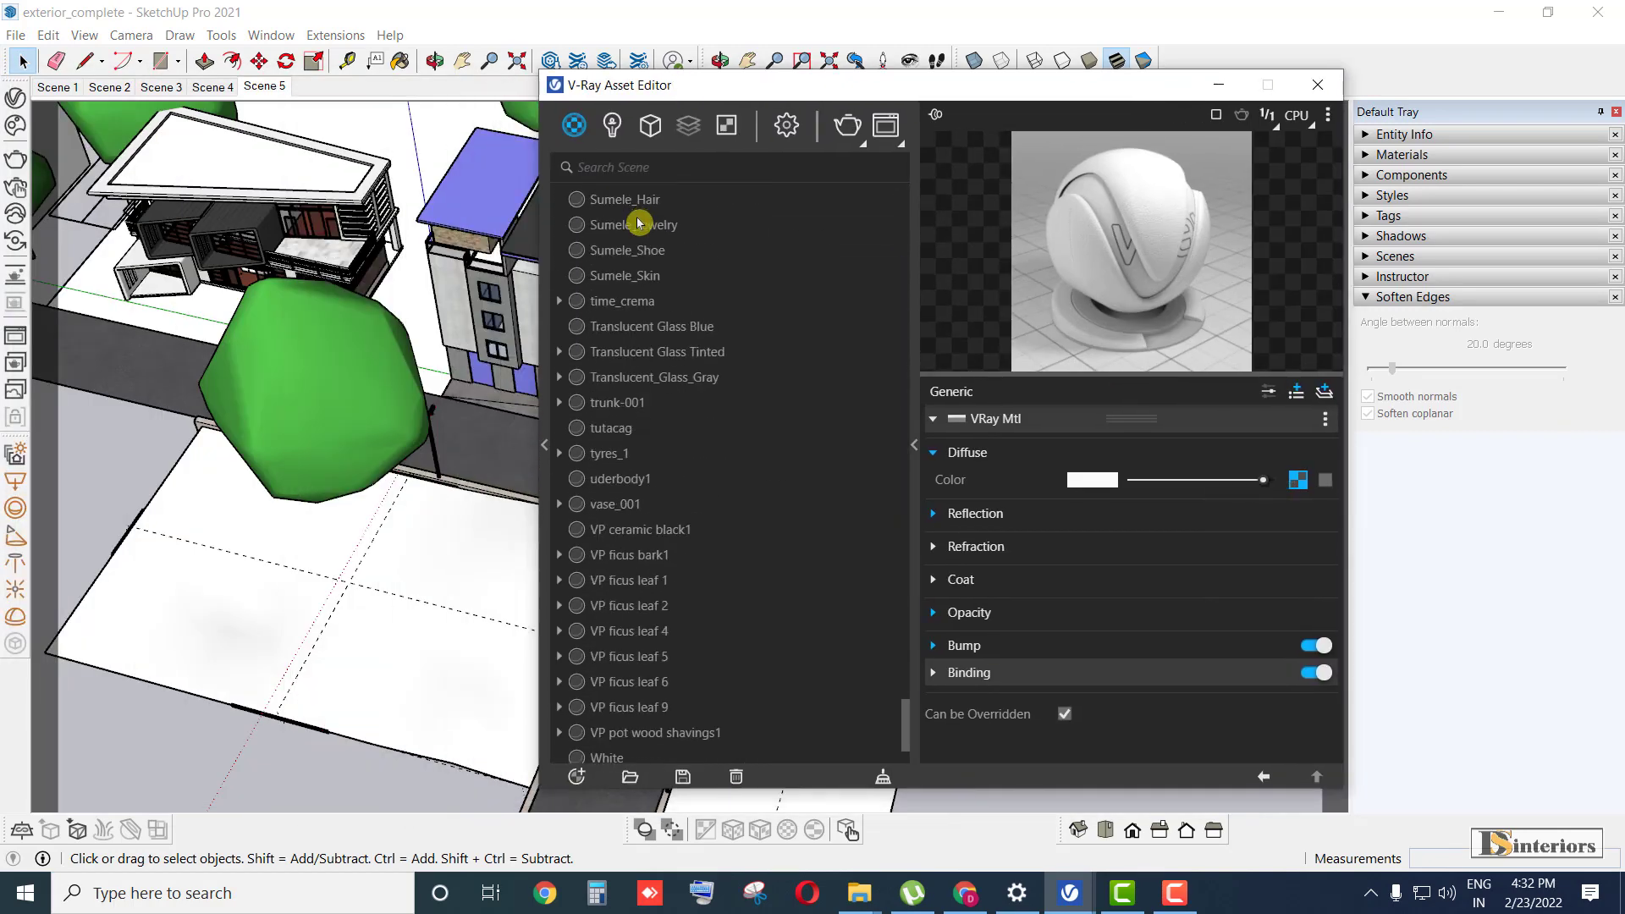
click(881, 780)
click(889, 784)
click(883, 779)
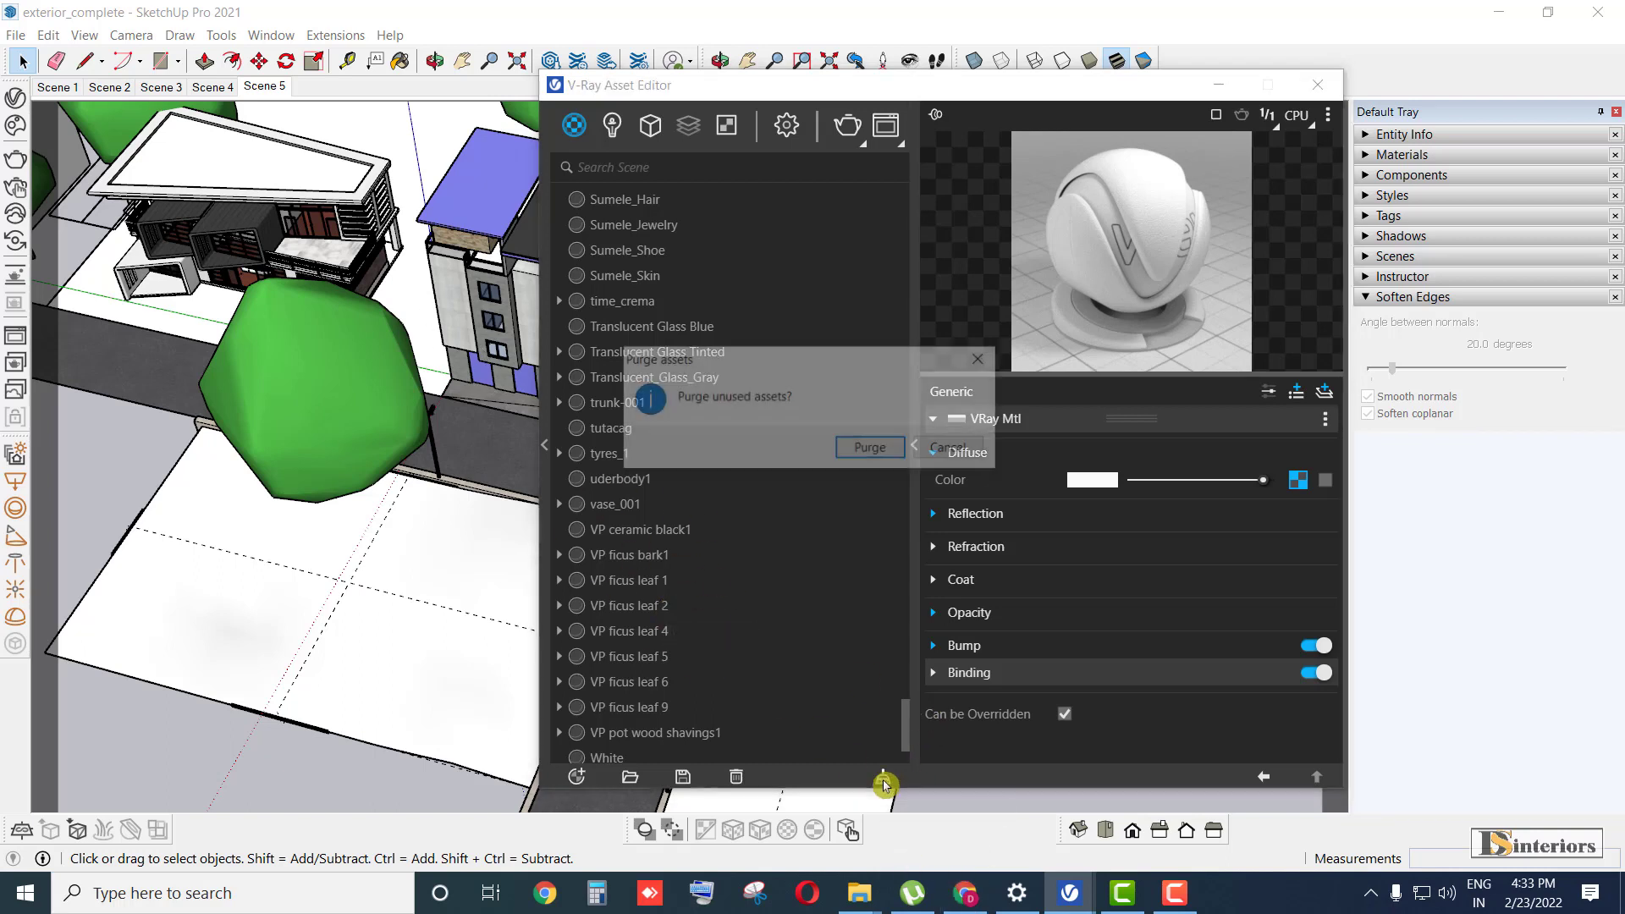
click(871, 448)
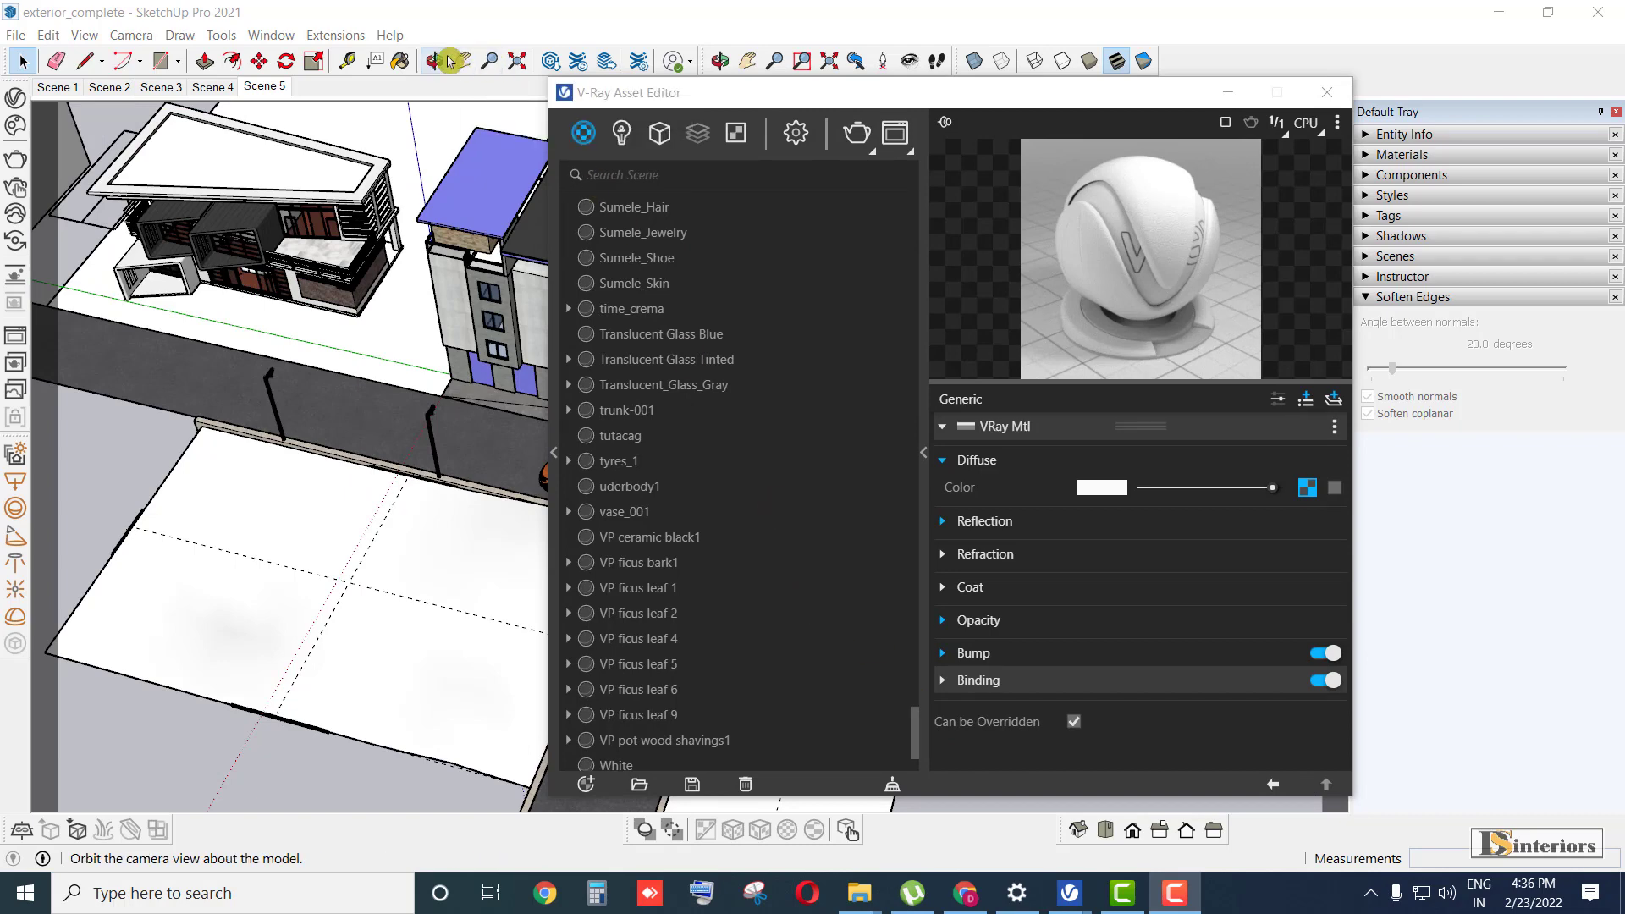
- Review the remaining V-Ray assets in the materials, lights and geometry categories
drag(800, 95, 748, 90)
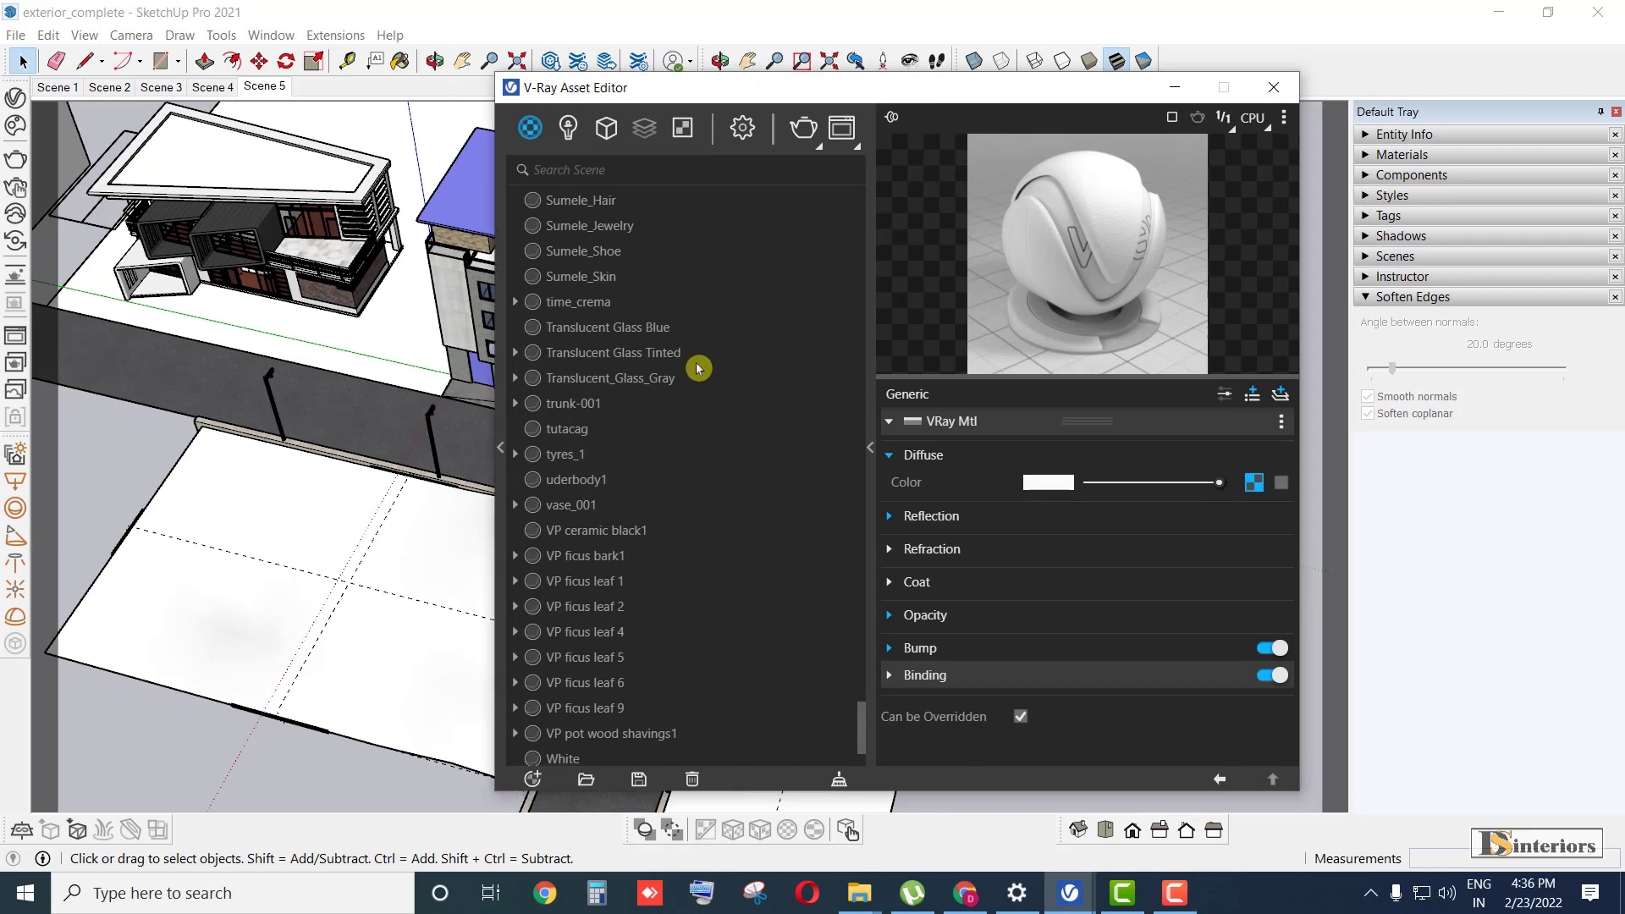
scroll(736, 442, down, 2)
scroll(740, 448, up, 12)
scroll(740, 448, up, 20)
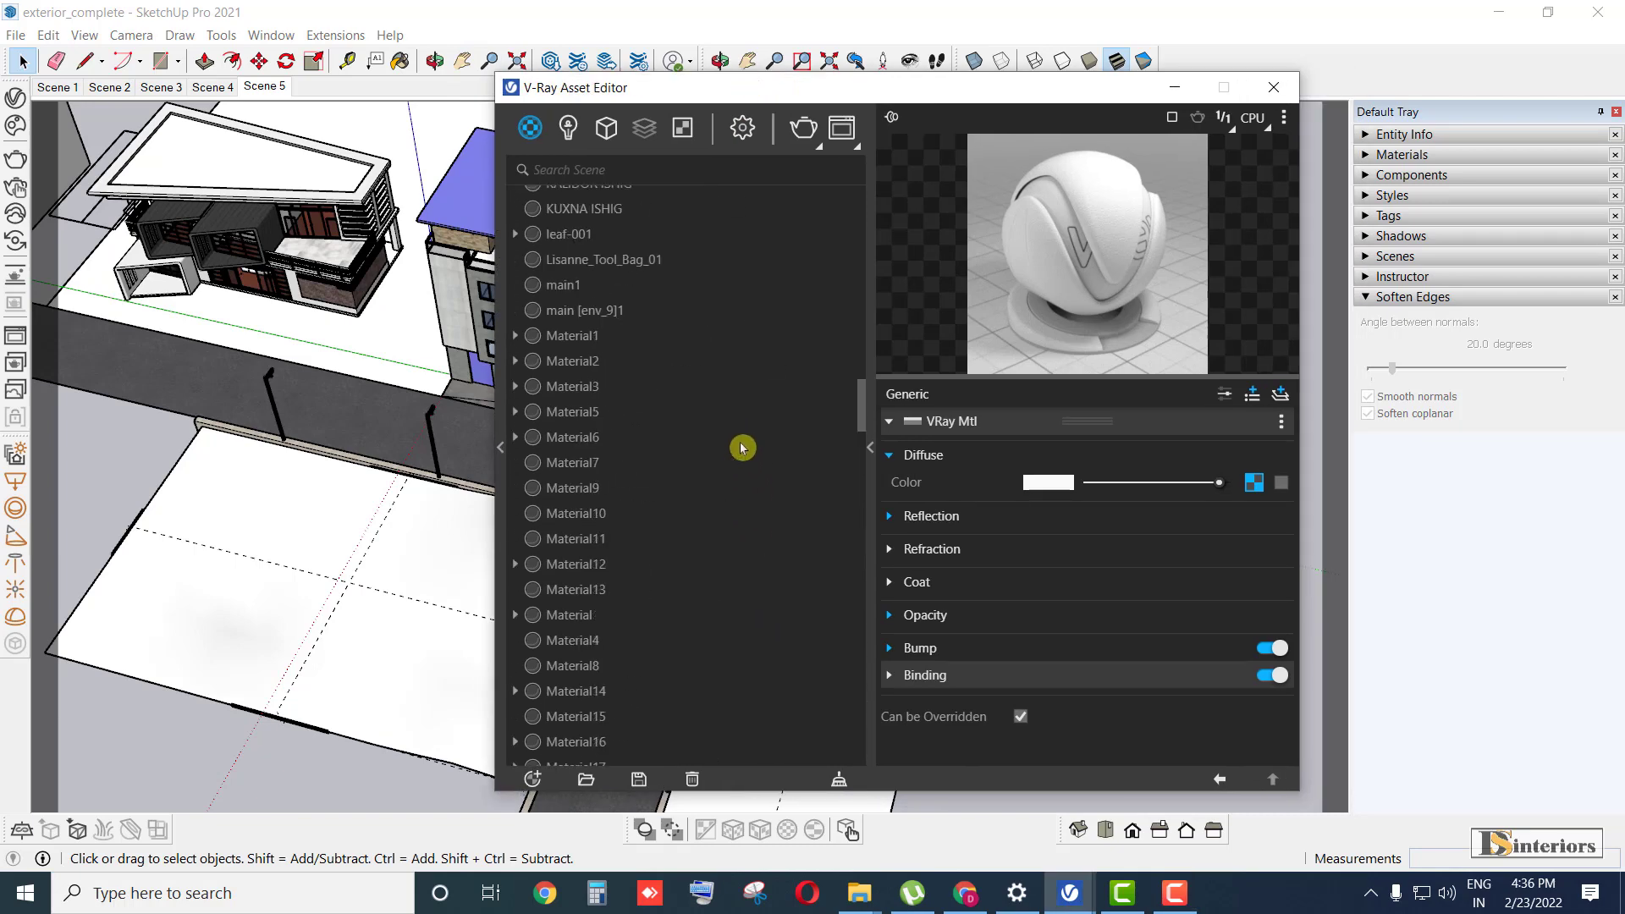
click(568, 128)
click(606, 128)
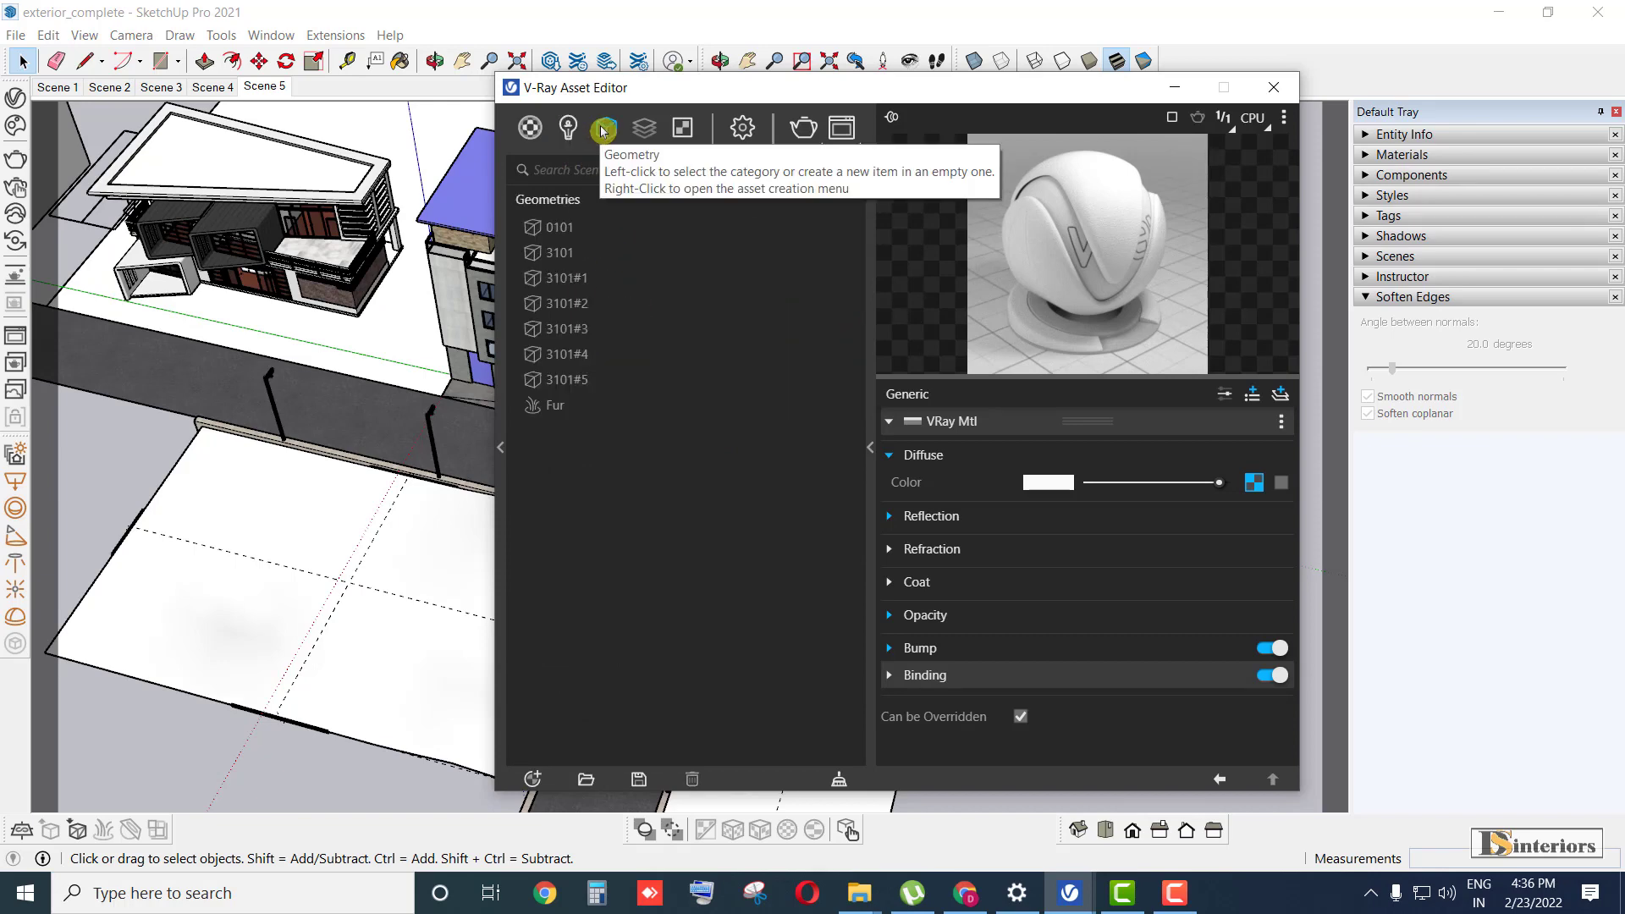
- Close the V-Ray Asset Editor and save the cleaned-up model
drag(785, 88, 693, 89)
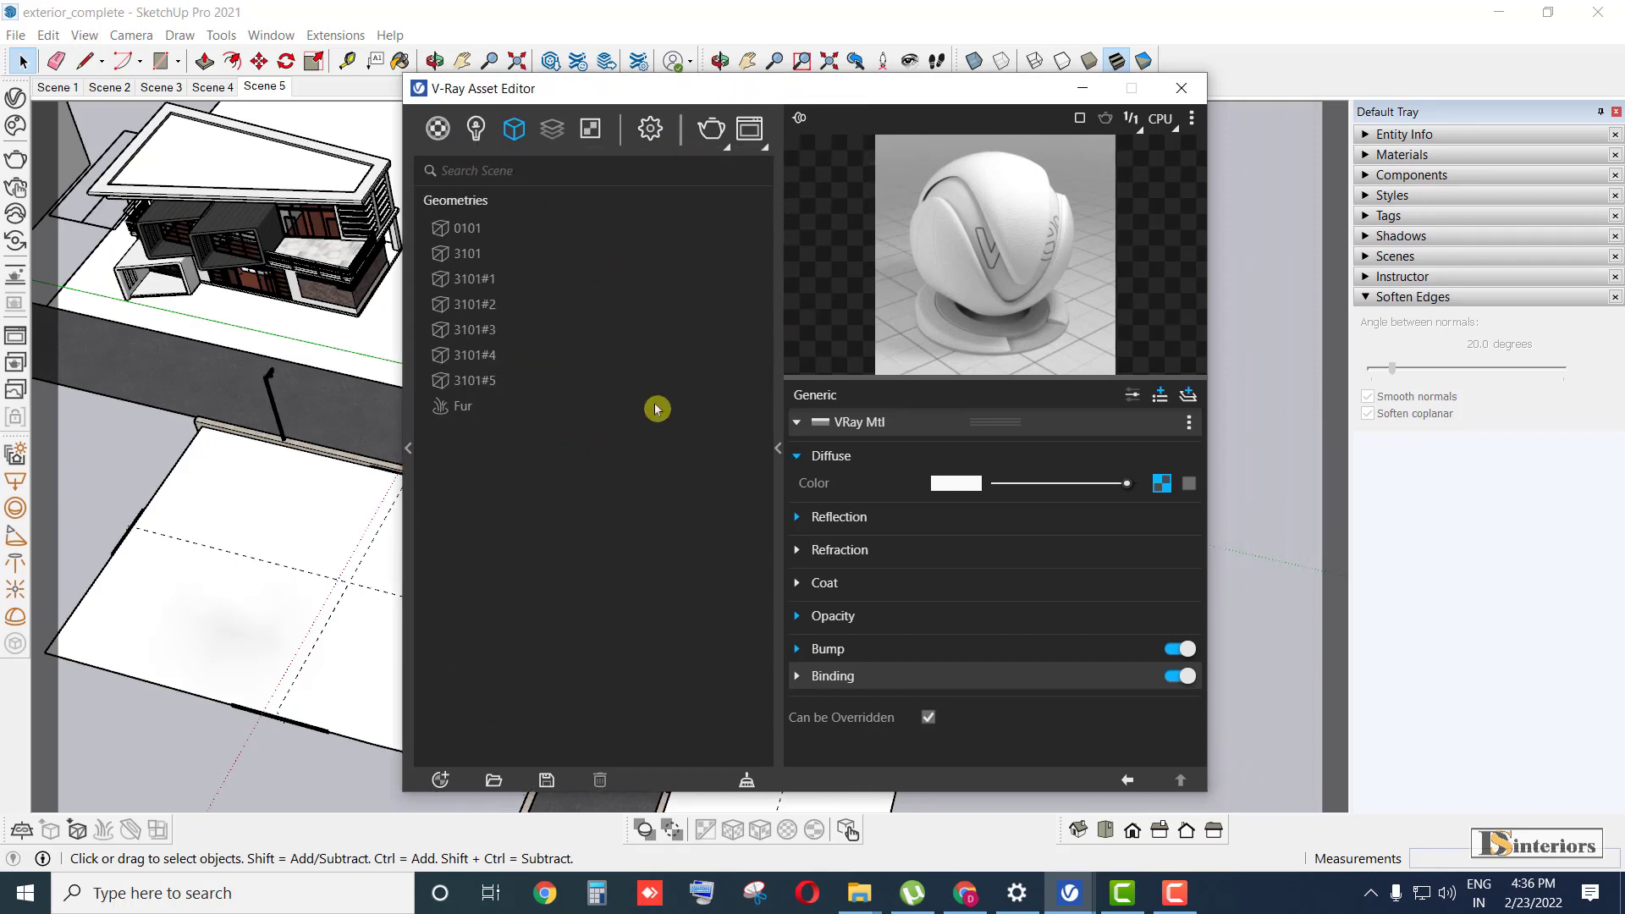
click(1182, 90)
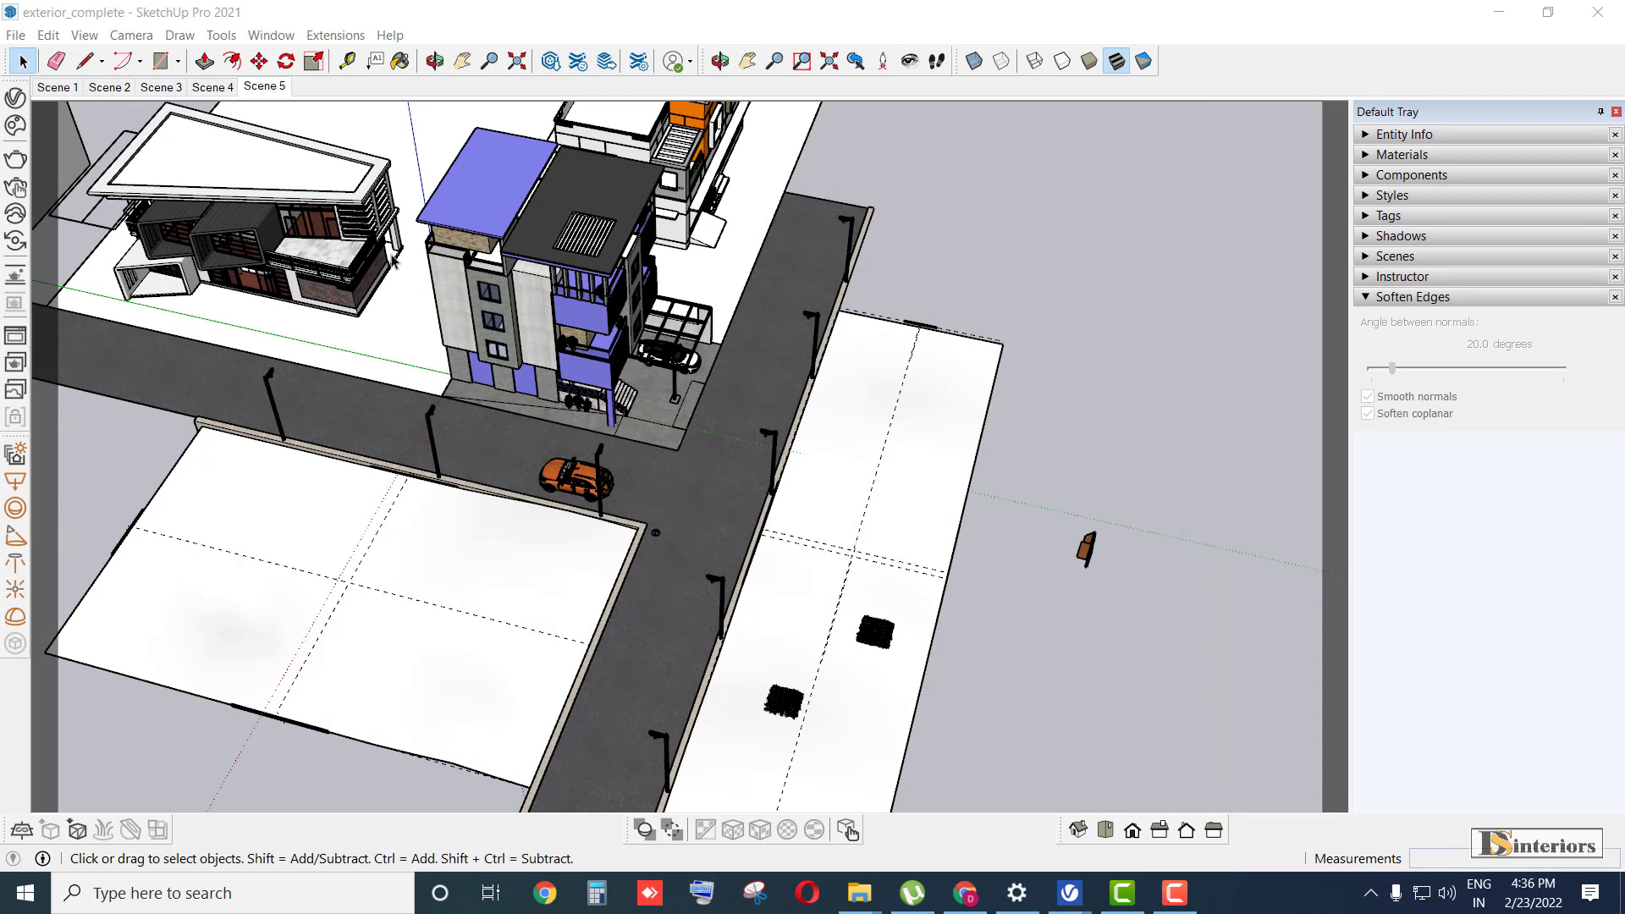
click(16, 35)
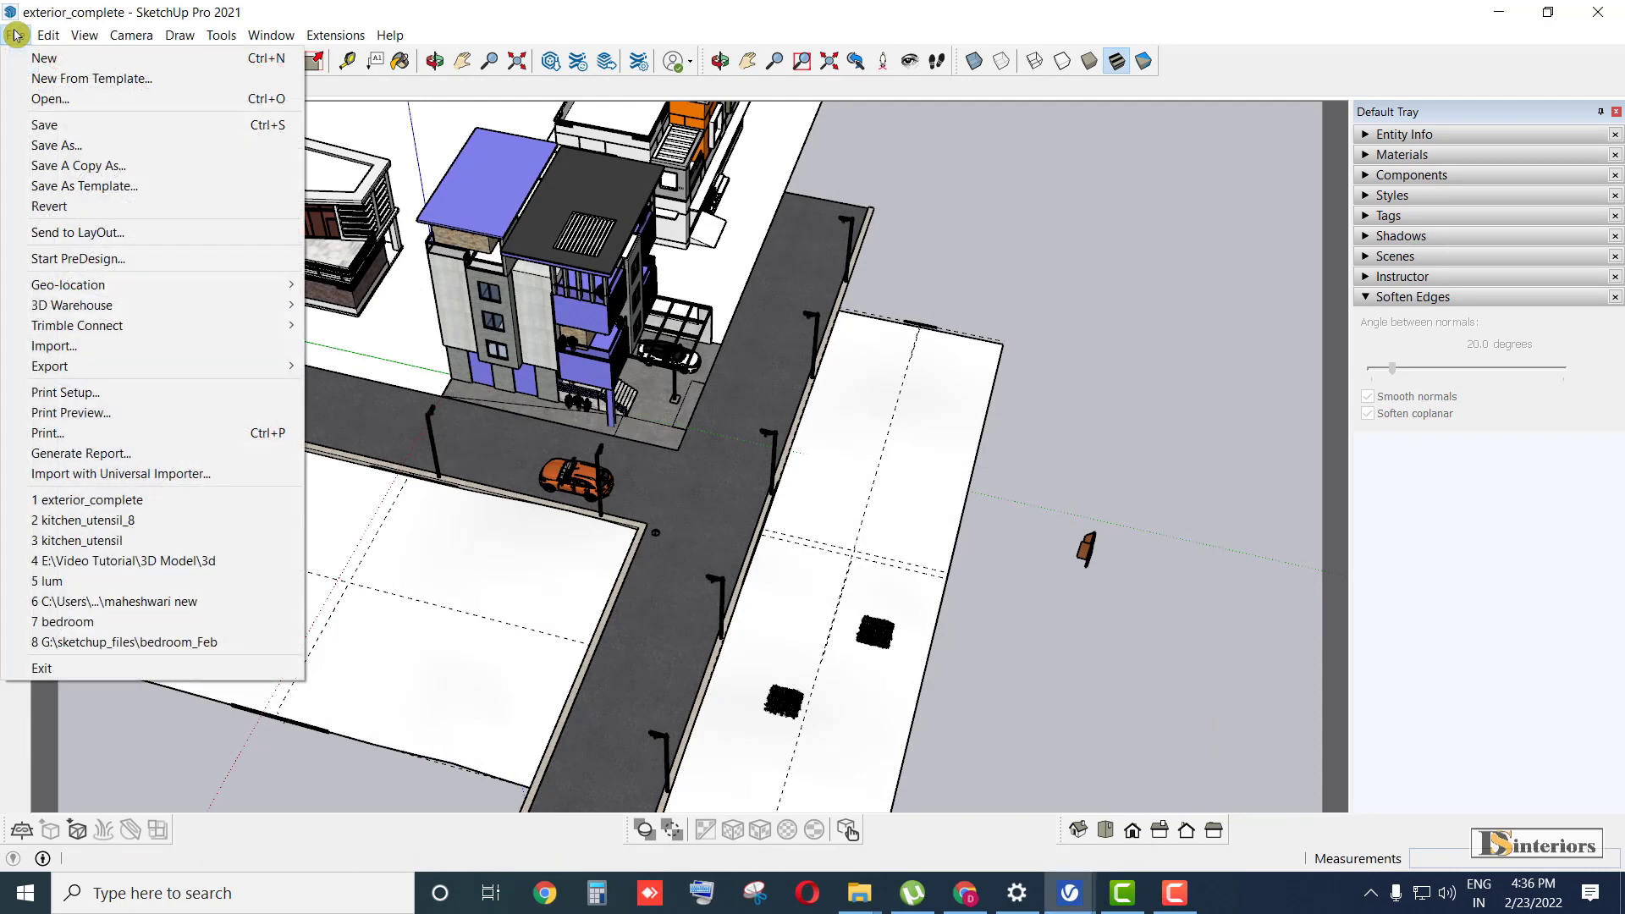
click(51, 127)
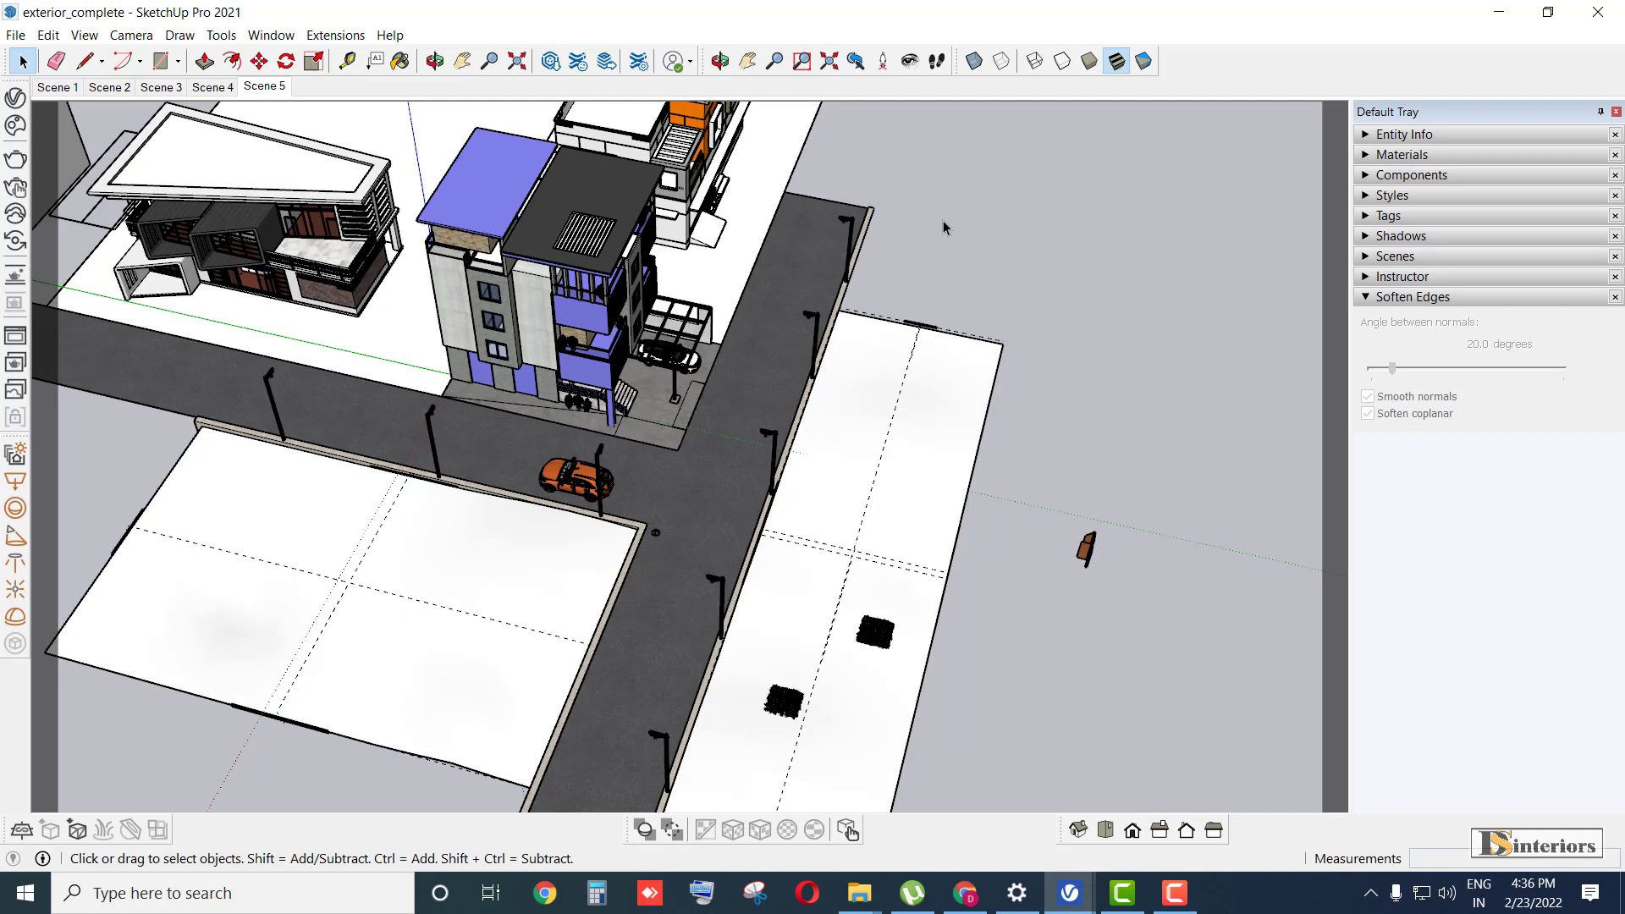
- Switch to Scene 5 and open the render settings in the V-Ray Asset Editor
click(263, 88)
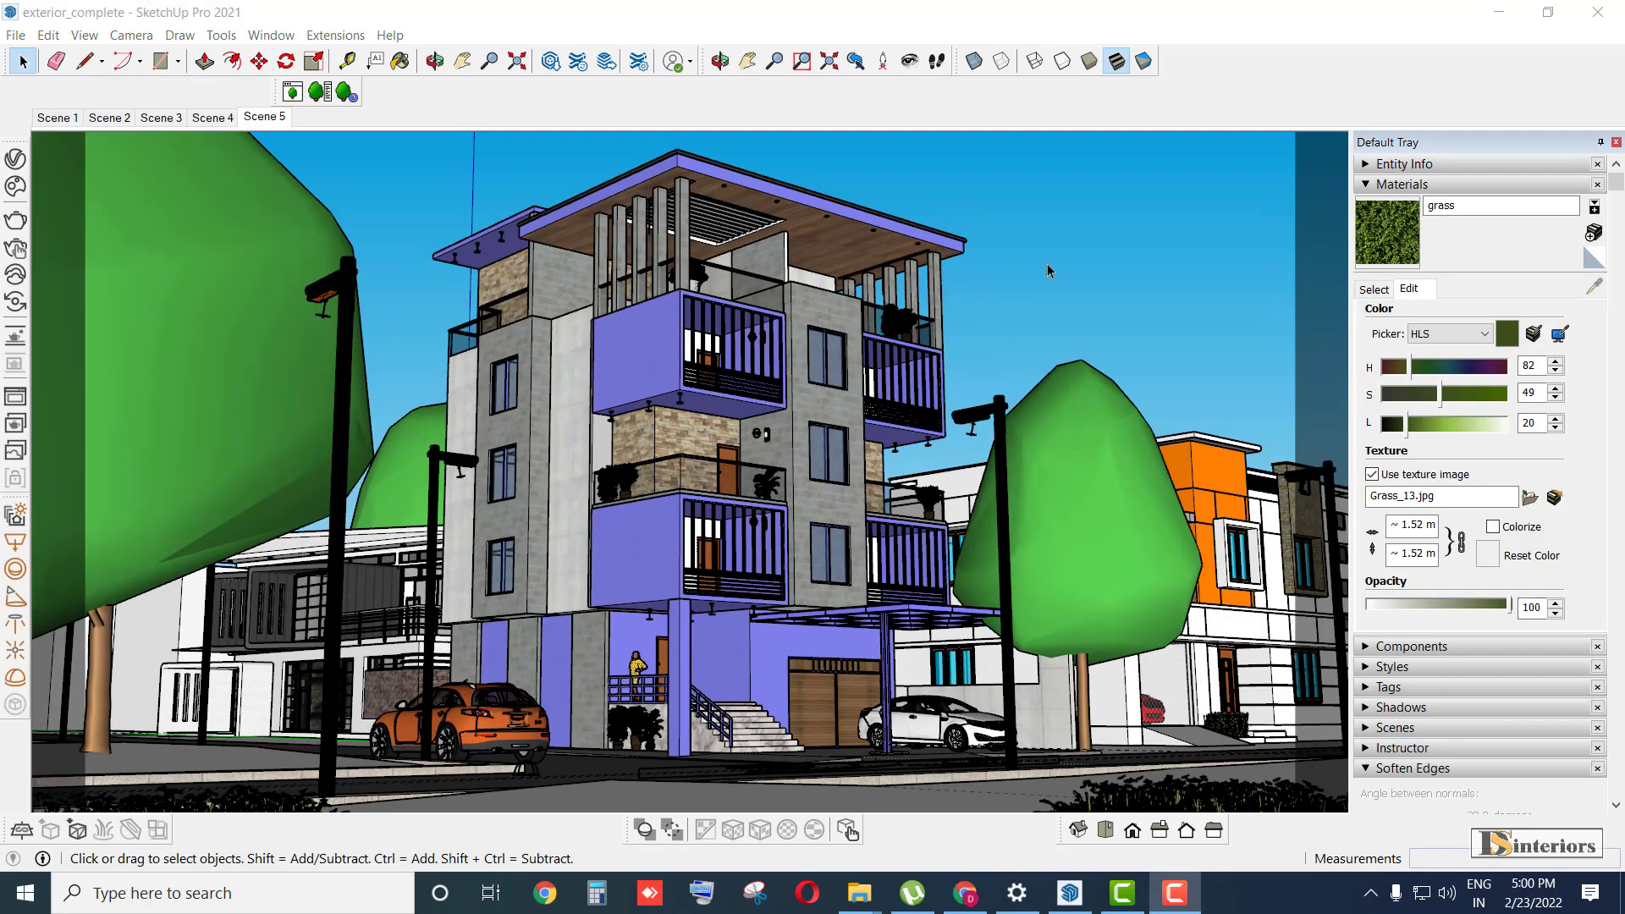
click(1047, 271)
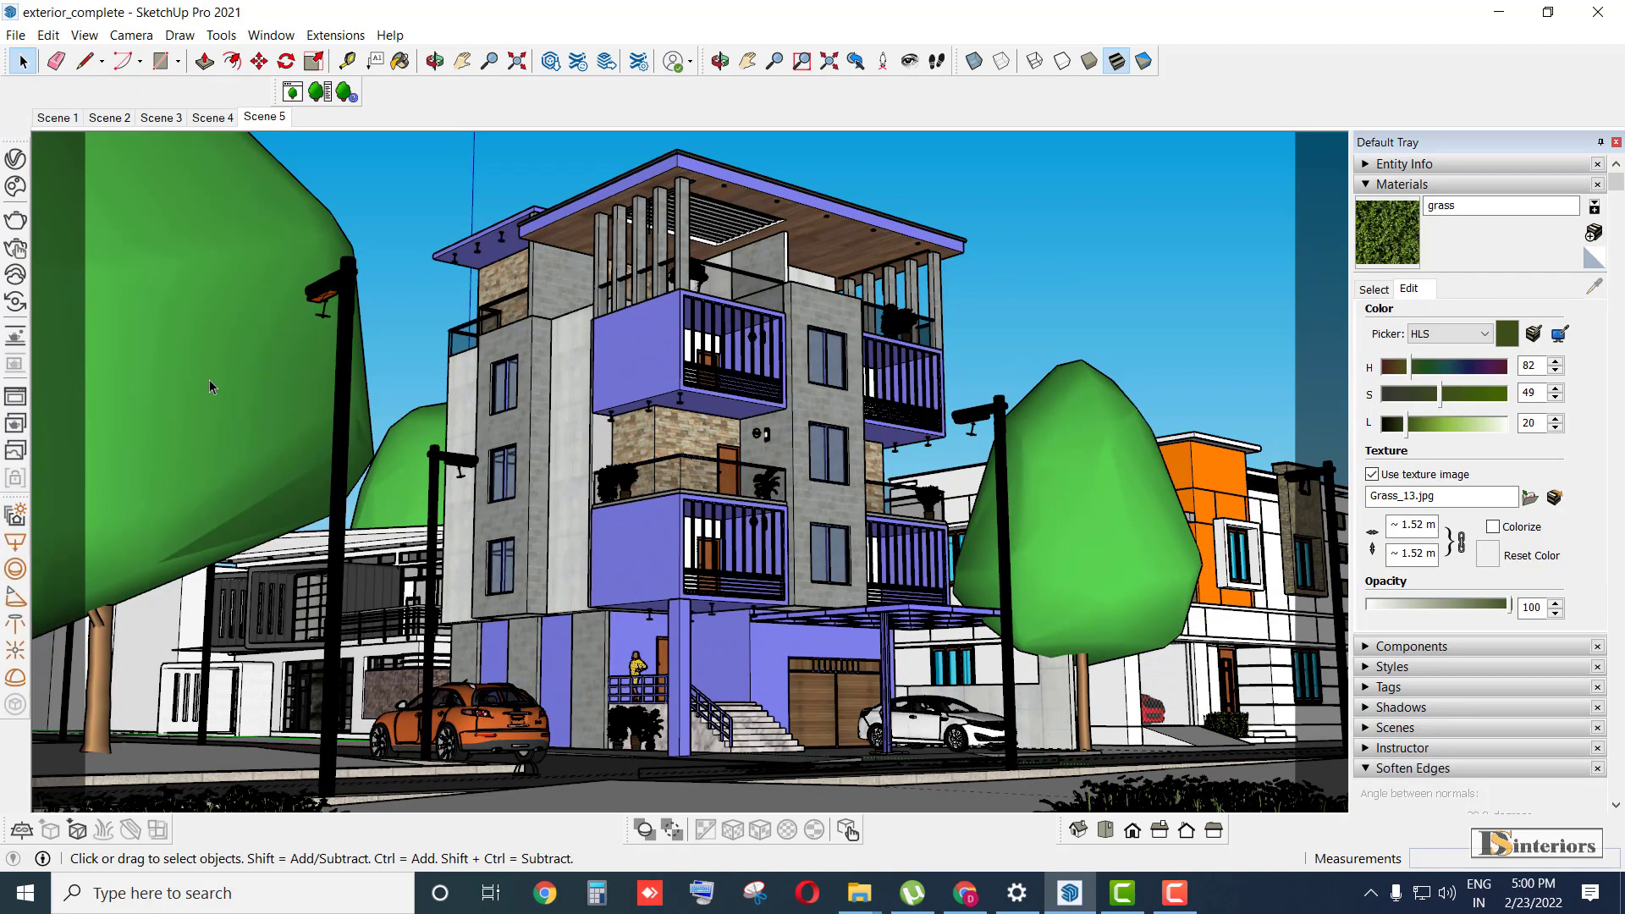
click(15, 161)
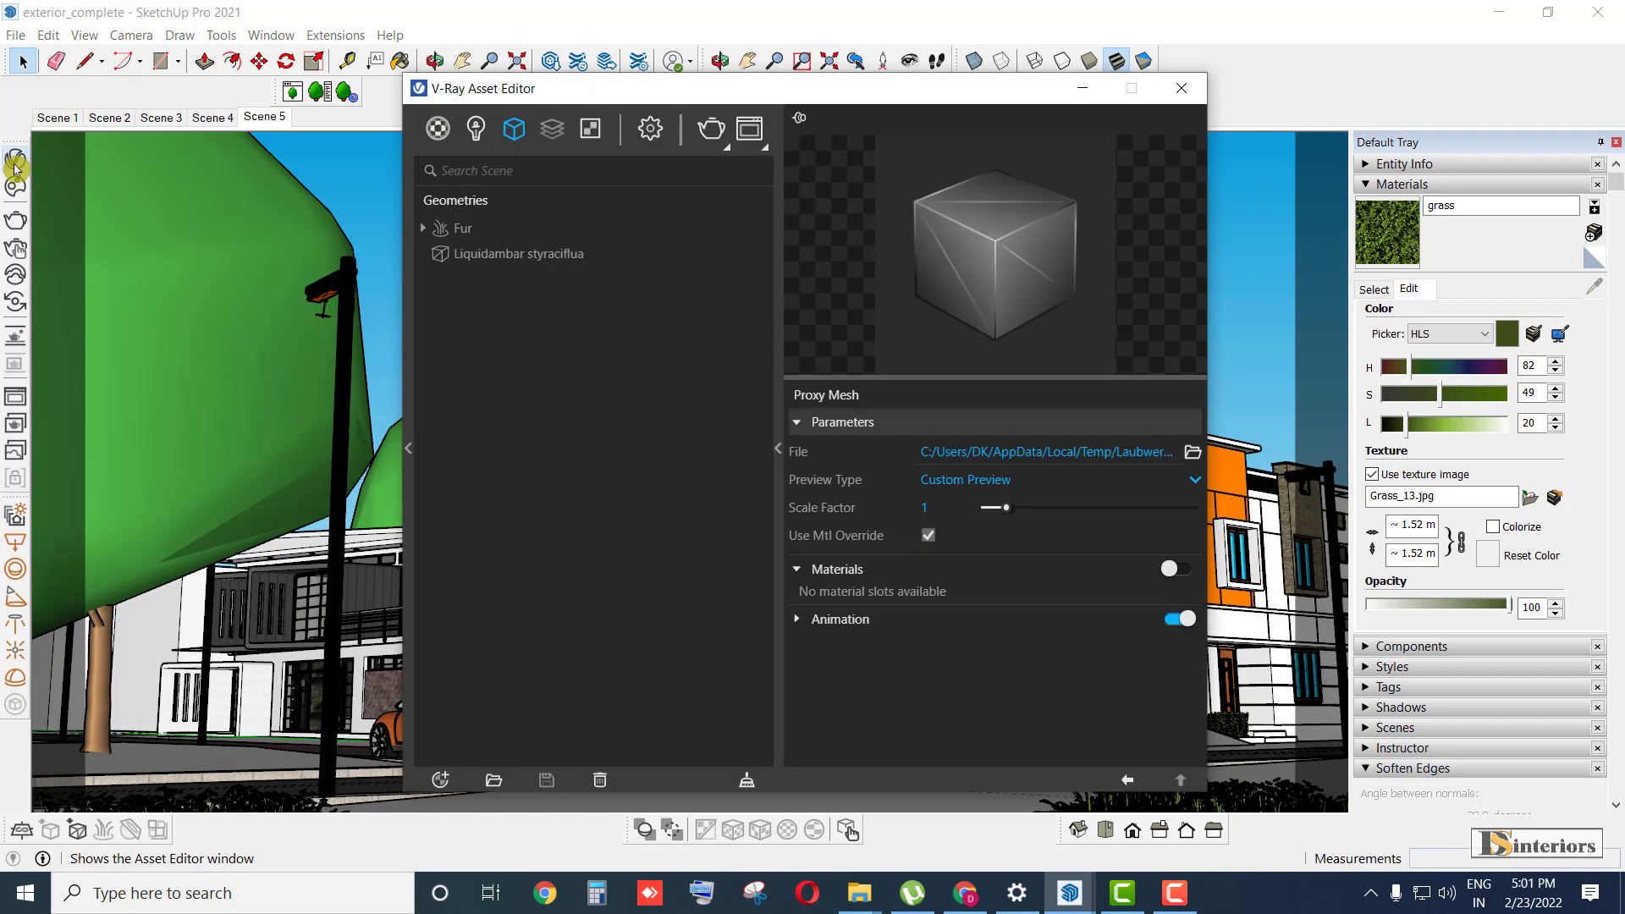
click(651, 129)
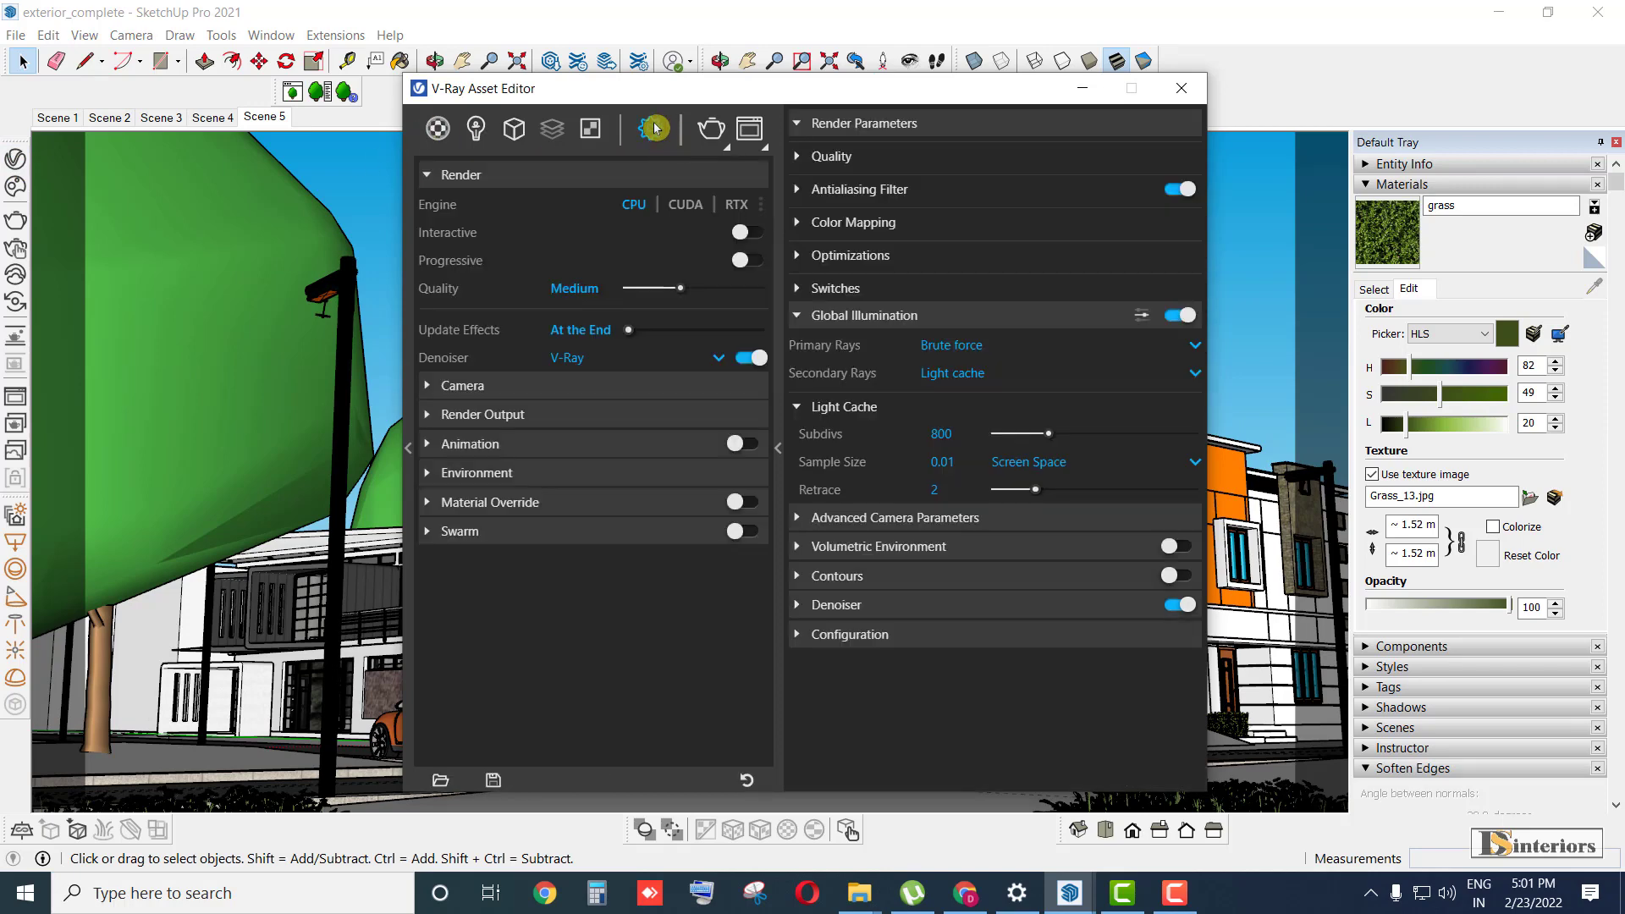
drag(672, 88, 786, 88)
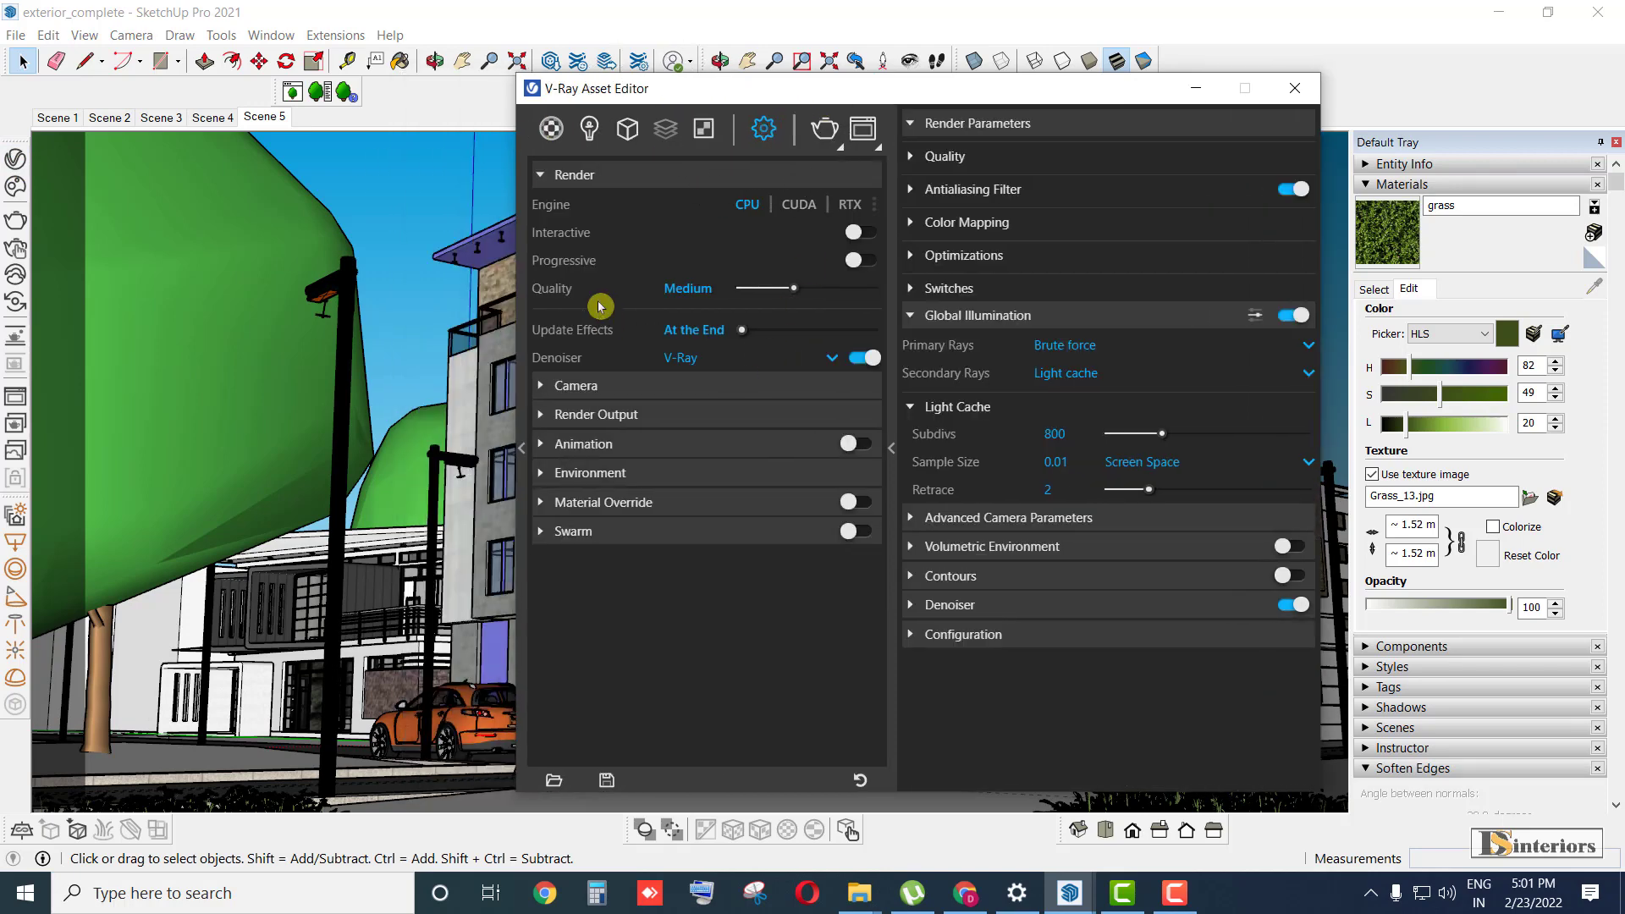
- Enable progressive rendering and disable the denoiser in the V-Ray render settings
click(584, 176)
click(550, 181)
click(865, 265)
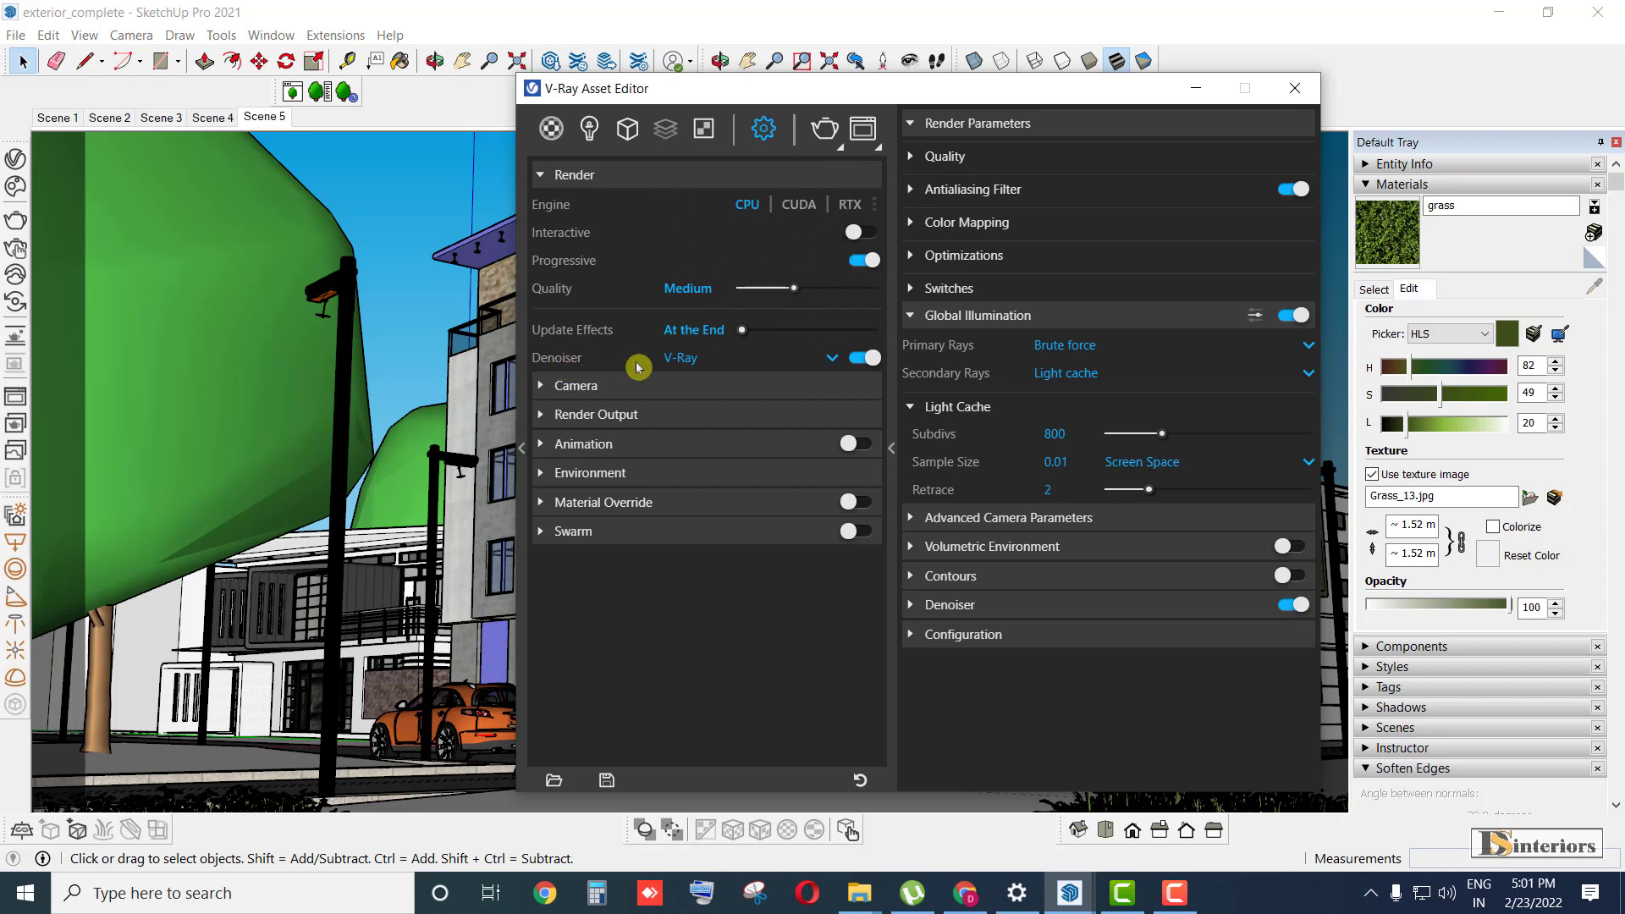
click(863, 358)
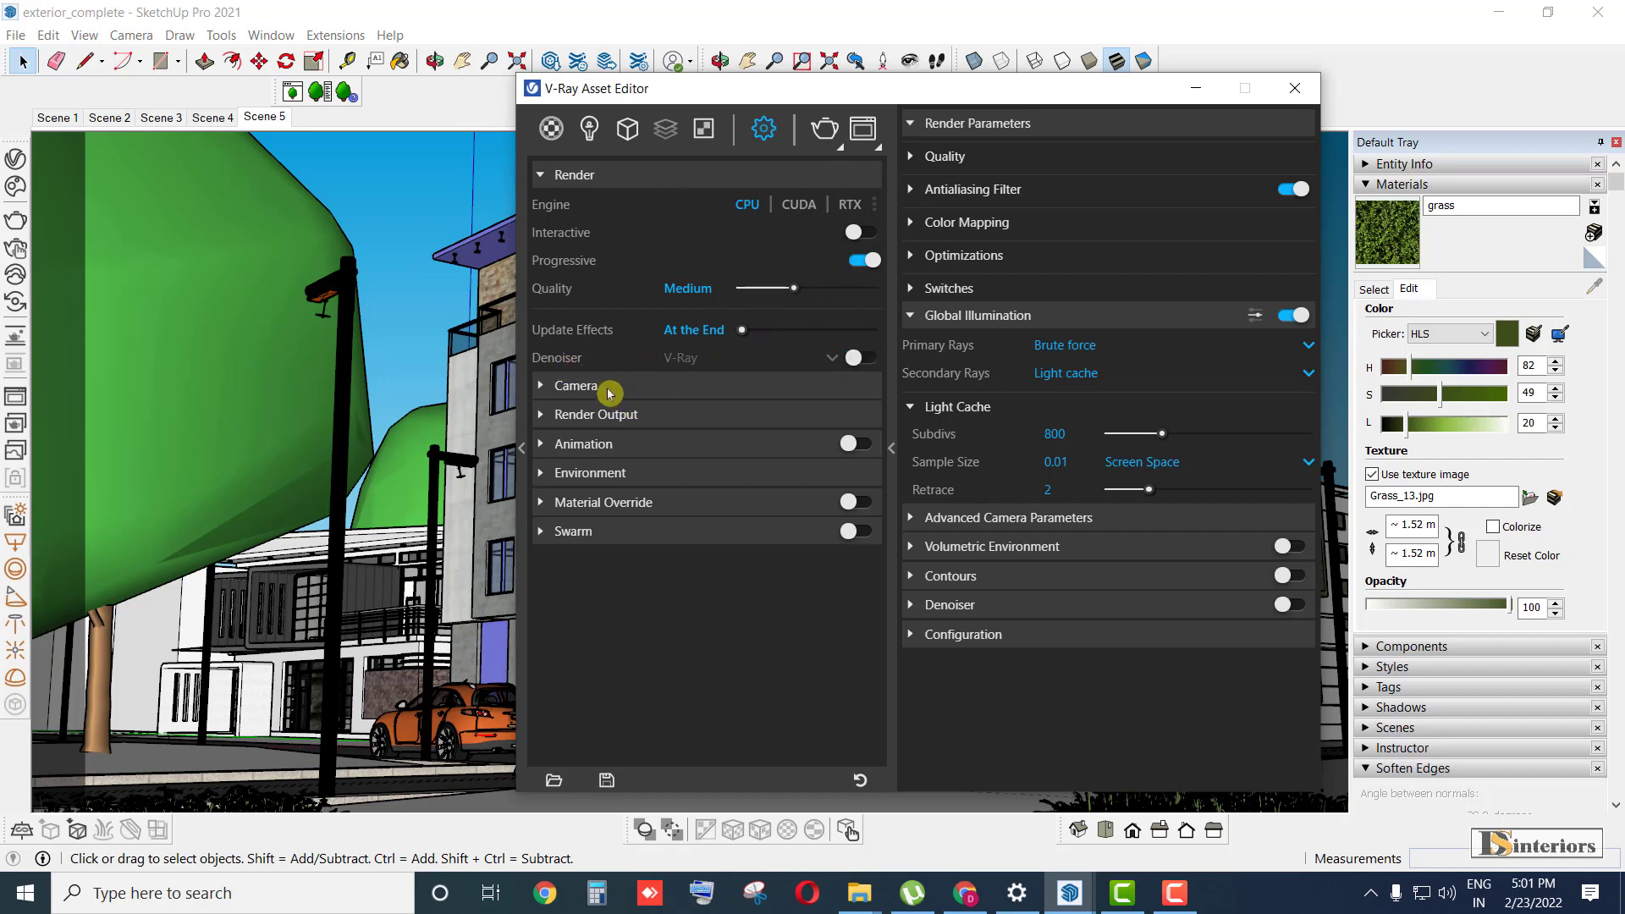
- Review the camera exposure settings and the render output image size and aspect ratio
click(608, 390)
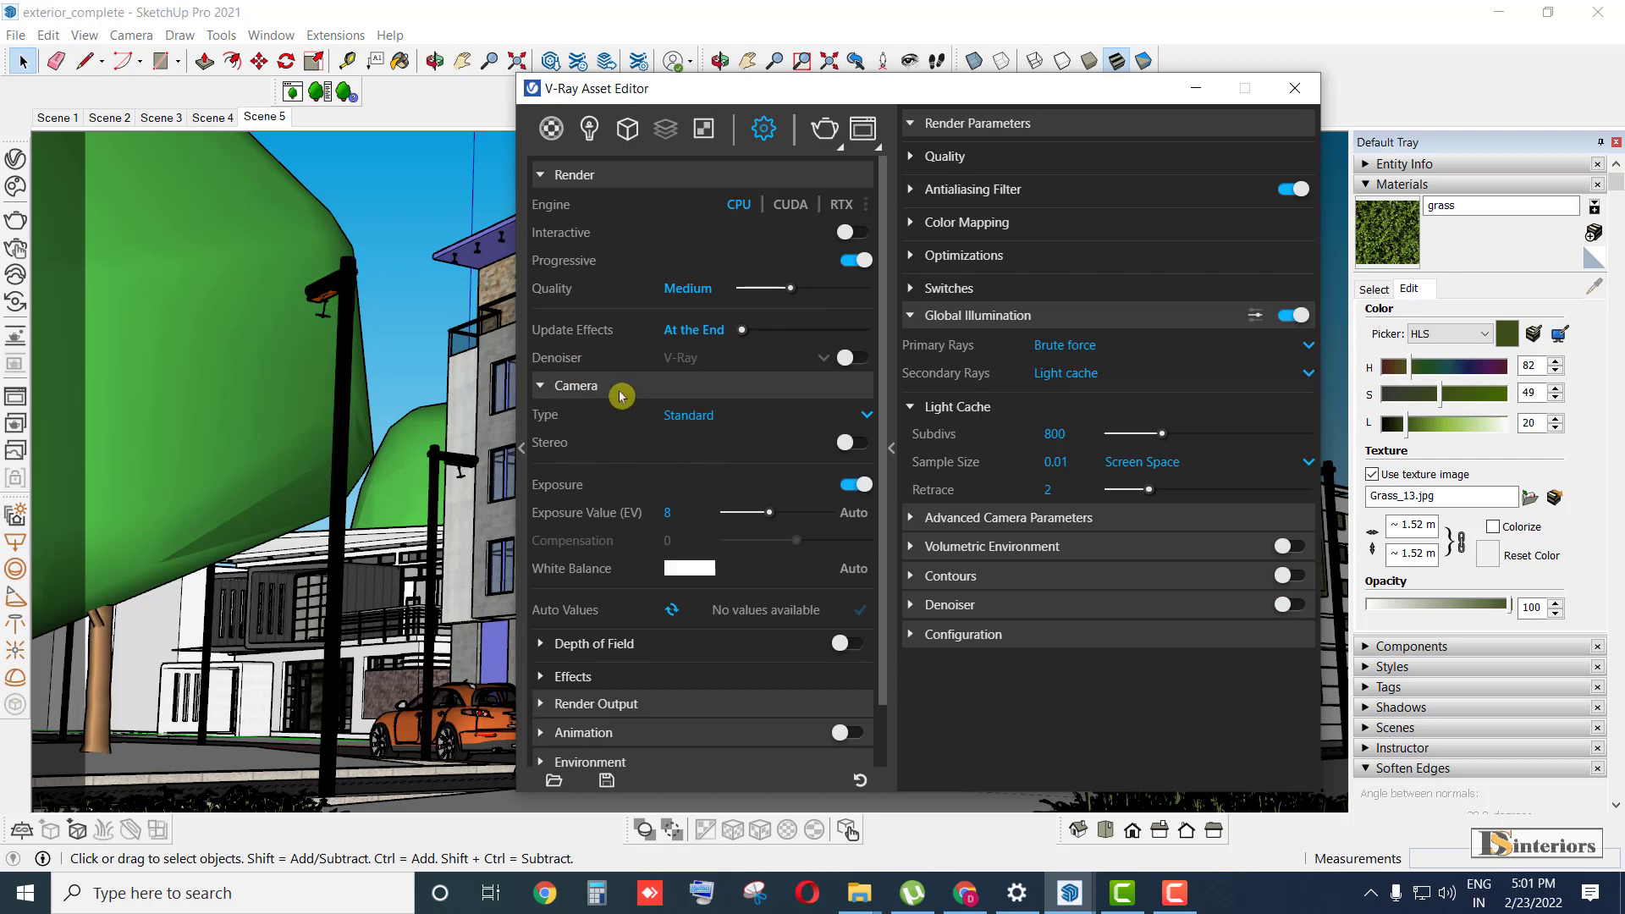
click(620, 395)
click(617, 418)
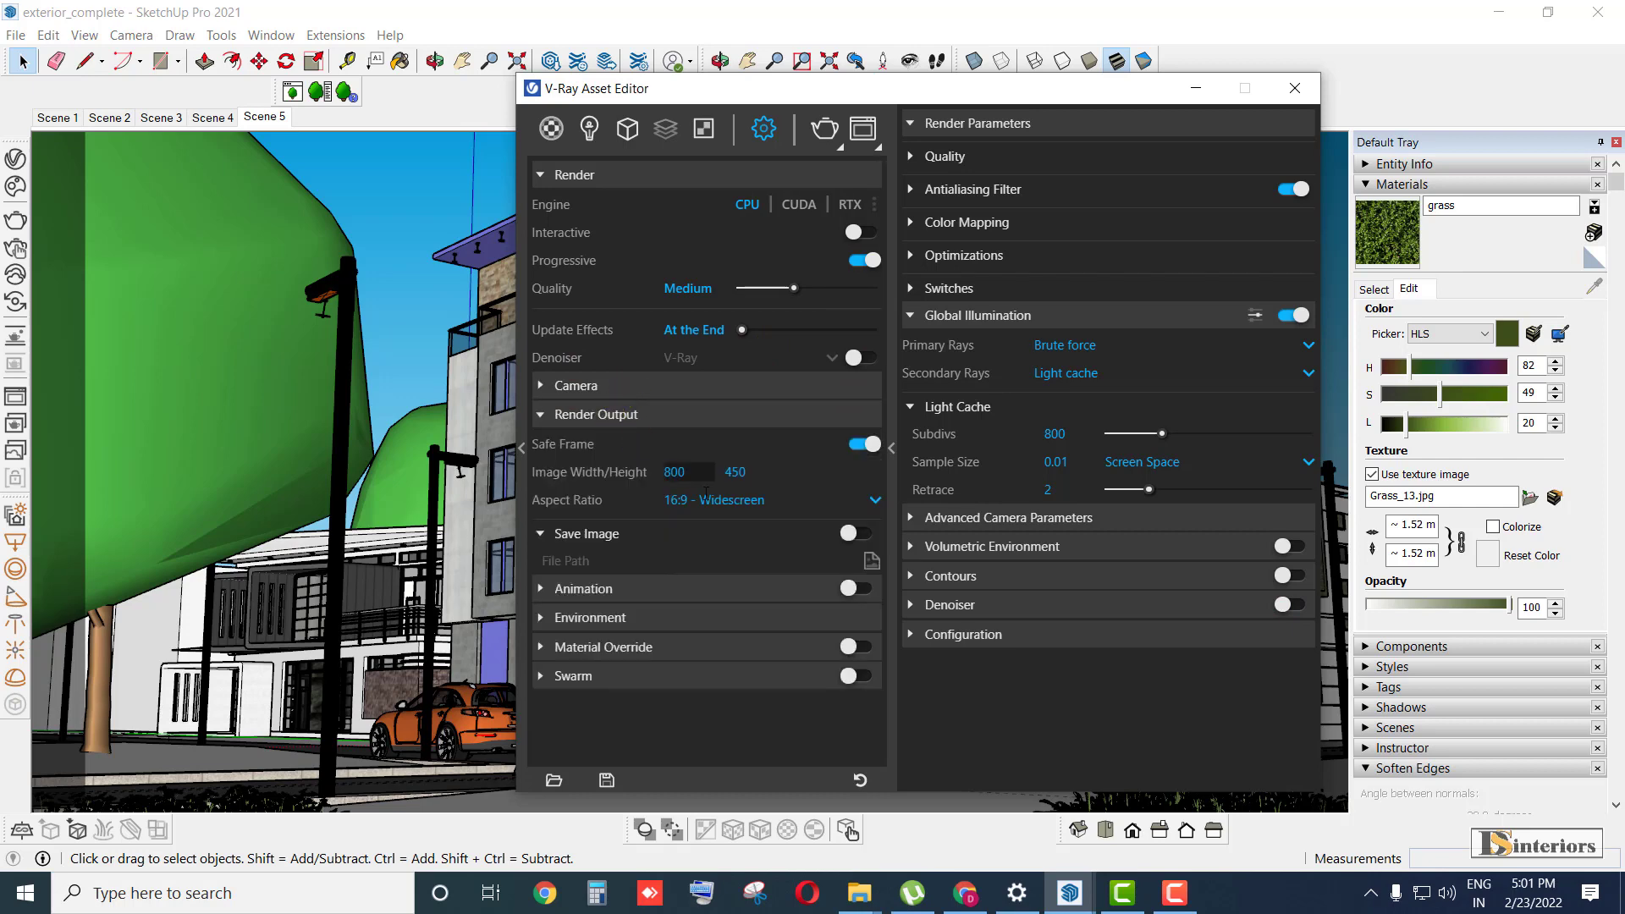
double_click(750, 476)
click(623, 416)
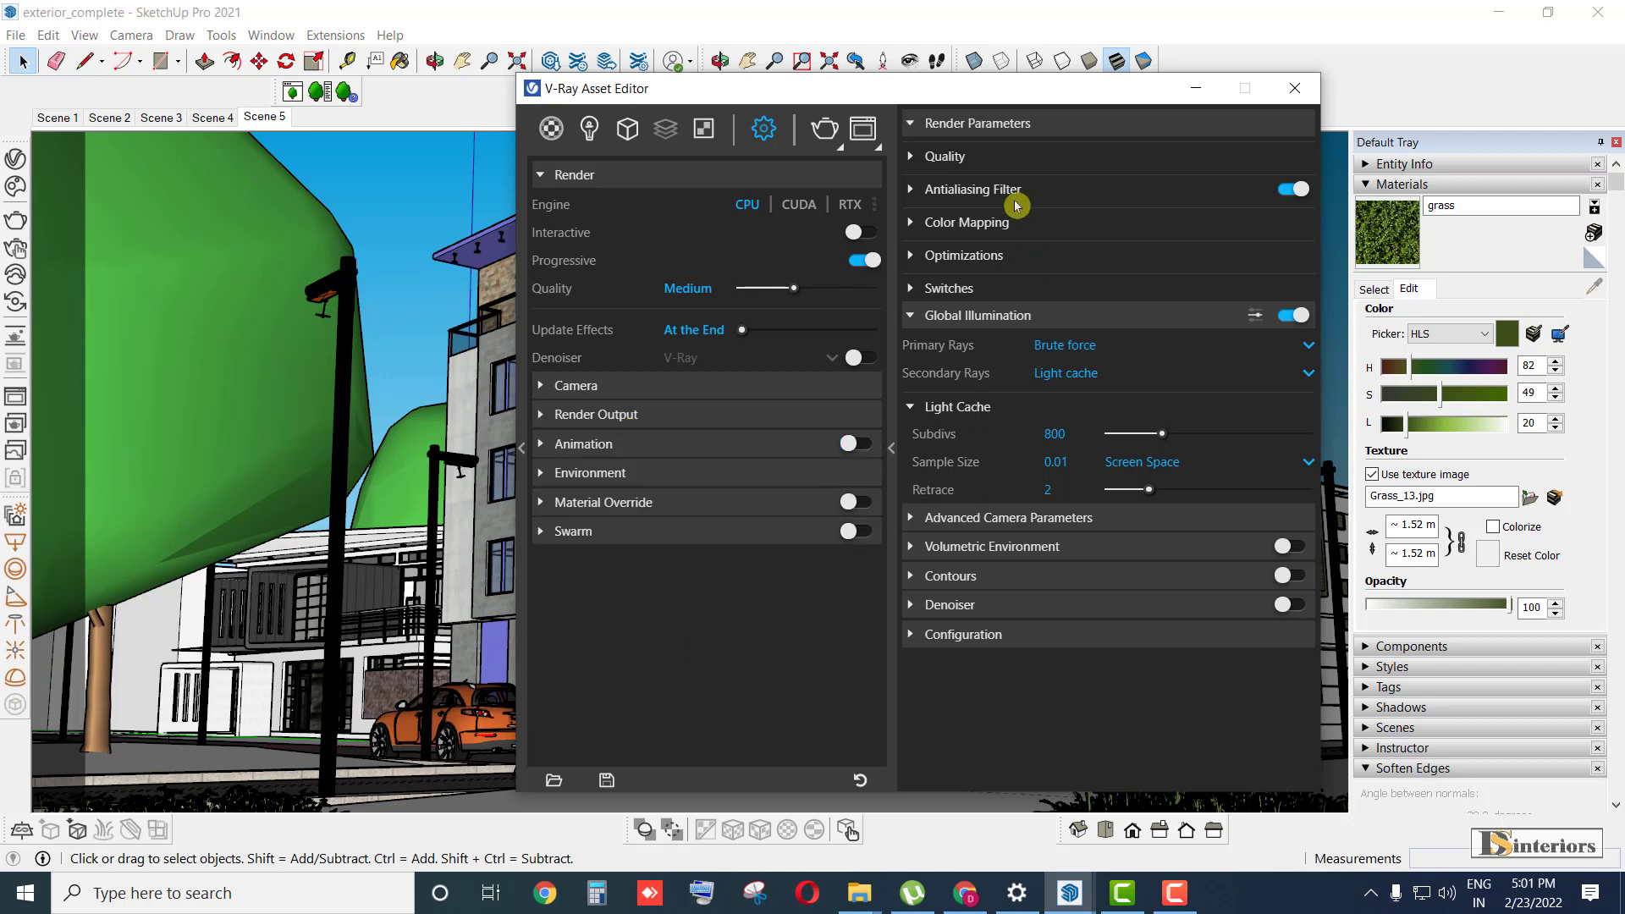
- Collapse the Global Illumination and Render Parameters sections of the V-Ray settings
drag(963, 87, 898, 87)
mouse_move(729, 289)
mouse_down()
mouse_move(709, 292)
mouse_move(728, 291)
mouse_up()
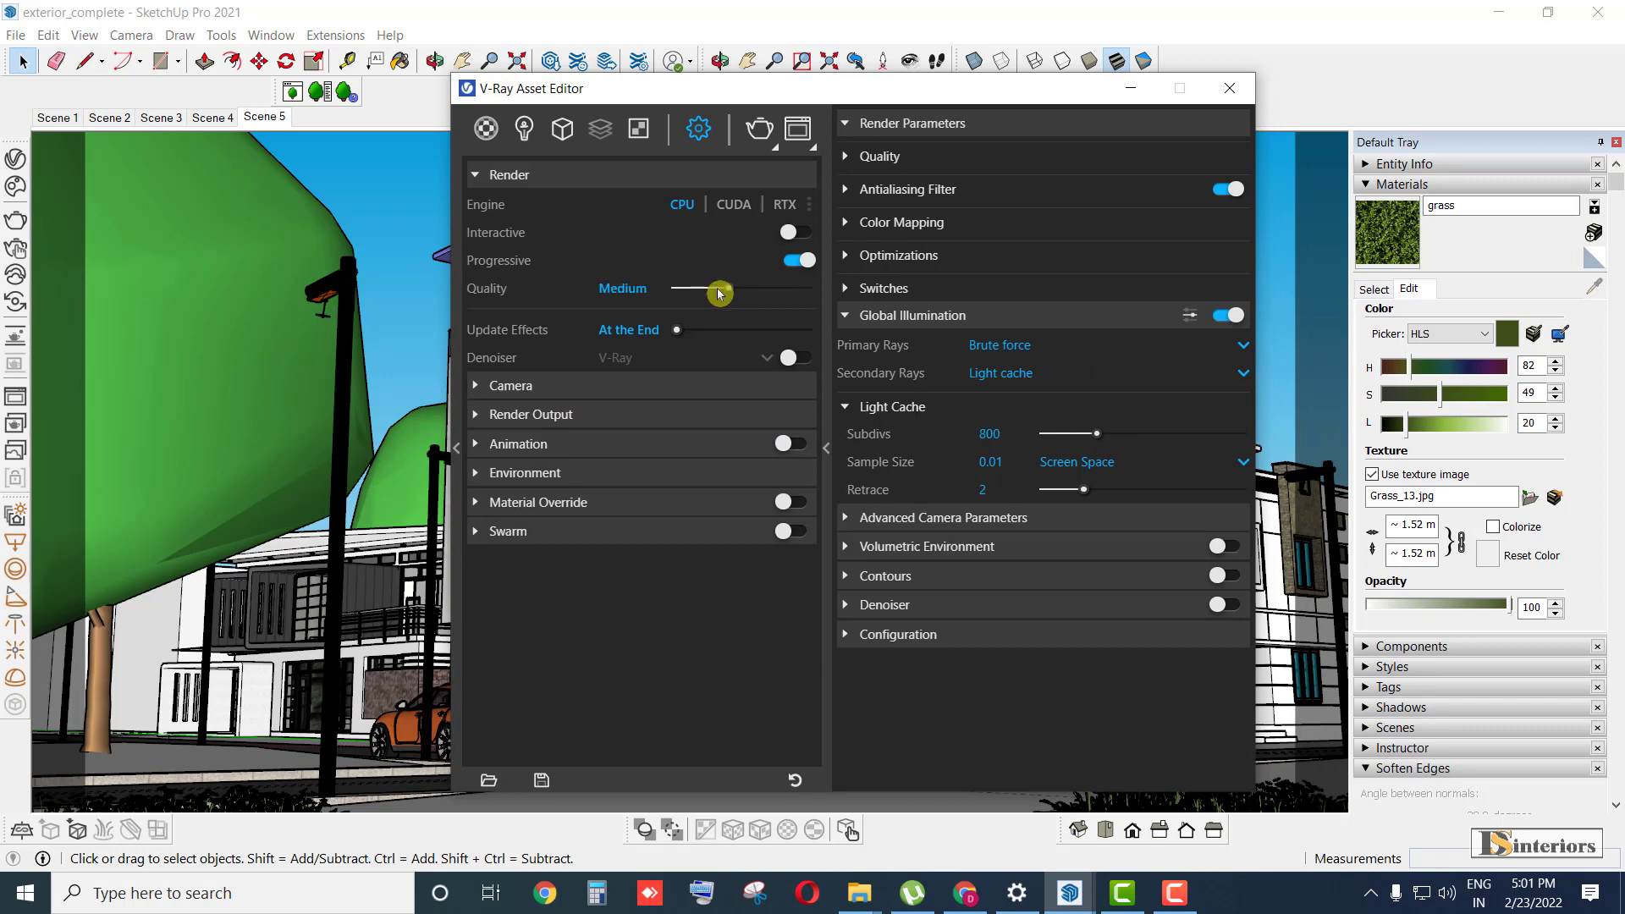
click(886, 316)
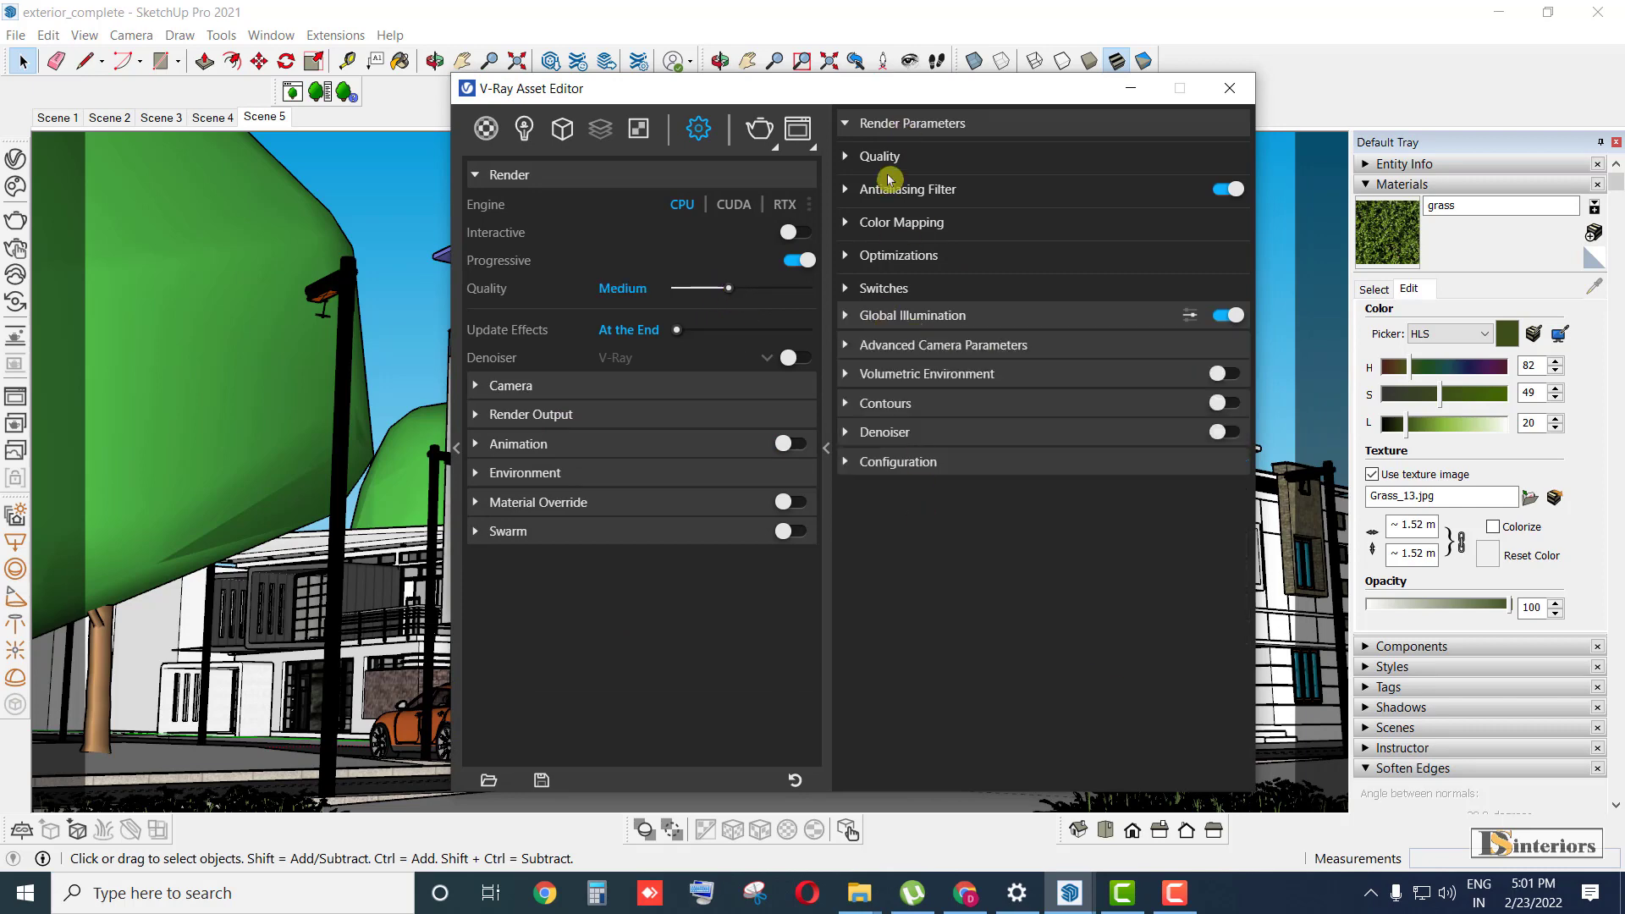
click(871, 123)
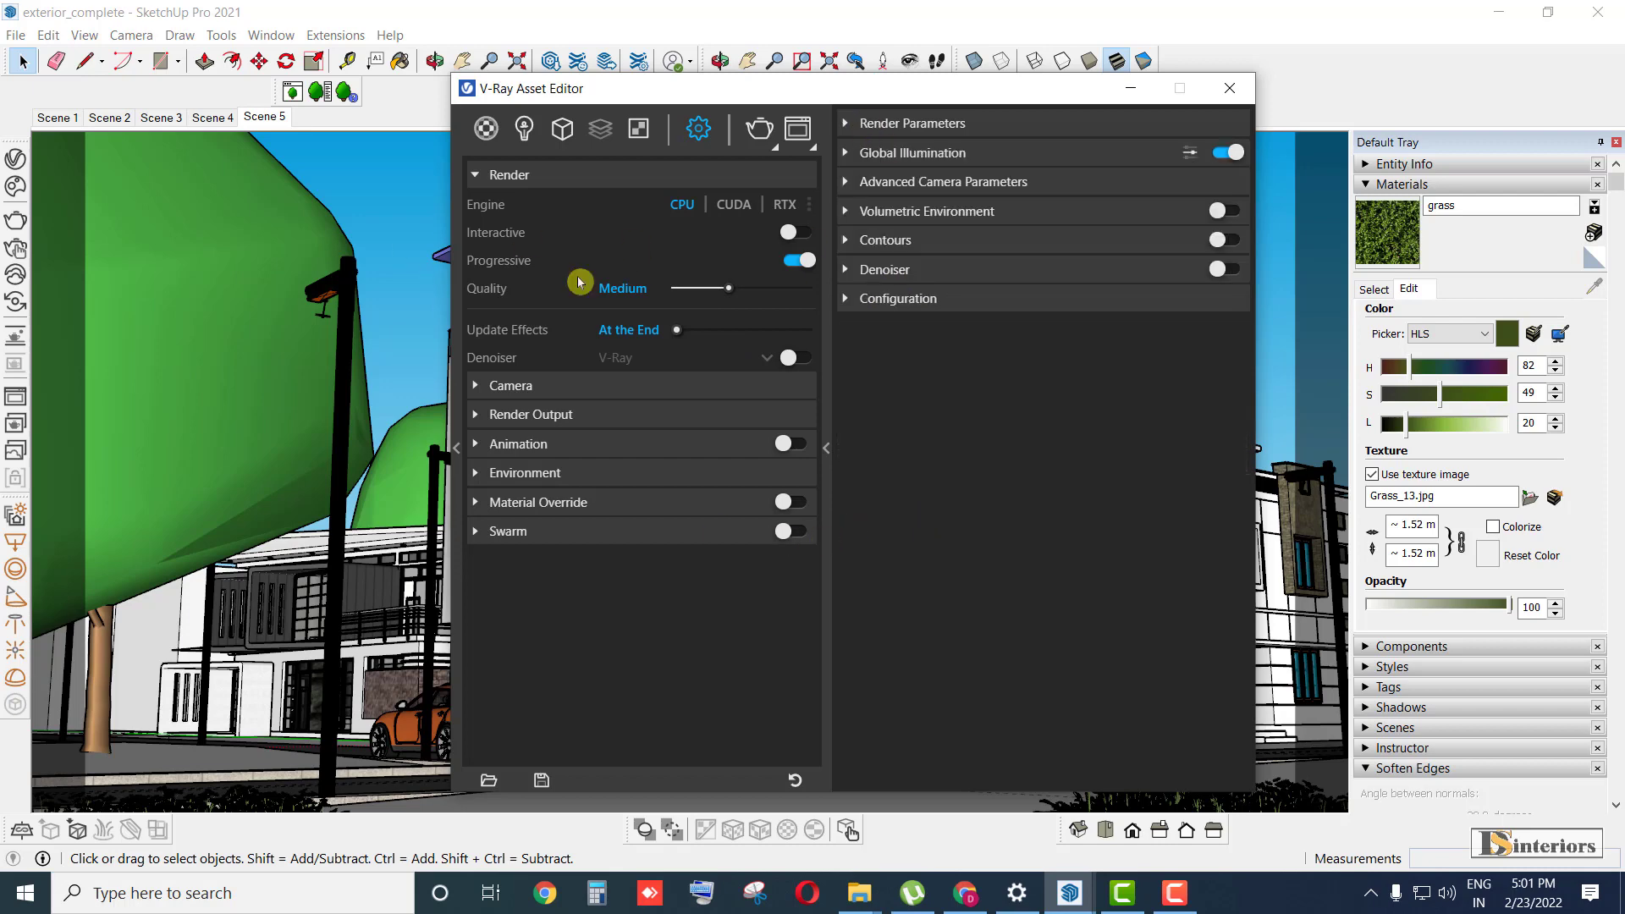
- Render Scene 5 with V-Ray and maximize the frame buffer with its layer list hidden
click(371, 197)
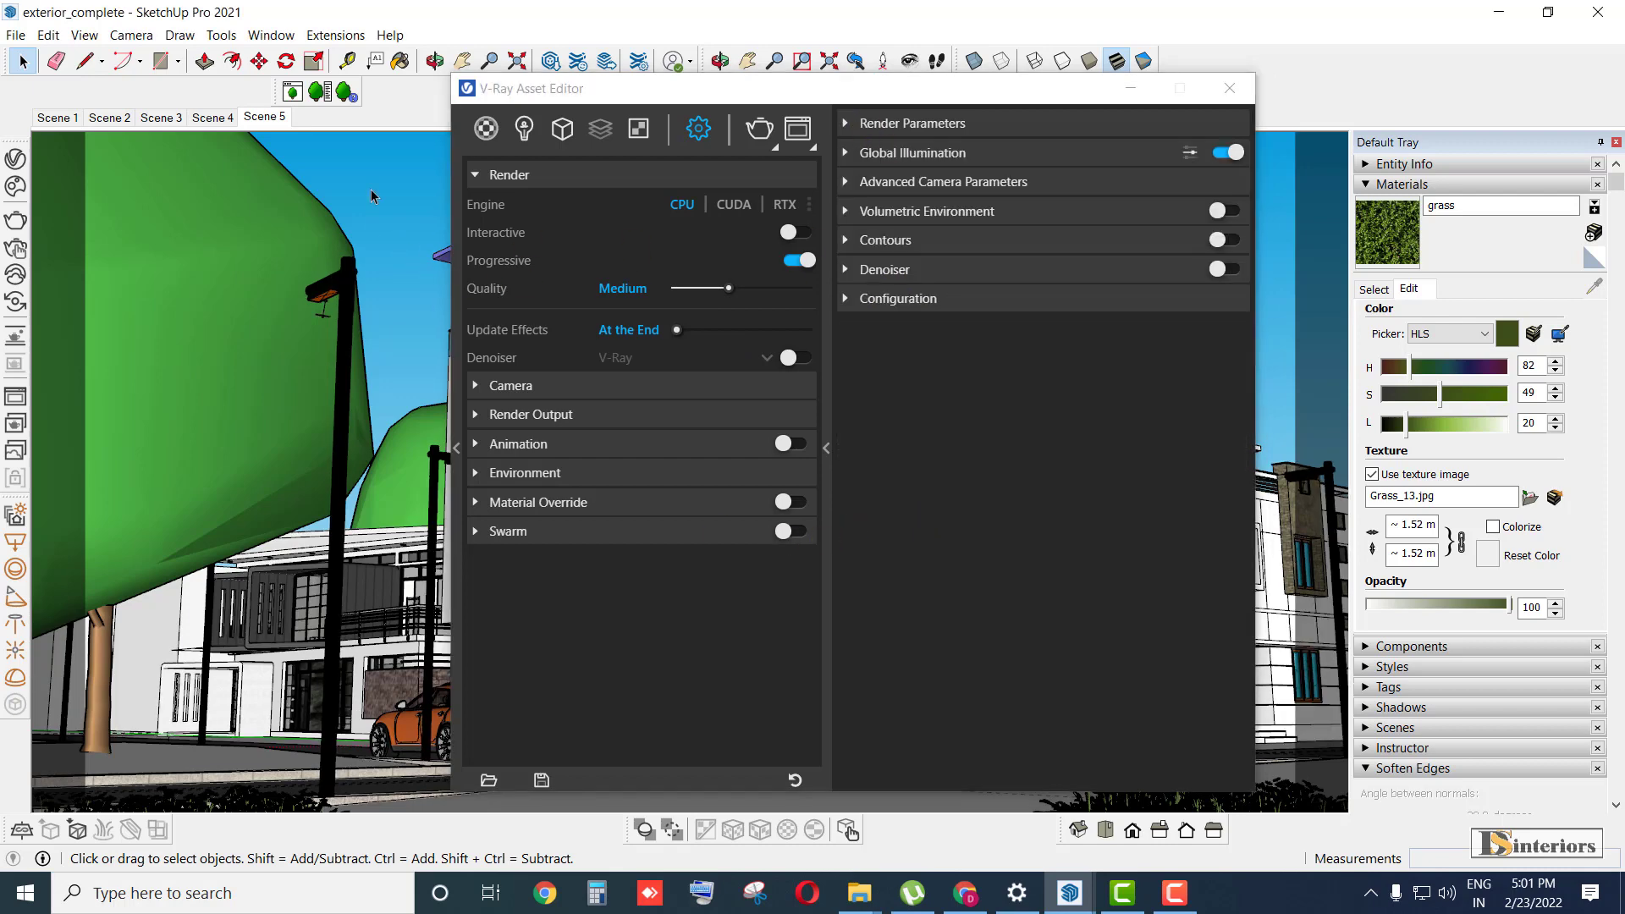
mouse_move(675, 97)
mouse_down()
mouse_move(1047, 281)
mouse_move(674, 127)
mouse_move(720, 111)
mouse_up()
click(403, 183)
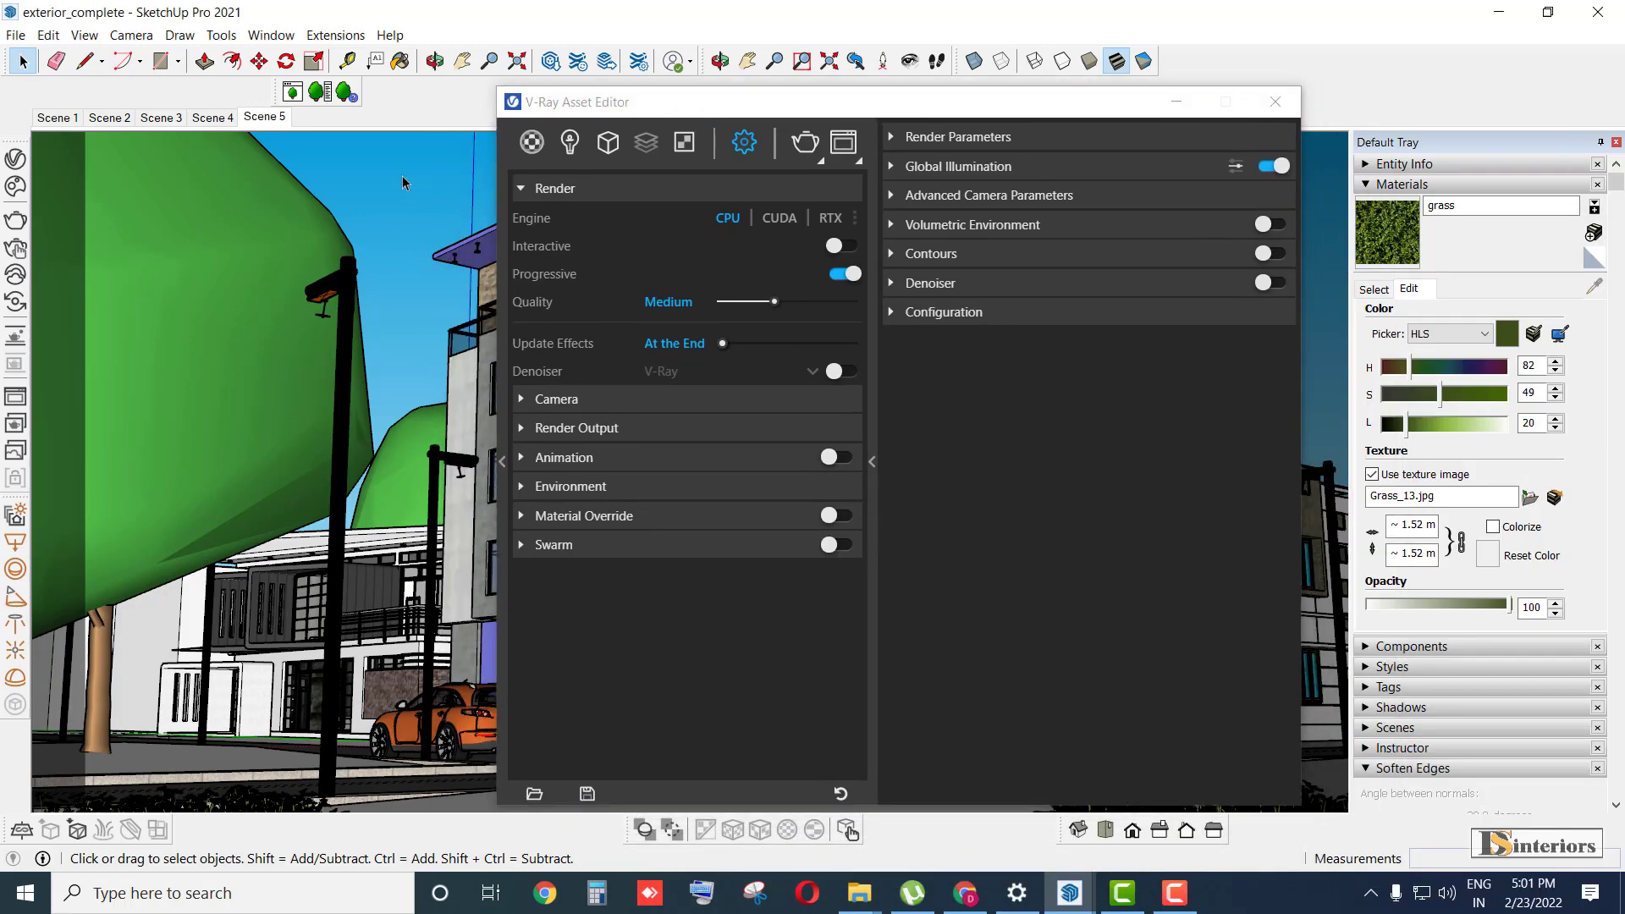
click(14, 231)
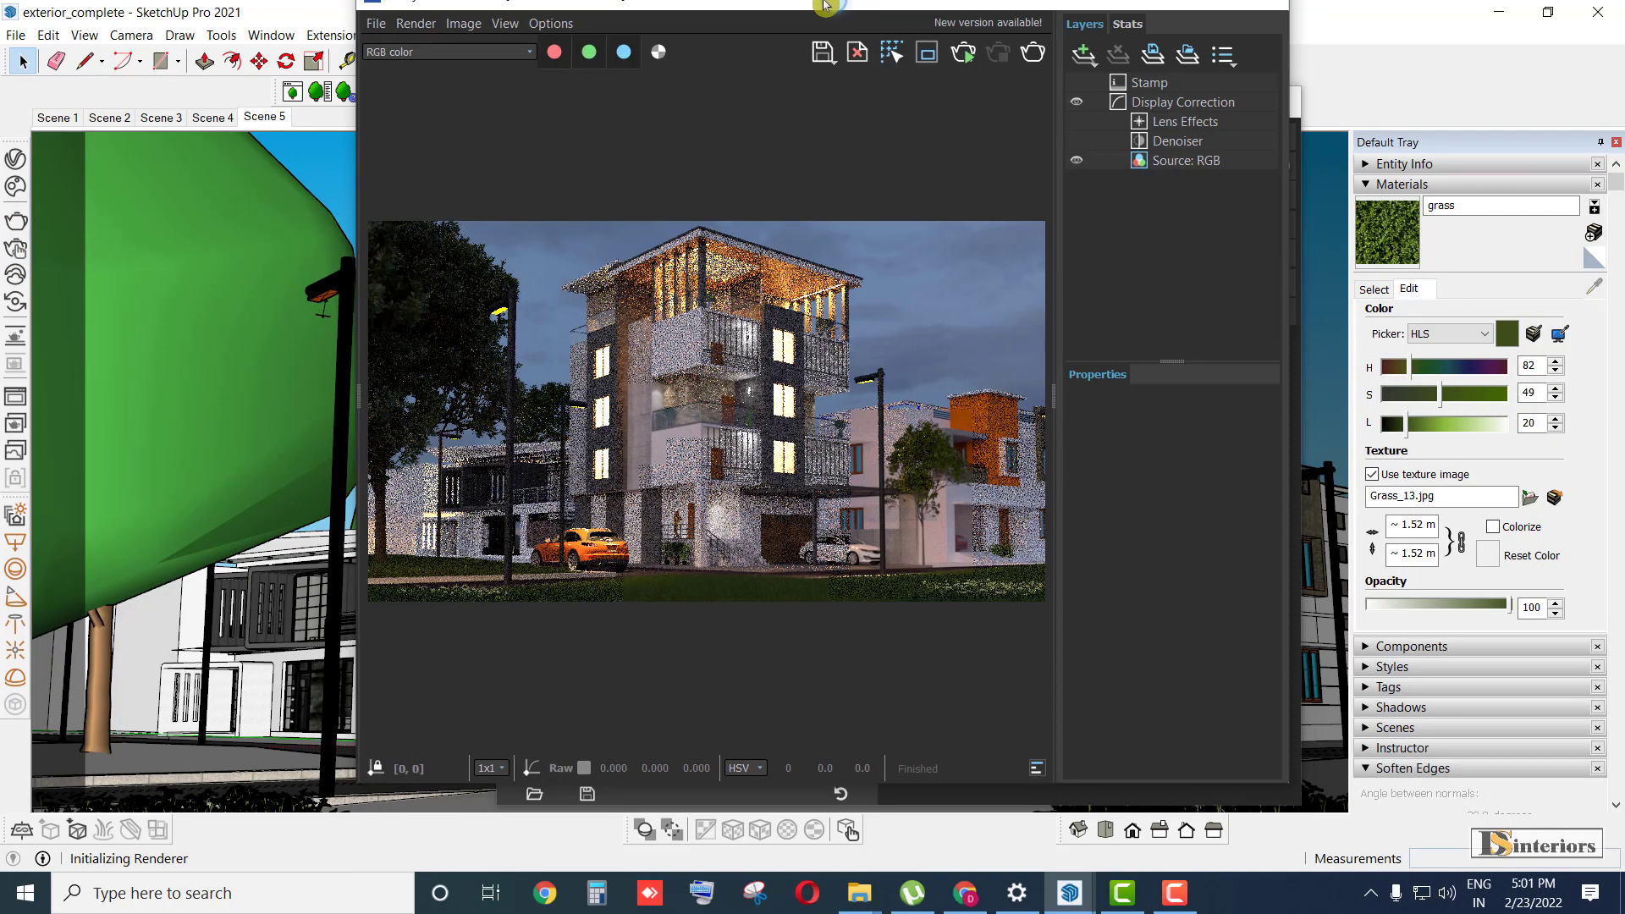
double_click(825, 4)
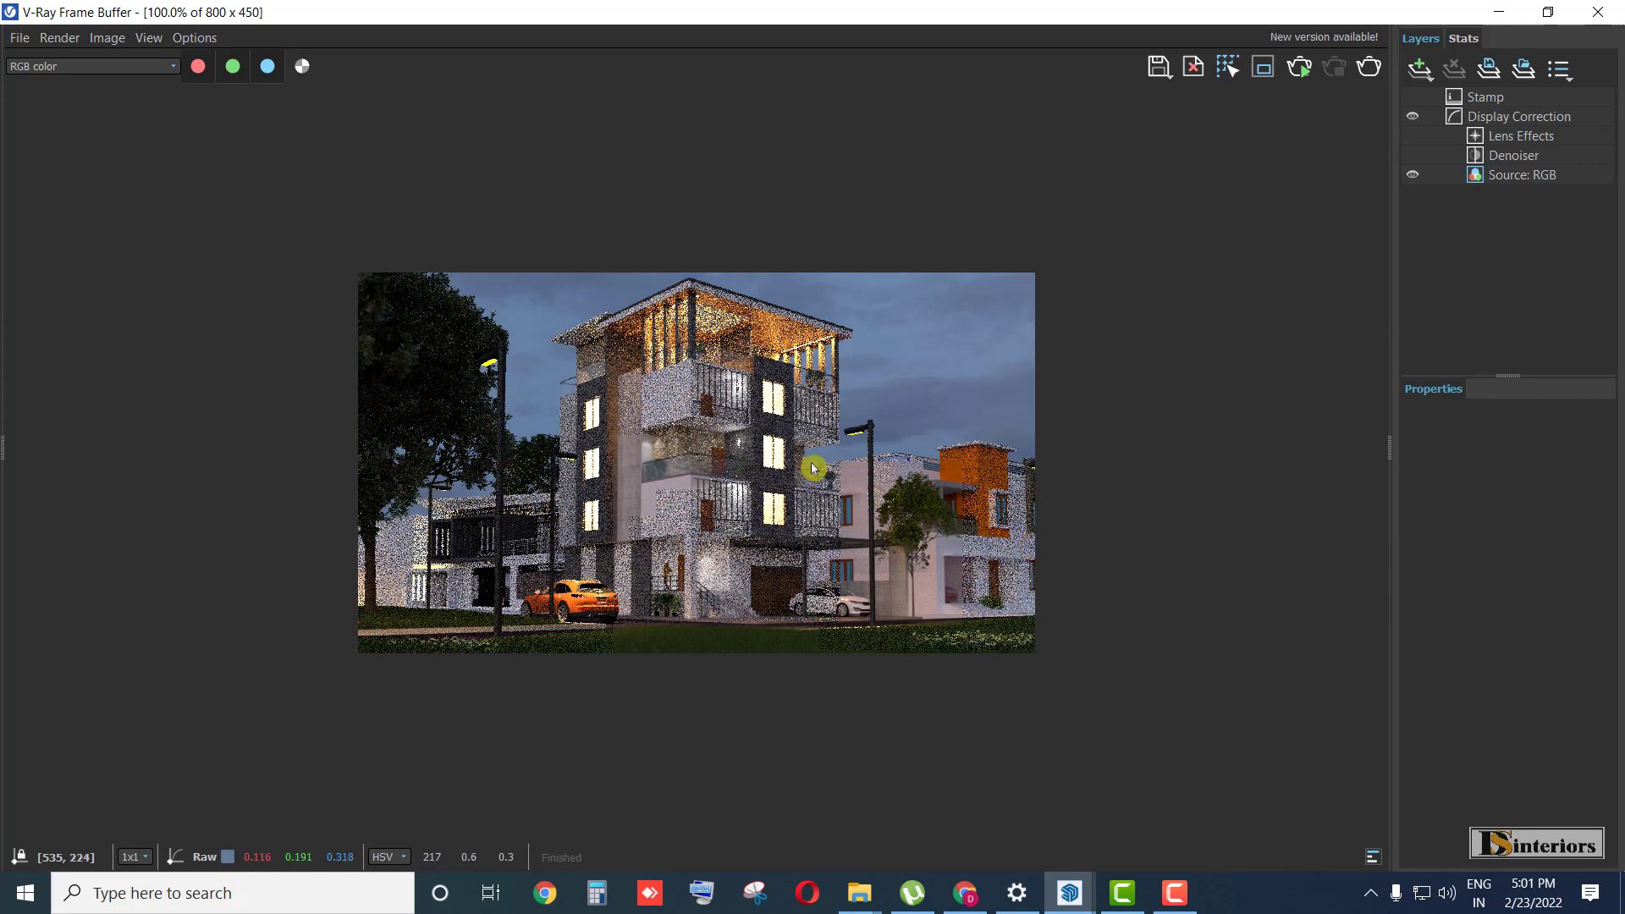
click(1389, 447)
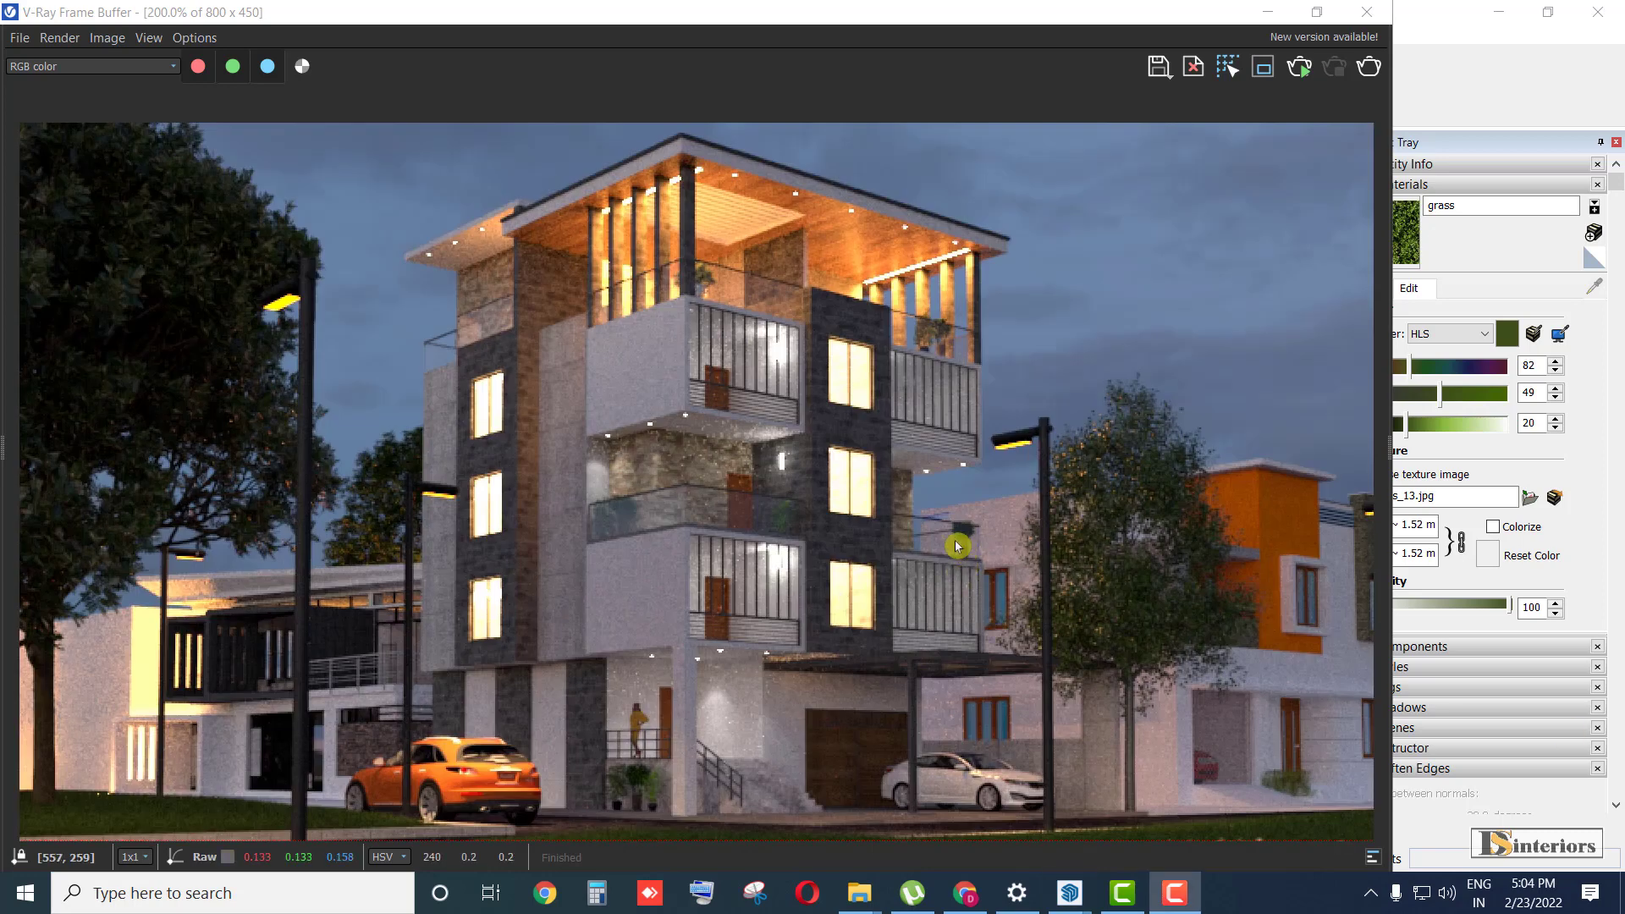
- Inspect the finished render at 100% and 200% zoom, check its layer list, and close the frame buffer
double_click(863, 515)
double_click(695, 506)
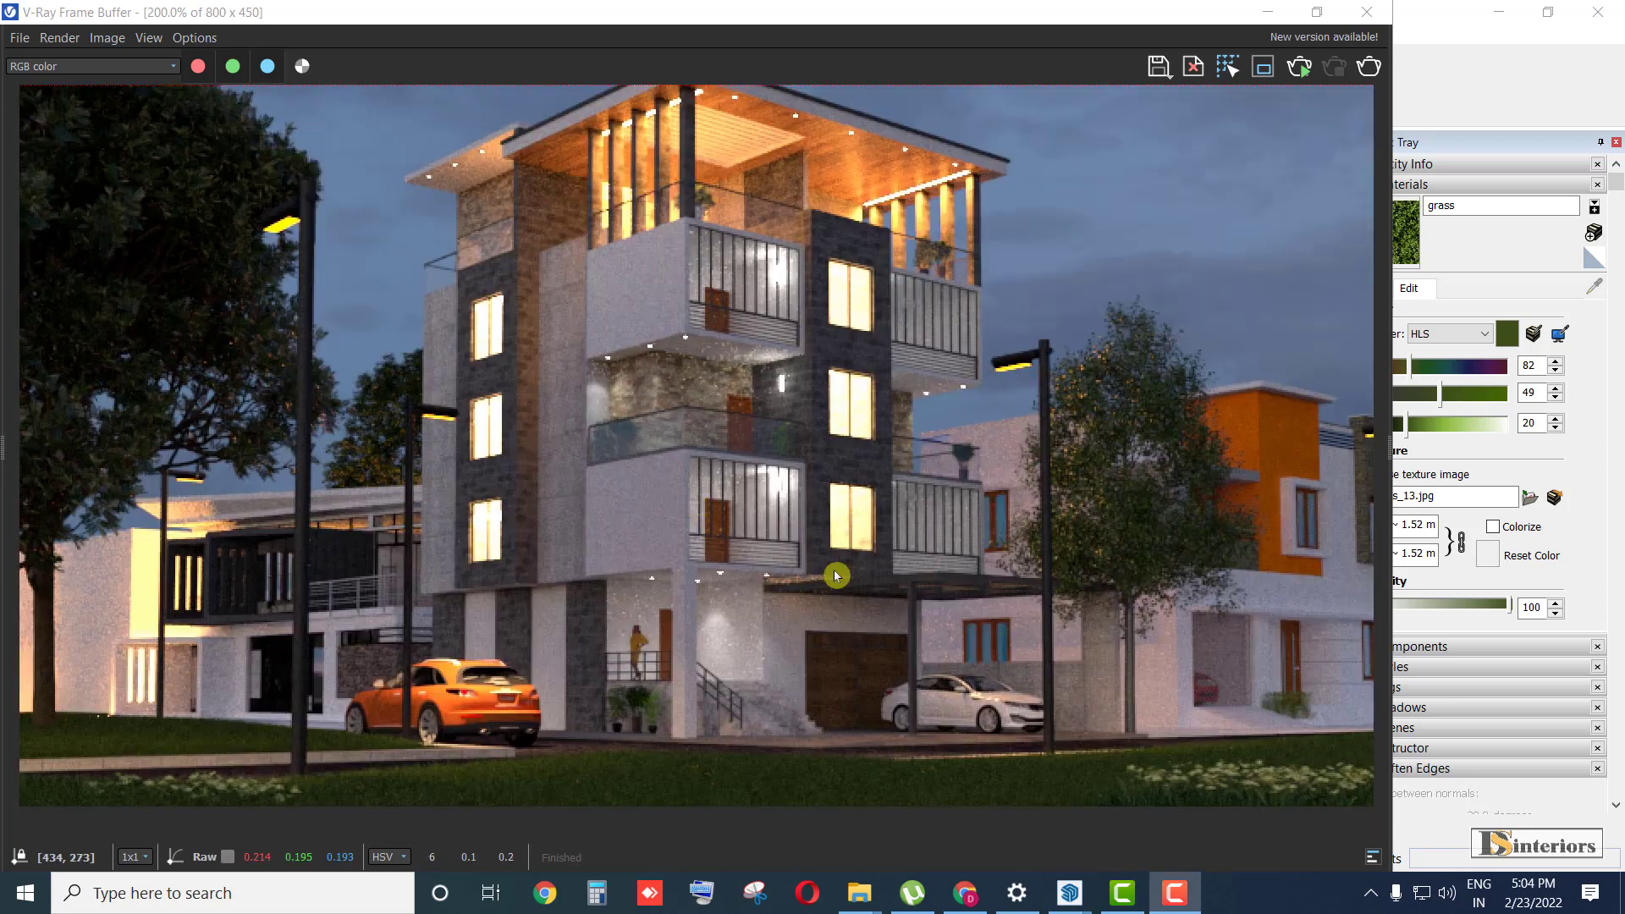
click(799, 478)
double_click(854, 575)
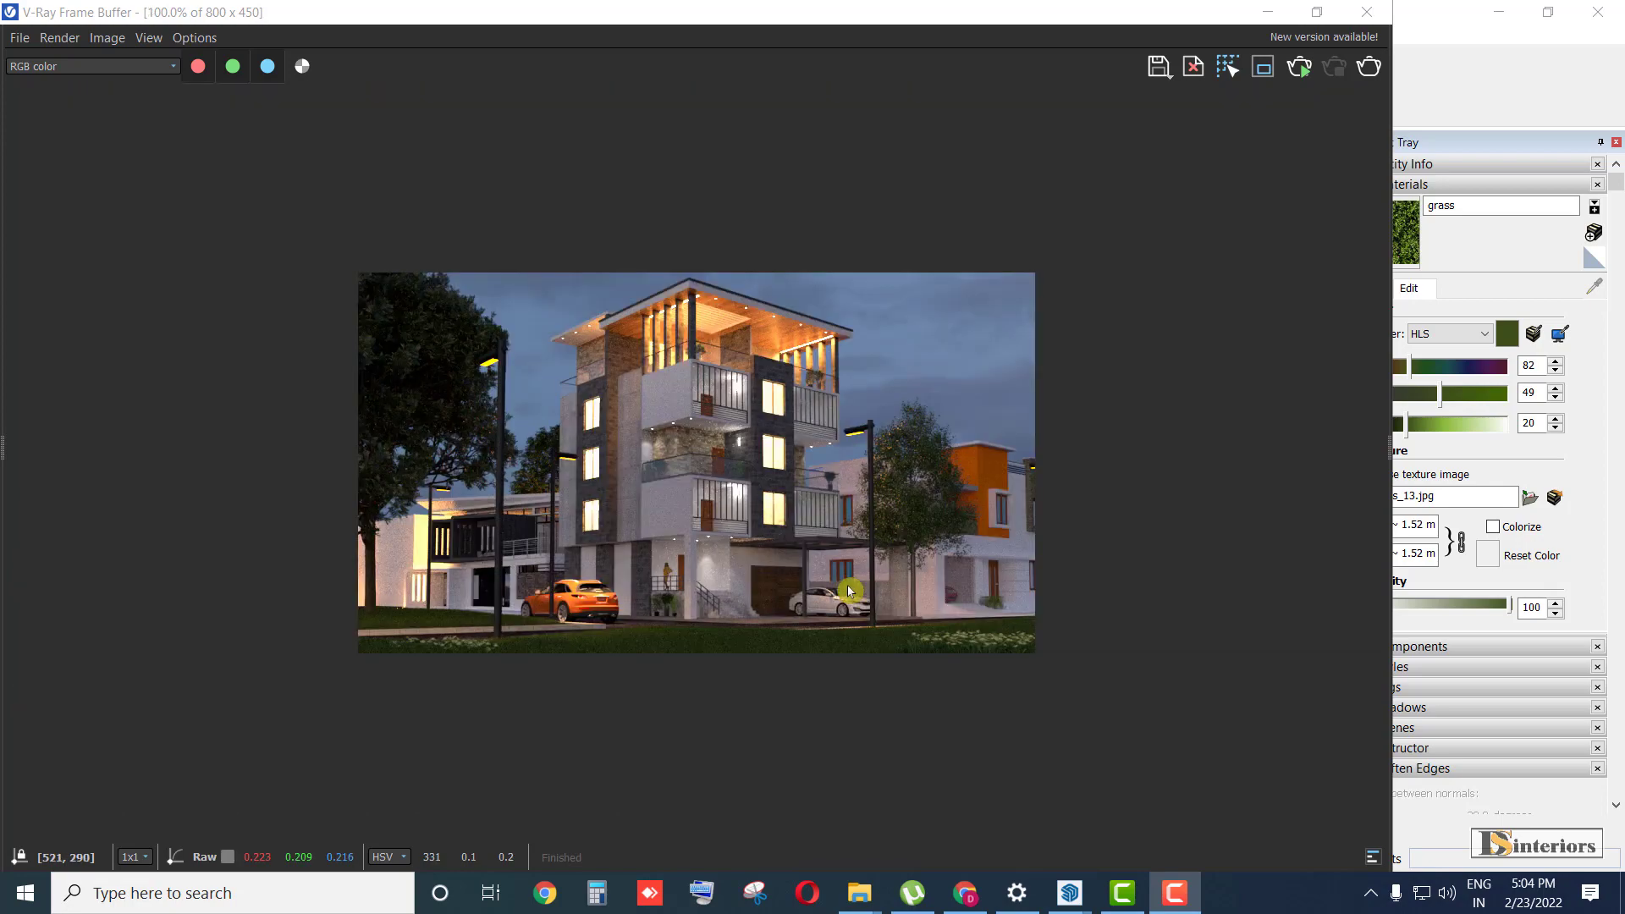
double_click(609, 446)
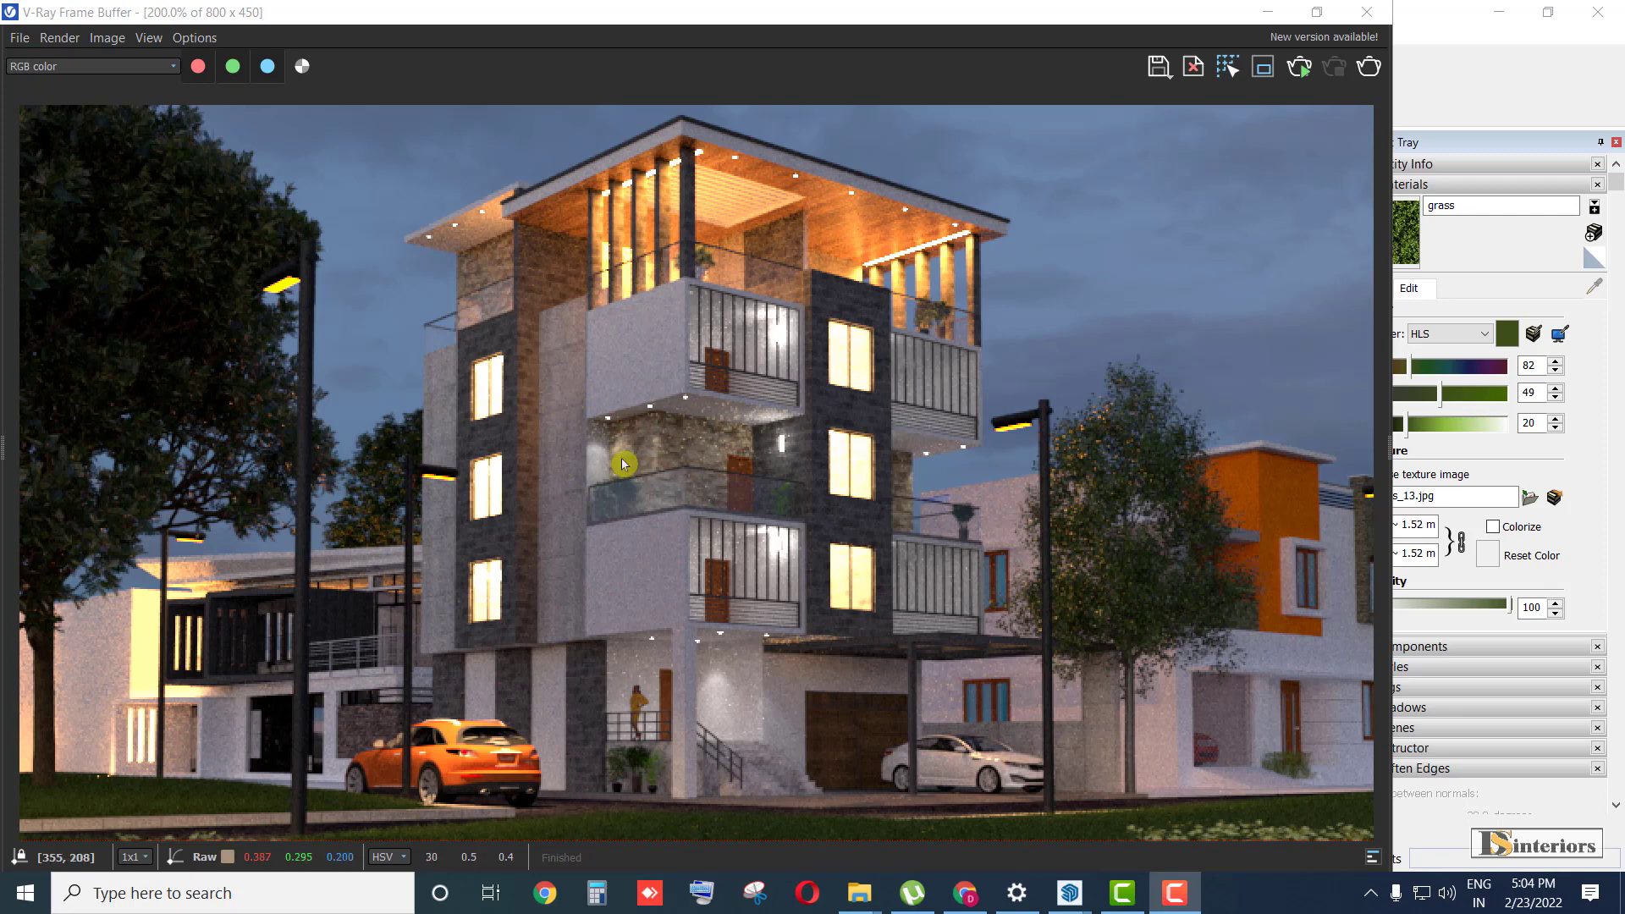
key(ctrl)
key(ctrl)
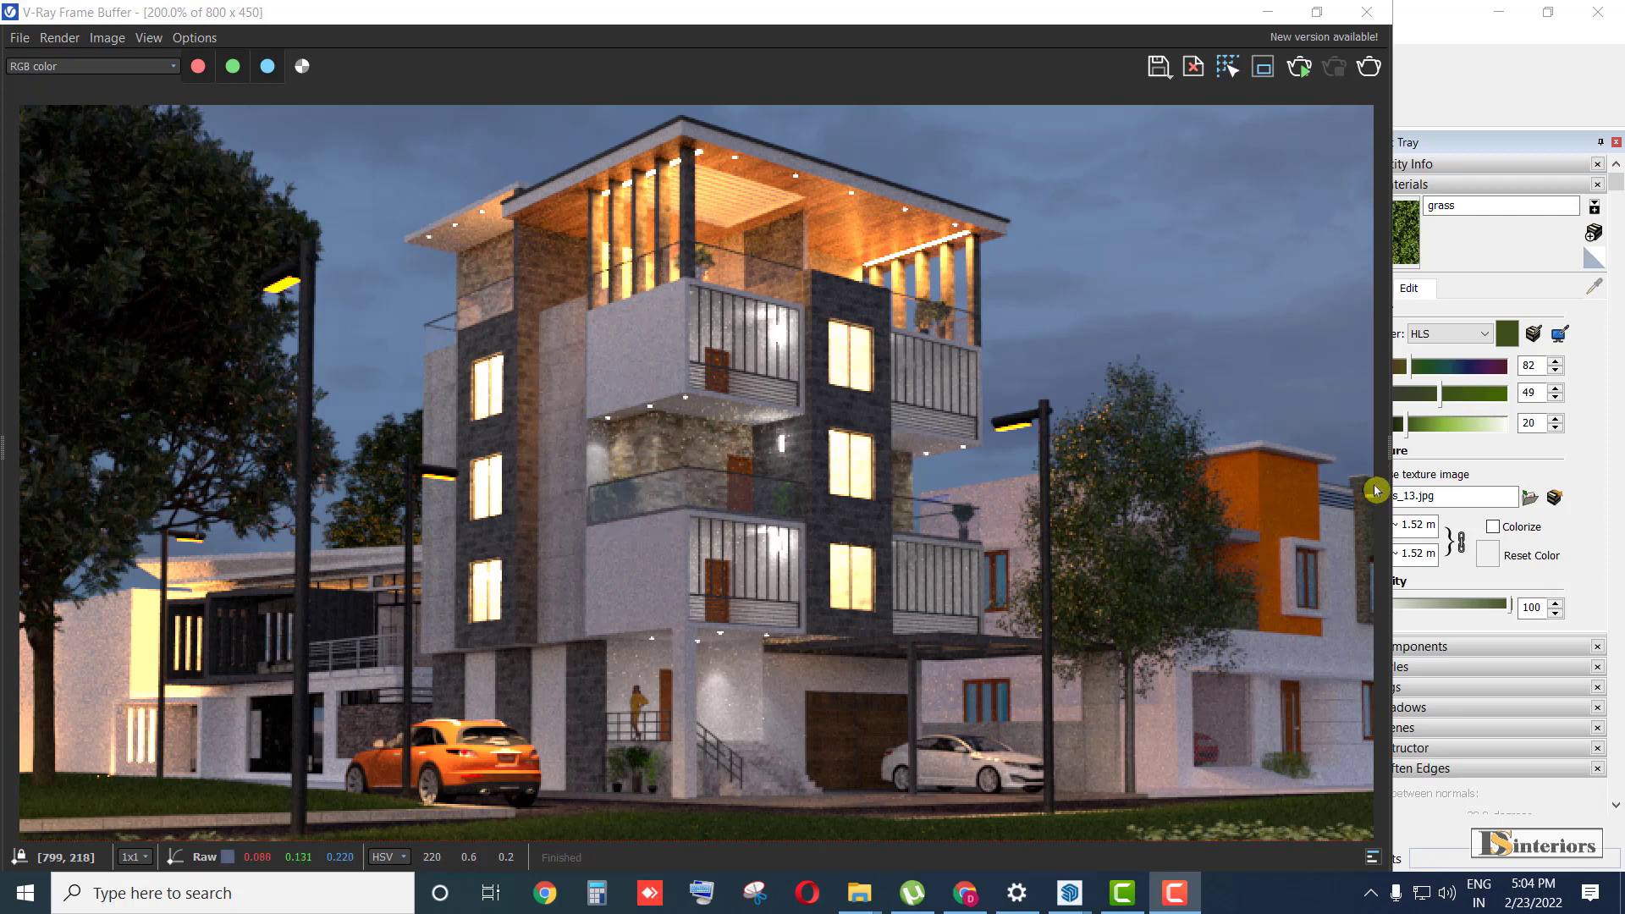
click(1386, 444)
click(1386, 444)
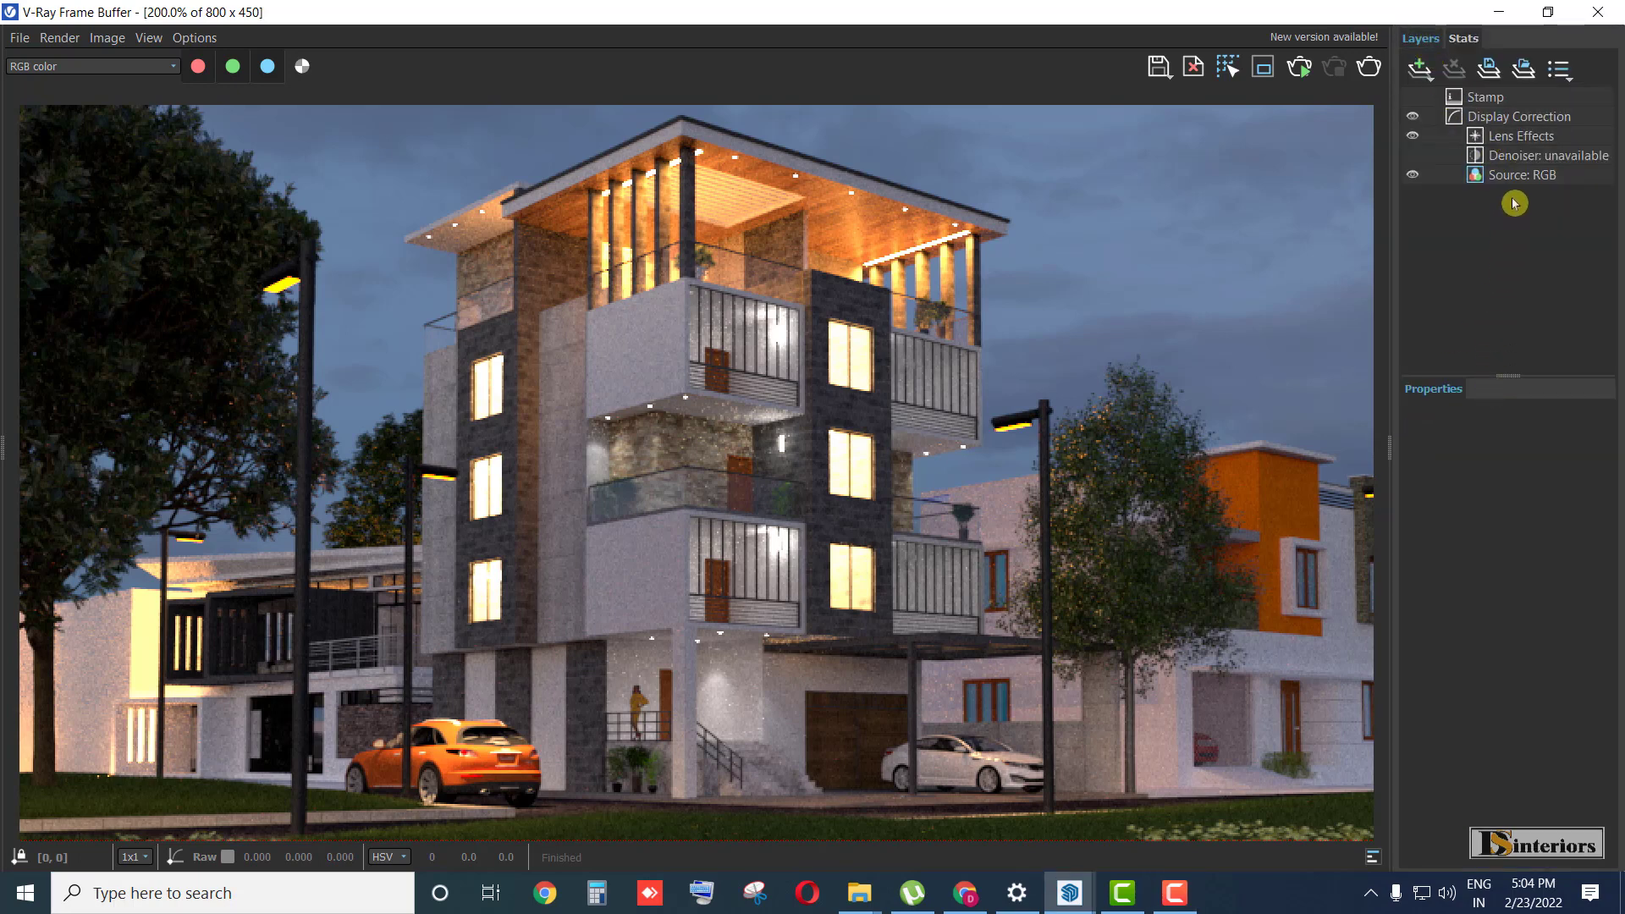
key(ctrl)
click(1591, 24)
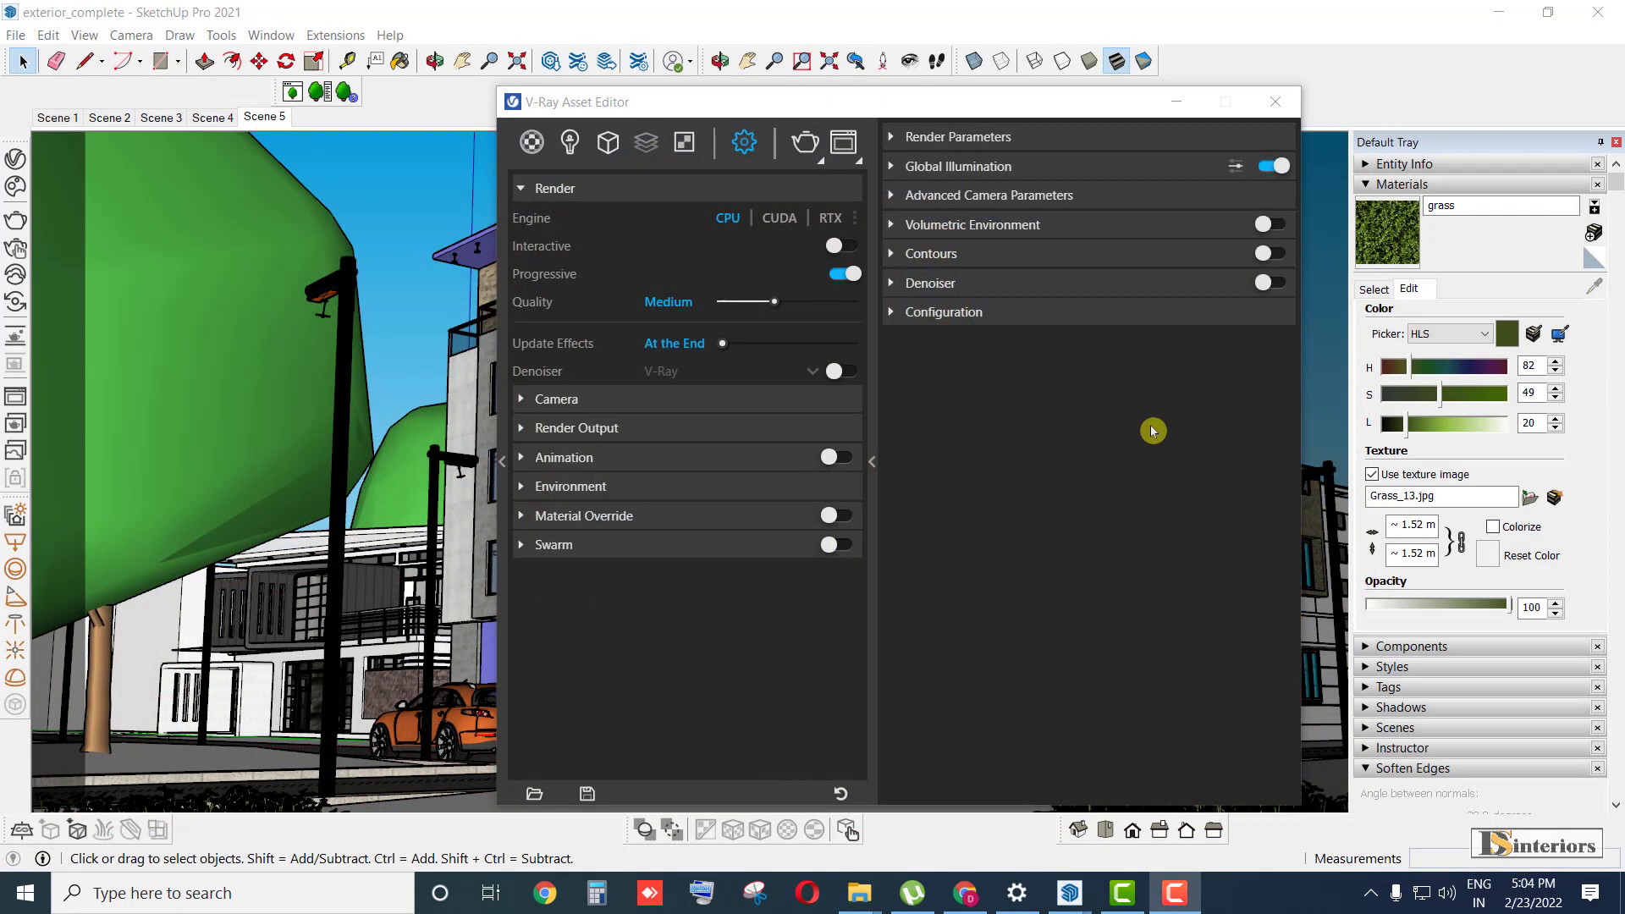
- Review the V-Ray material list and the lights used in the scene
drag(869, 106, 951, 107)
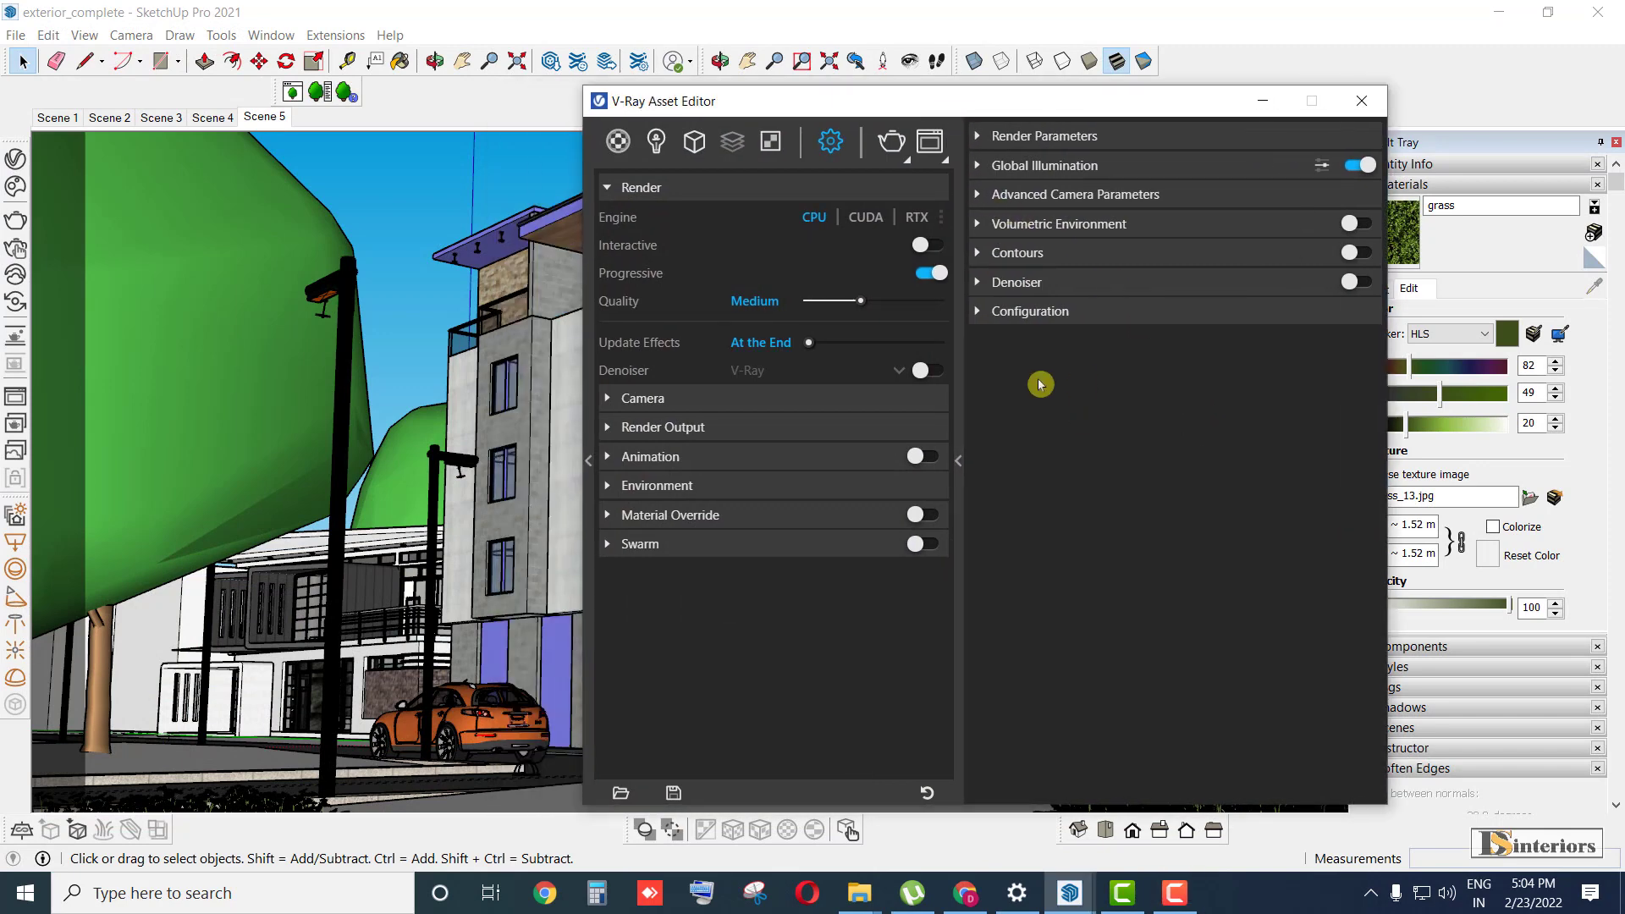
click(617, 141)
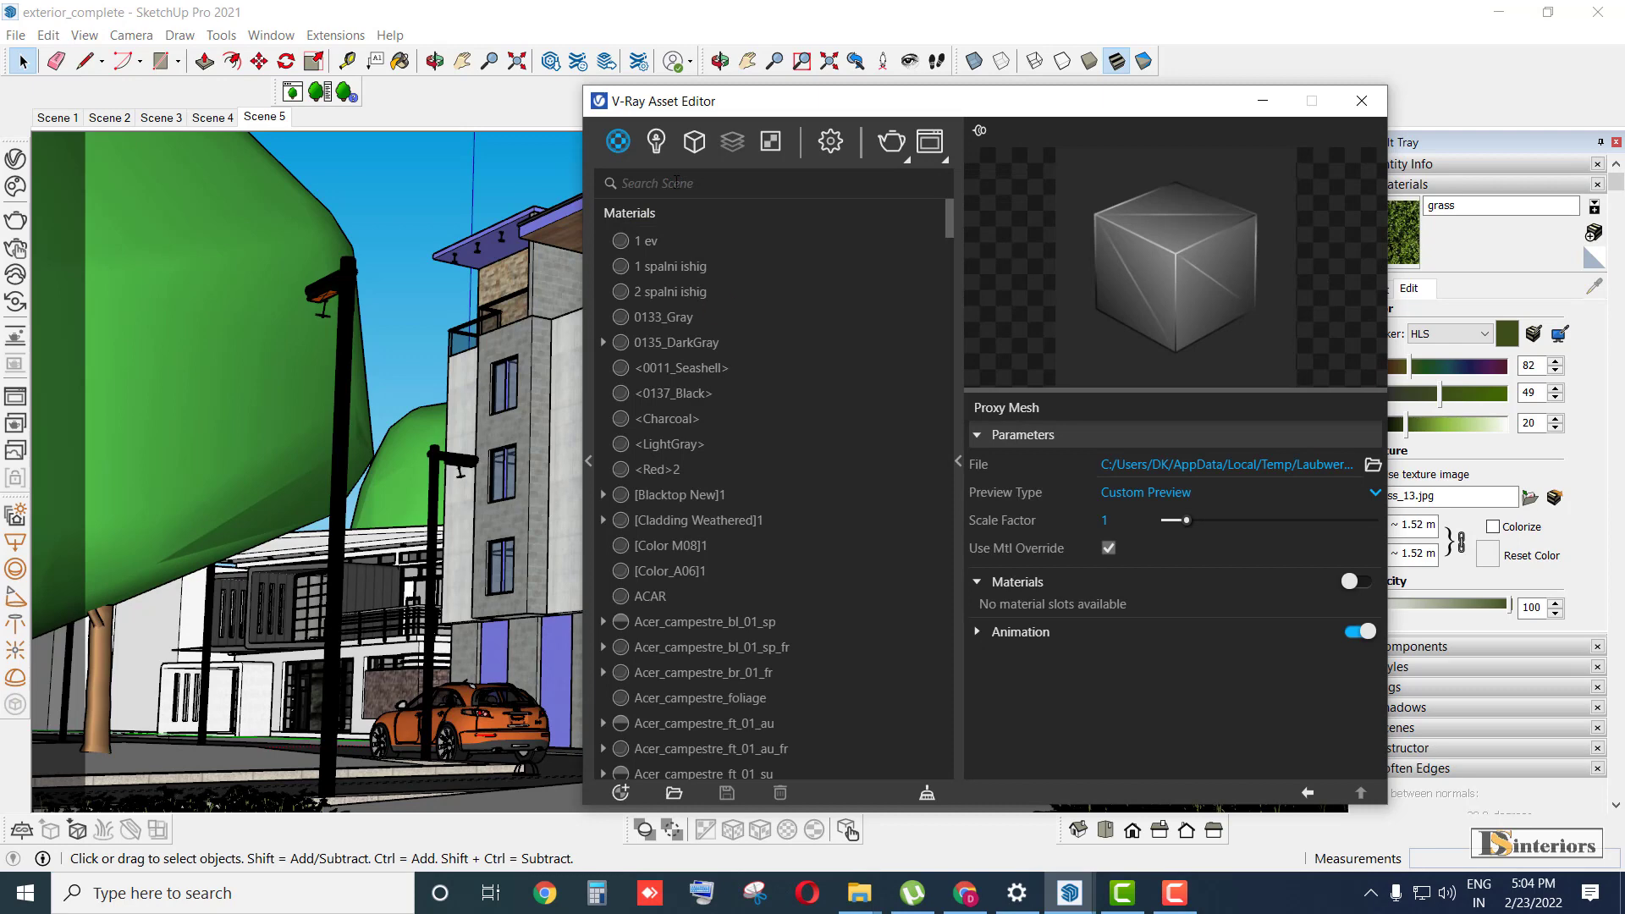
click(656, 140)
click(642, 294)
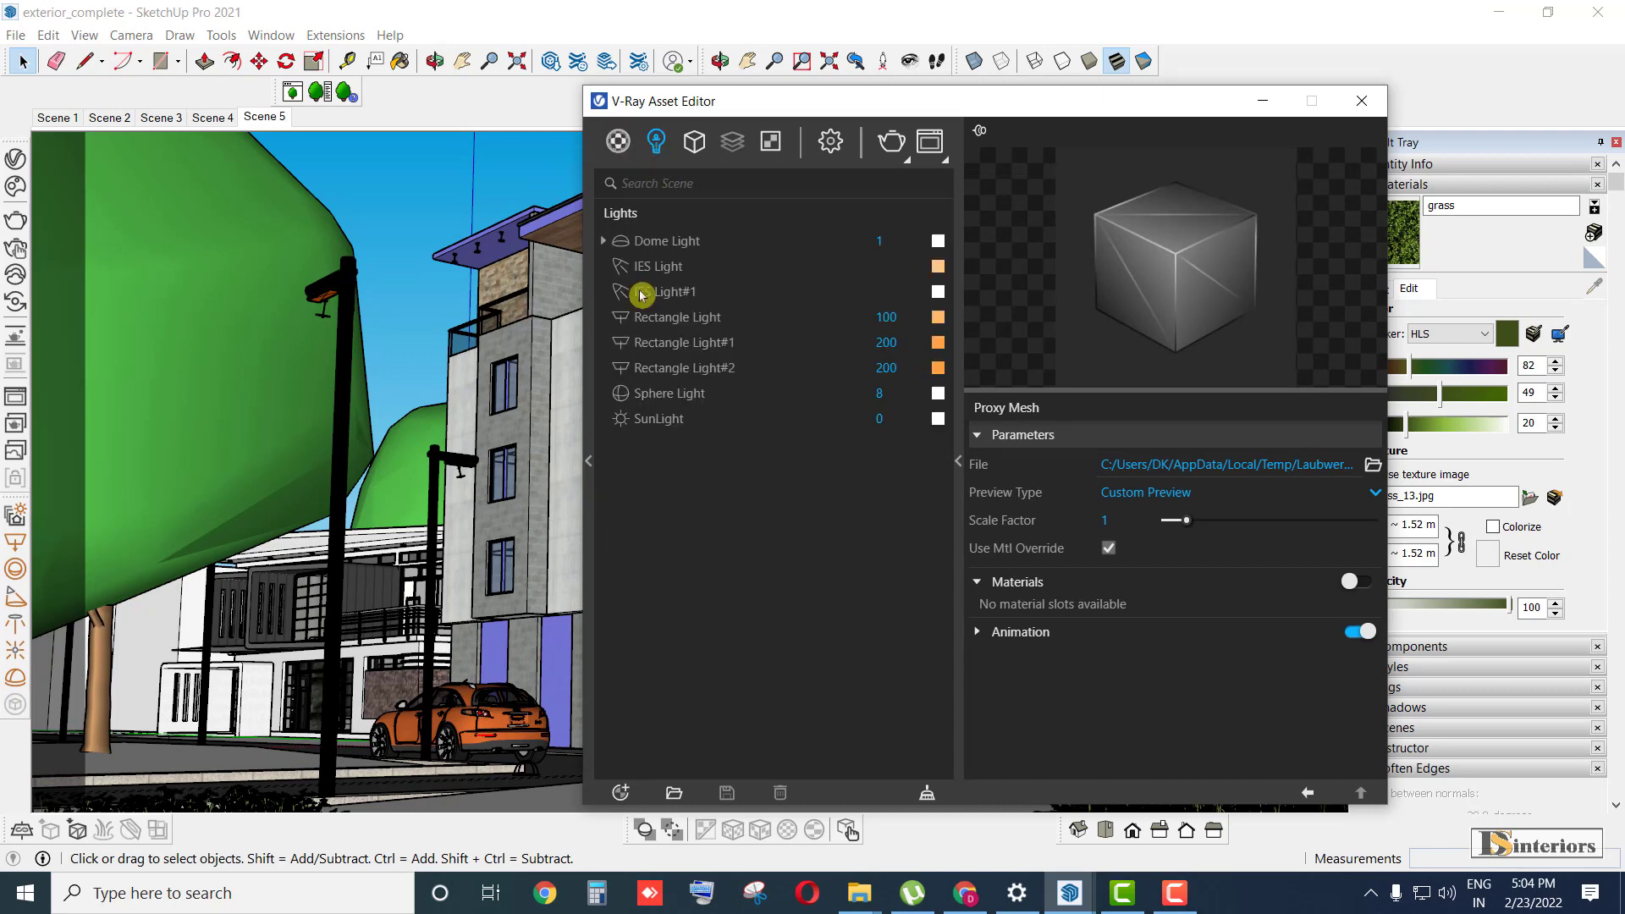
- Examine the Dome Light and SunLight intensities and parameters in the scene's V-Ray lights
drag(689, 105, 758, 129)
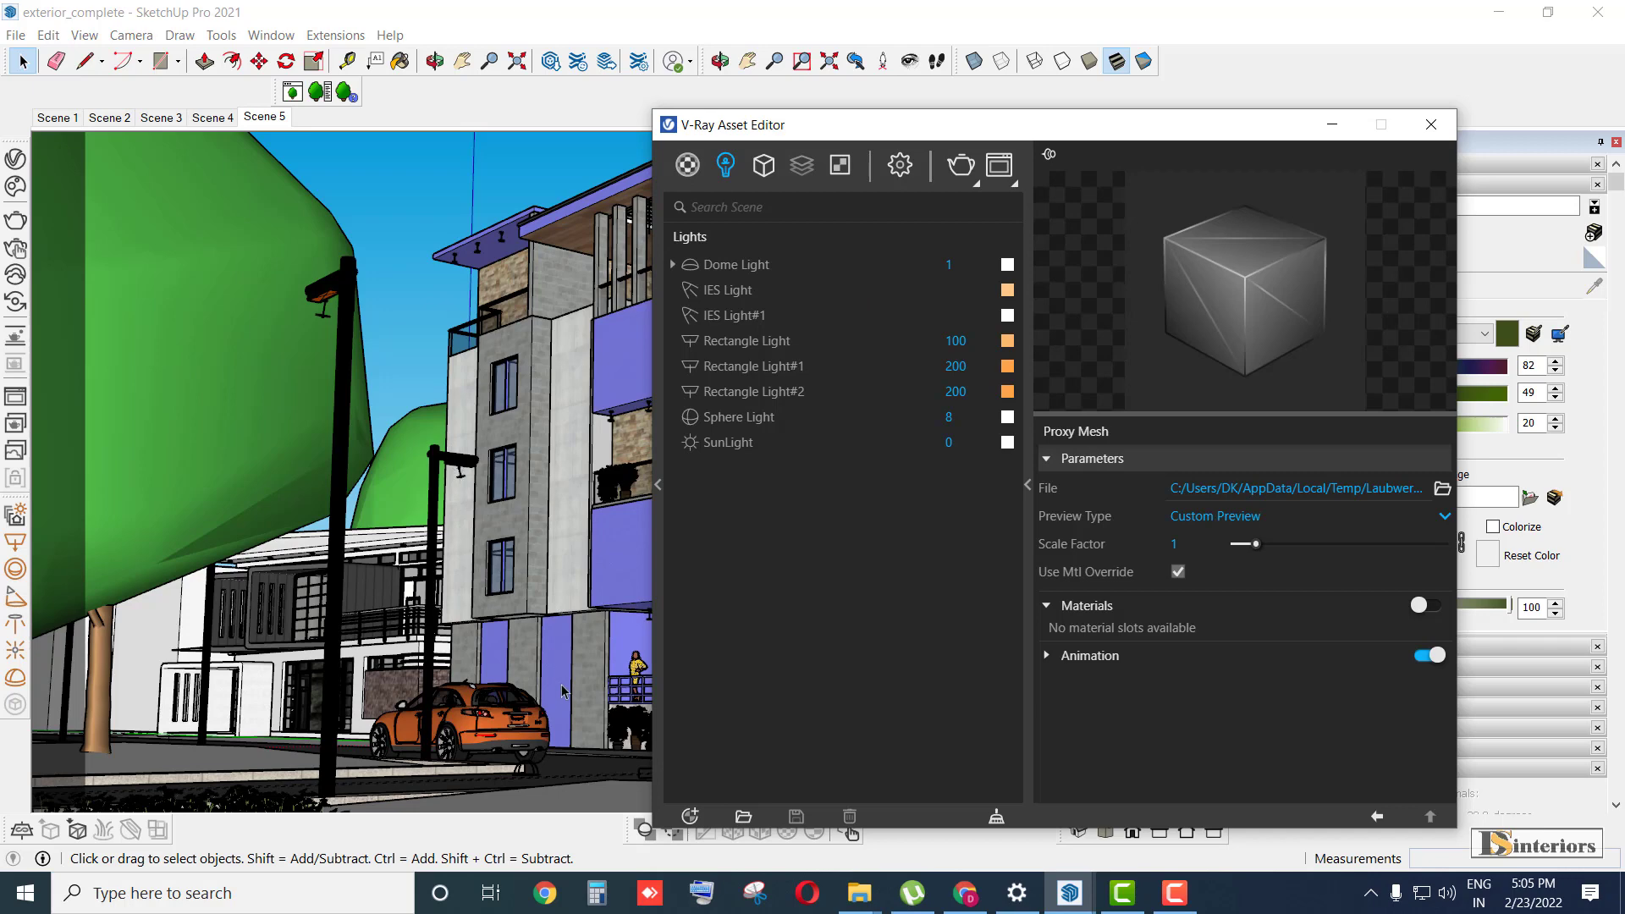
click(496, 540)
drag(726, 177, 784, 175)
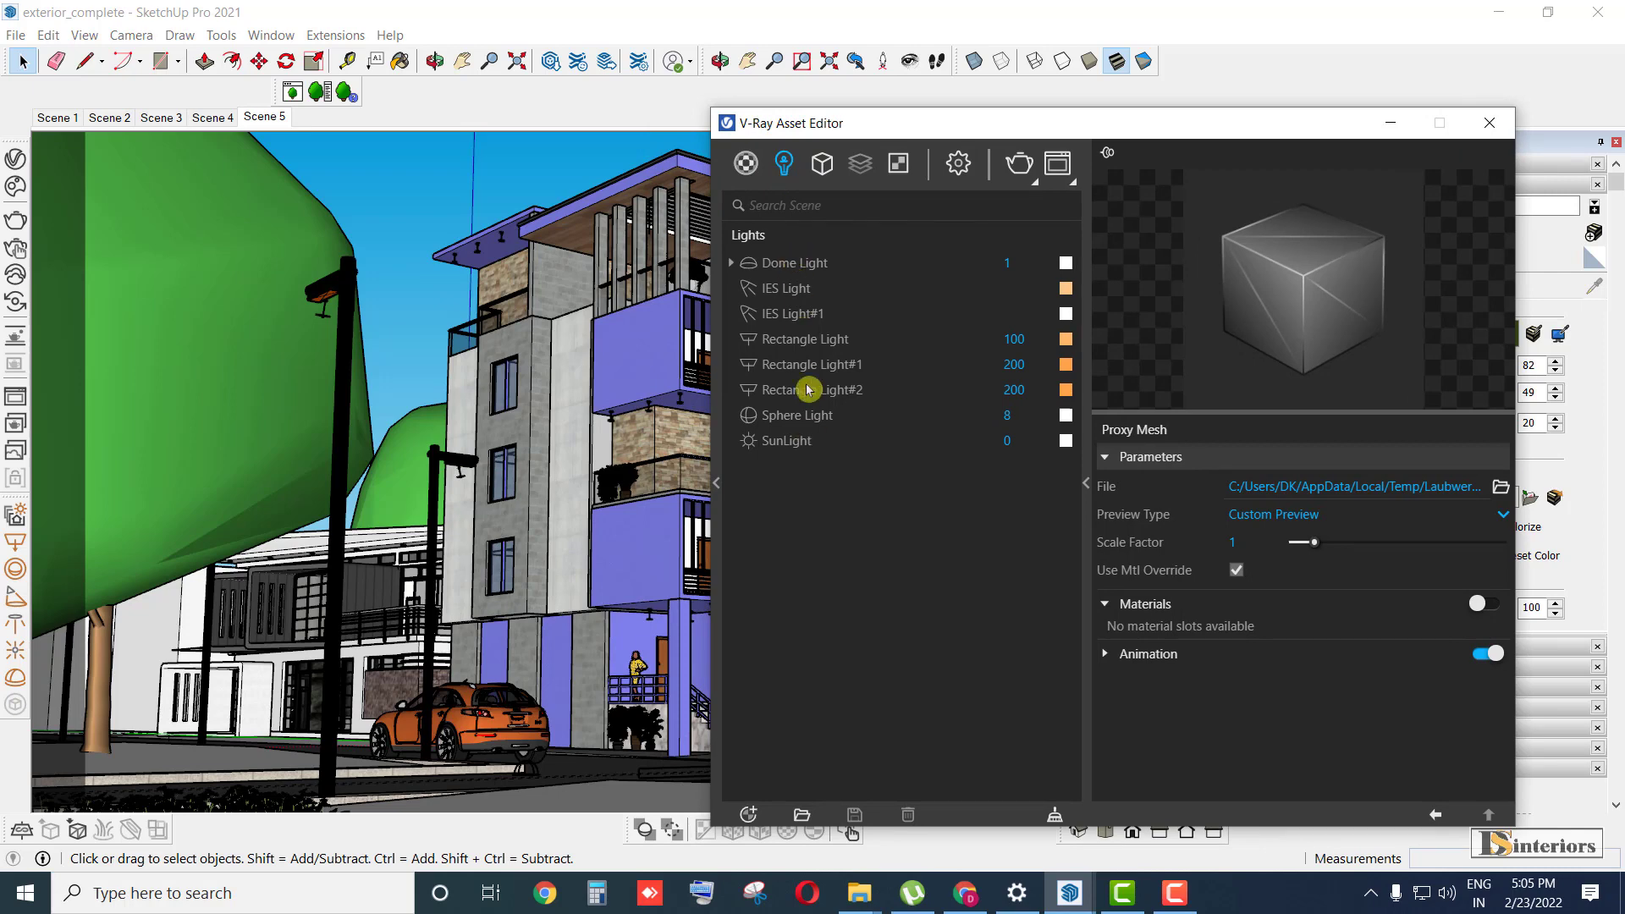
click(822, 266)
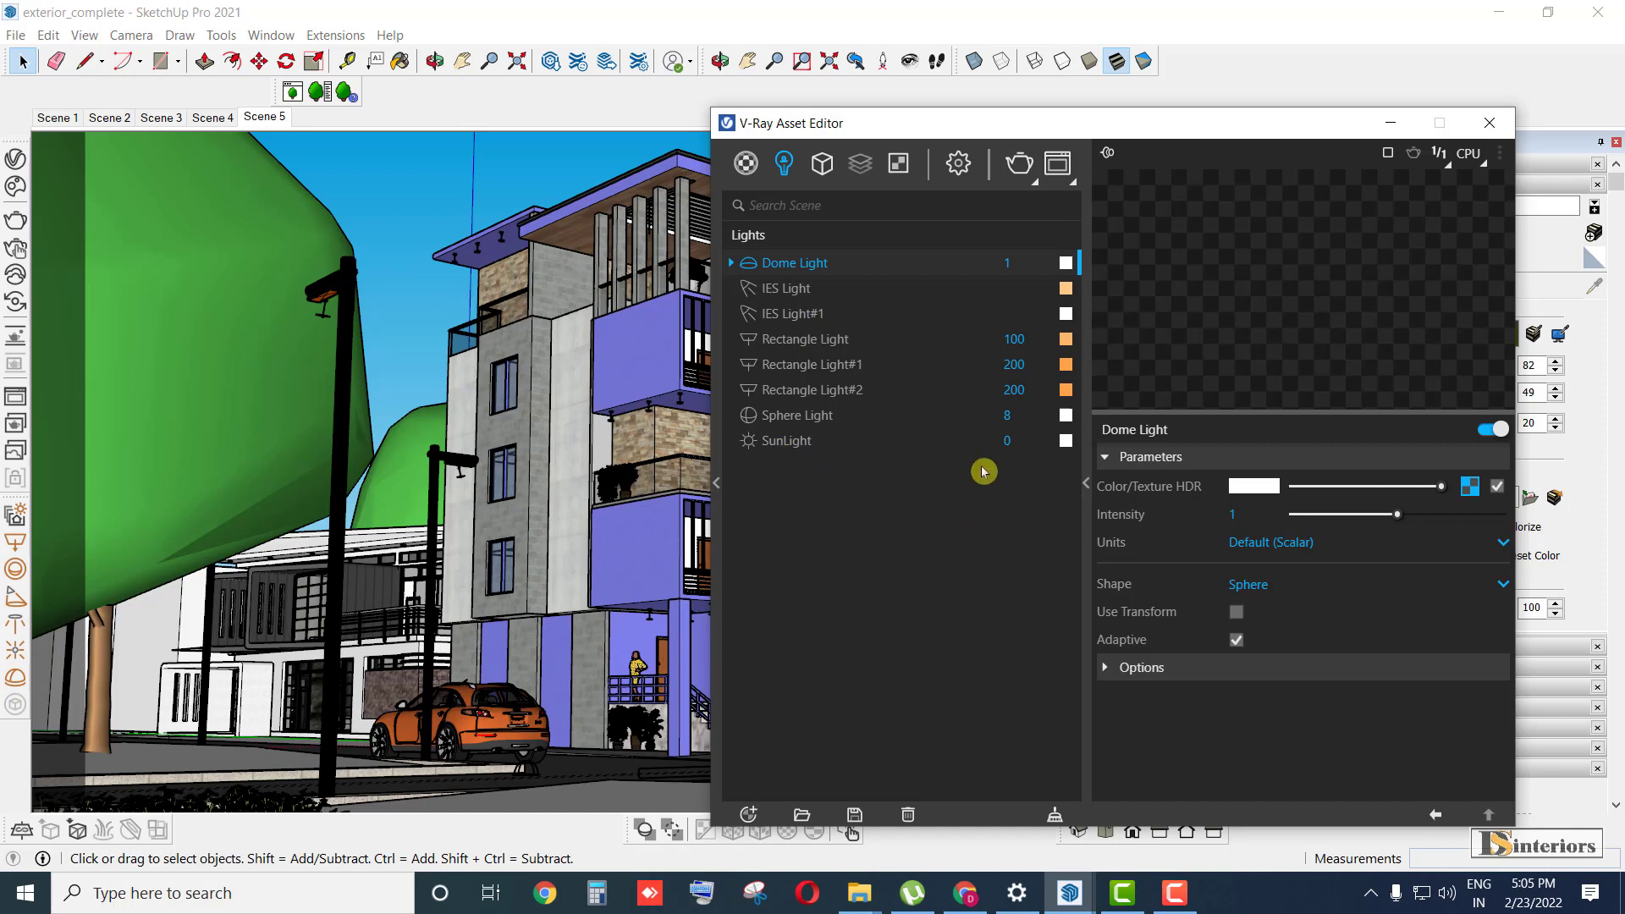
click(1009, 441)
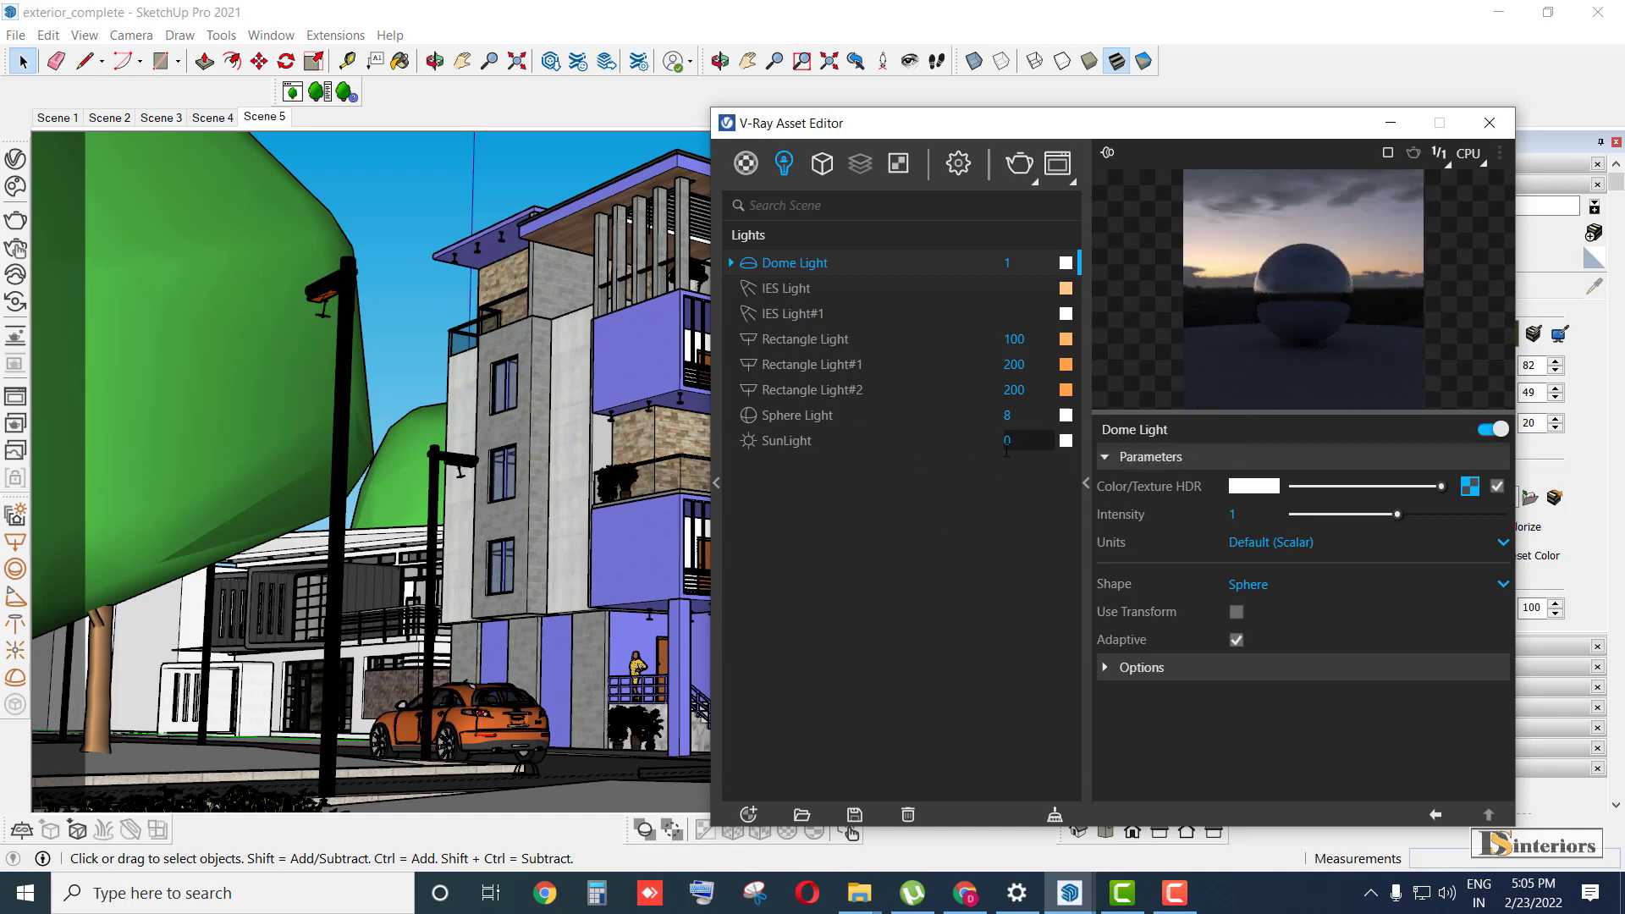
click(836, 262)
double_click(1006, 441)
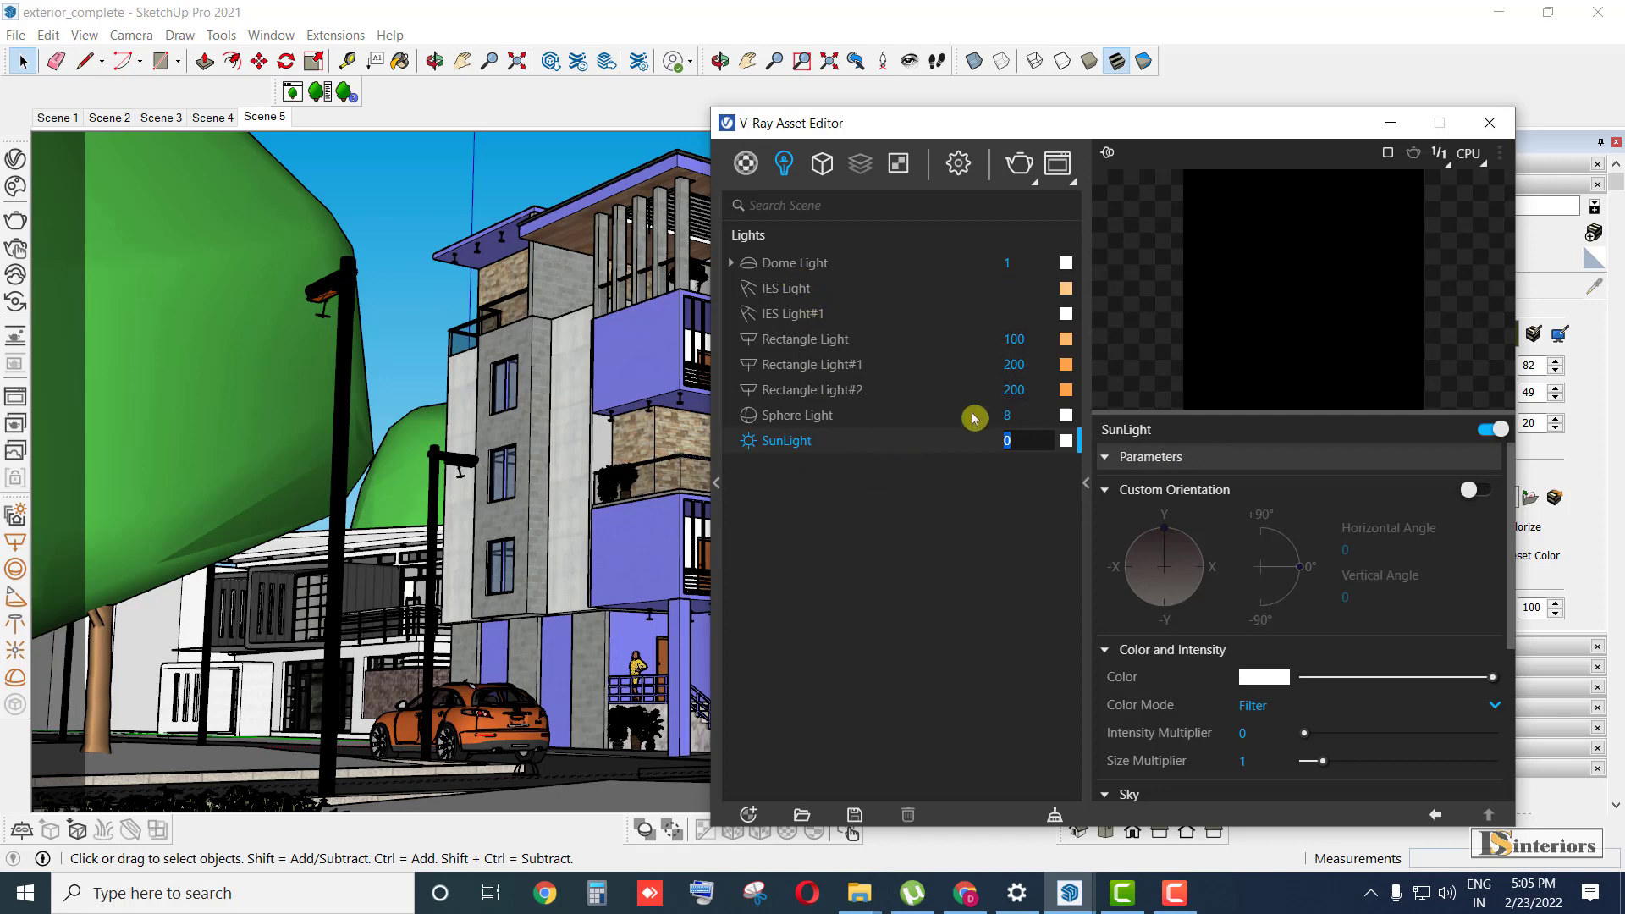
click(885, 609)
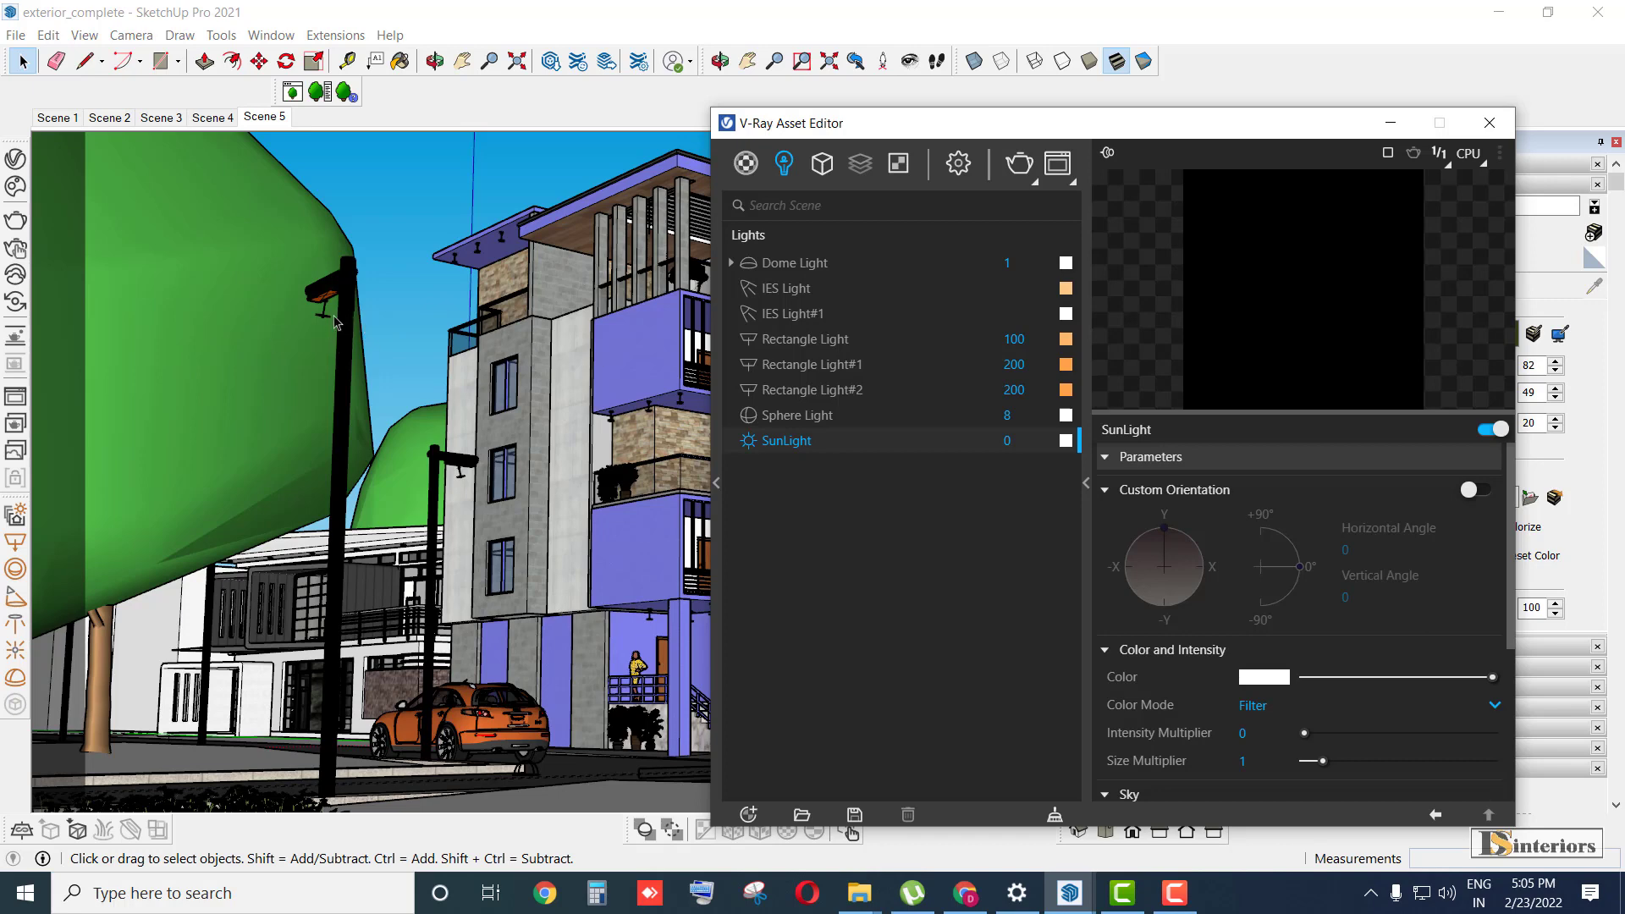
- Inspect an IES downlight under the roof soffit, and view the street lamps from an aerial view of the whole site
click(1489, 123)
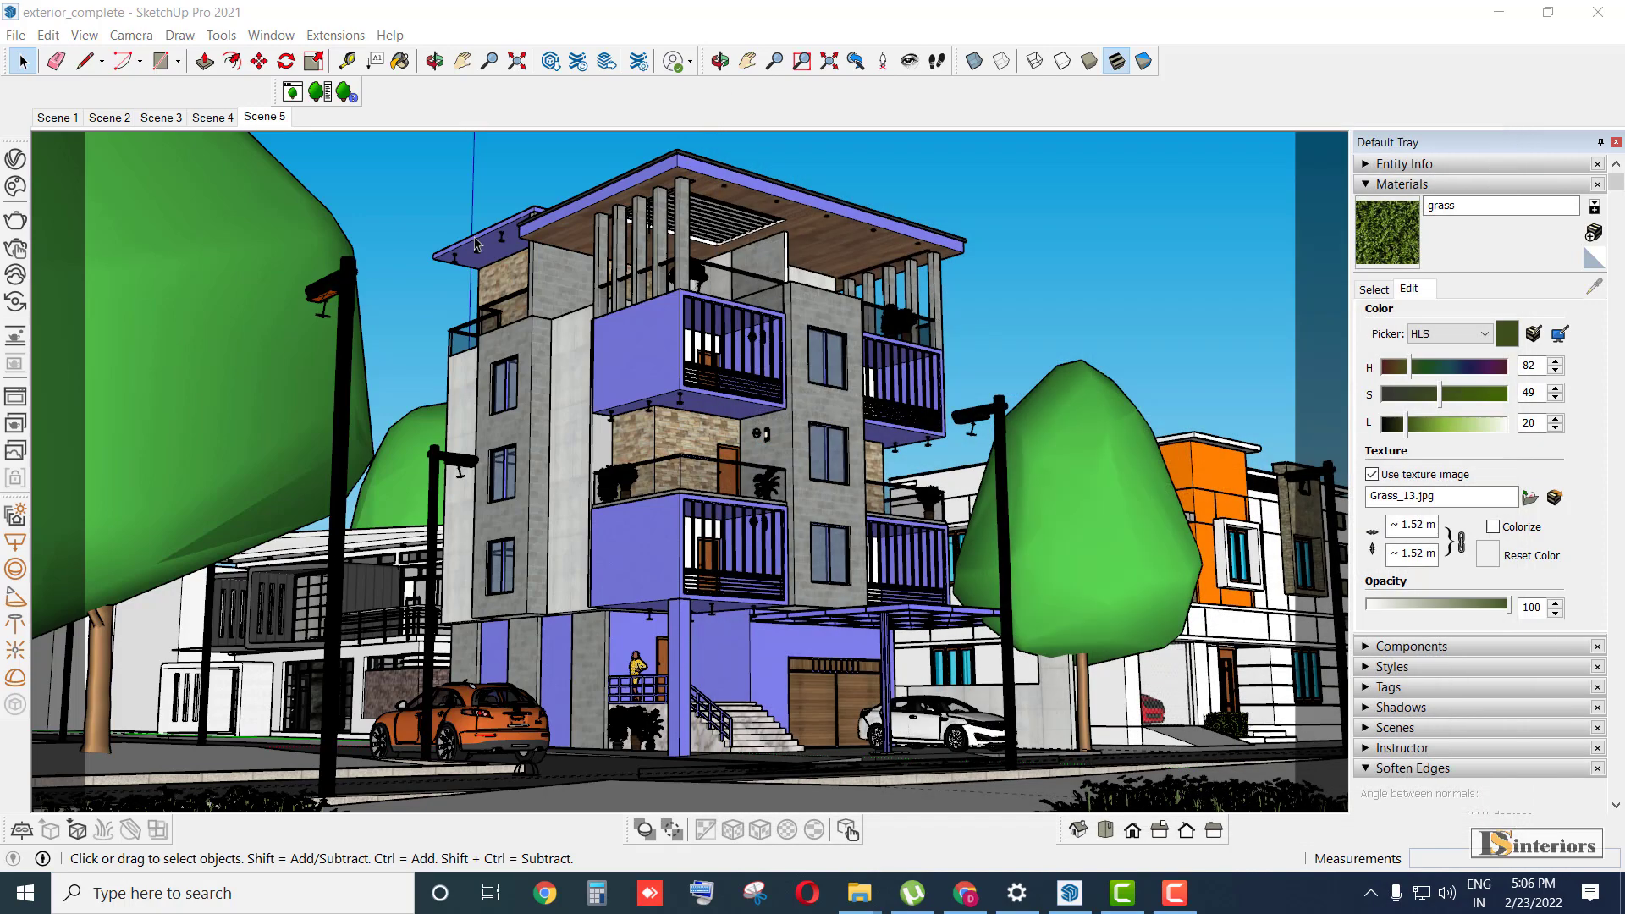
scroll(499, 258, up, 10)
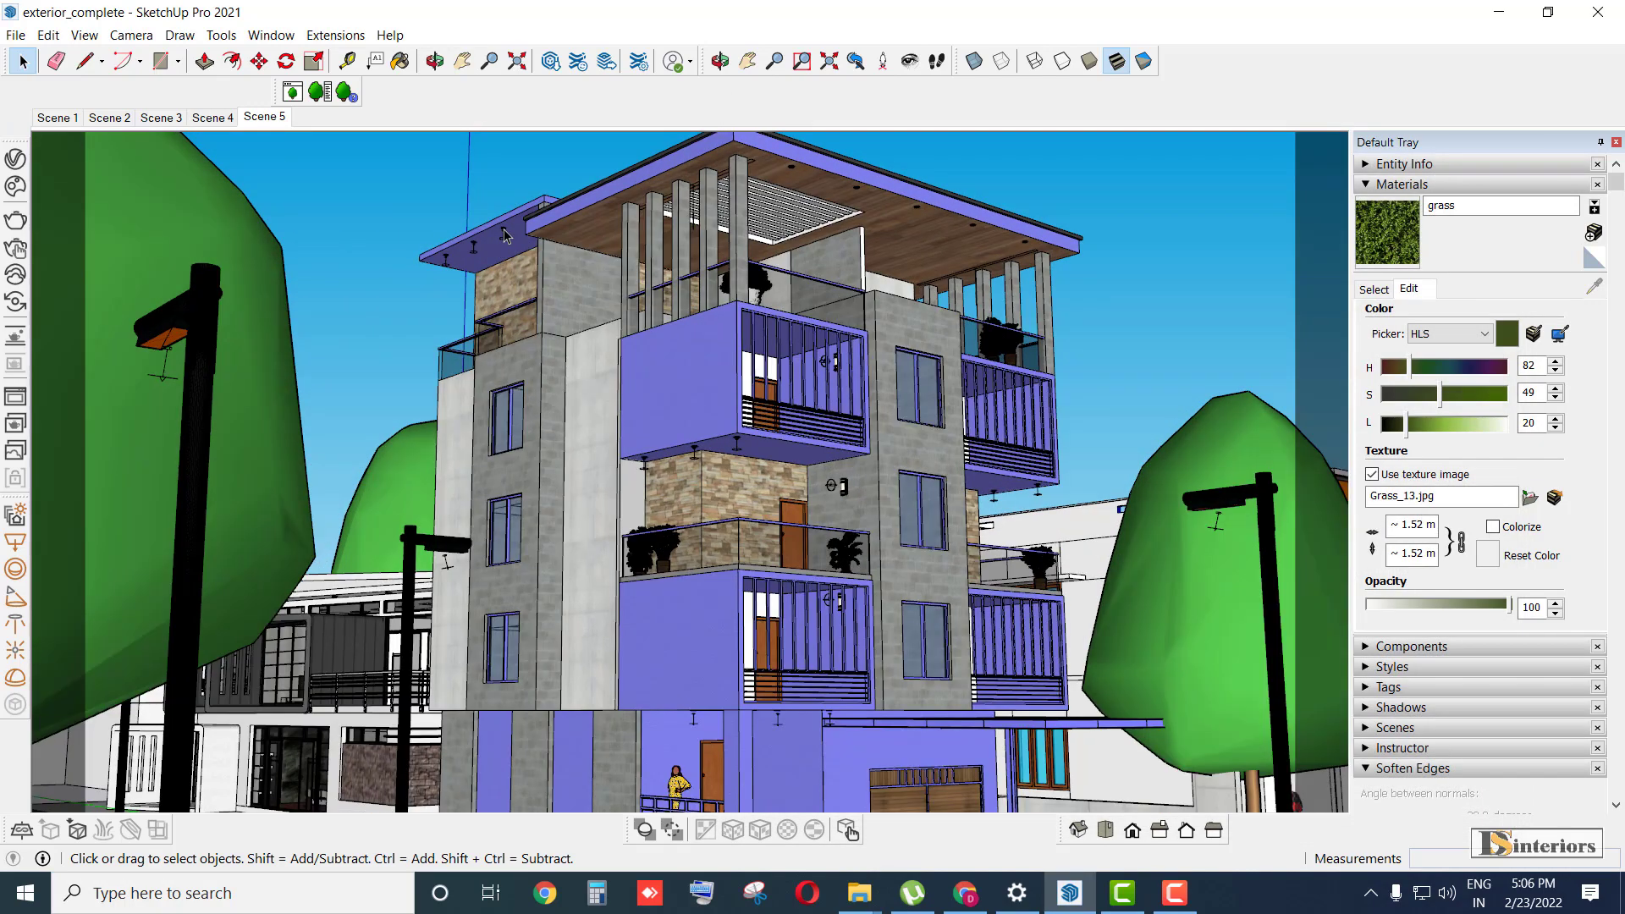
scroll(516, 262, up, 10)
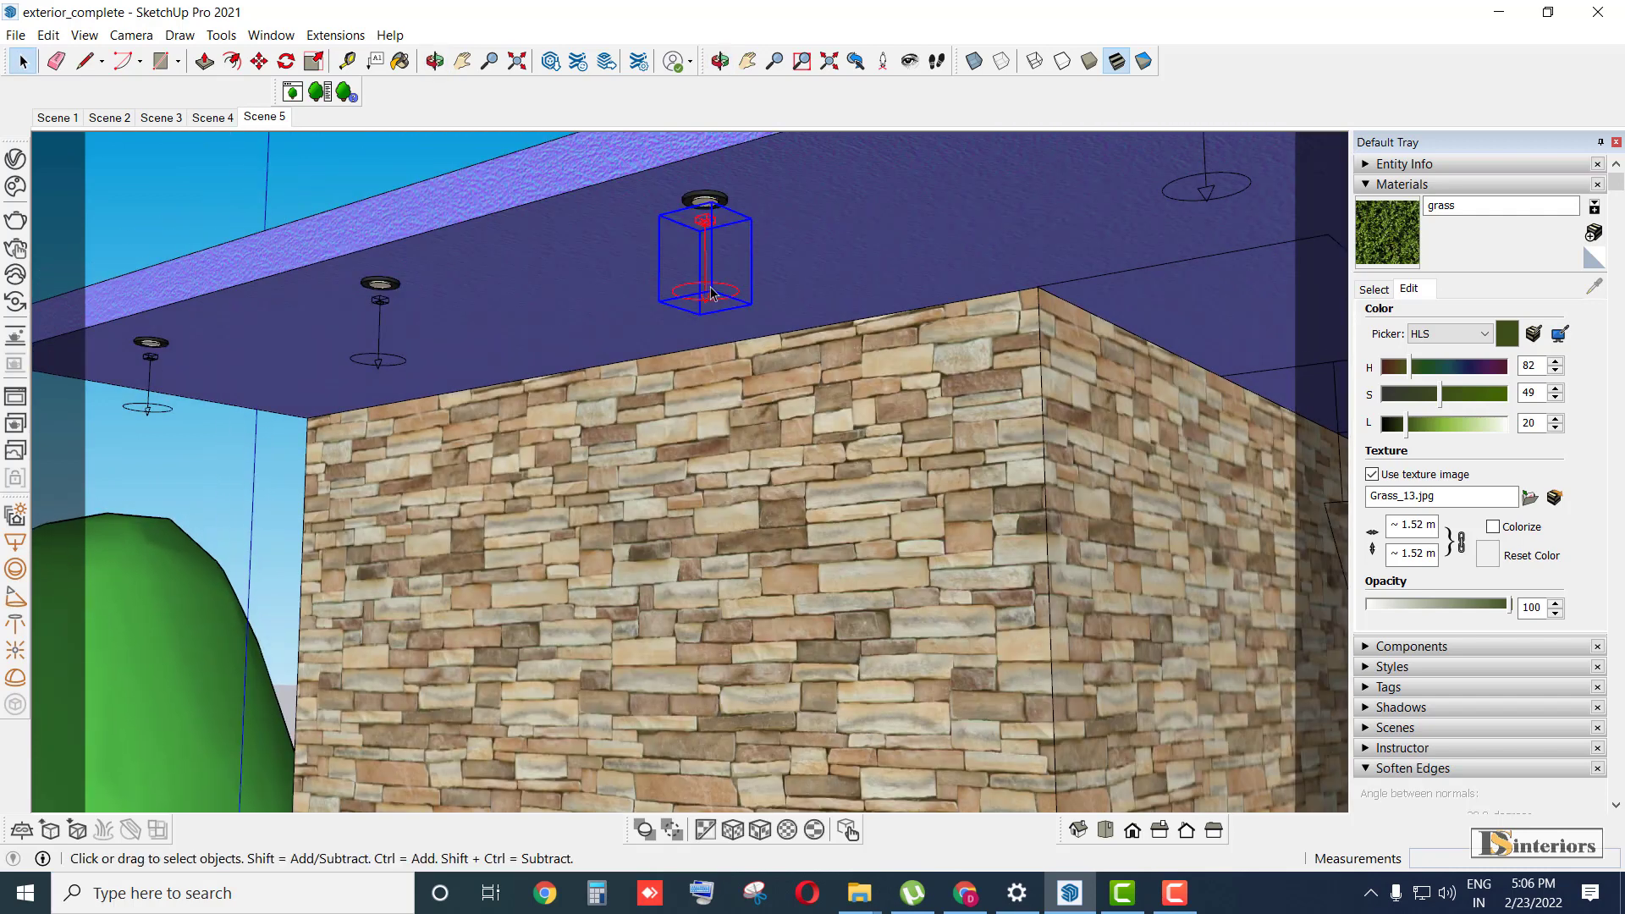
click(702, 285)
right_click(703, 284)
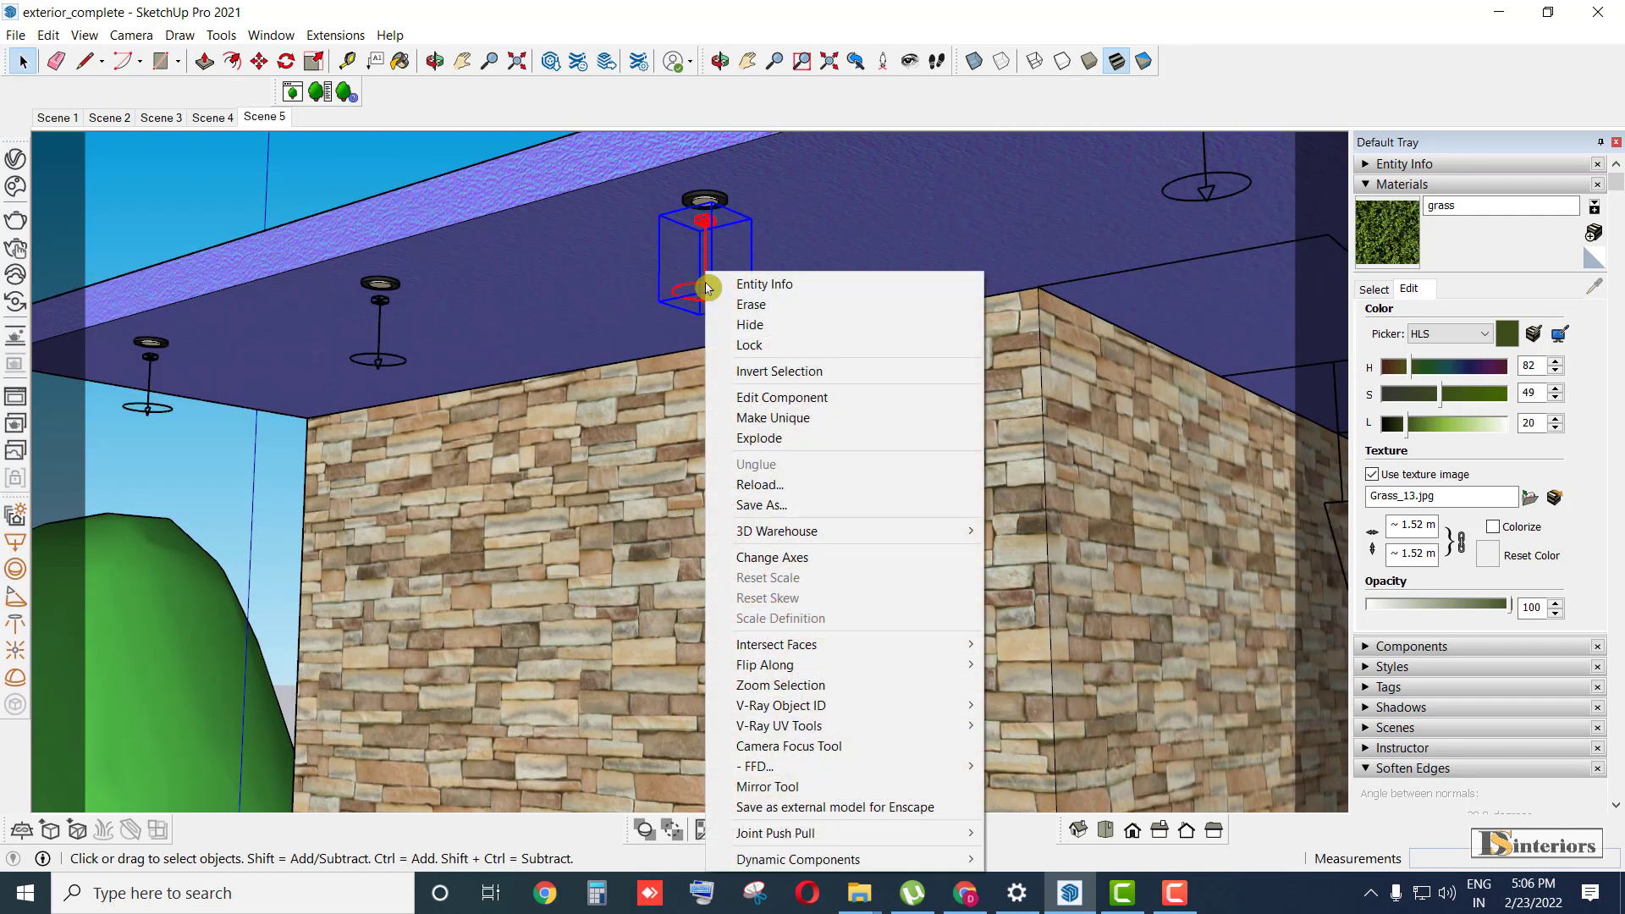
click(679, 299)
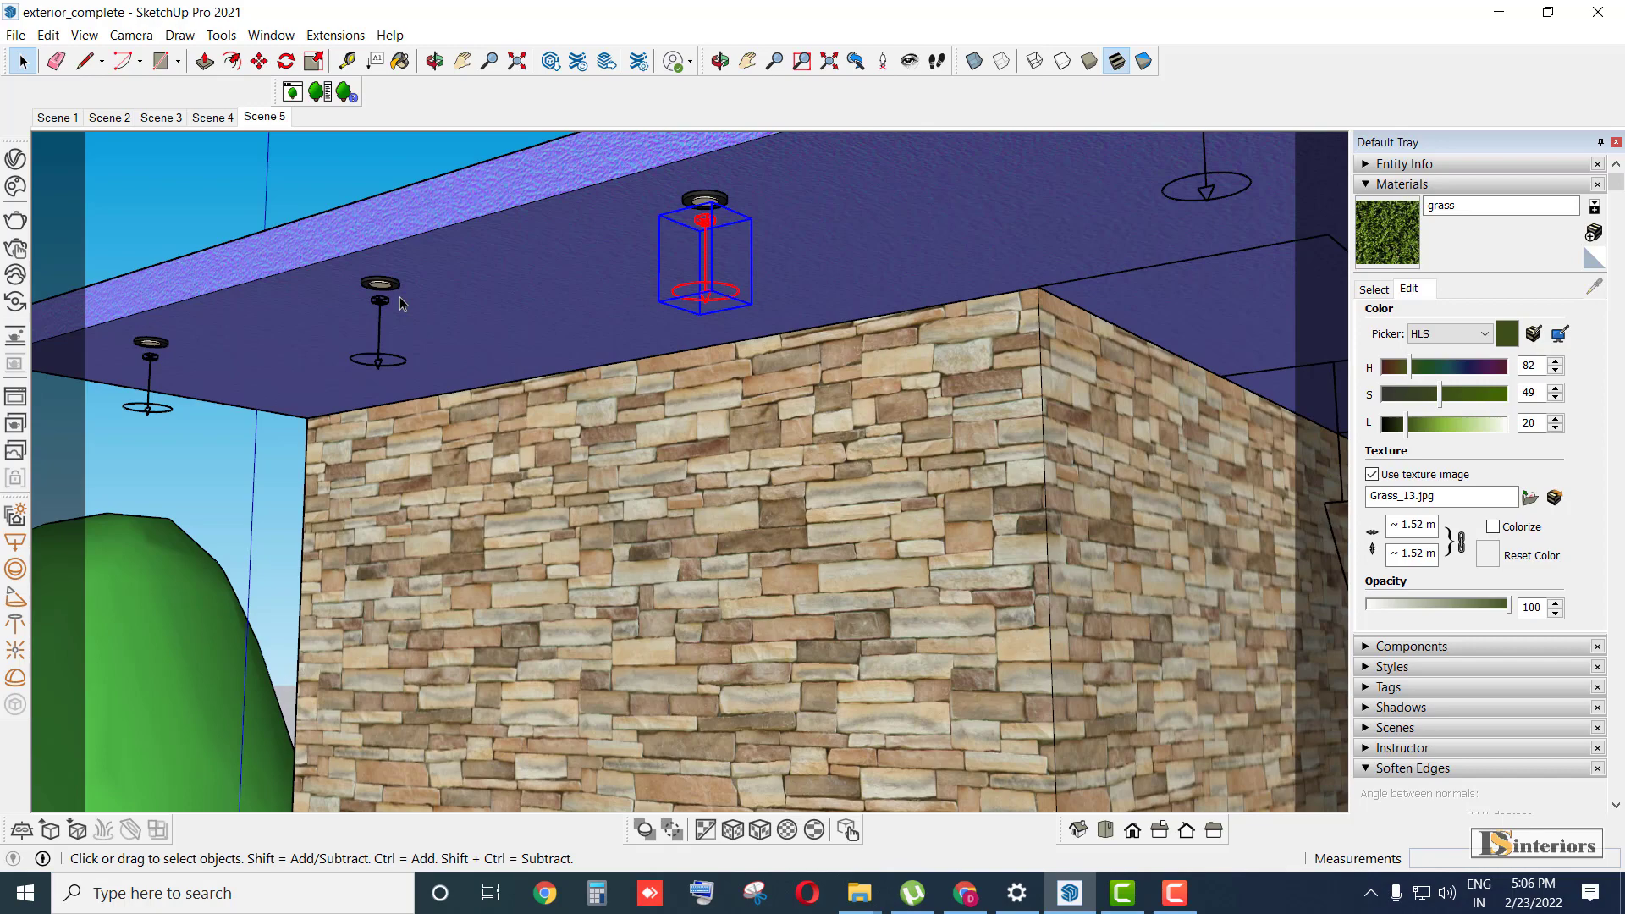
scroll(805, 223, down, 5)
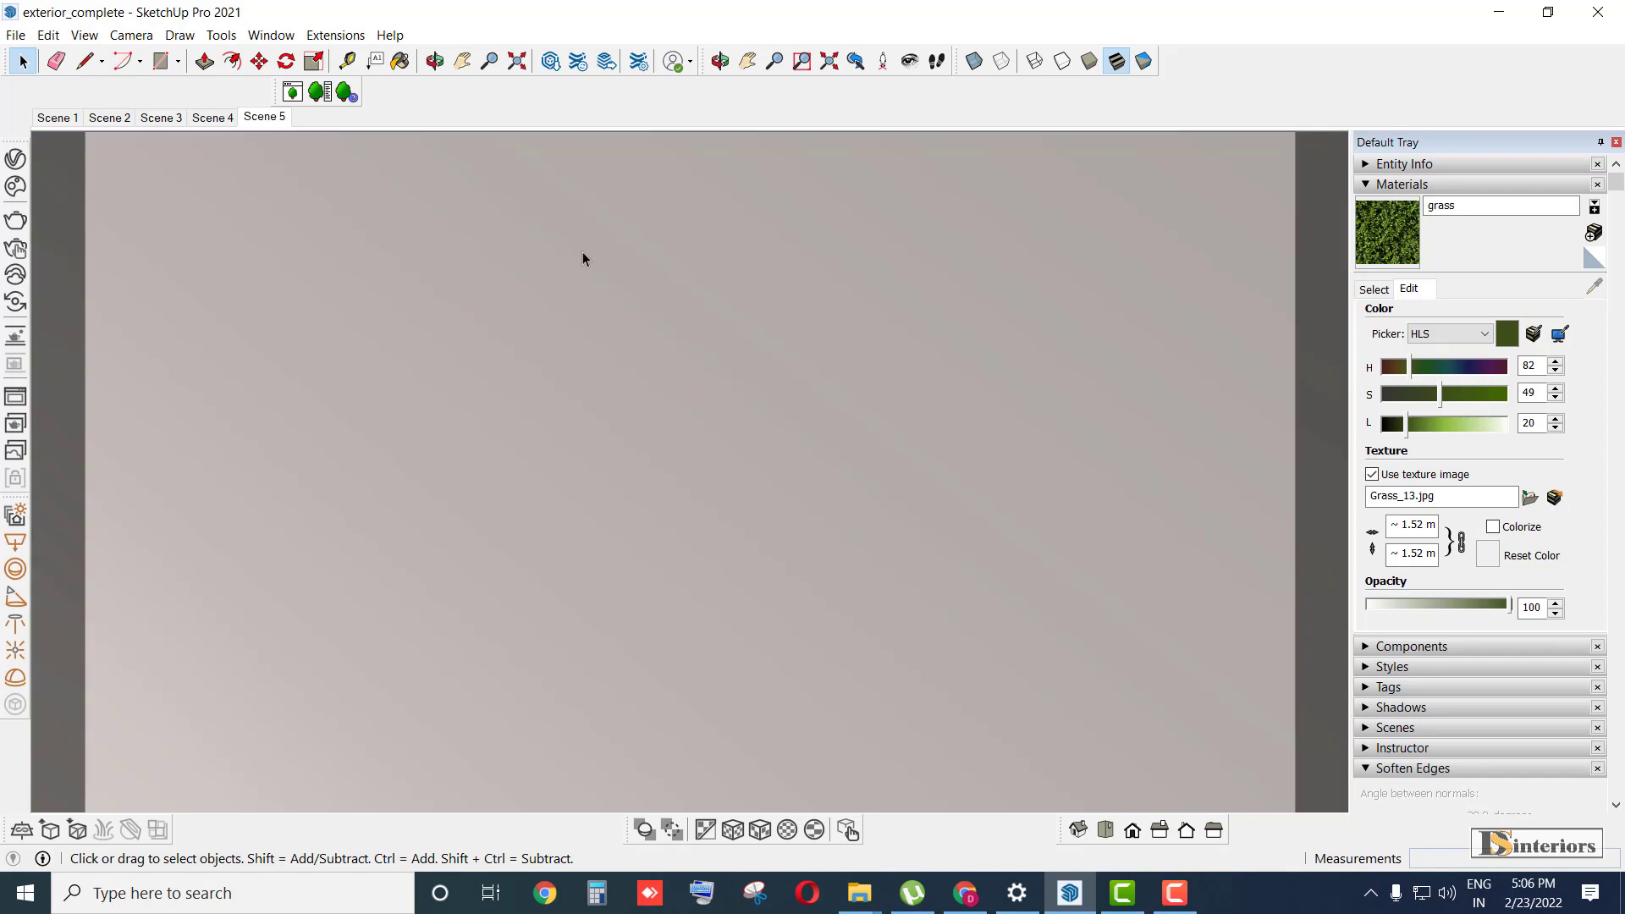
mouse_move(580, 257)
middle_down()
mouse_move(629, 332)
mouse_move(569, 447)
mouse_move(462, 257)
middle_up()
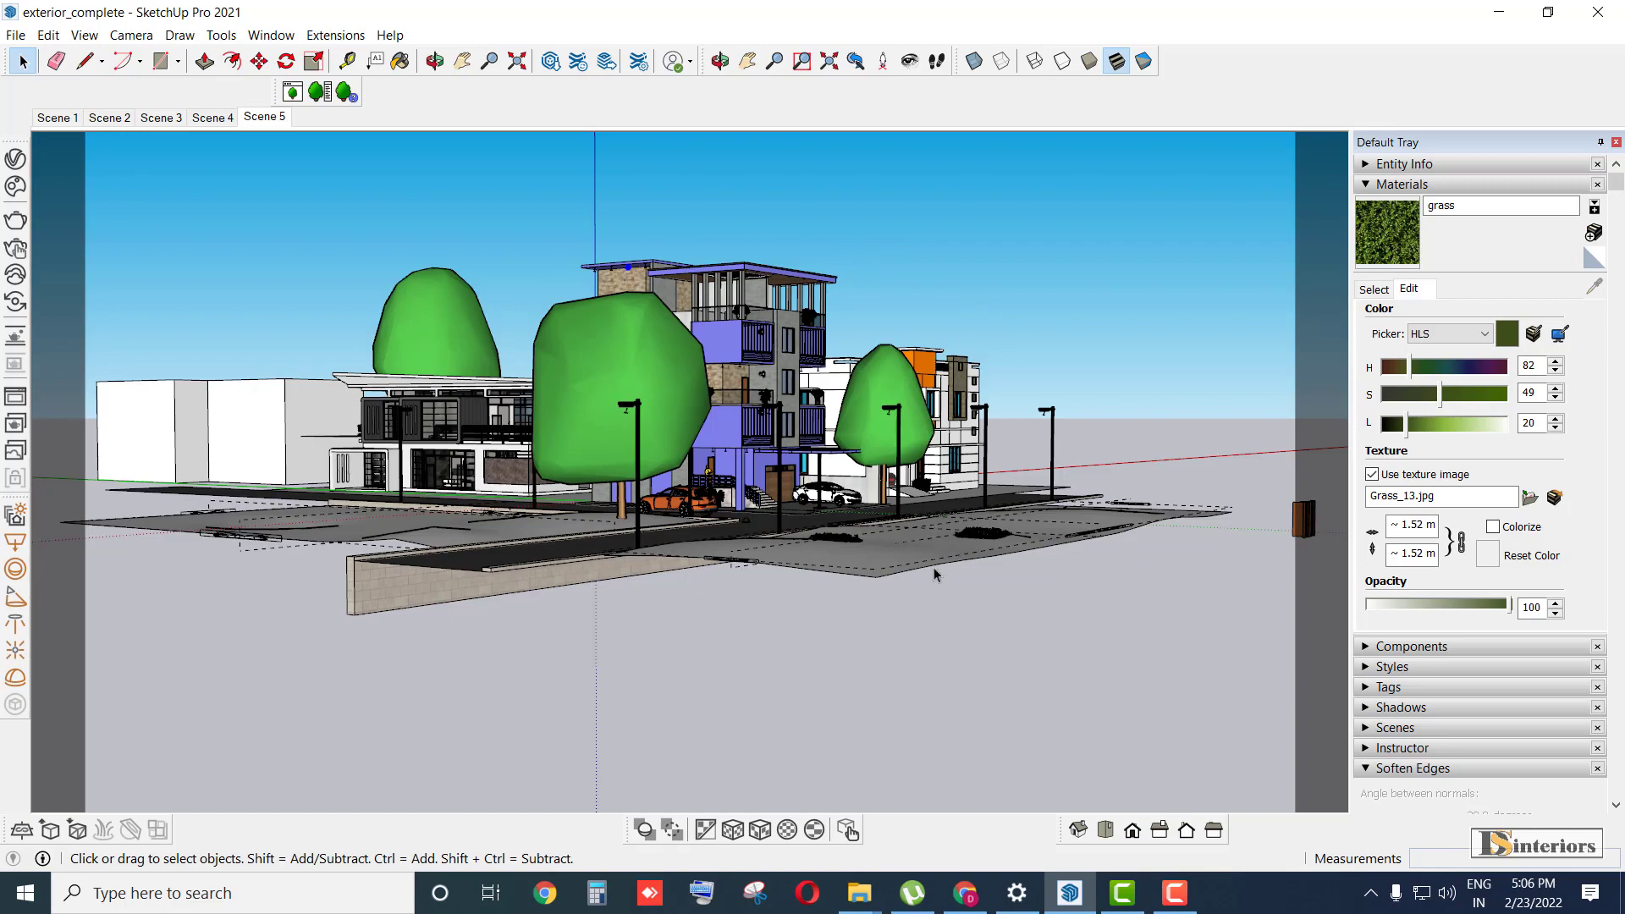
middle_drag(934, 574, 829, 451)
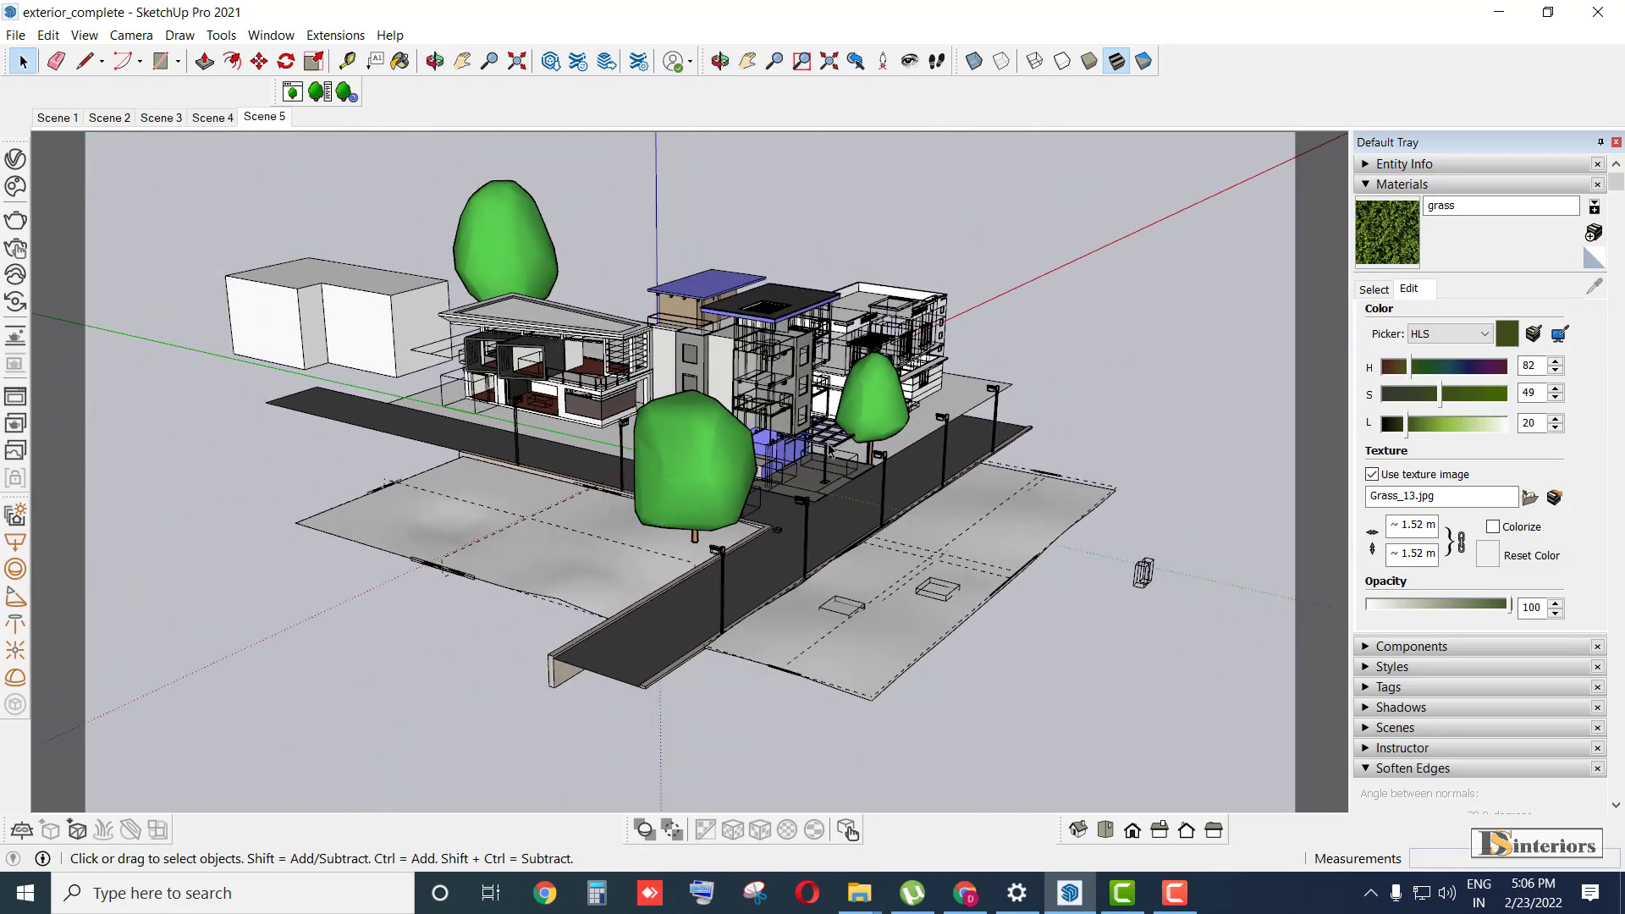
scroll(744, 590, up, 5)
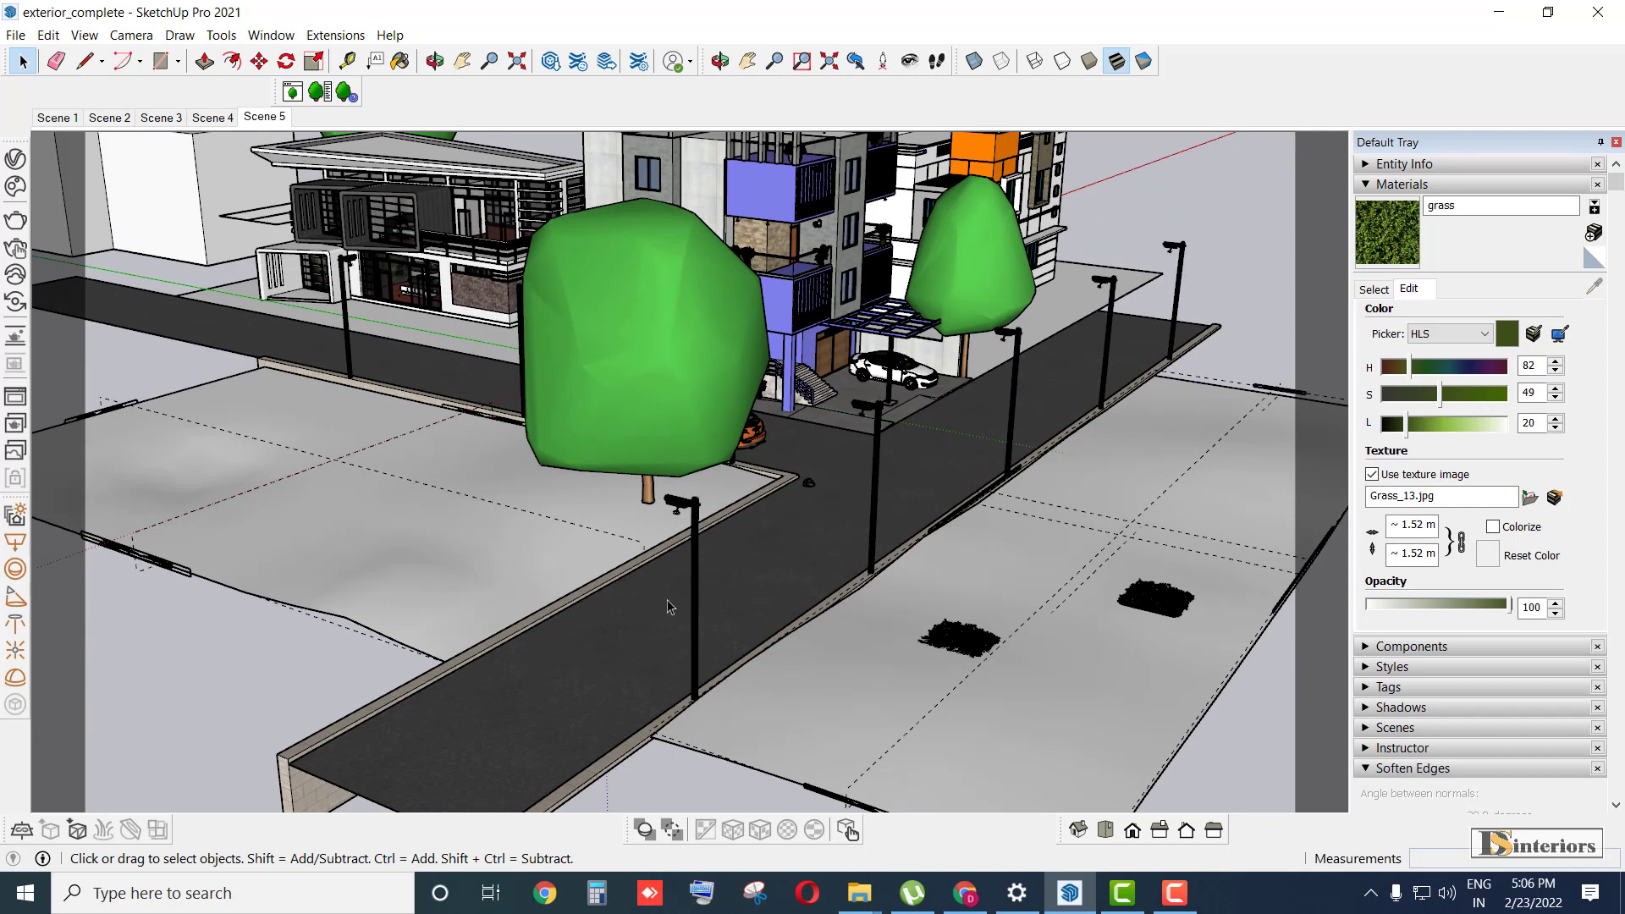
- Review the scene's V-Ray geometries and the geometry types that can be created, including Fur
click(15, 159)
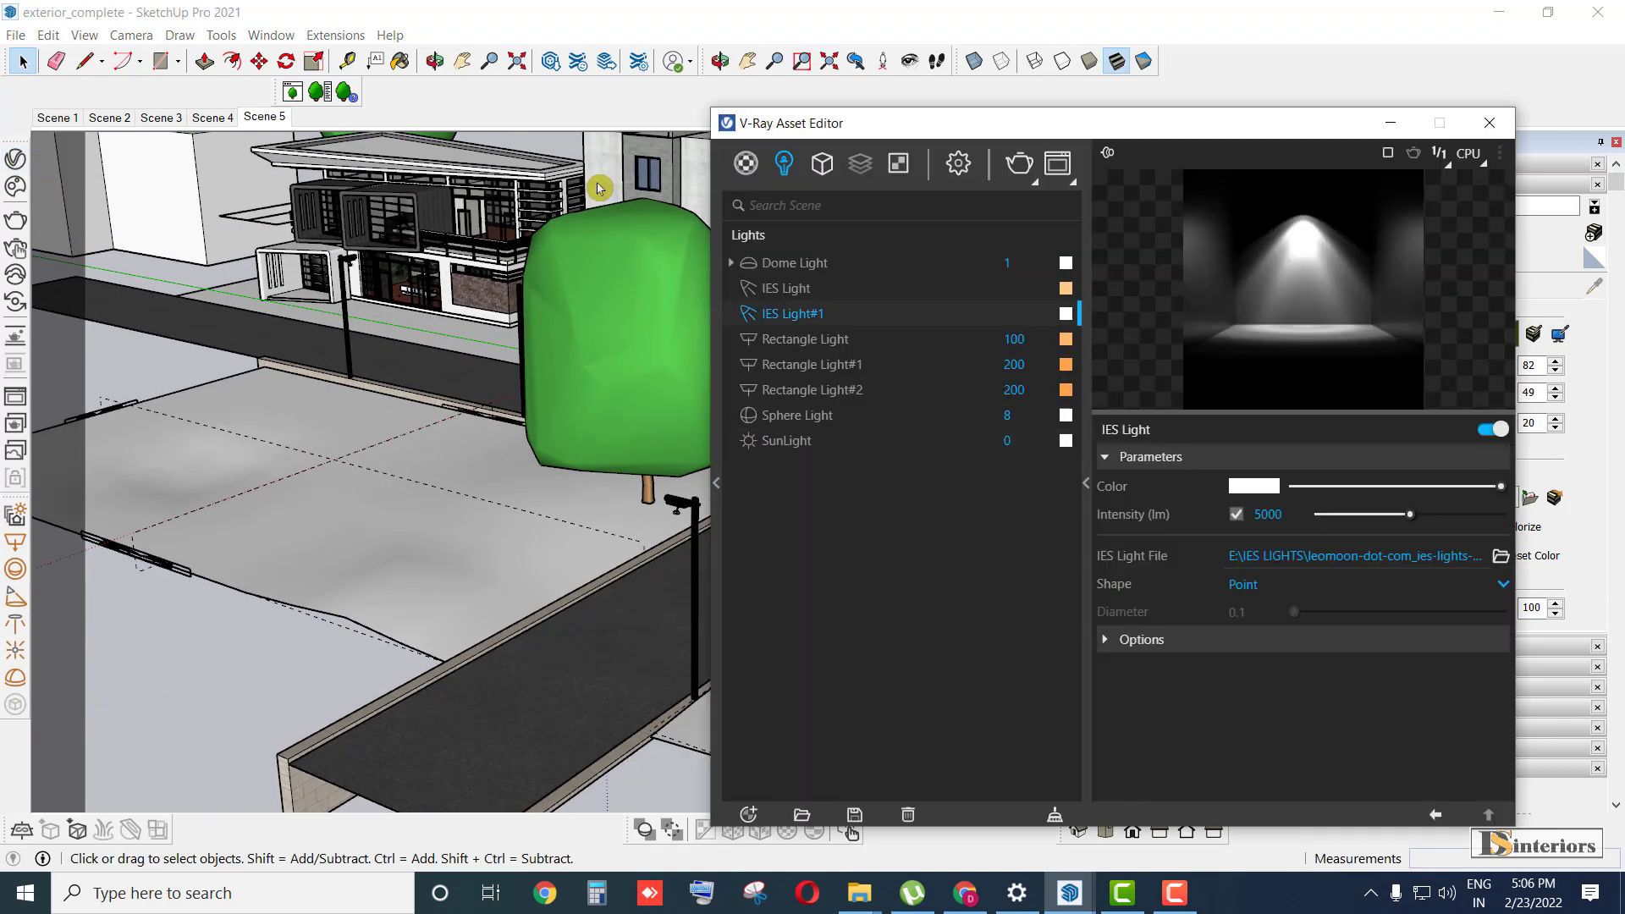
drag(893, 129, 852, 117)
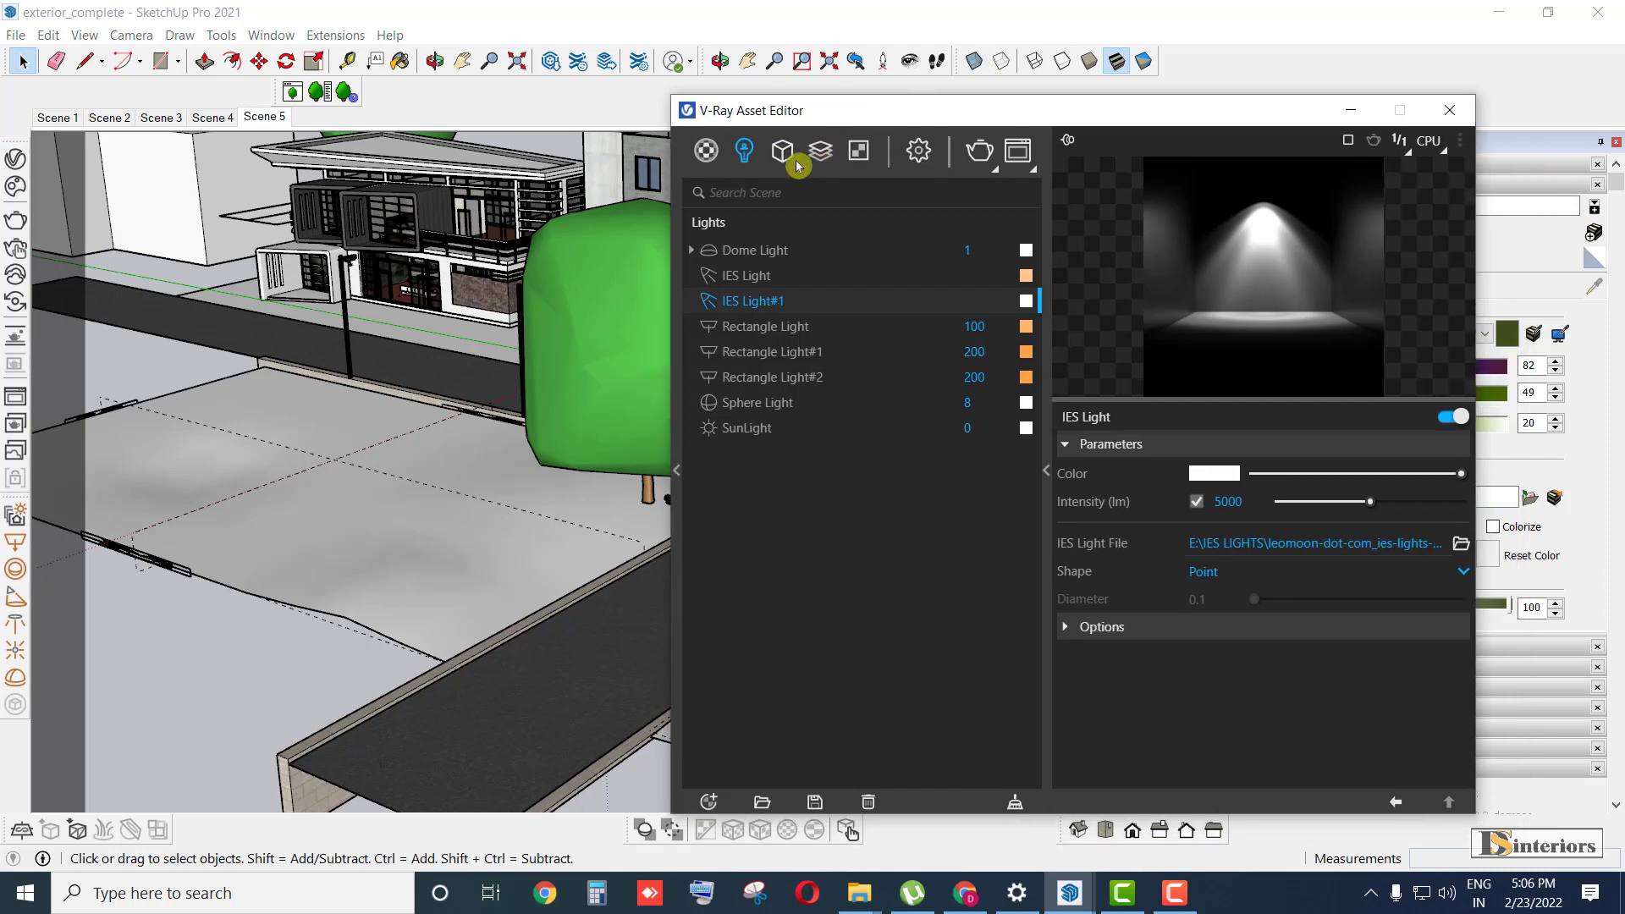
click(783, 153)
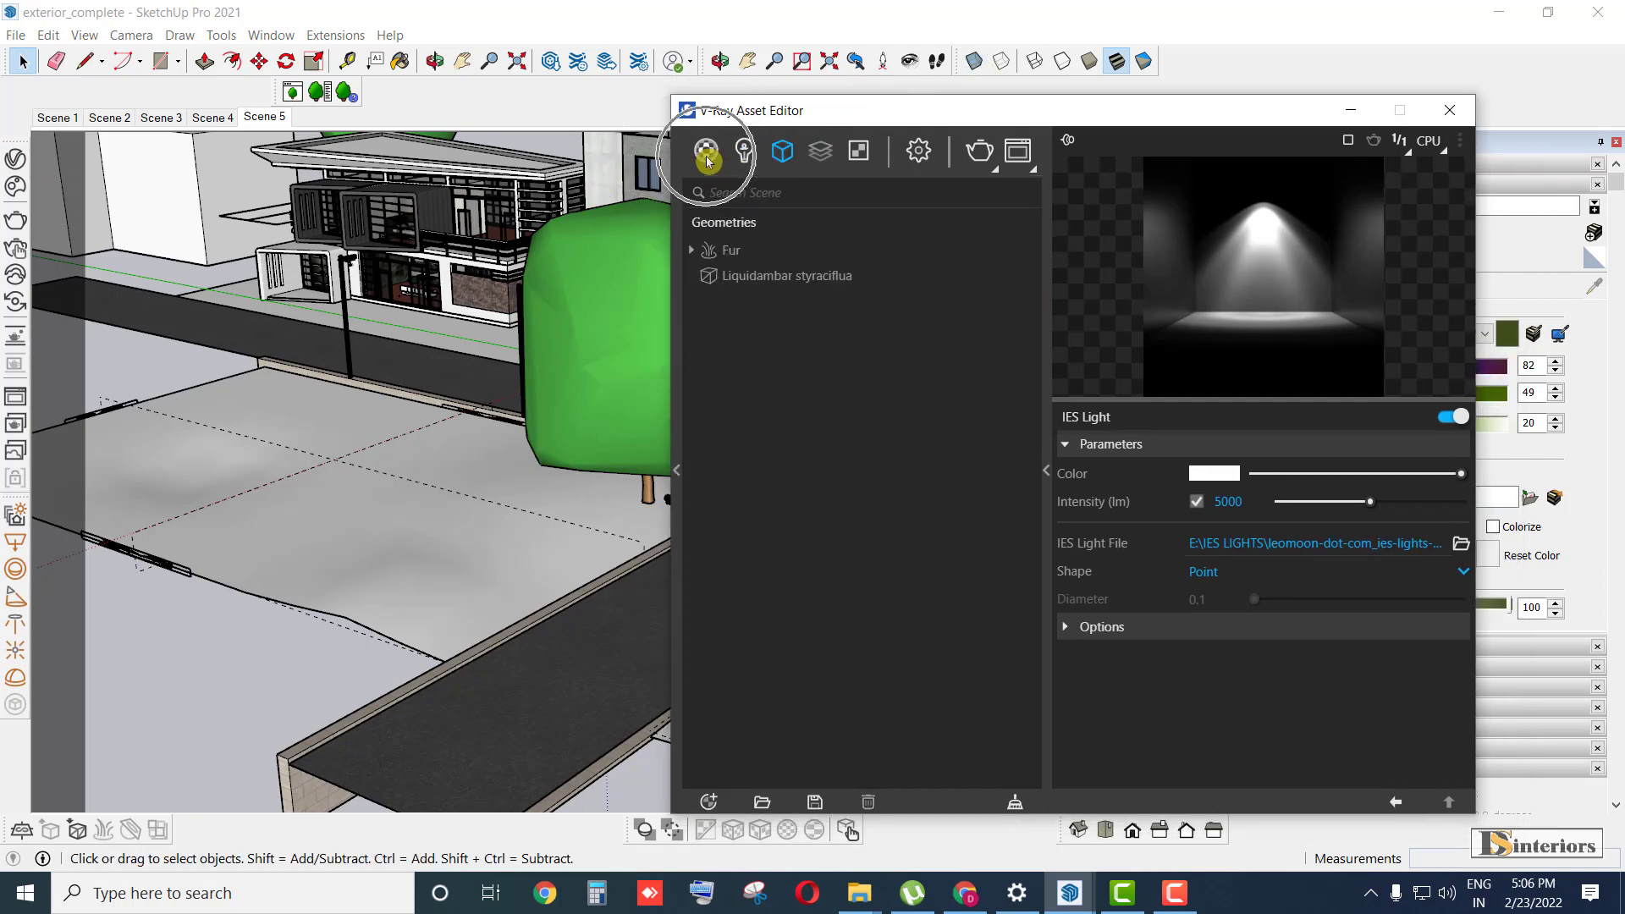
click(742, 159)
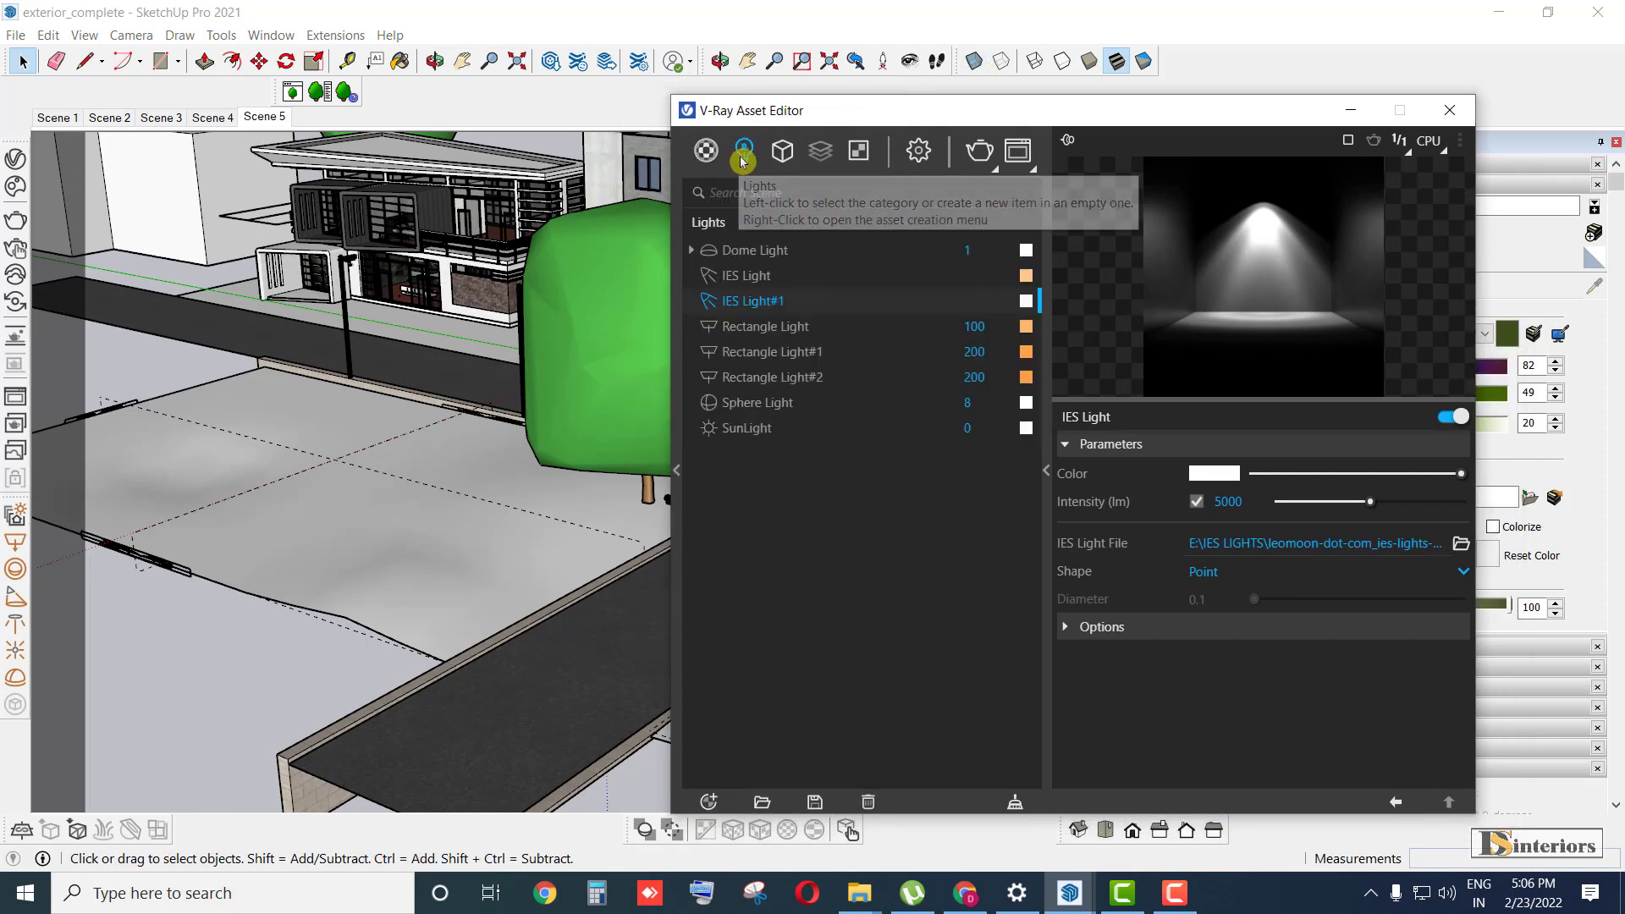
click(783, 162)
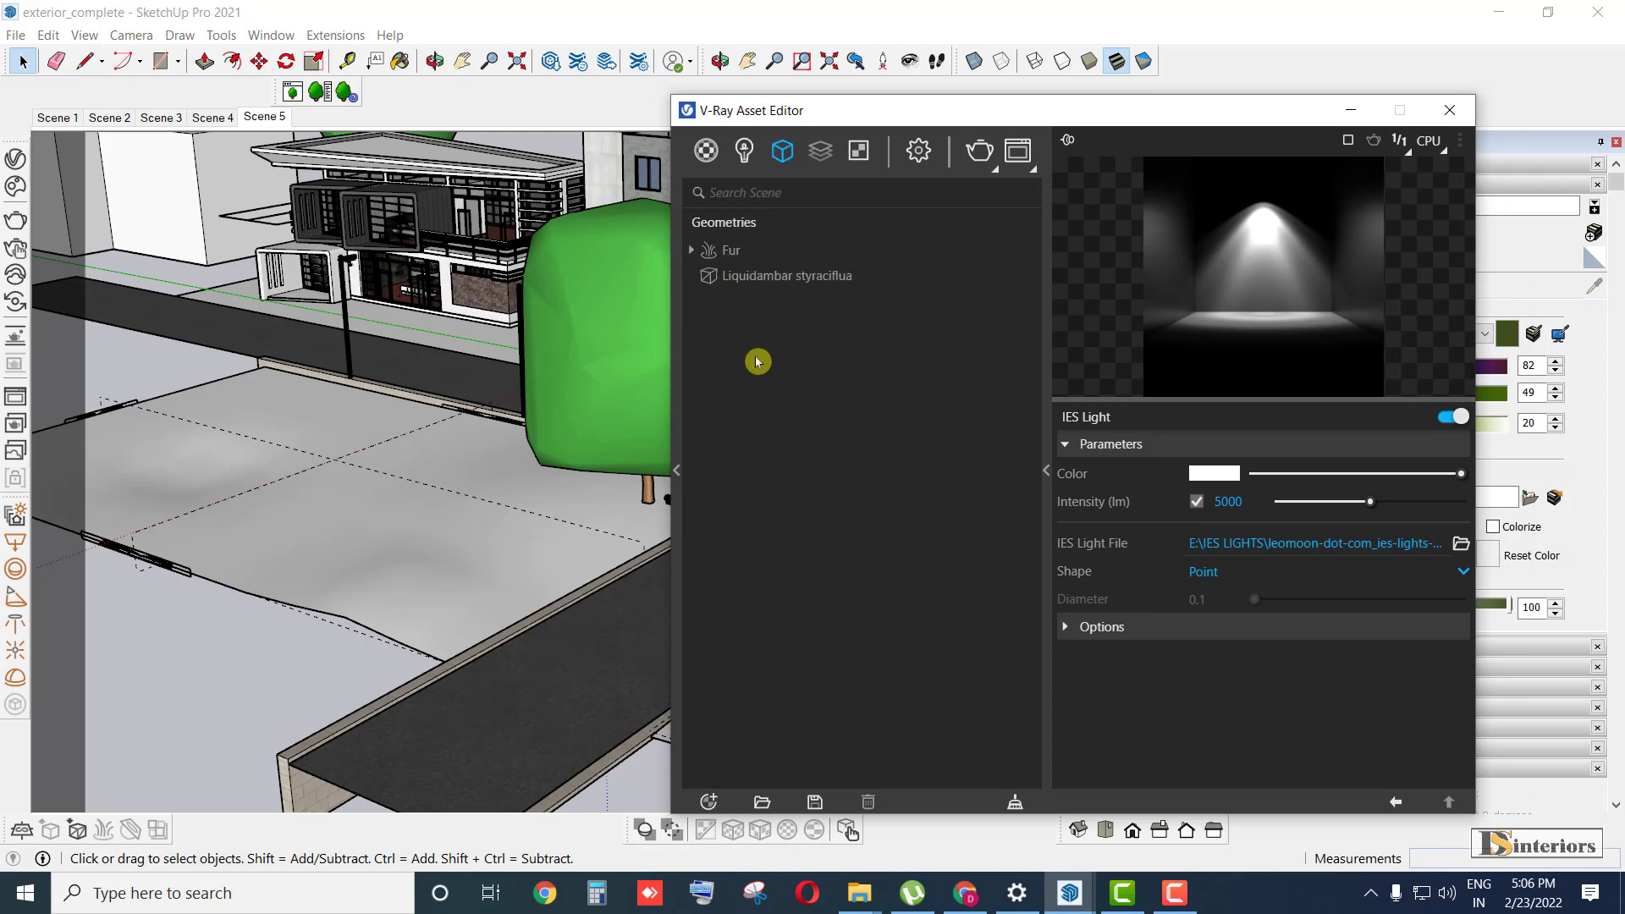
click(745, 277)
click(713, 803)
mouse_move(787, 693)
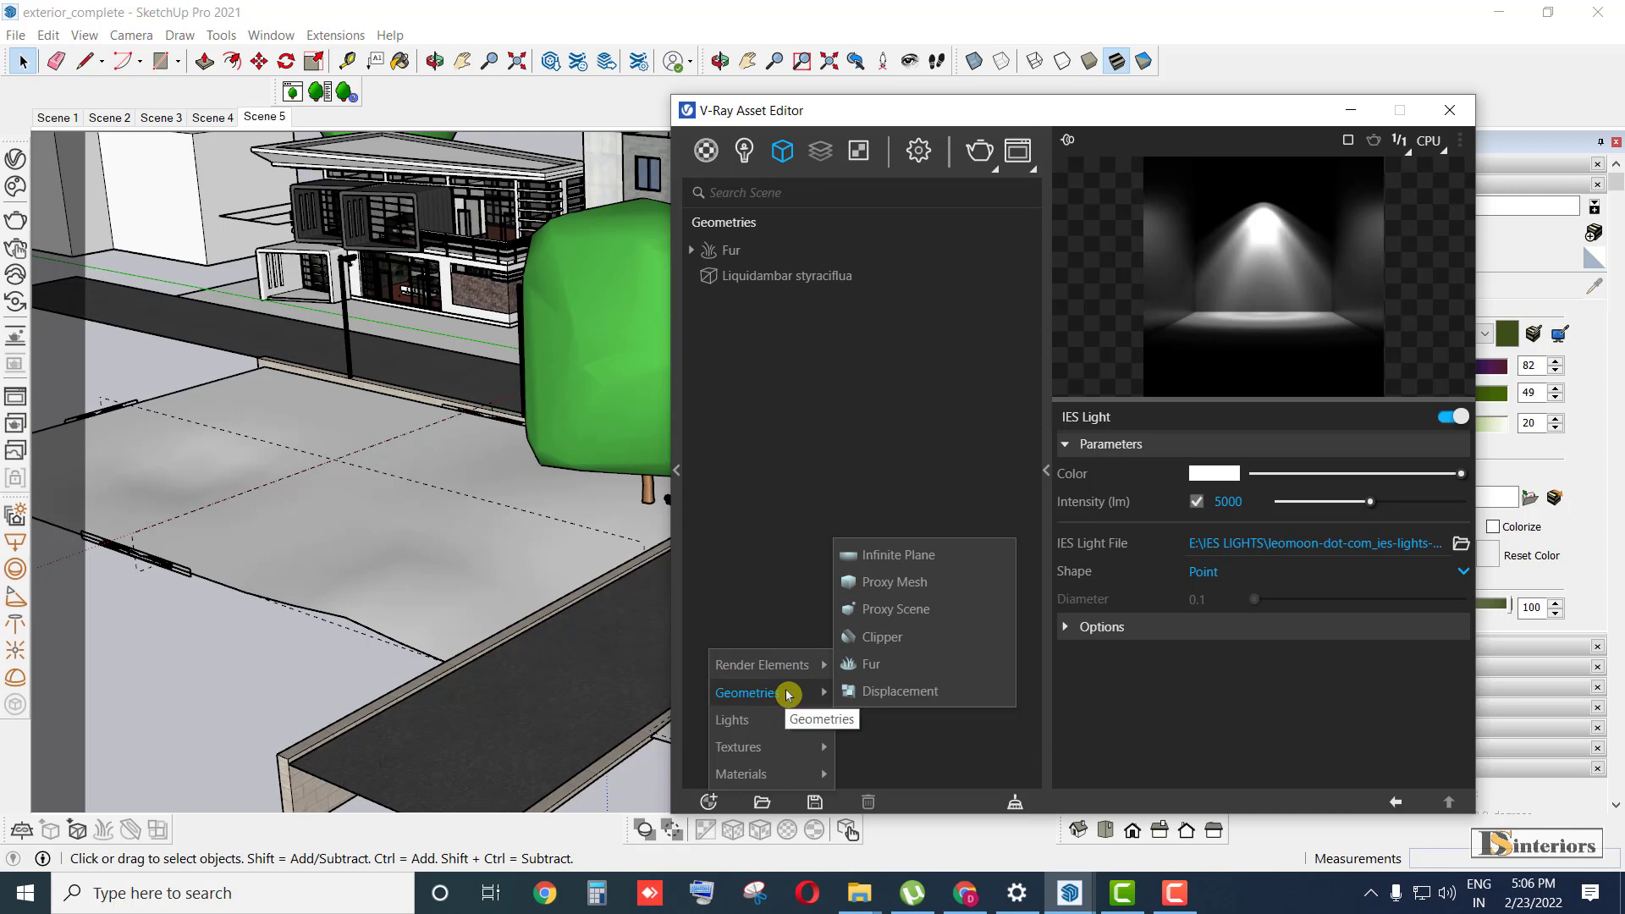
click(889, 665)
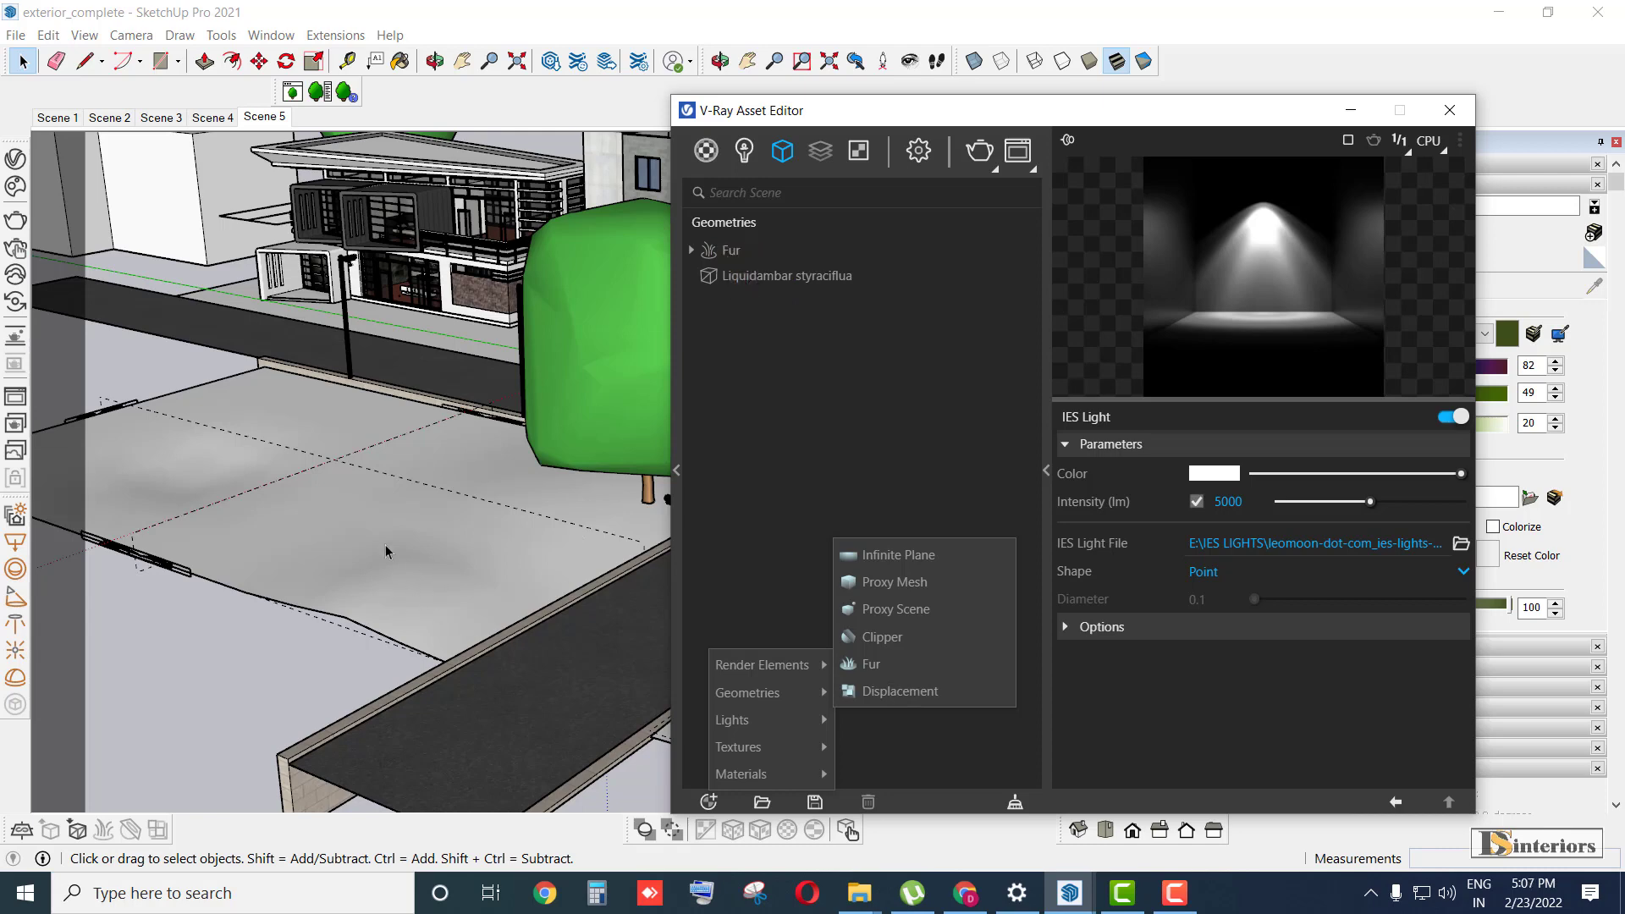
click(757, 455)
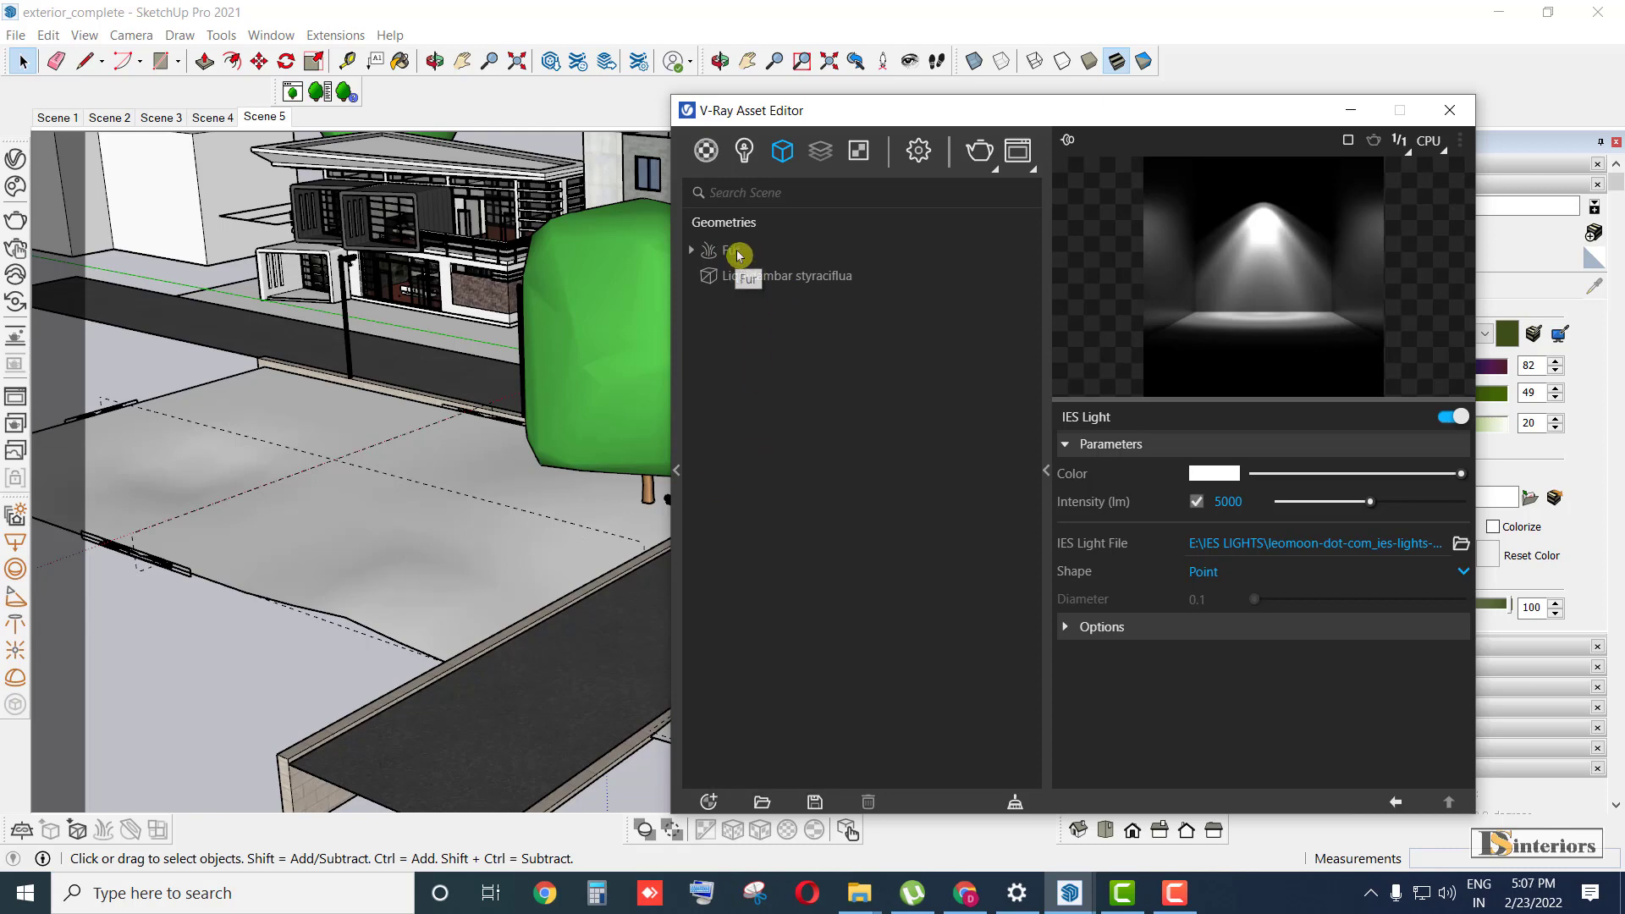
- Browse the V-Ray render element types available for the scene, including Object ID and Light Mix
mouse_move(821, 152)
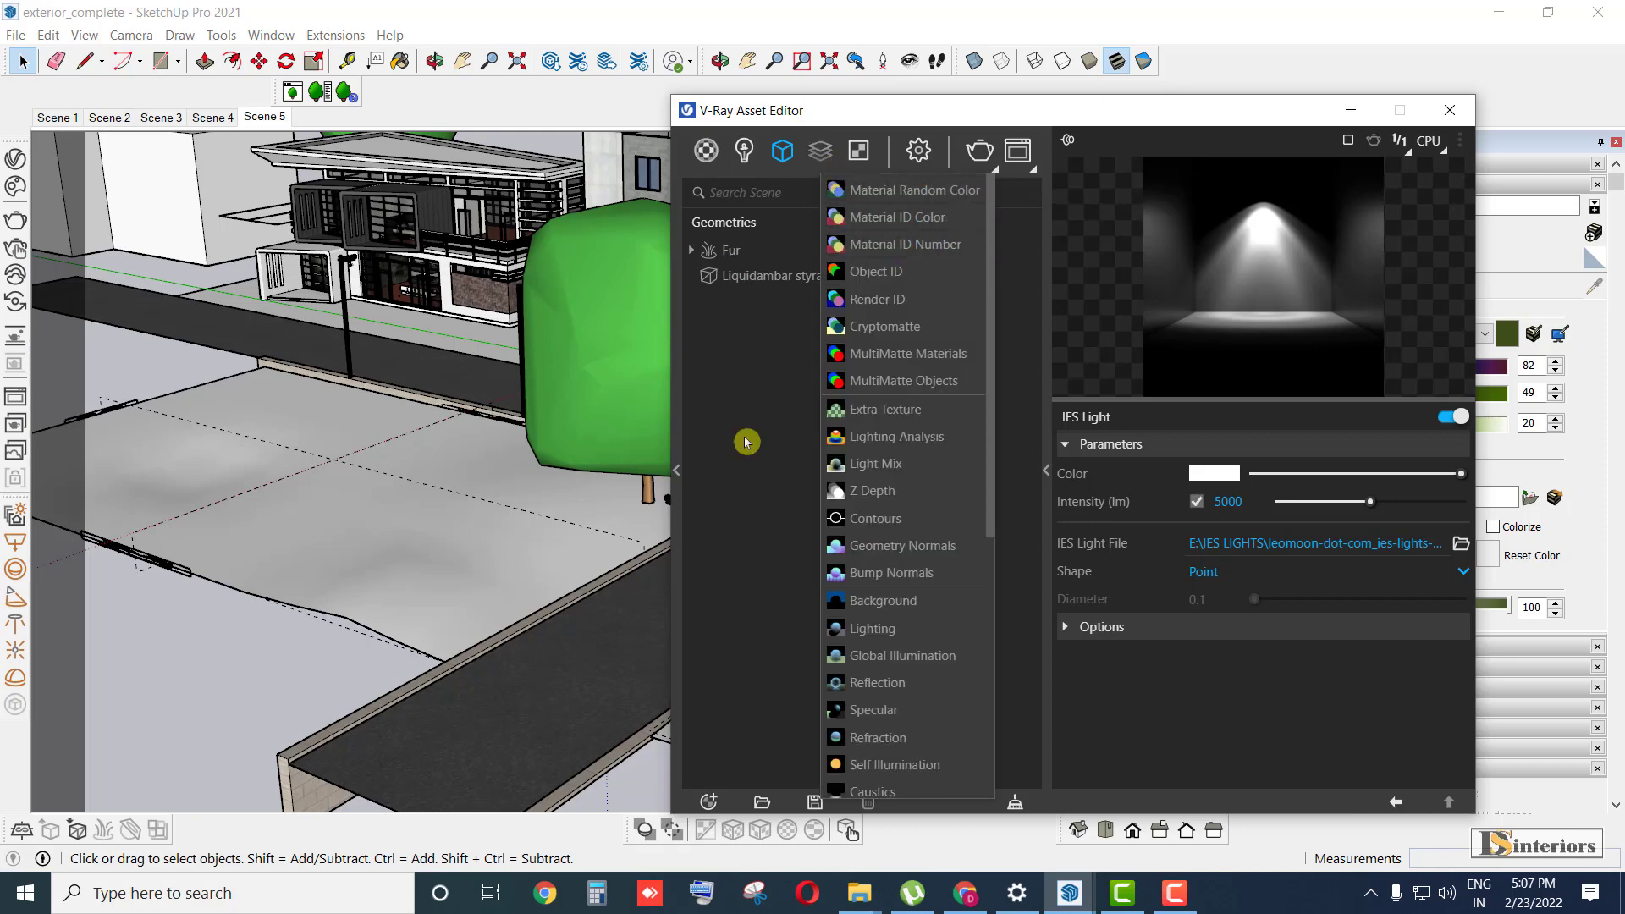
click(739, 486)
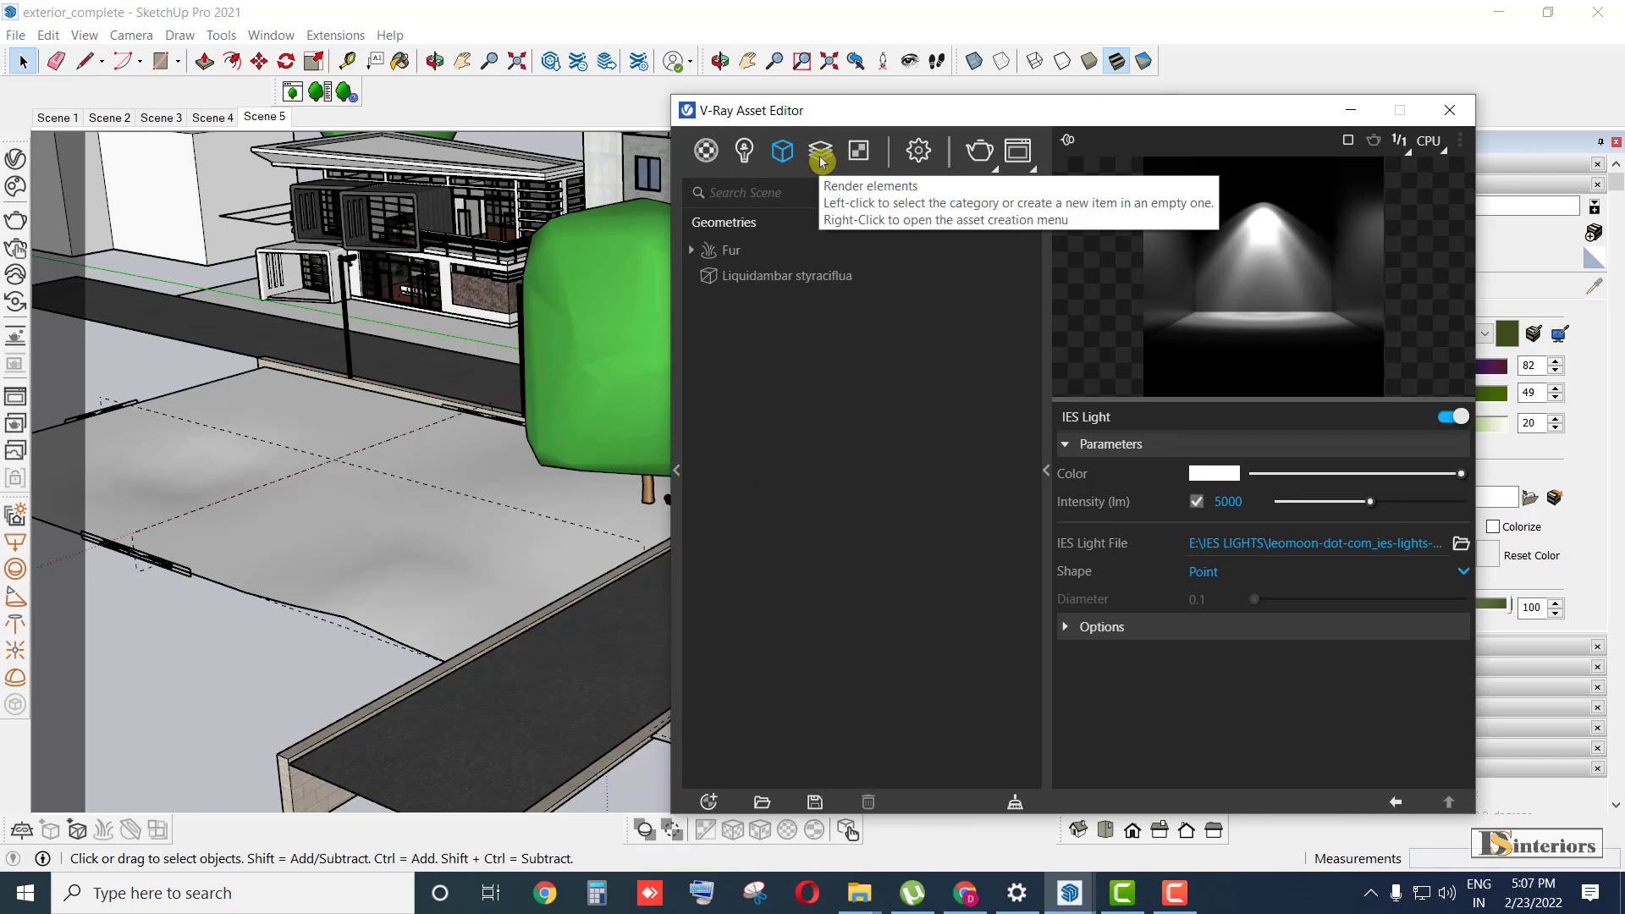
right_click(820, 152)
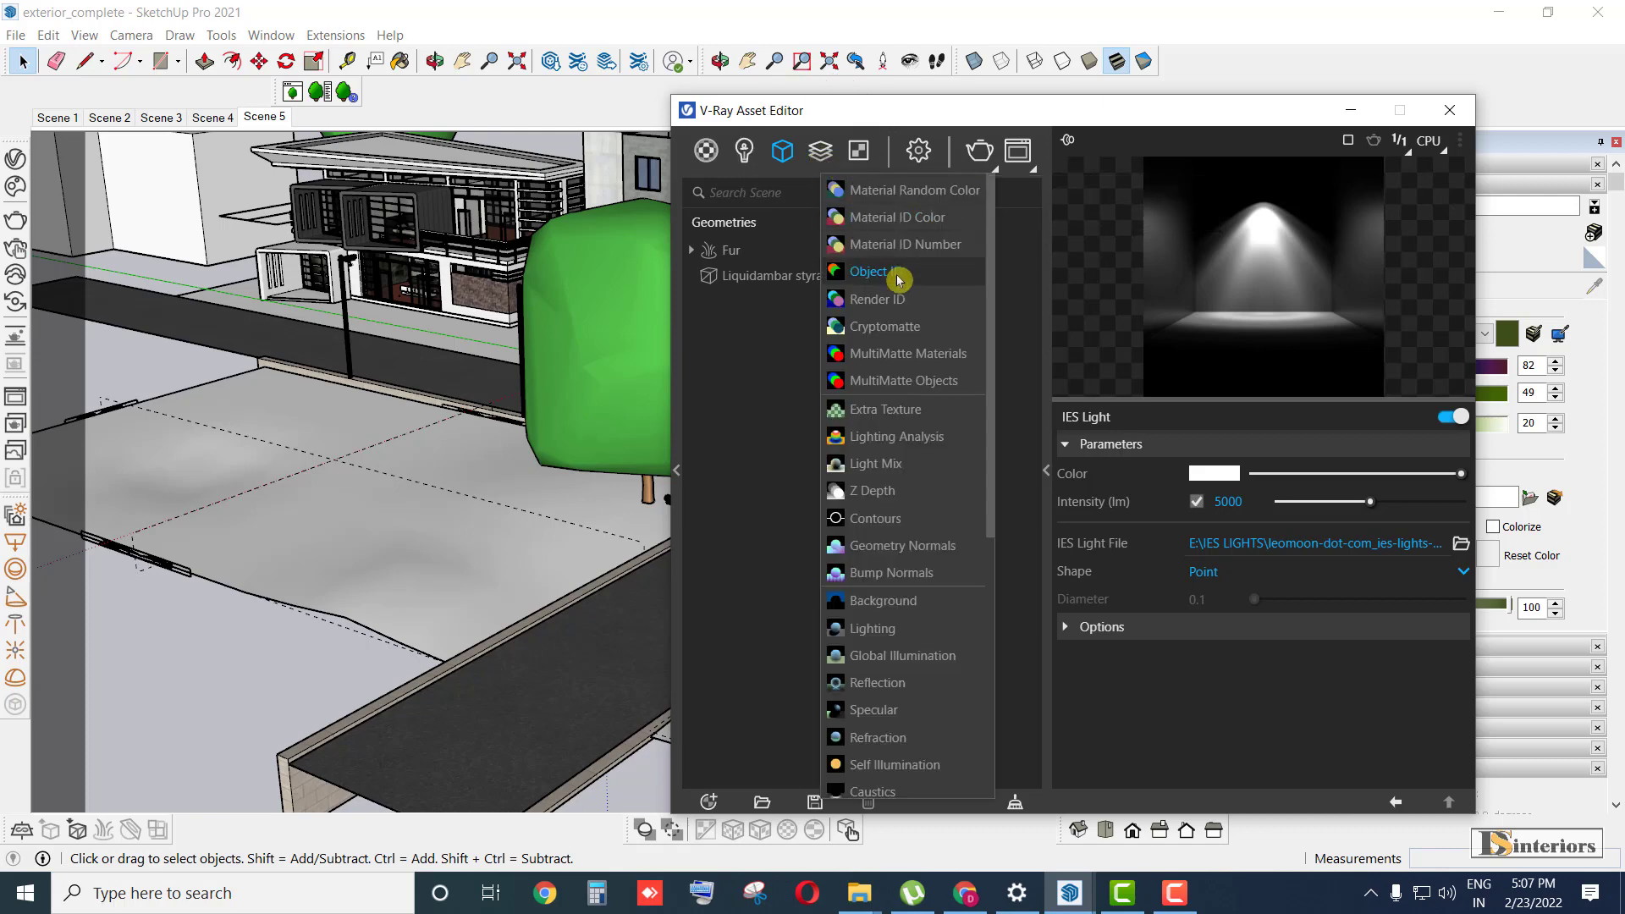
click(749, 400)
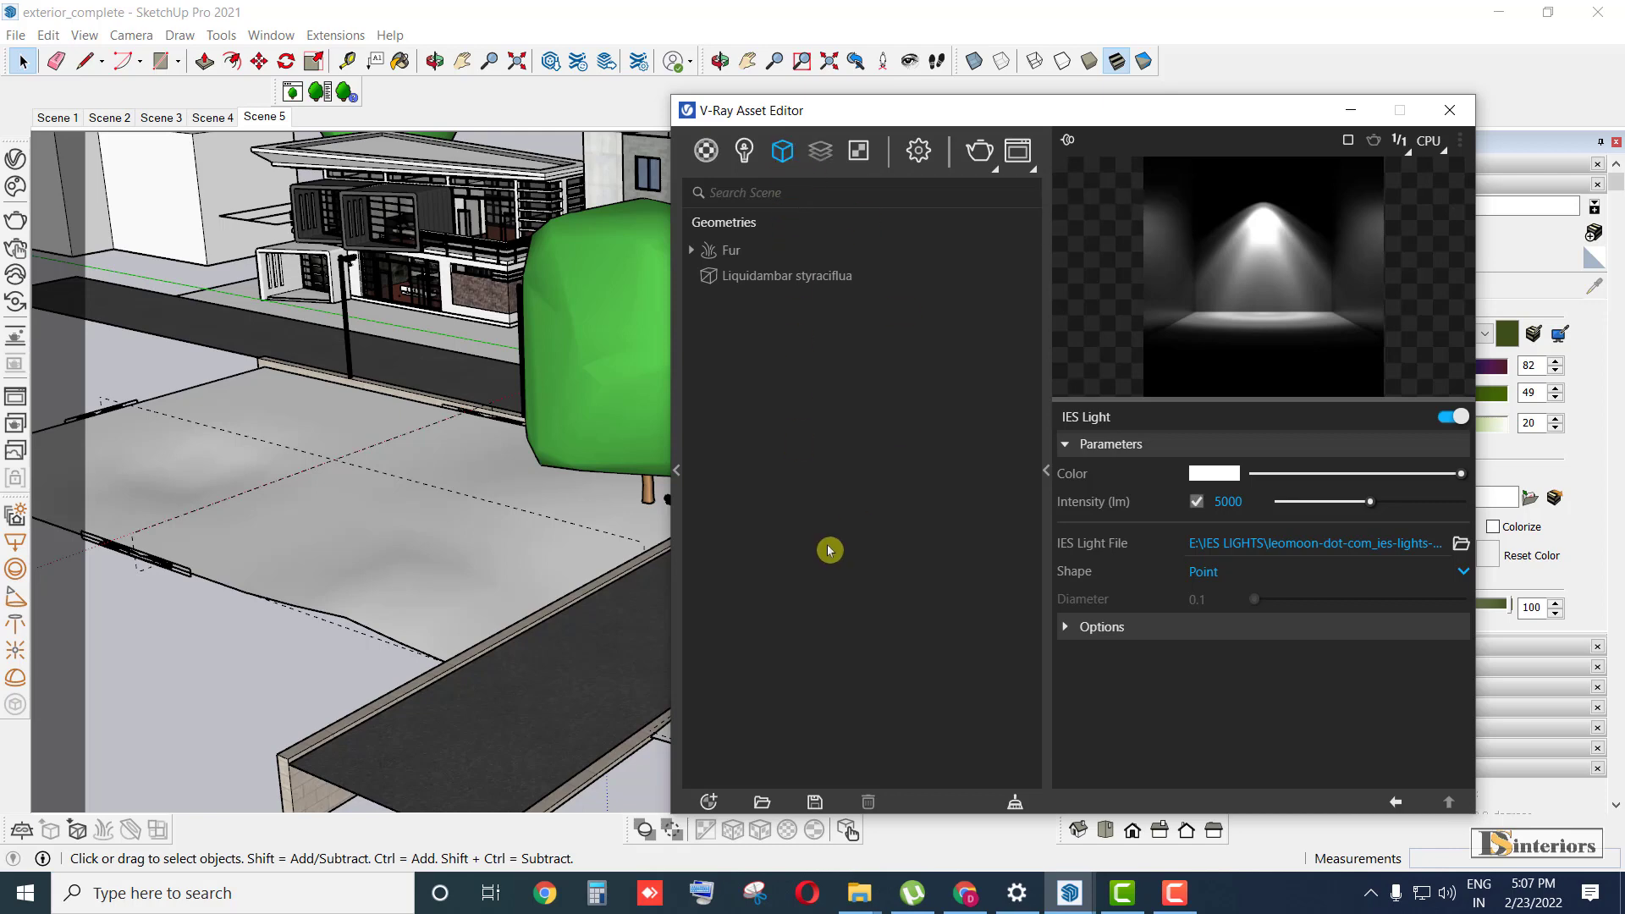
click(711, 803)
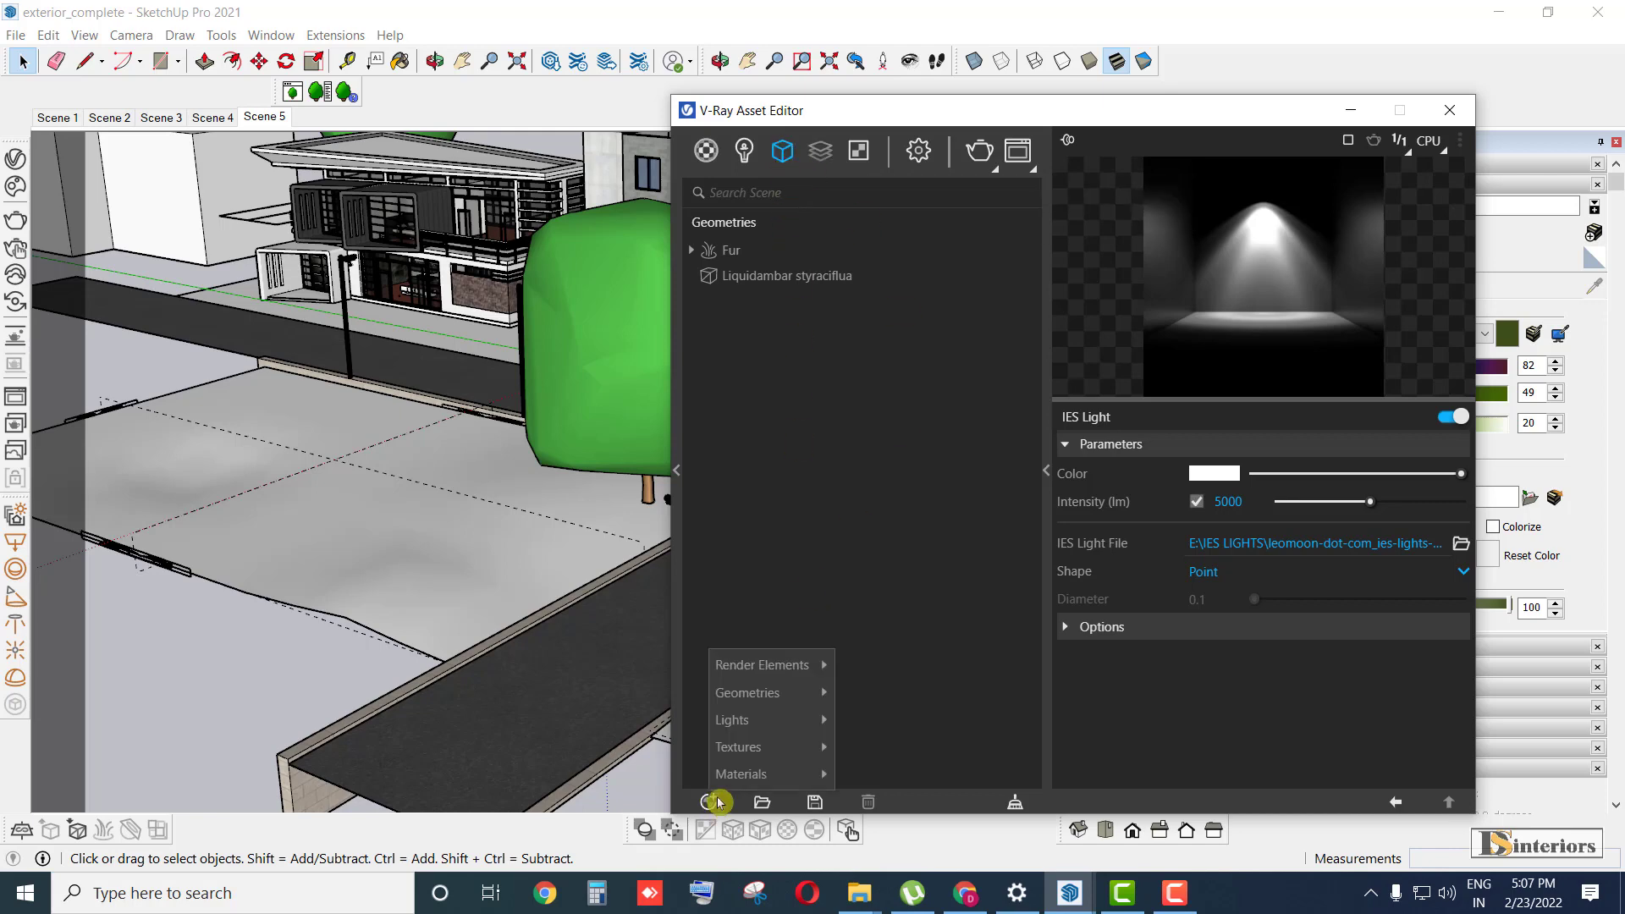
mouse_move(773, 673)
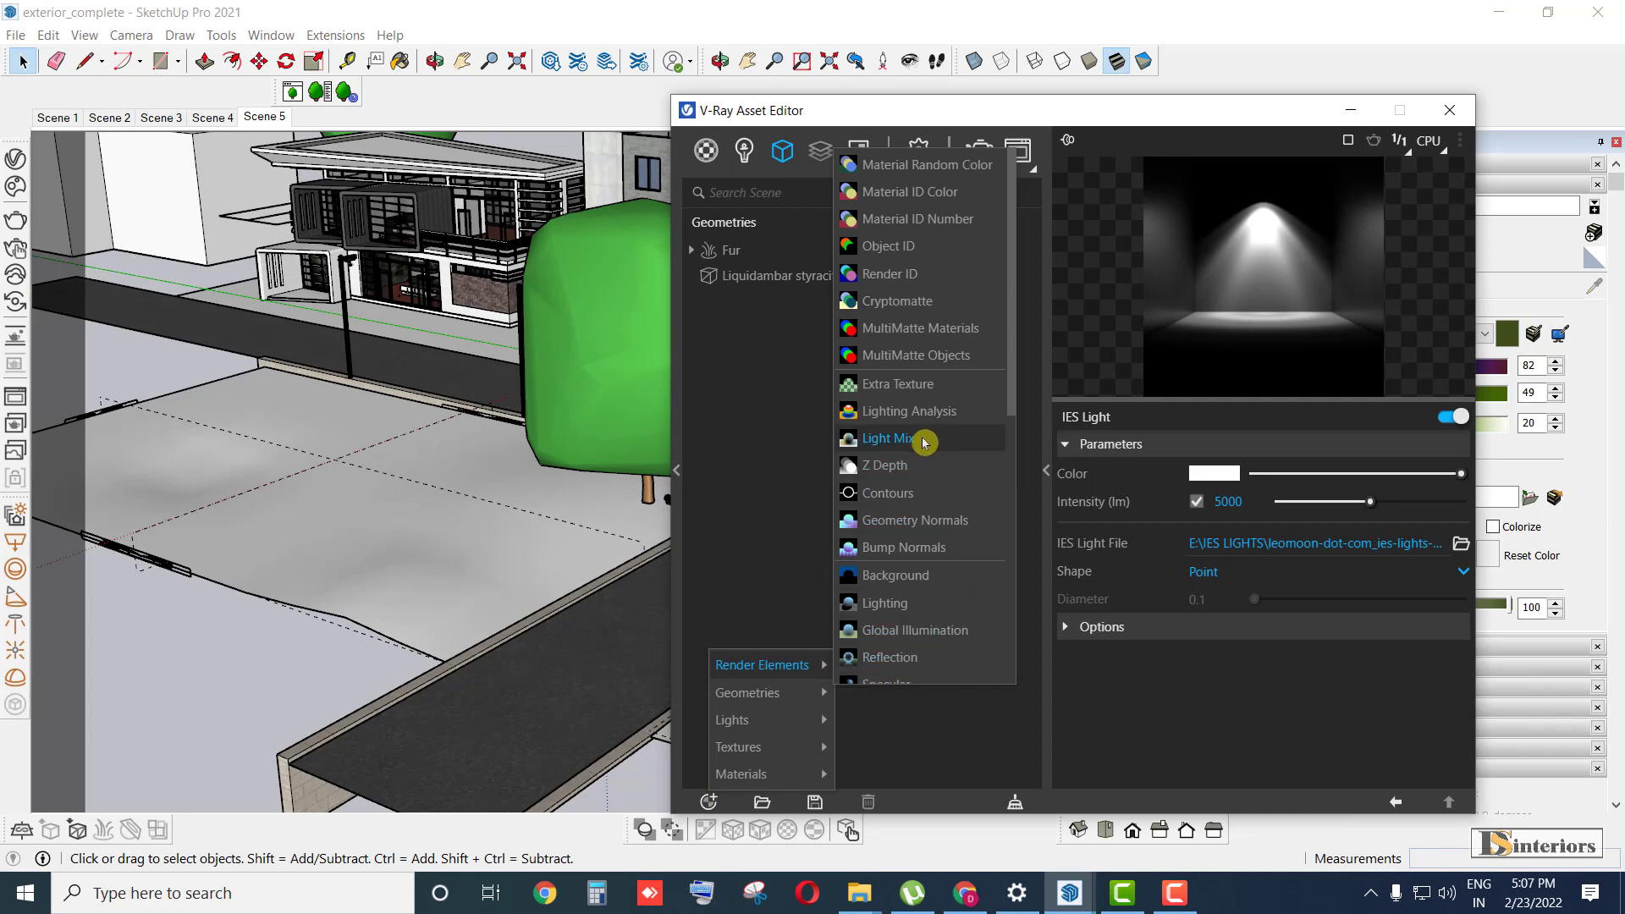
click(780, 373)
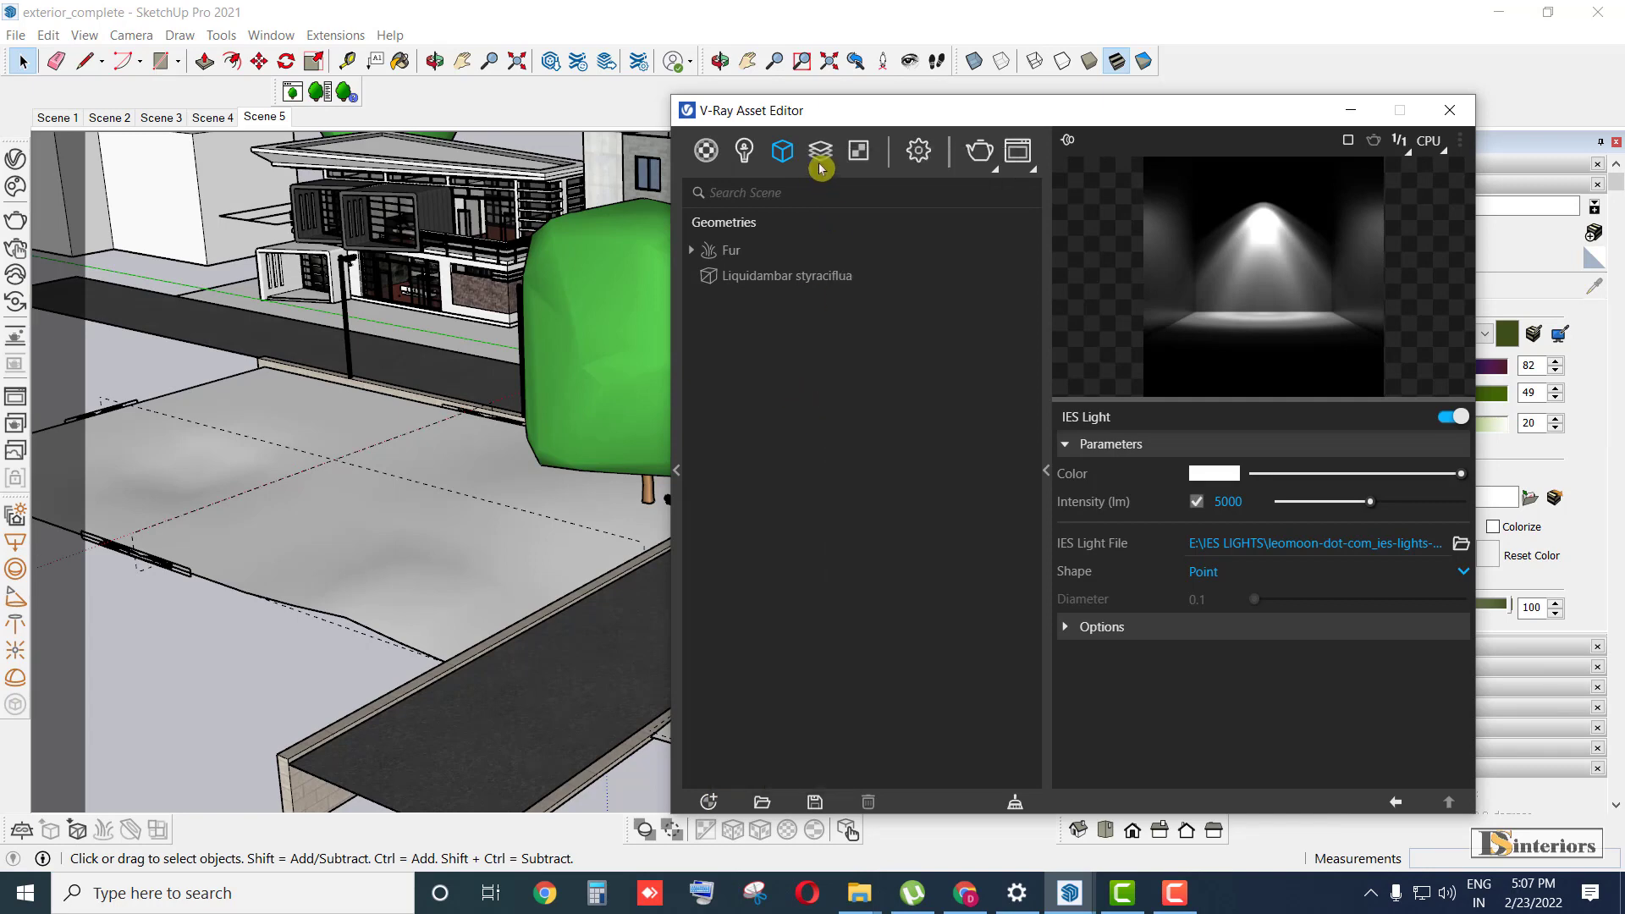
- Add a Light Mix render element to the scene and display it in the render elements list
click(743, 150)
click(803, 153)
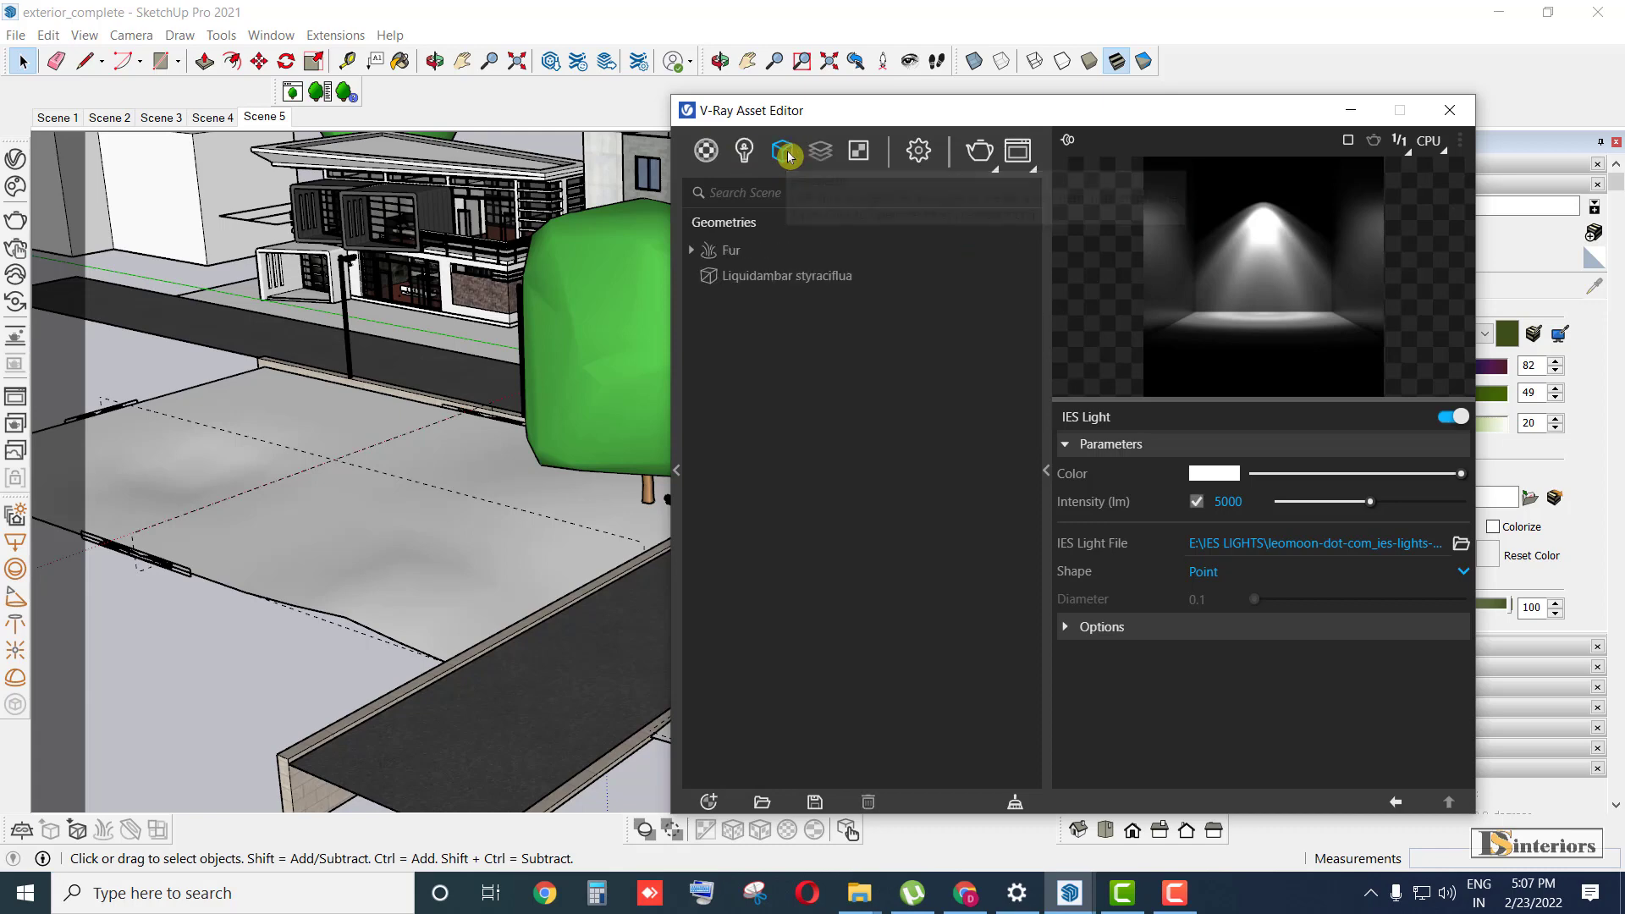
mouse_move(816, 156)
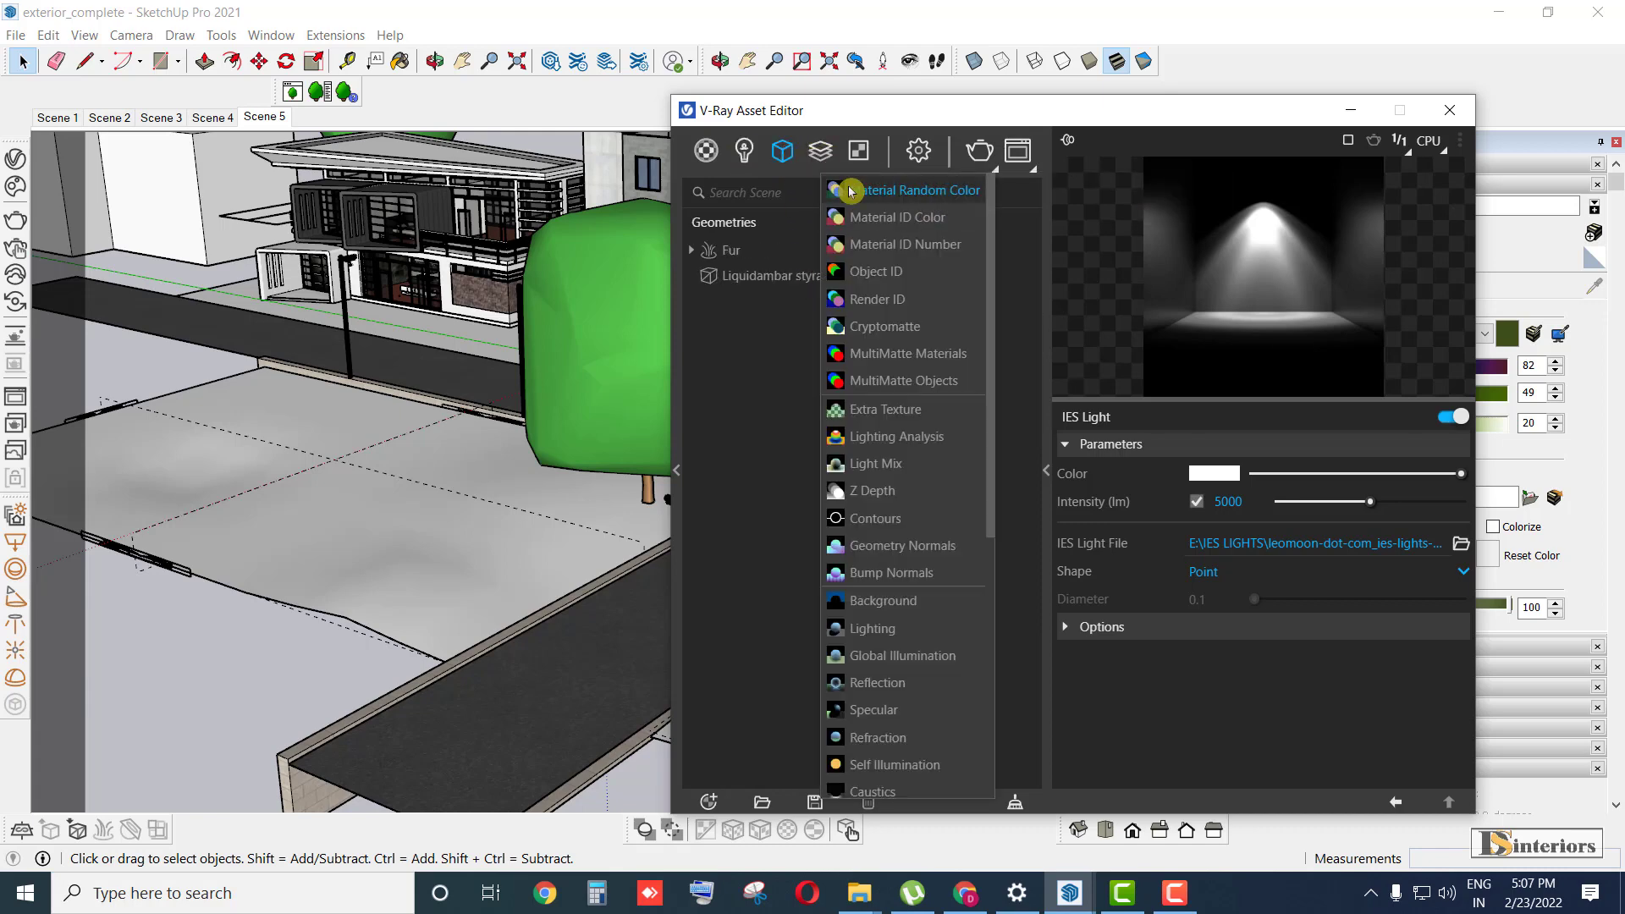
click(910, 466)
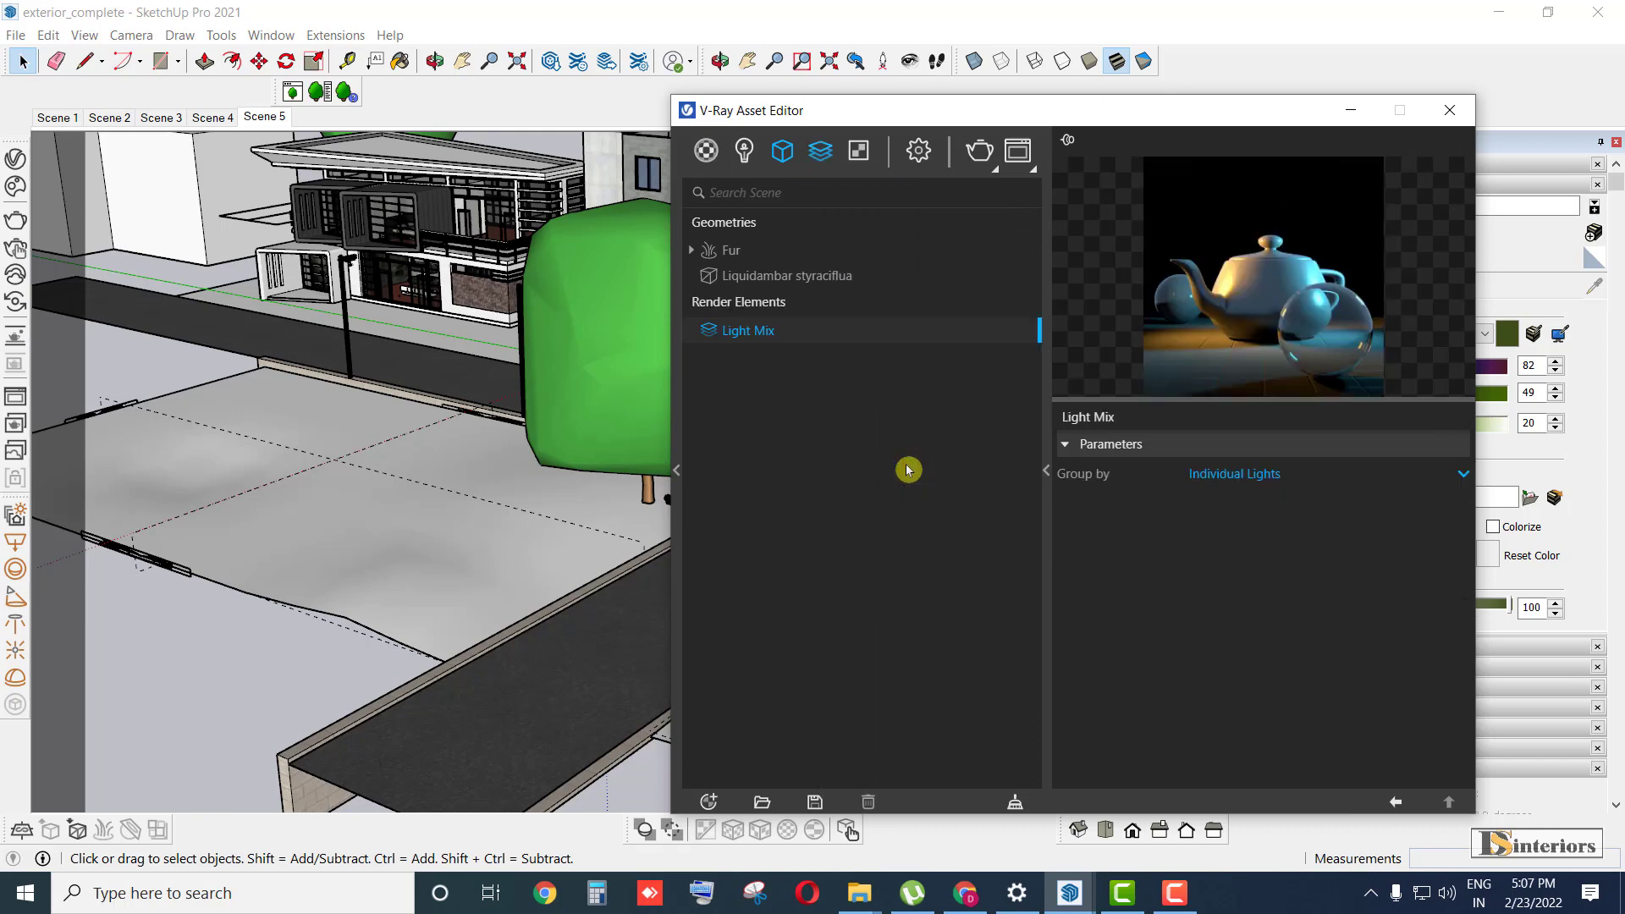
click(830, 160)
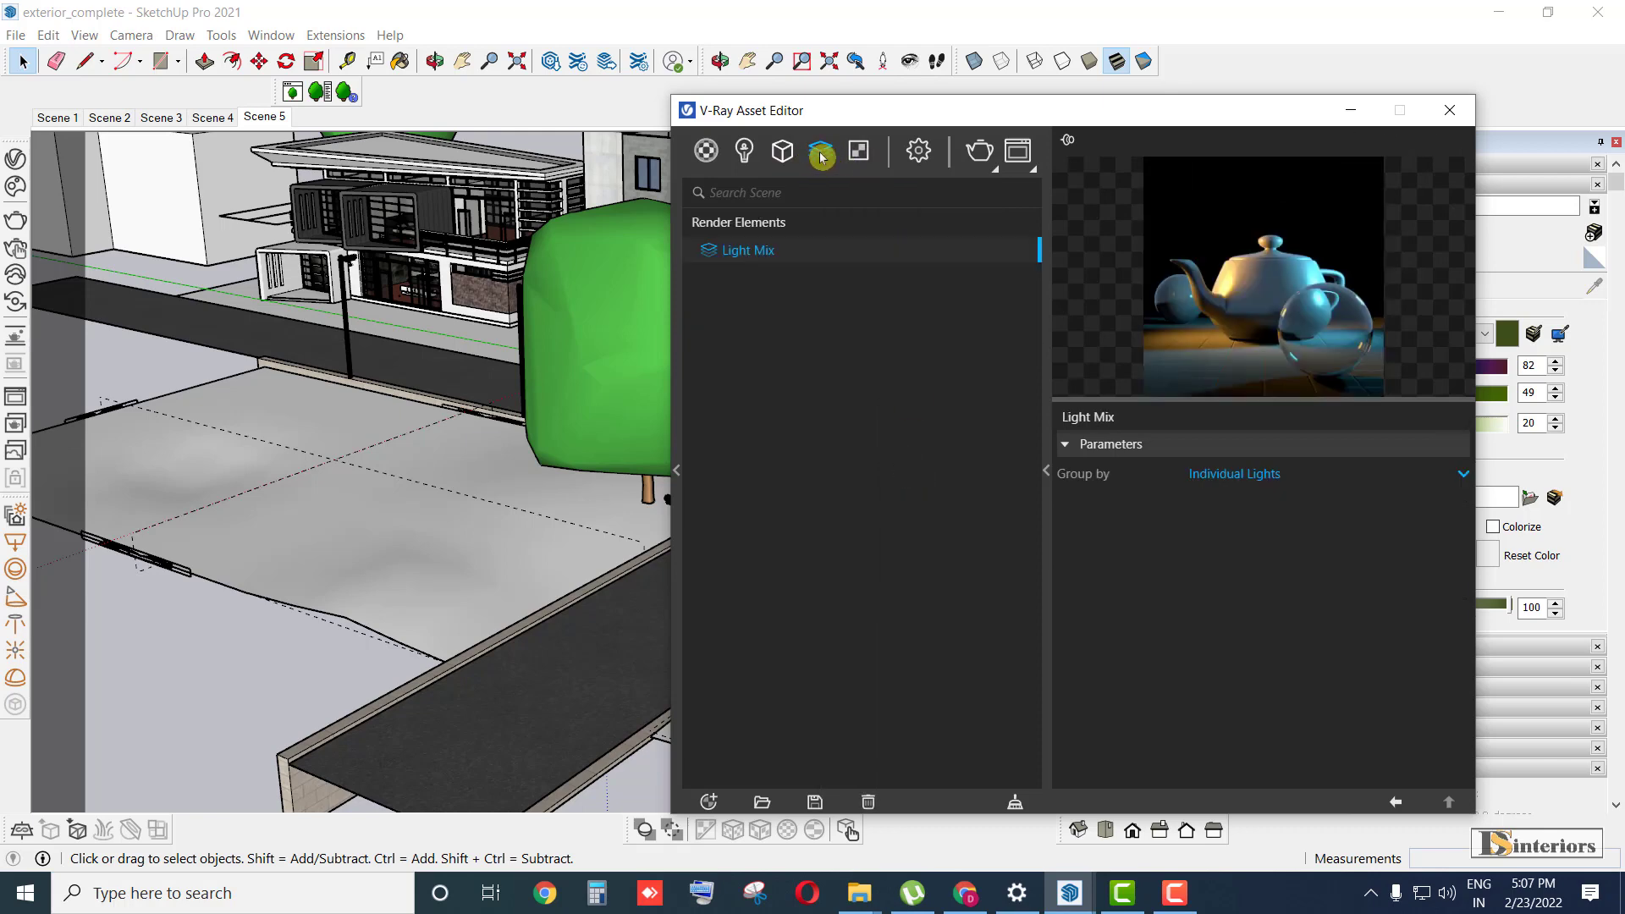
- Set the Light Mix element to group lights by Group Instances
drag(909, 109, 760, 62)
click(1082, 429)
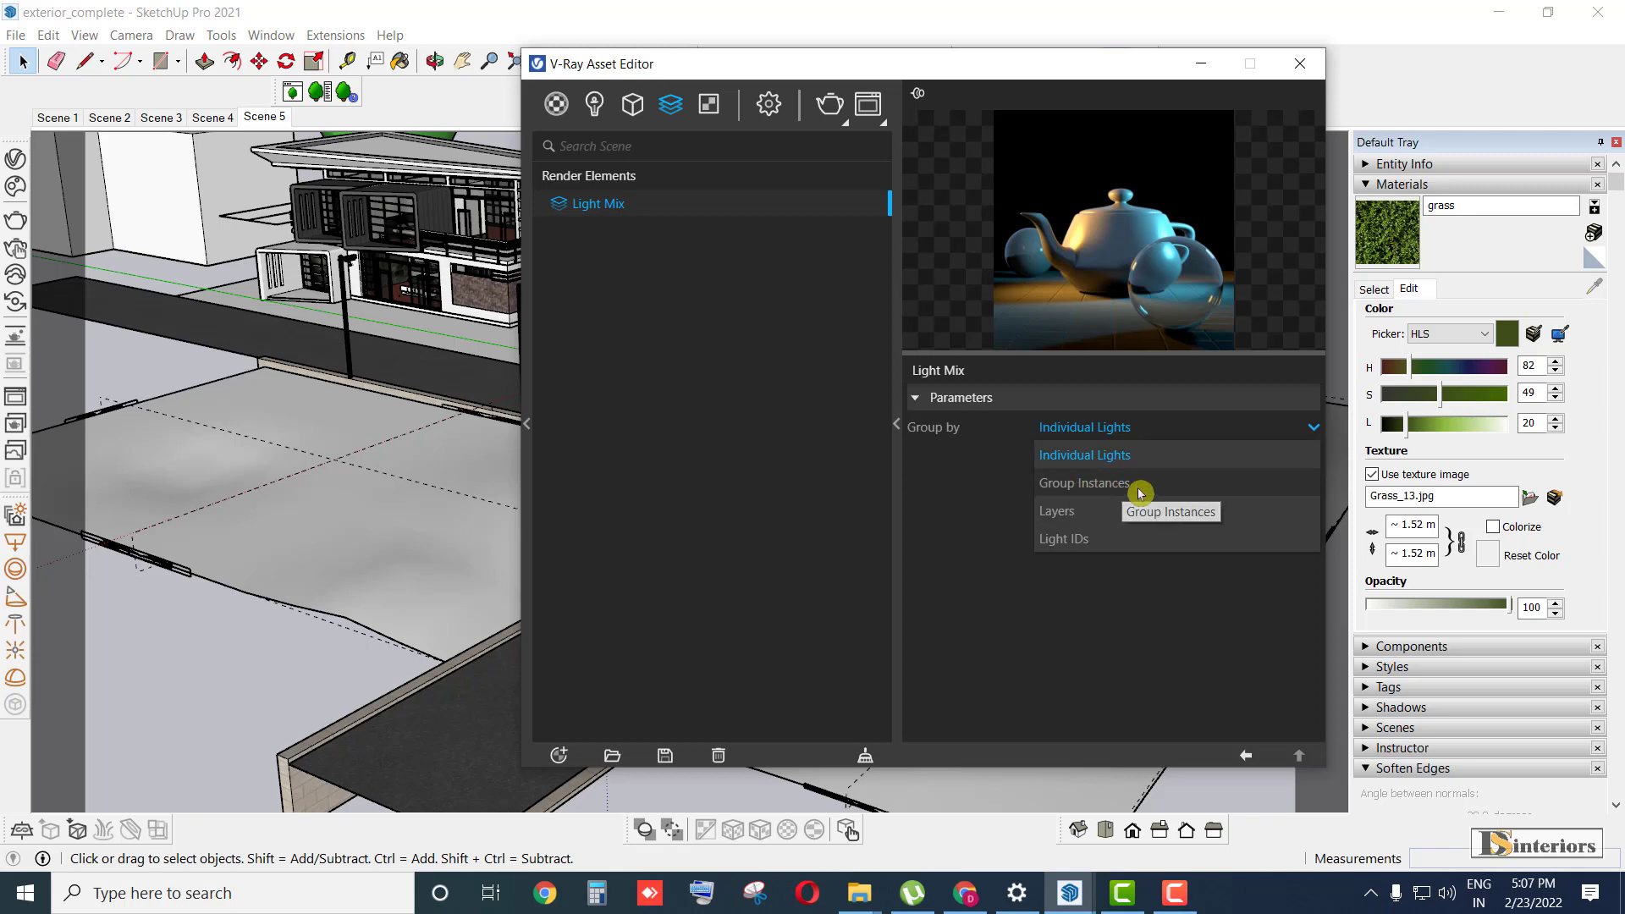
click(1074, 489)
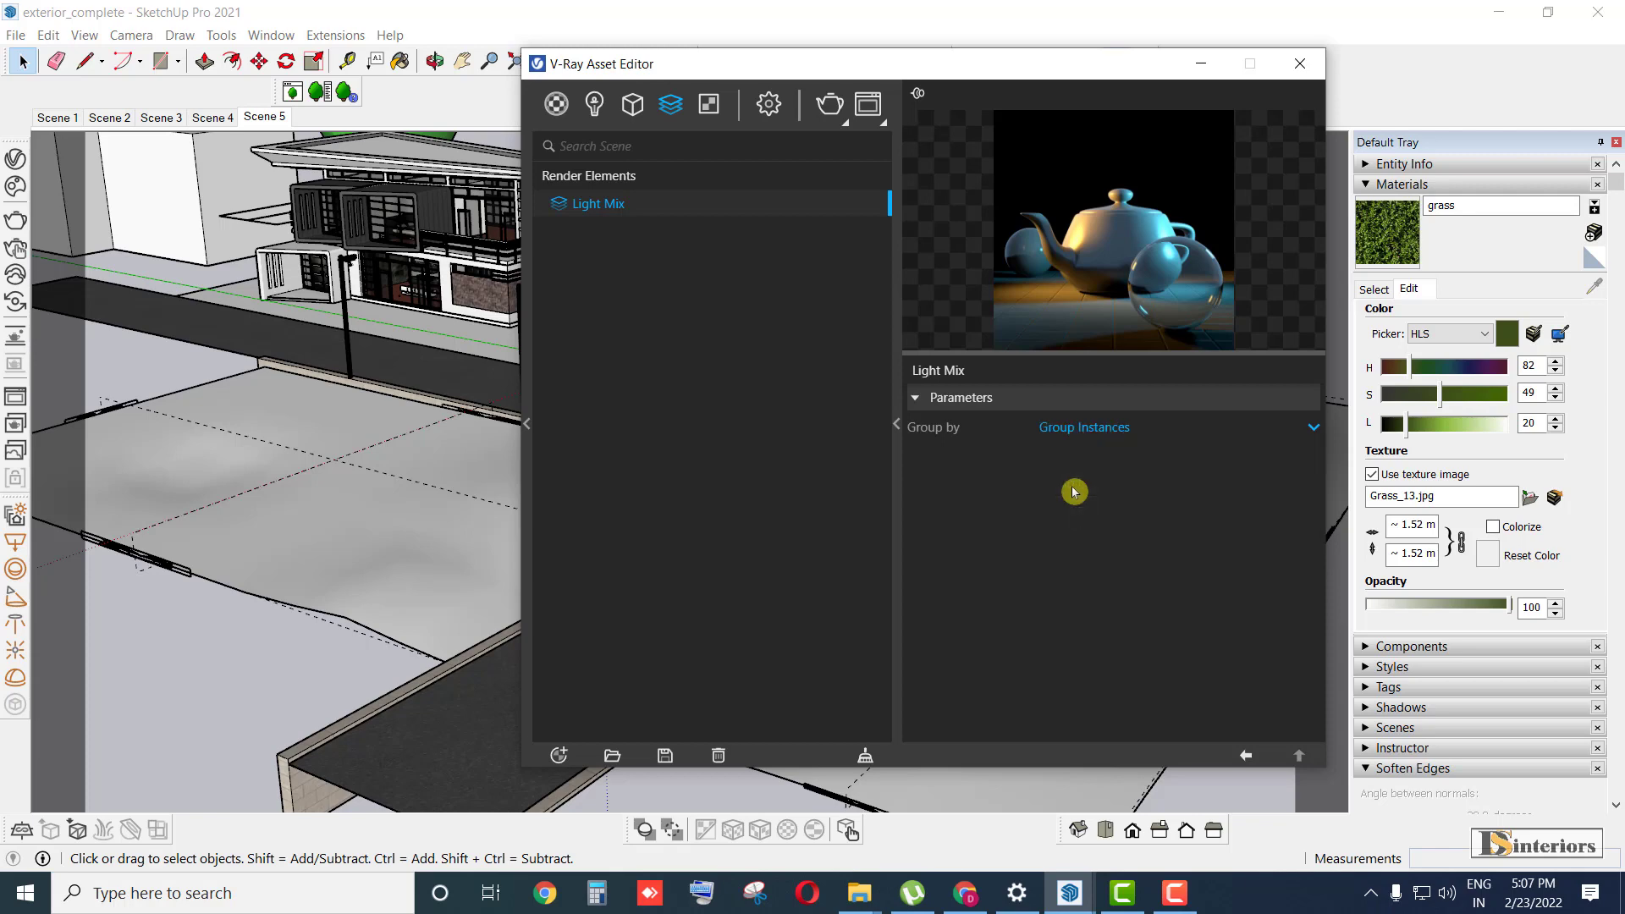
click(1087, 430)
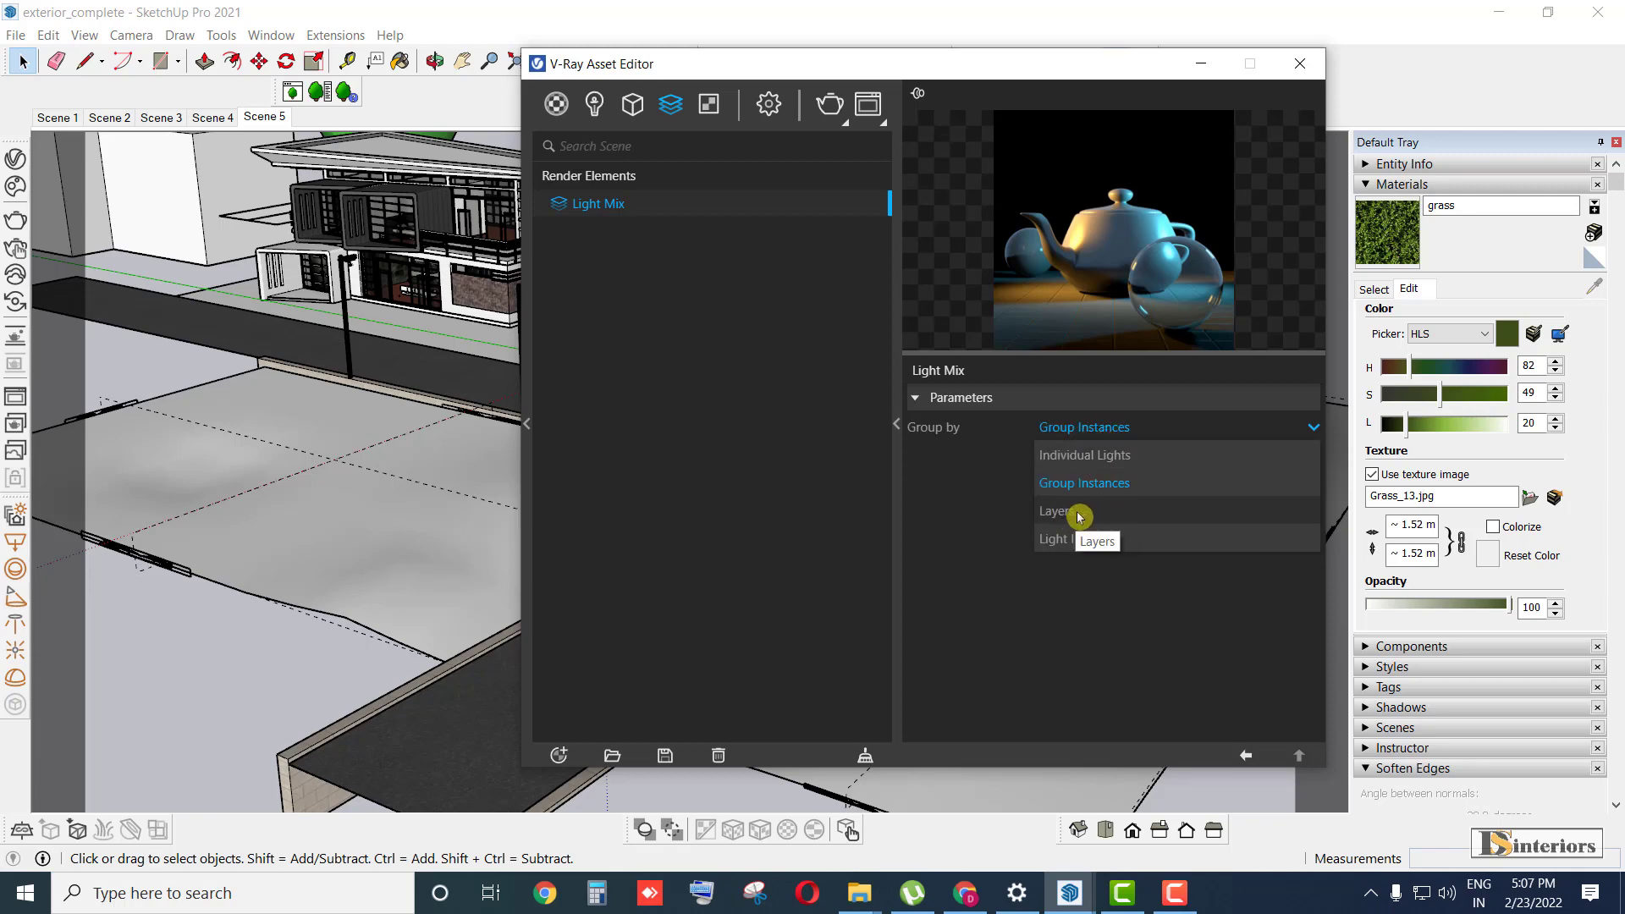
key(ctrl)
click(1120, 491)
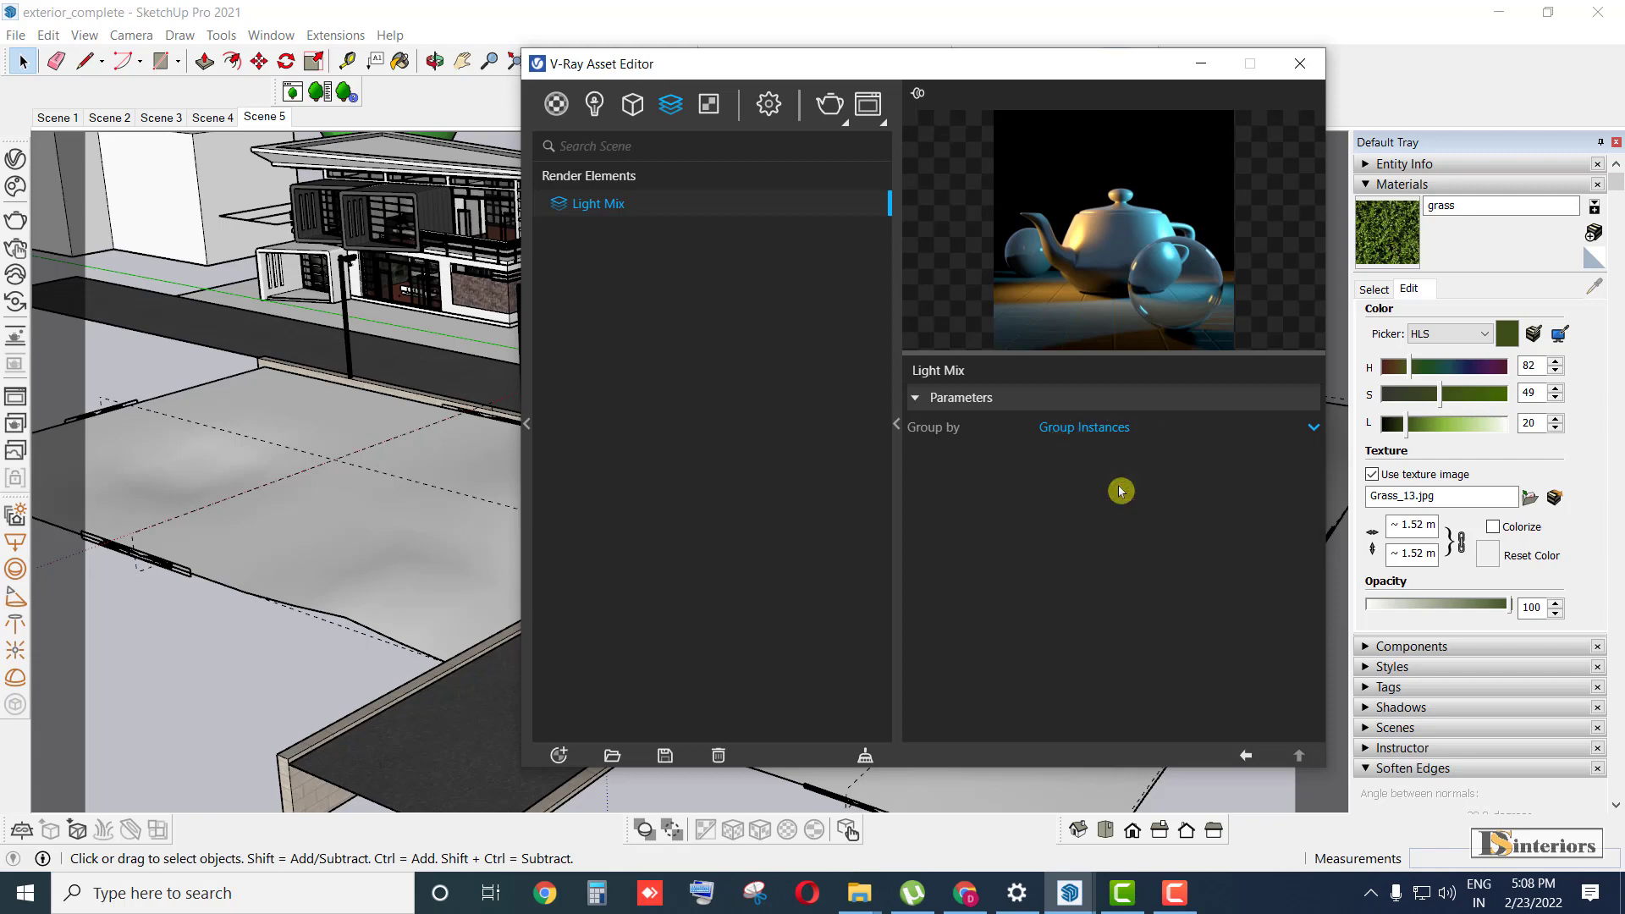
- Switch the V-Ray render engine to CUDA, disable progressive rendering, and raise the quality to High
click(777, 107)
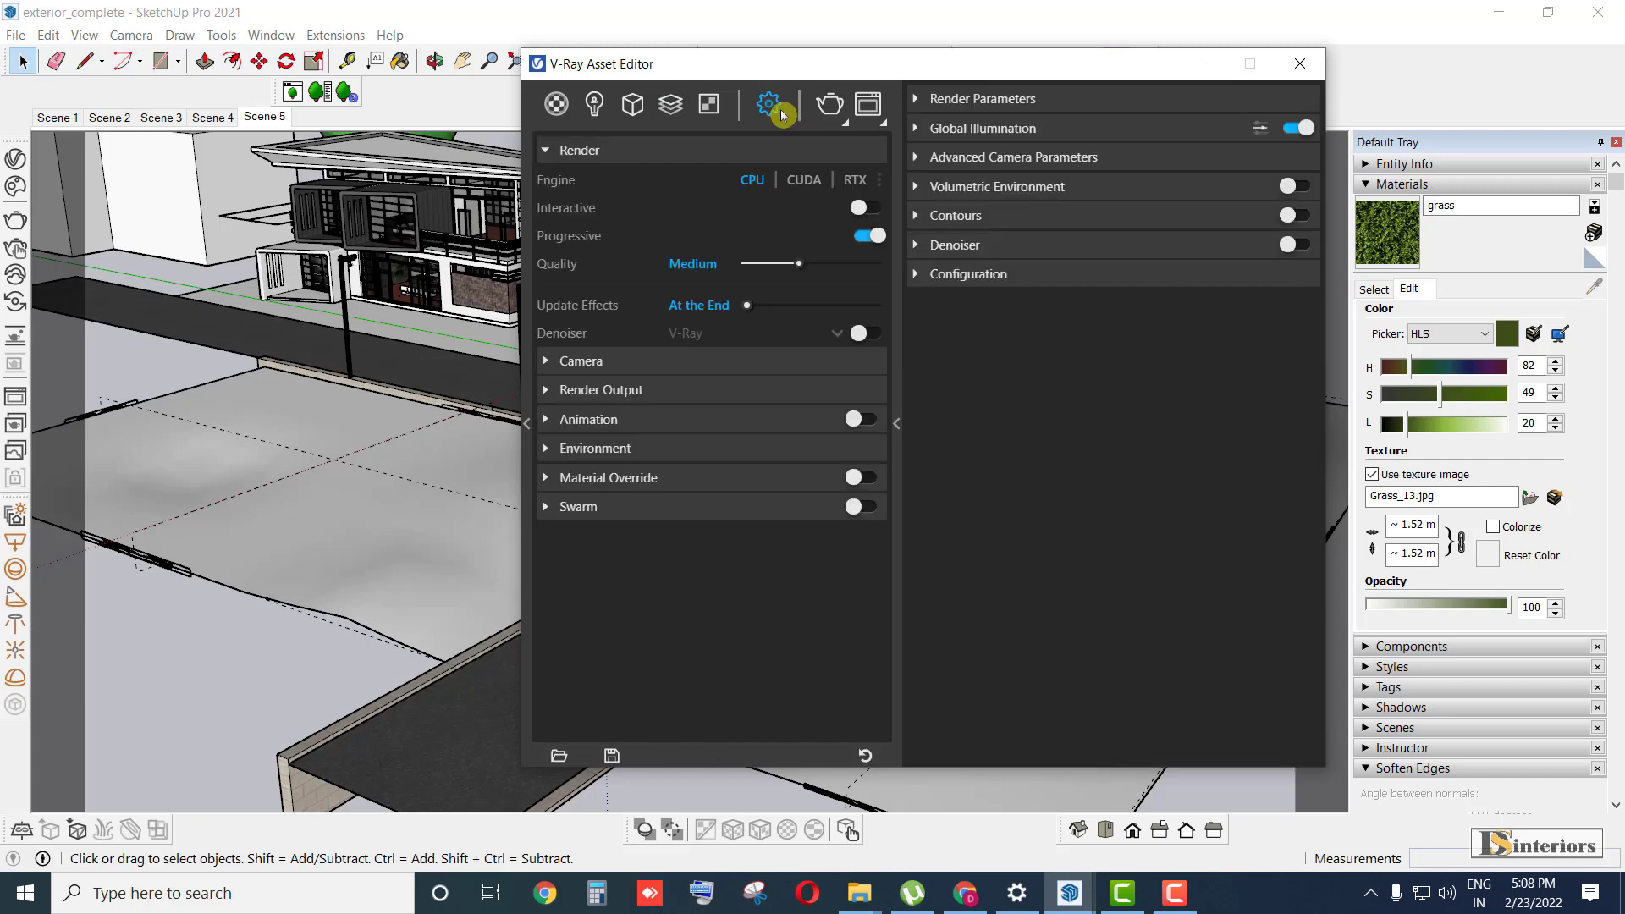
drag(817, 81, 799, 85)
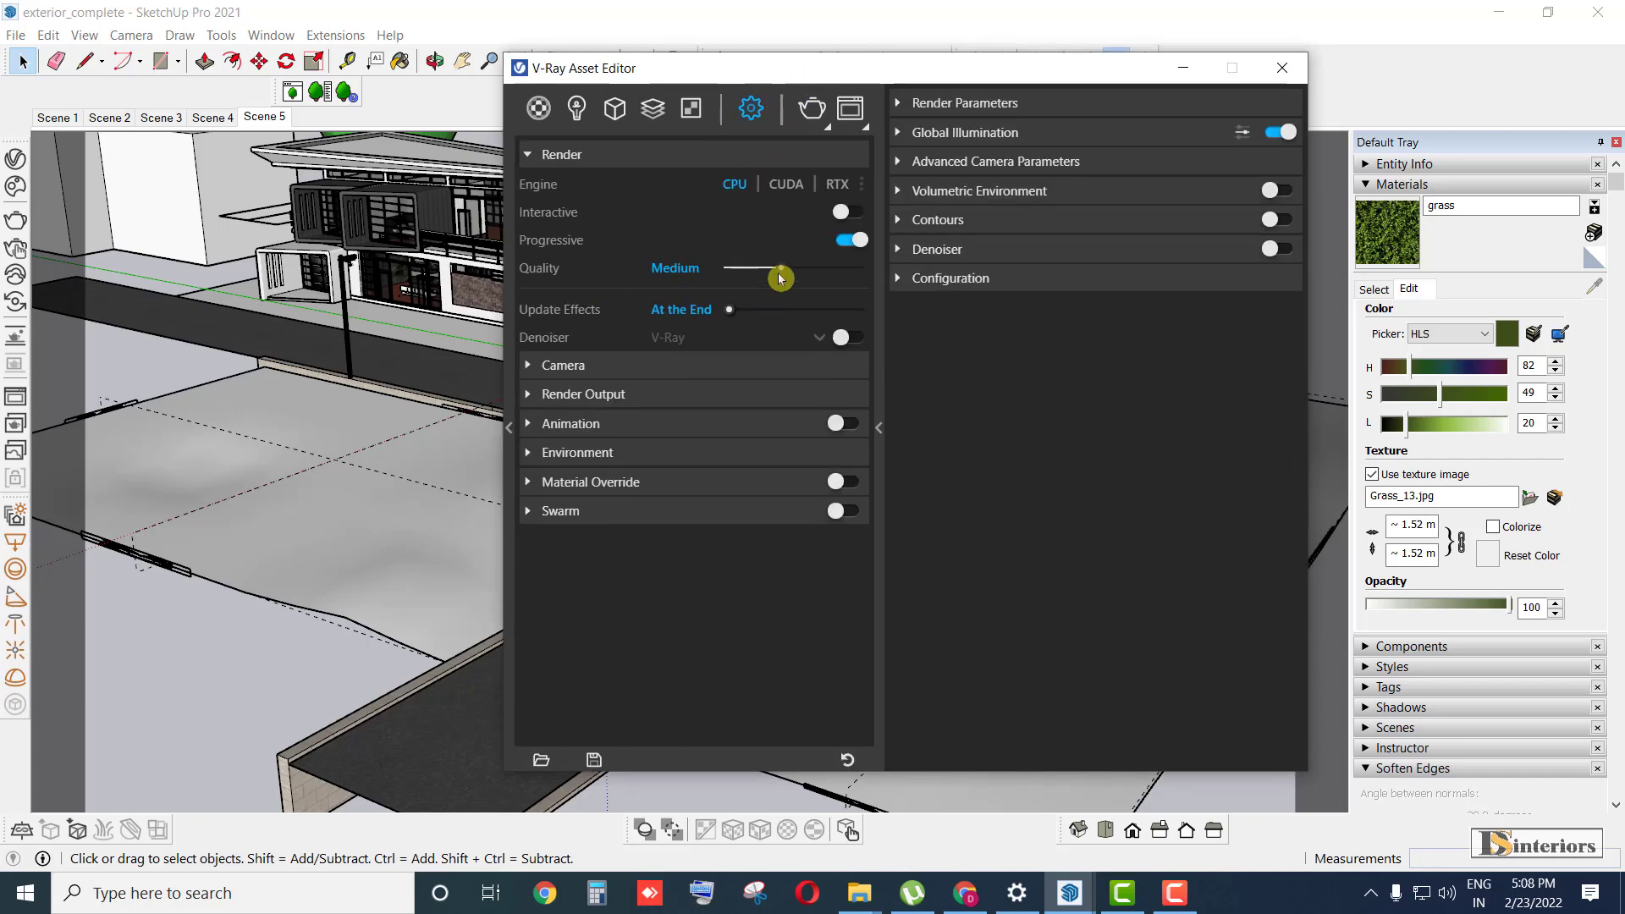
mouse_move(786, 273)
mouse_down()
mouse_move(837, 268)
mouse_move(804, 268)
mouse_up()
click(786, 184)
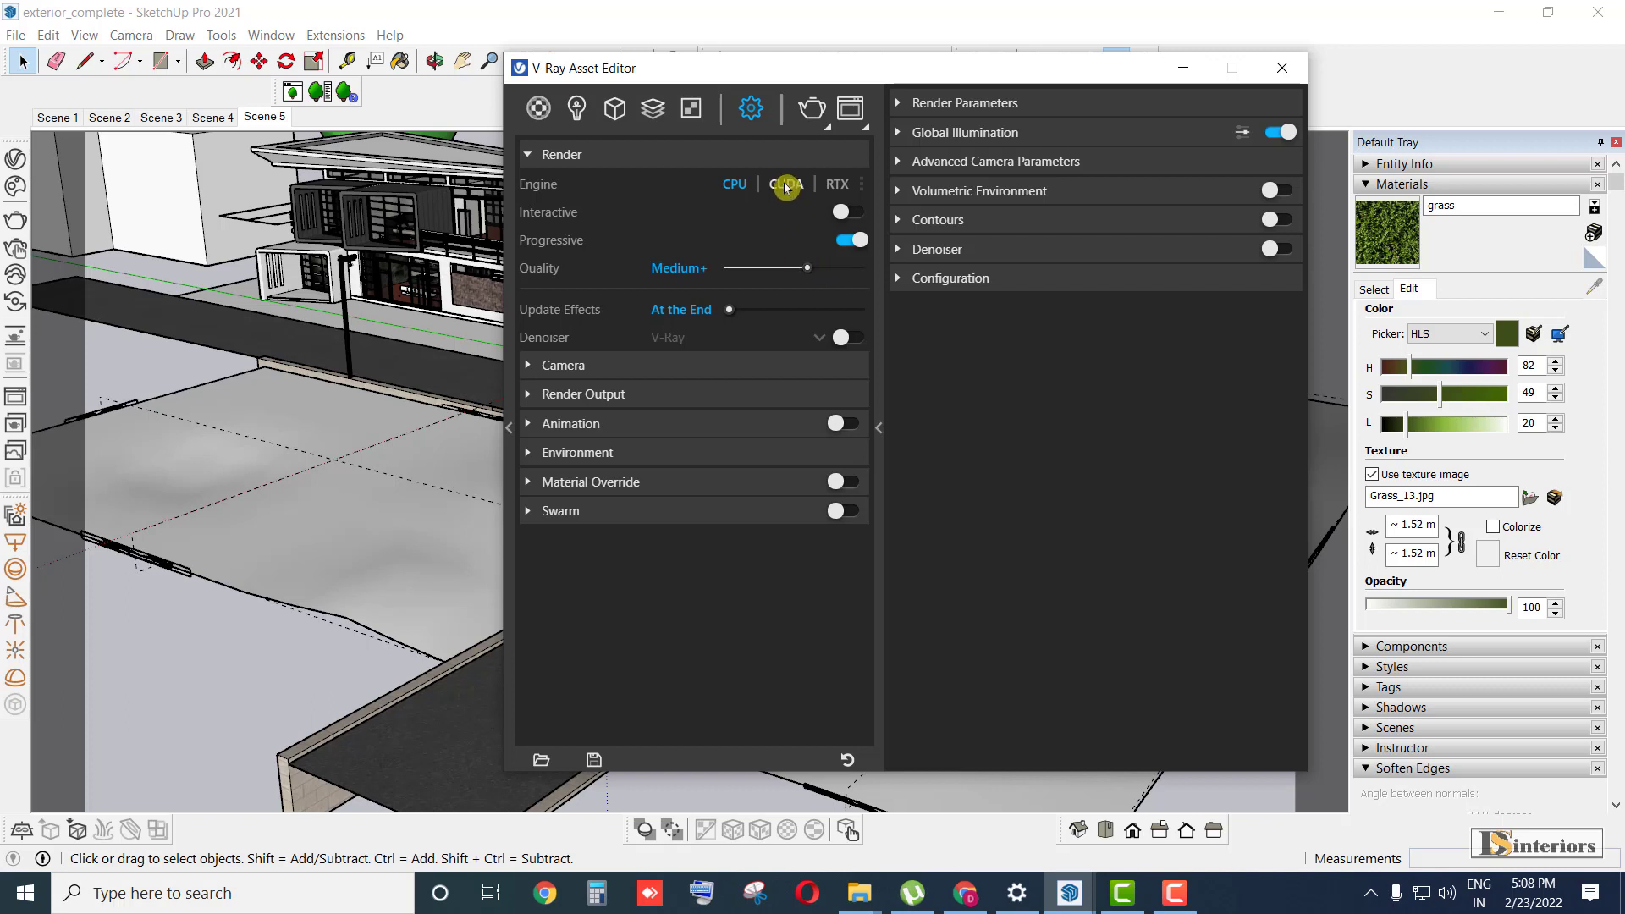
click(861, 186)
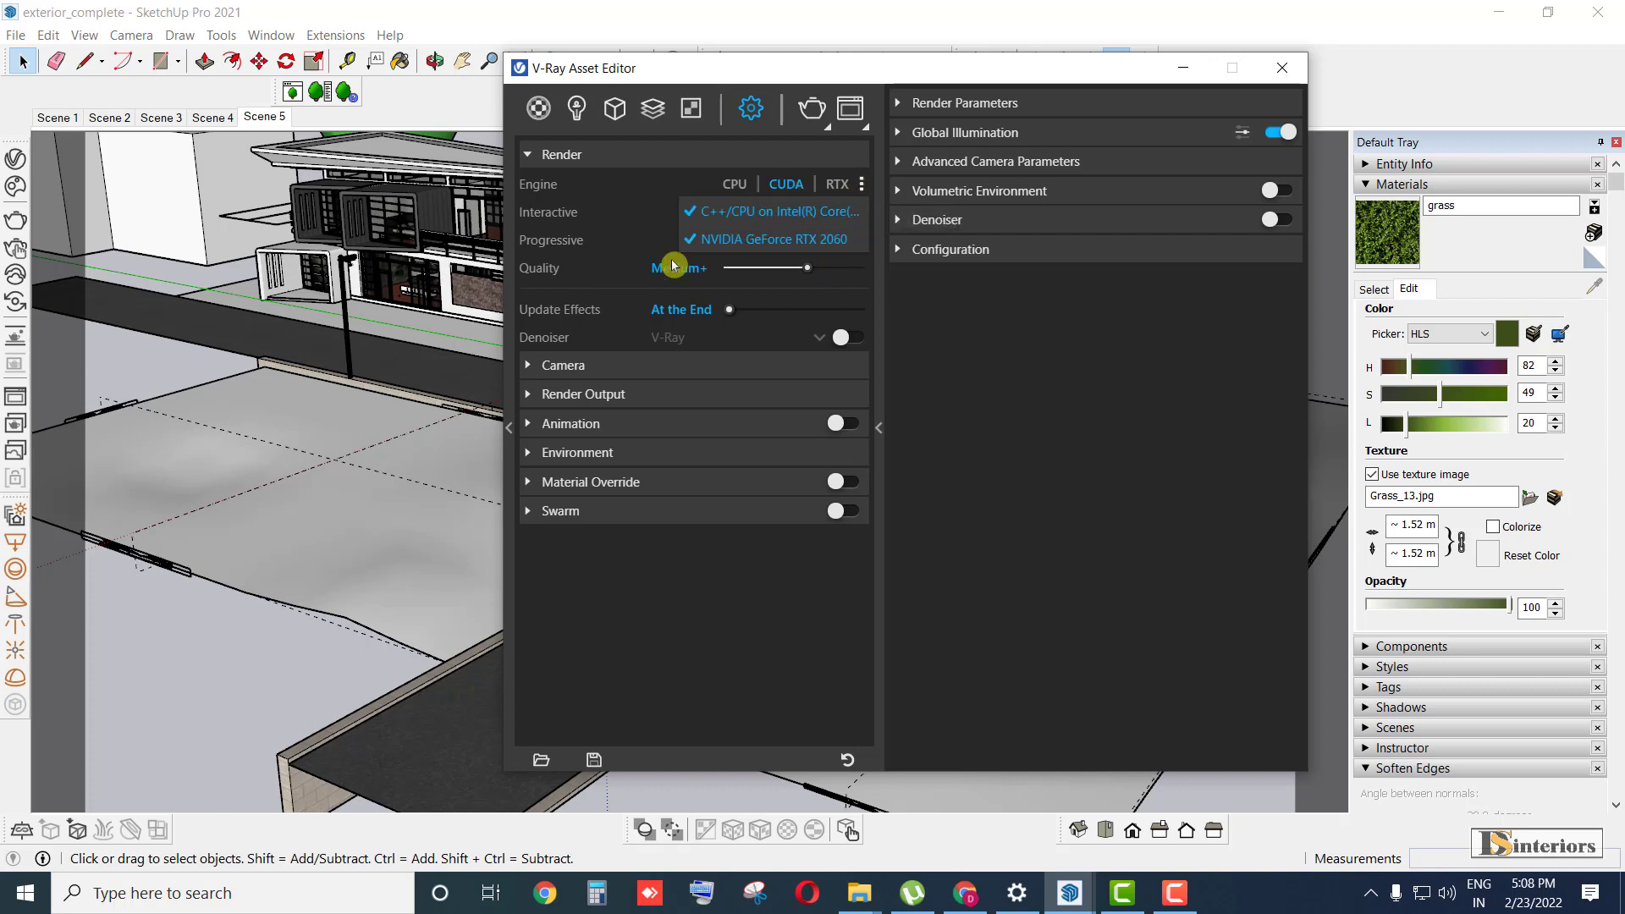
click(786, 184)
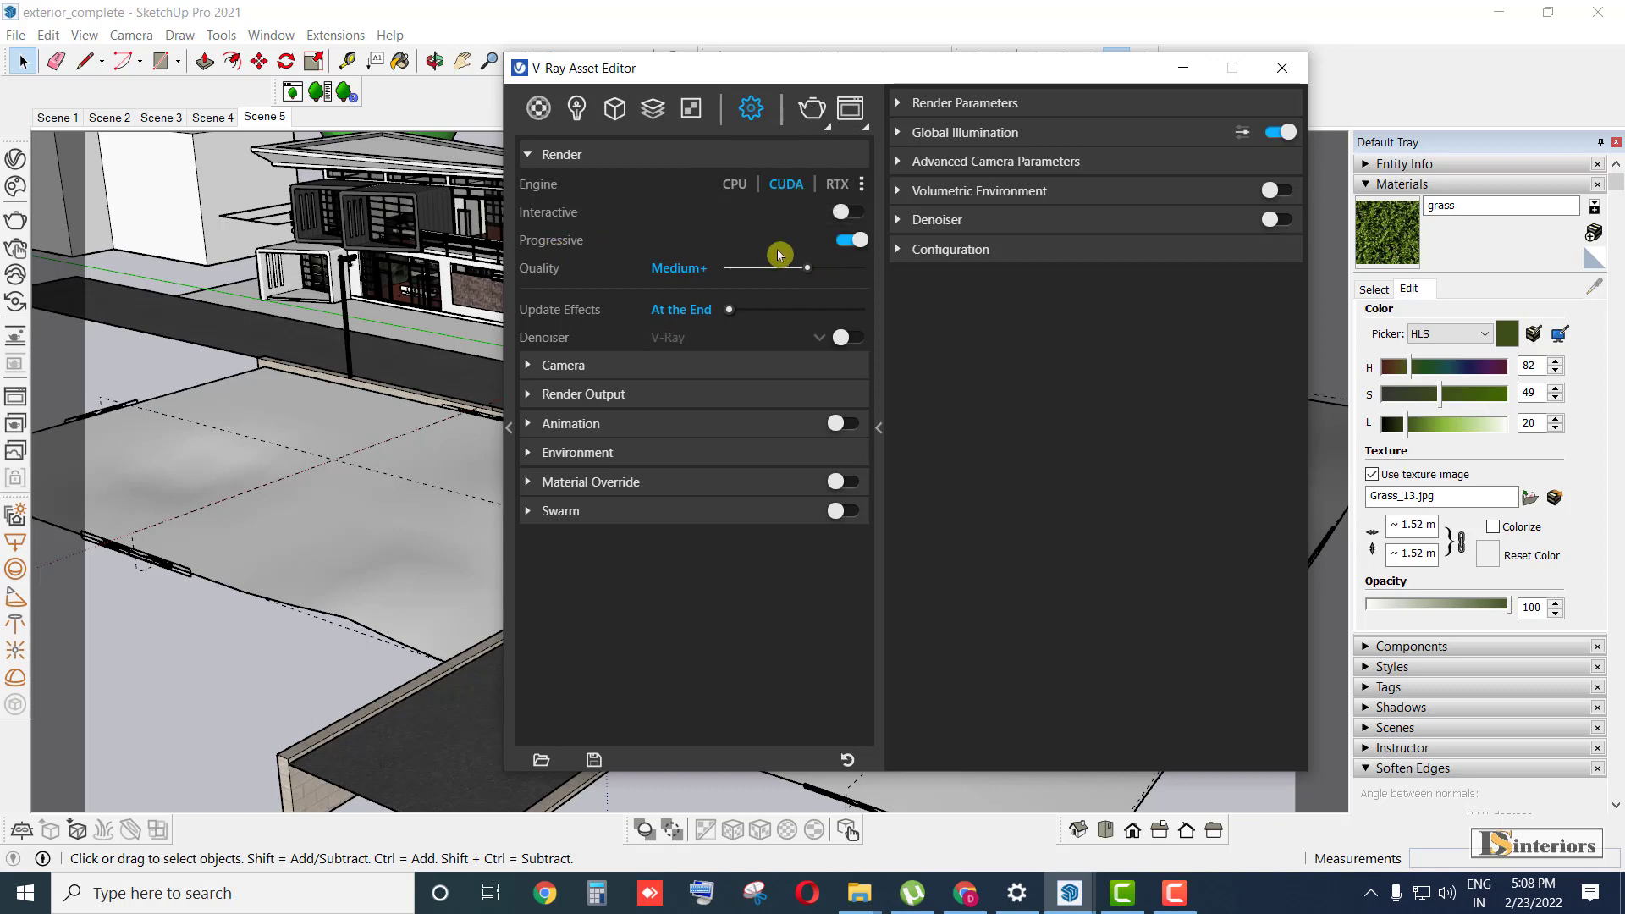
click(850, 241)
mouse_move(810, 271)
mouse_down()
mouse_move(860, 276)
mouse_move(841, 270)
mouse_up()
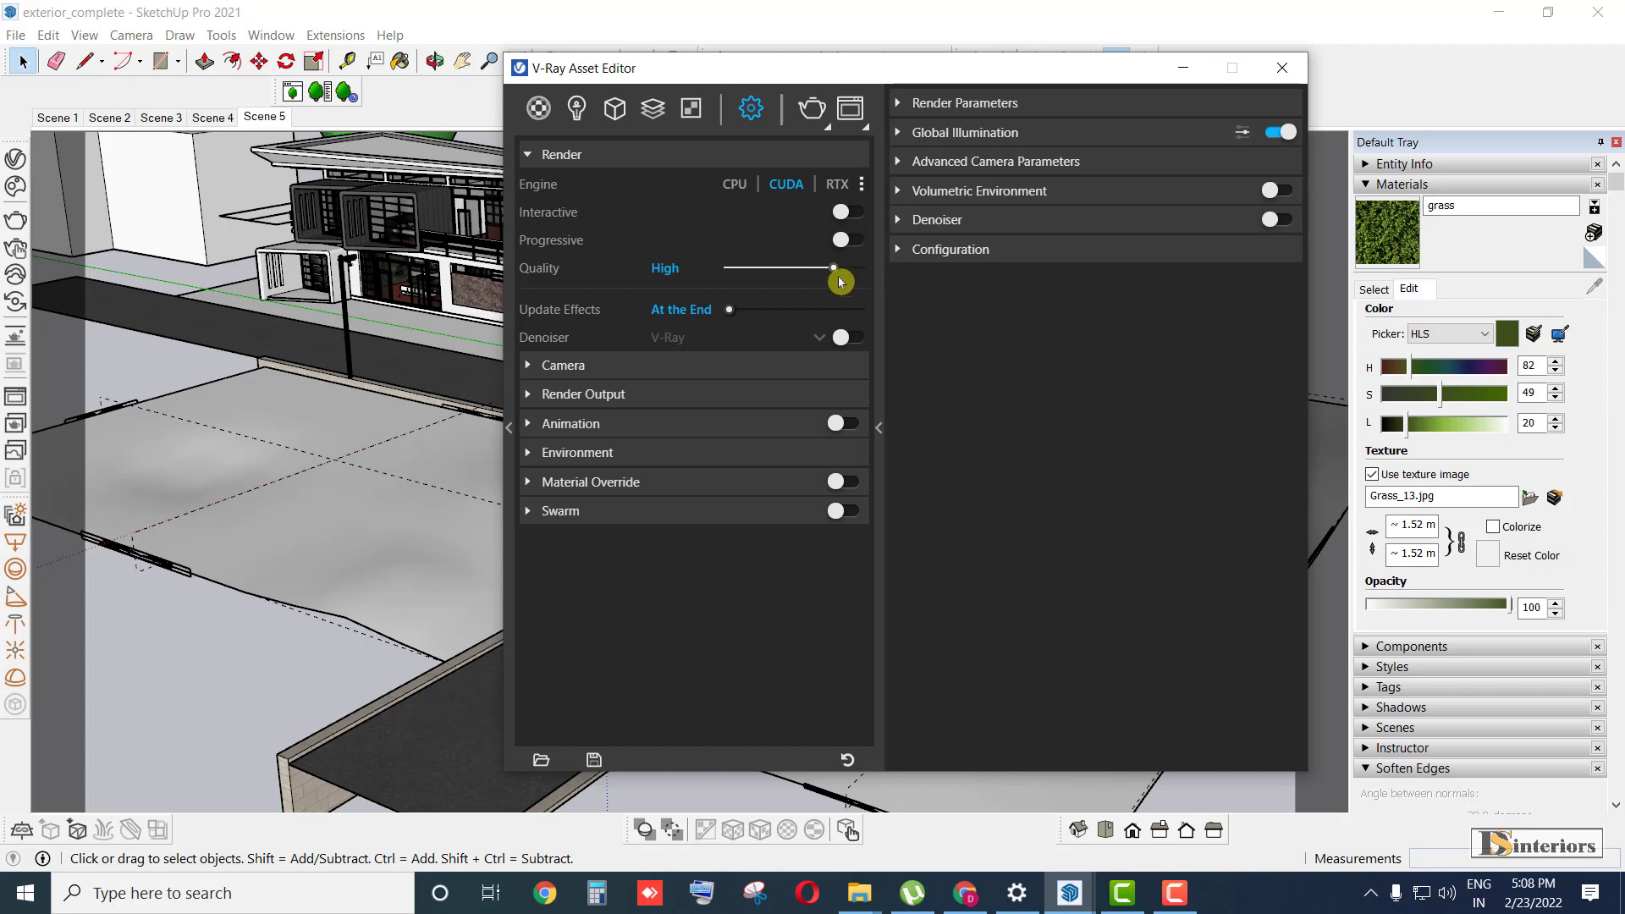
- Enable the V-Ray denoiser and choose its Strong preset
click(859, 340)
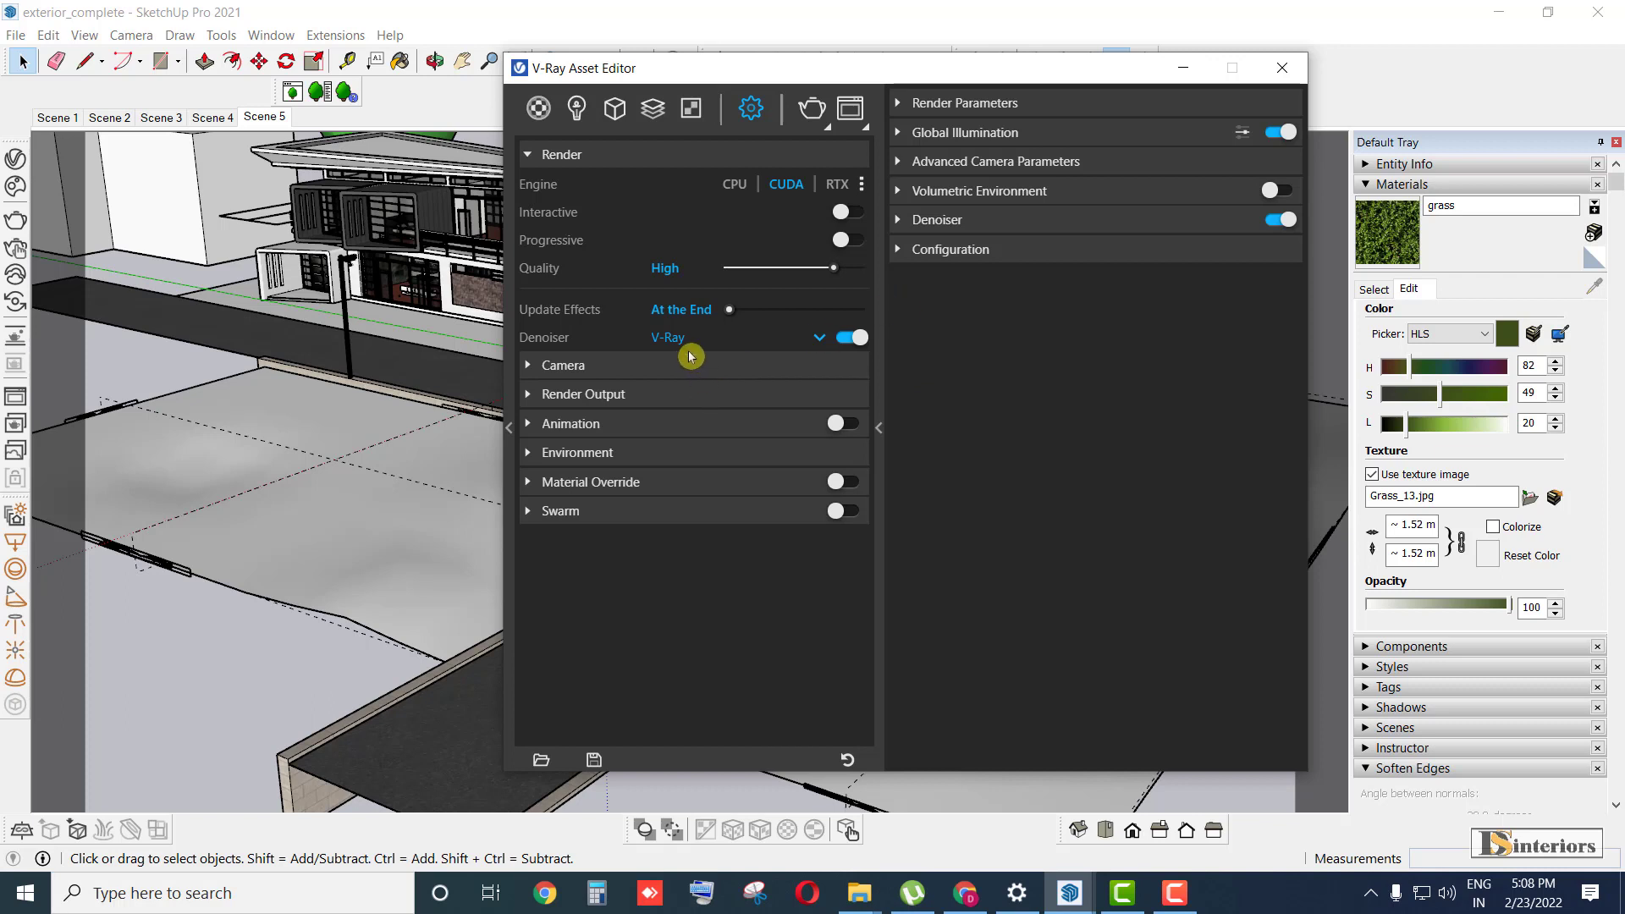
click(949, 220)
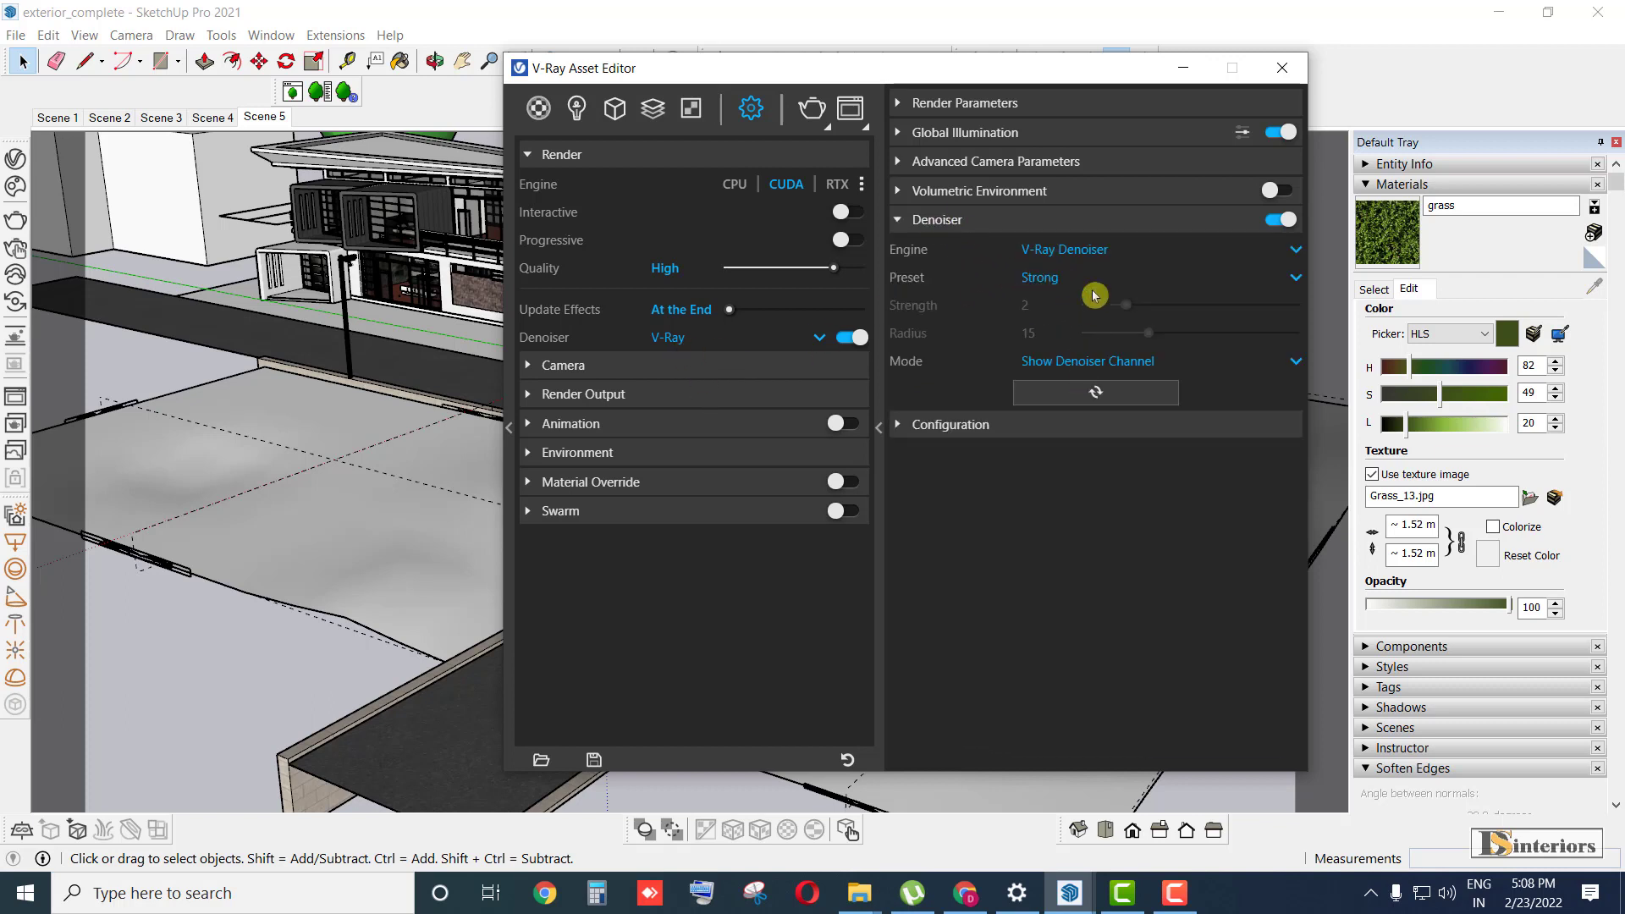
click(1295, 279)
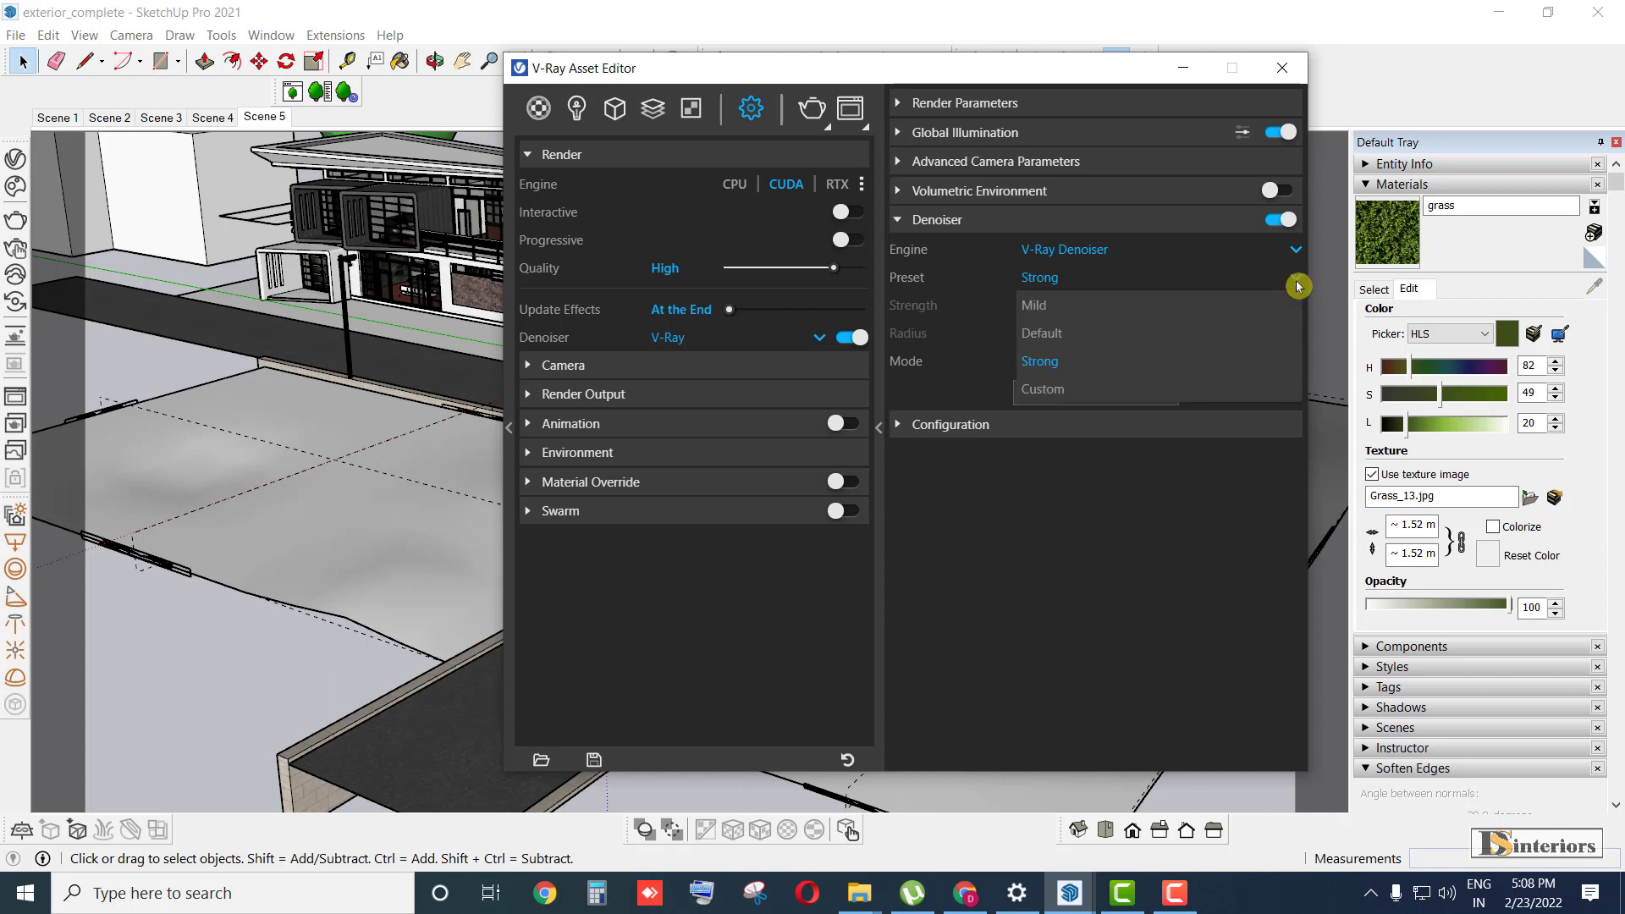
click(1057, 359)
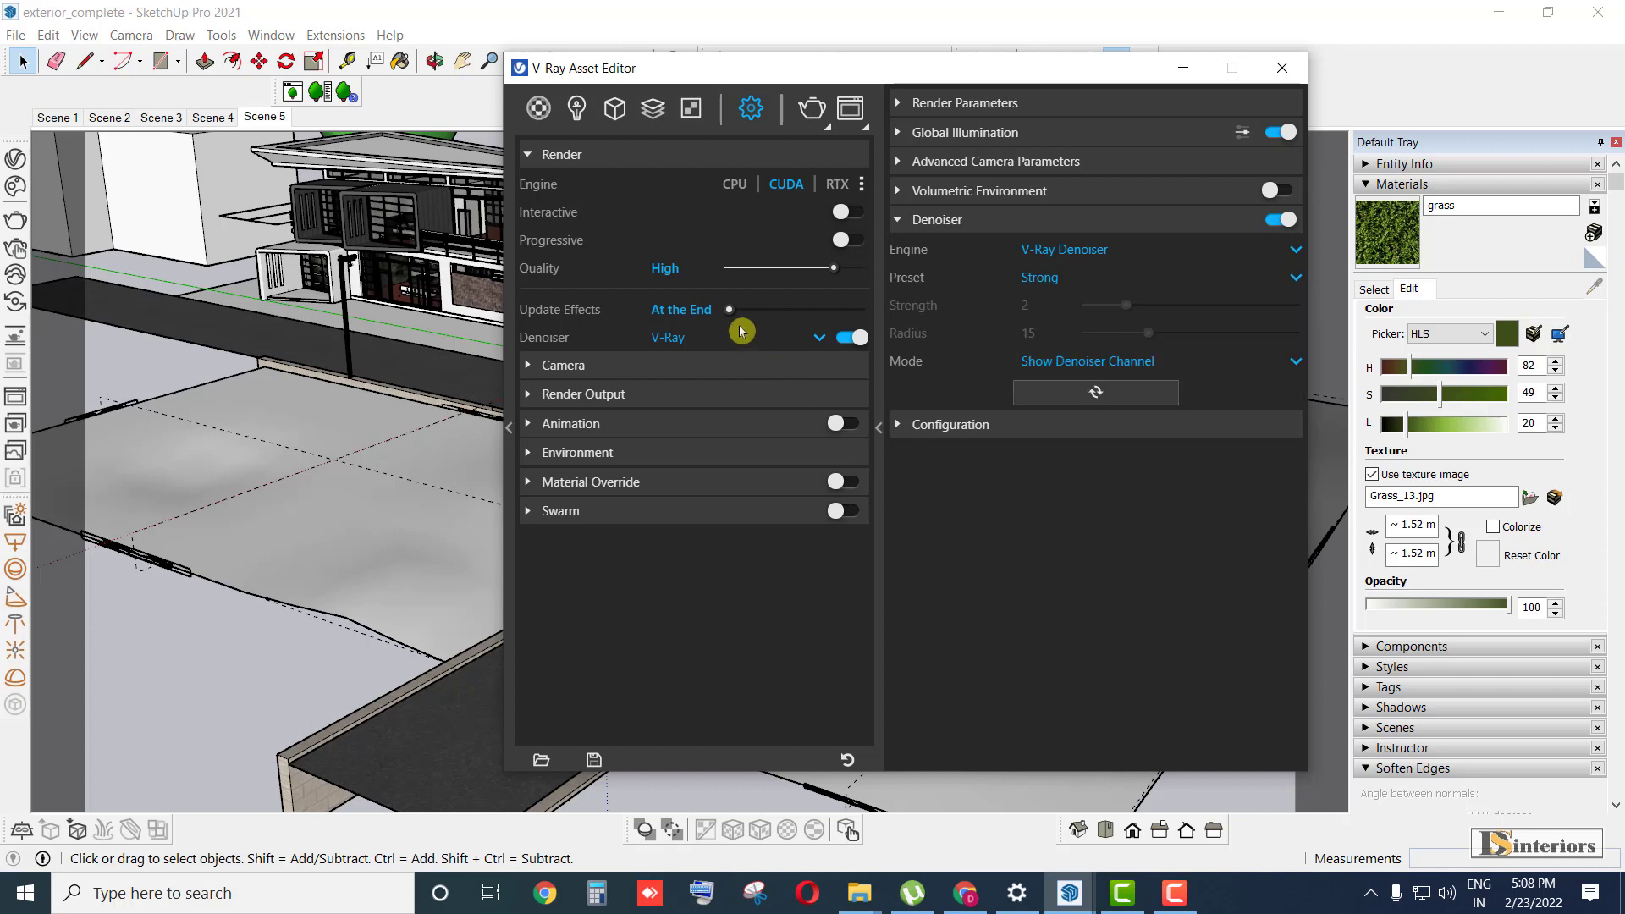
- Review the V-Ray camera exposure settings and the render output's image width and height
click(776, 160)
click(613, 184)
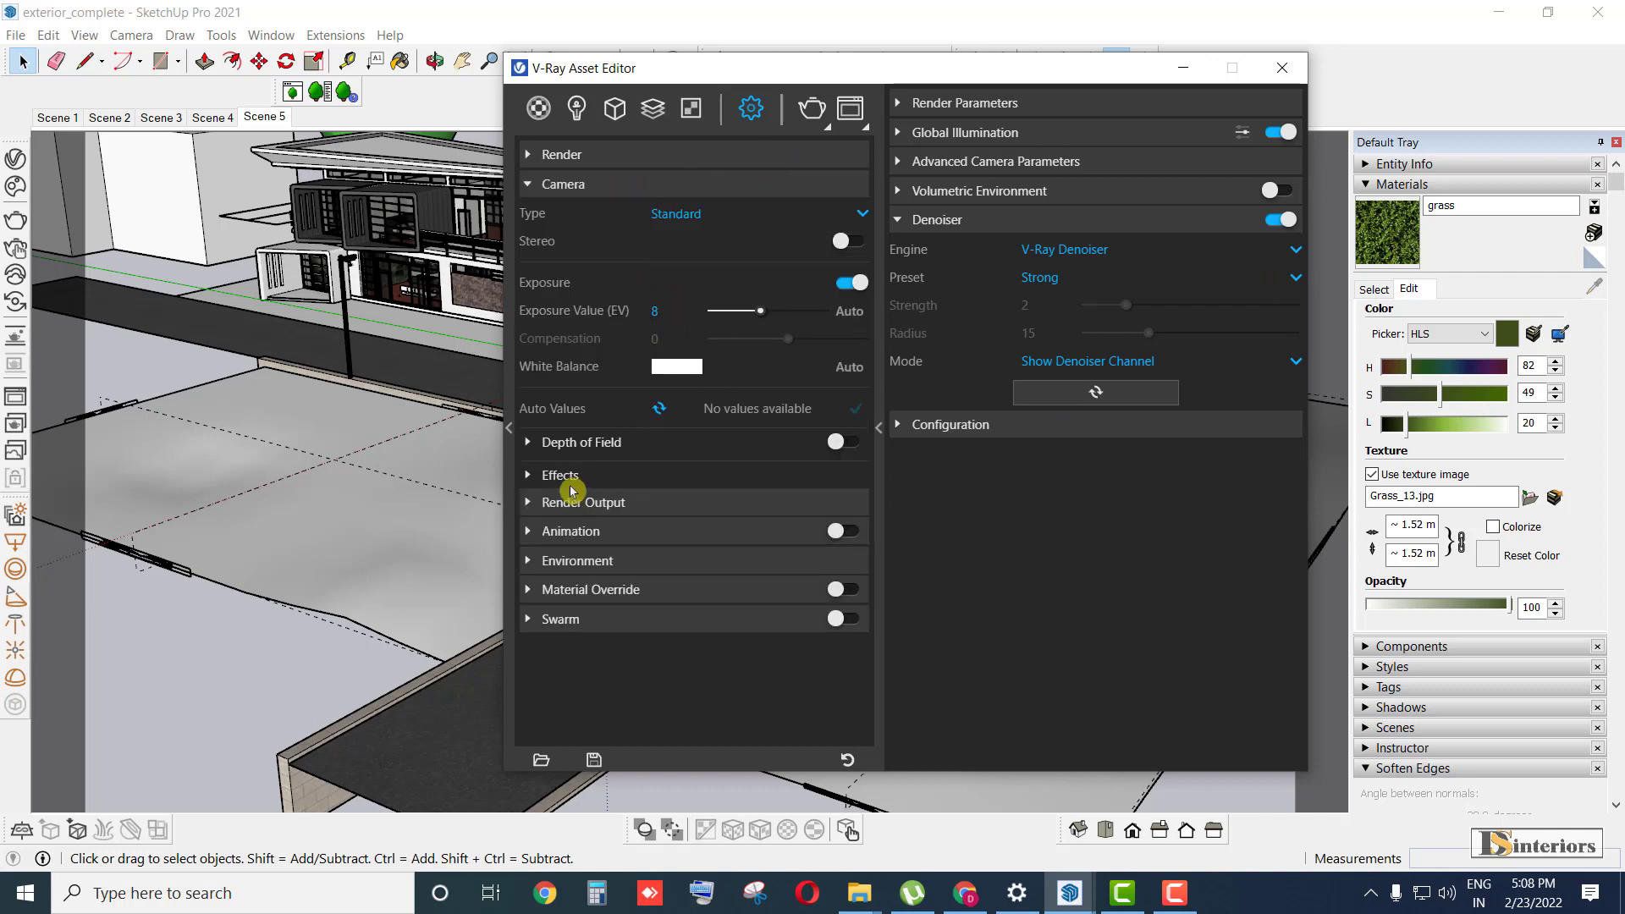
click(599, 185)
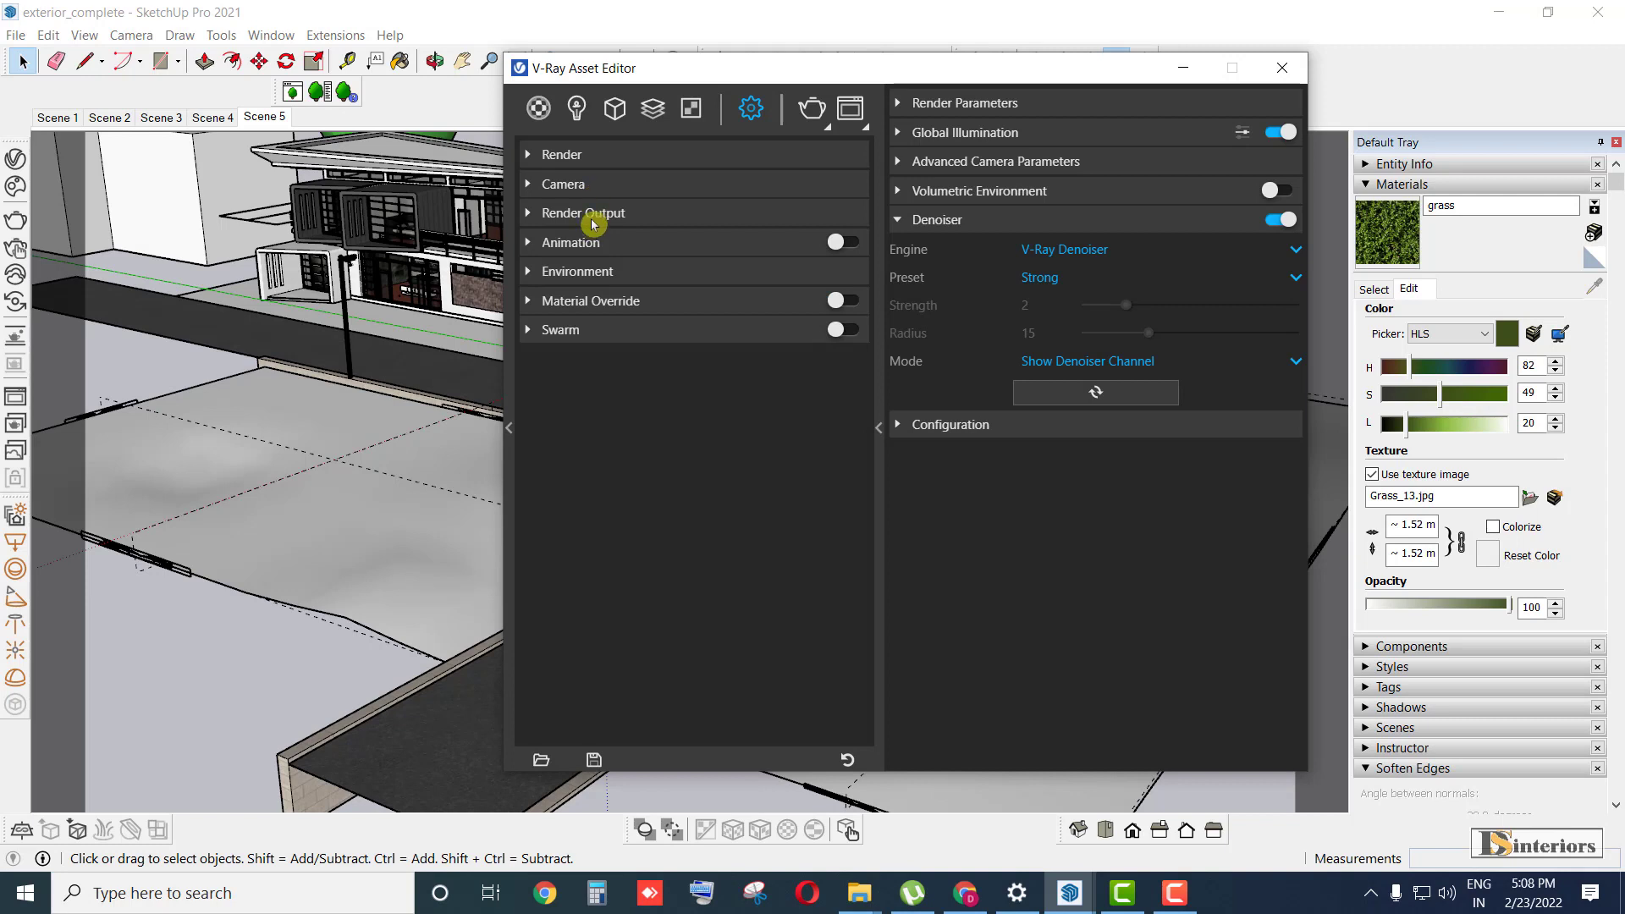
click(594, 217)
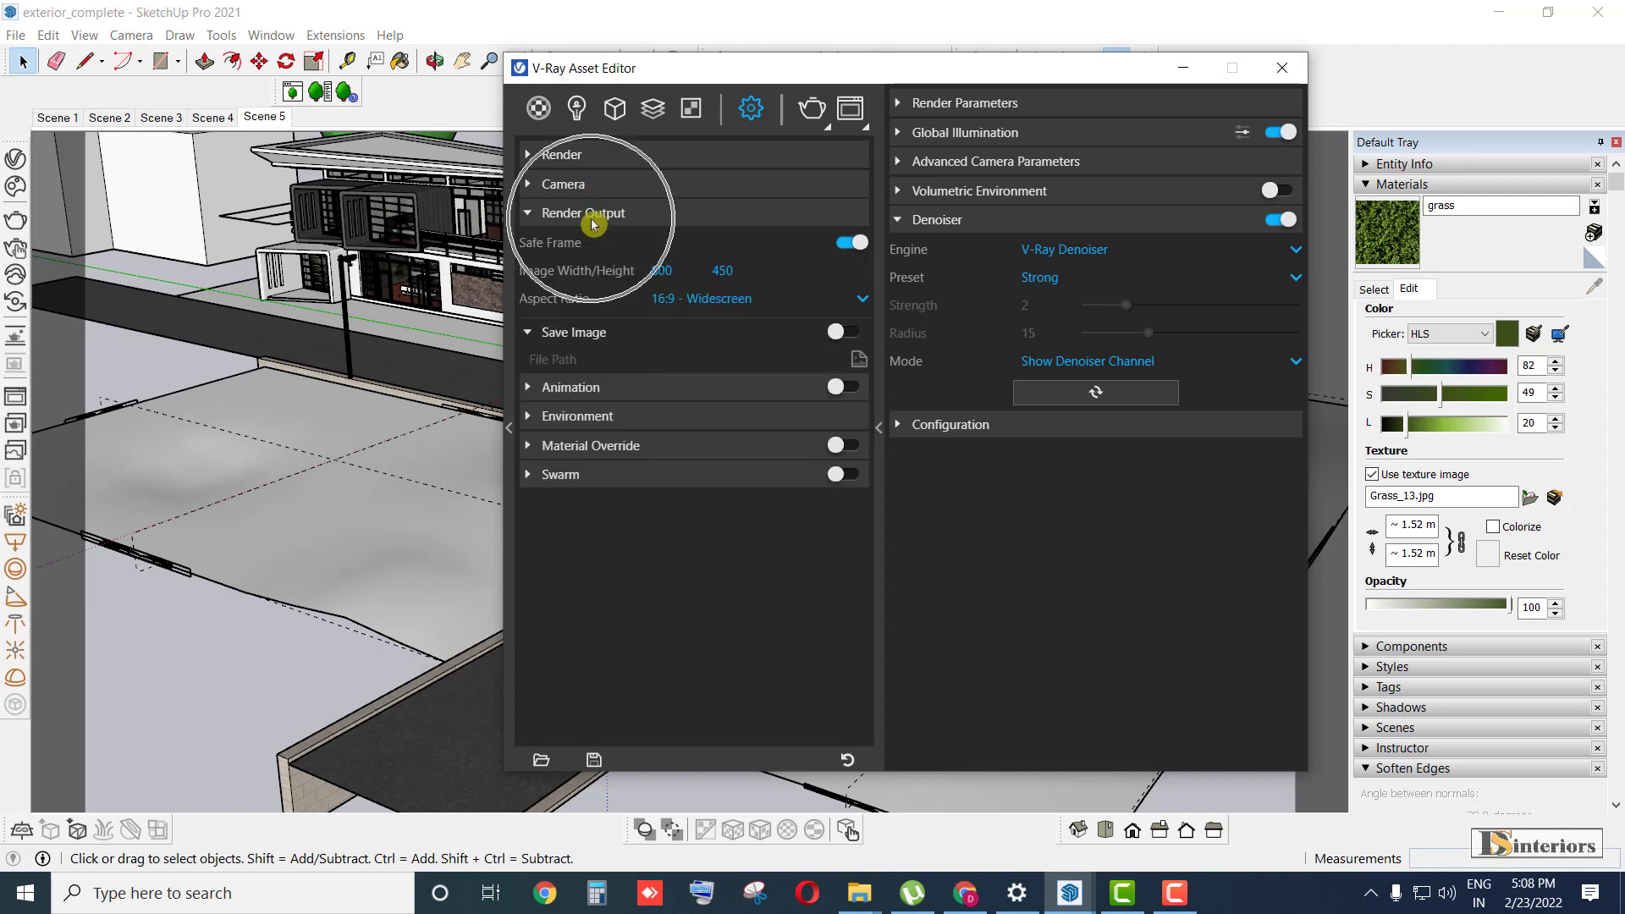
click(661, 270)
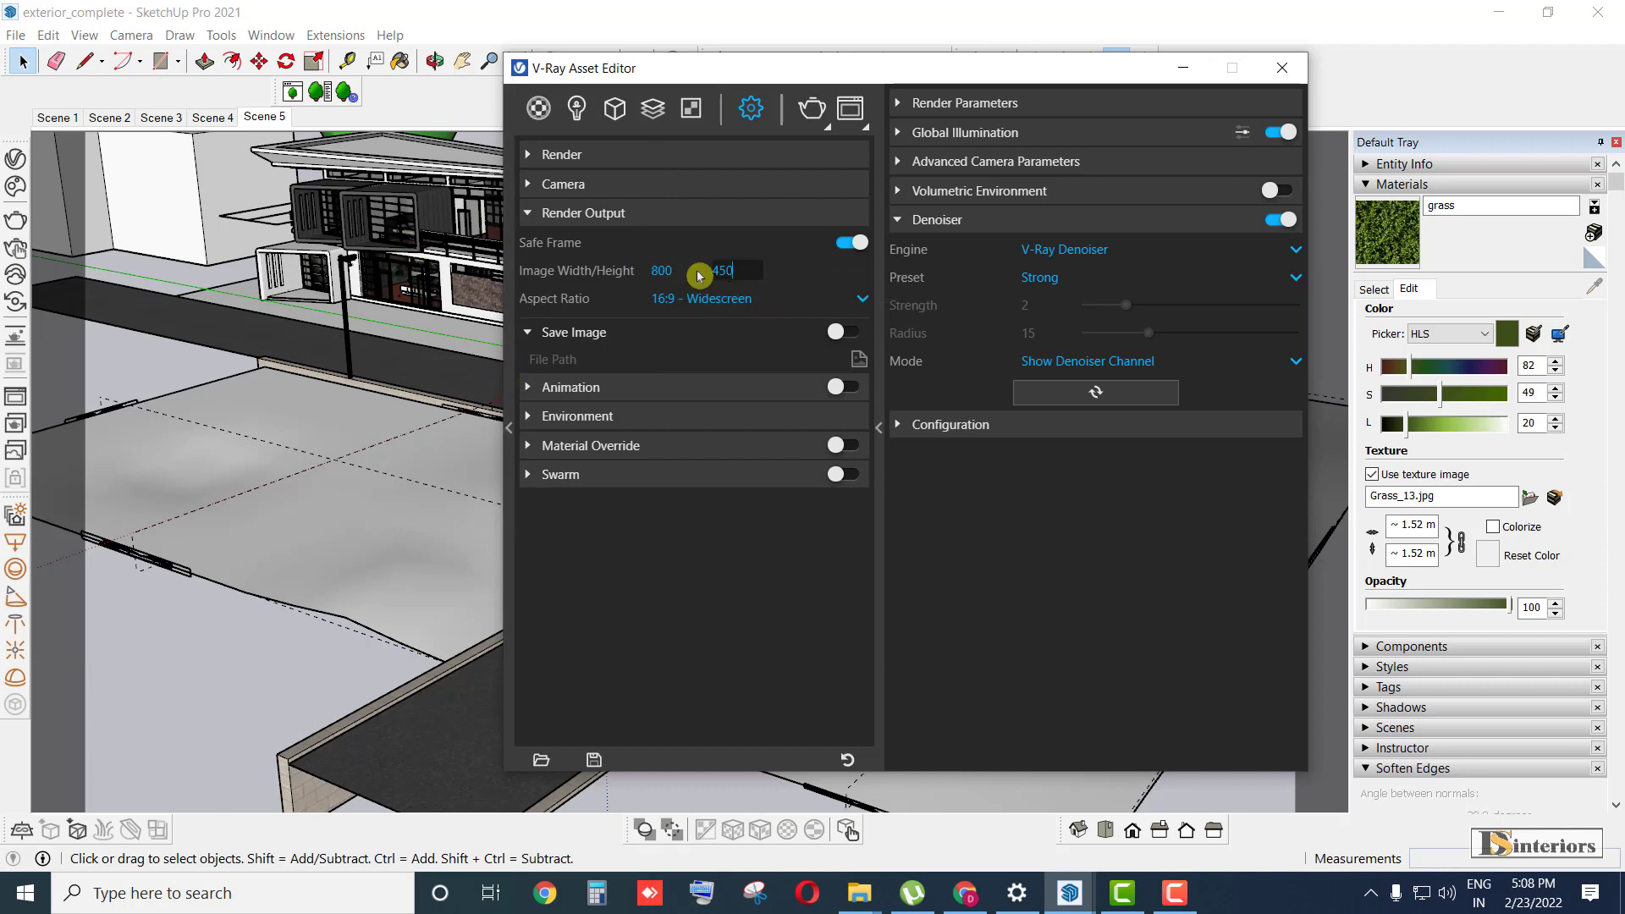
key(Tab)
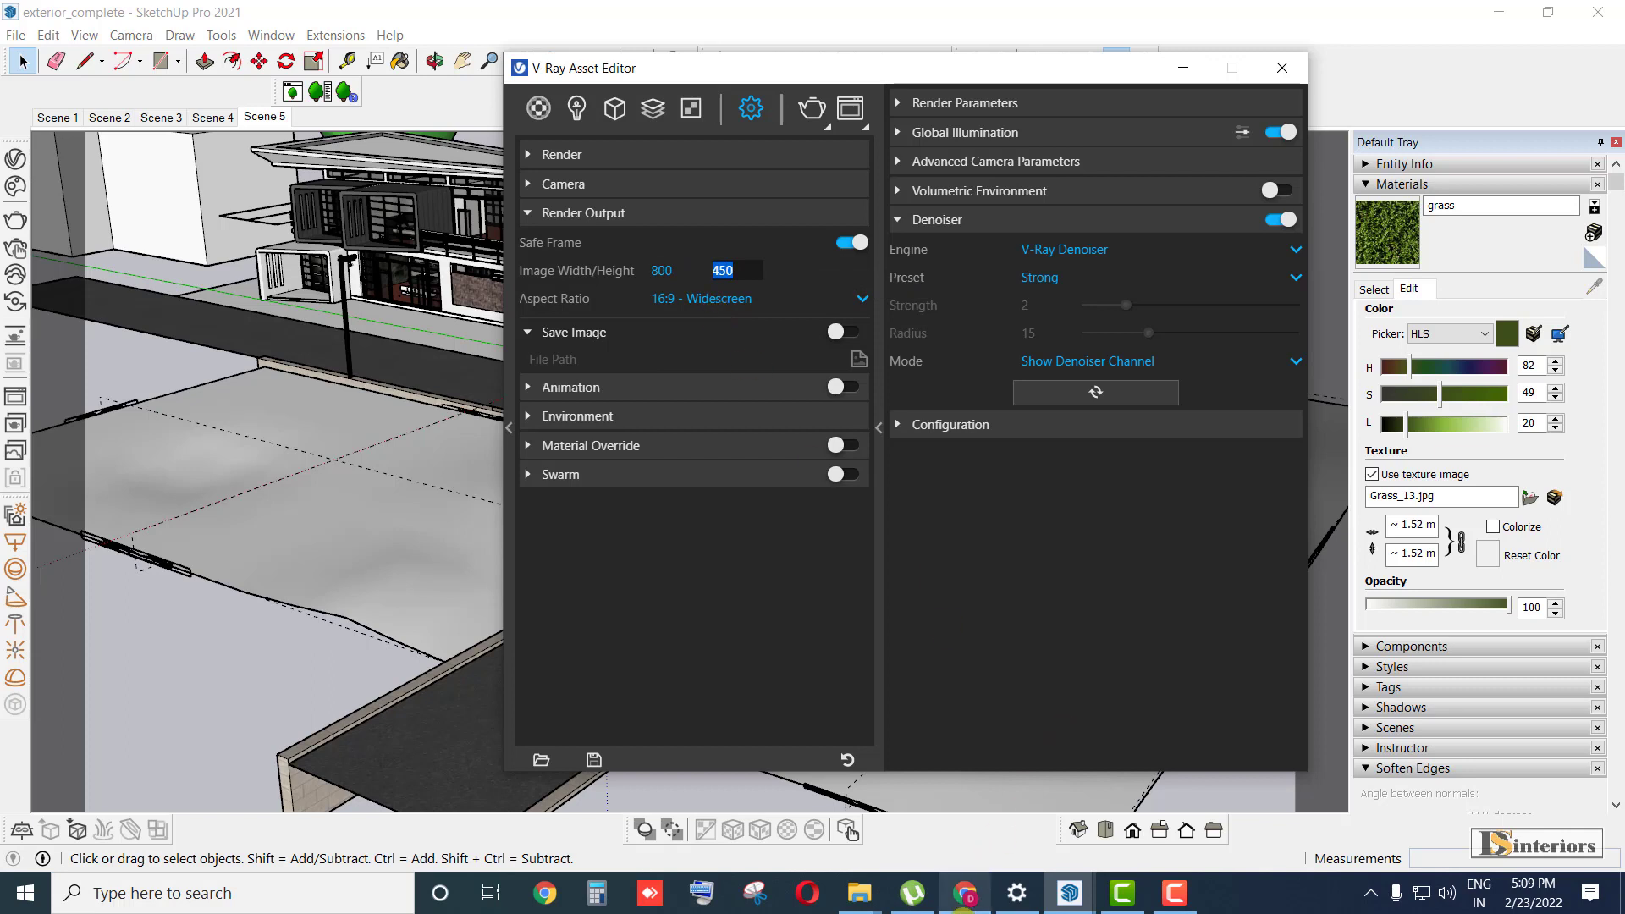
- Switch to Chrome, search for "2k resolution", and open the chart comparing 720p to 8K pixel dimensions
click(964, 892)
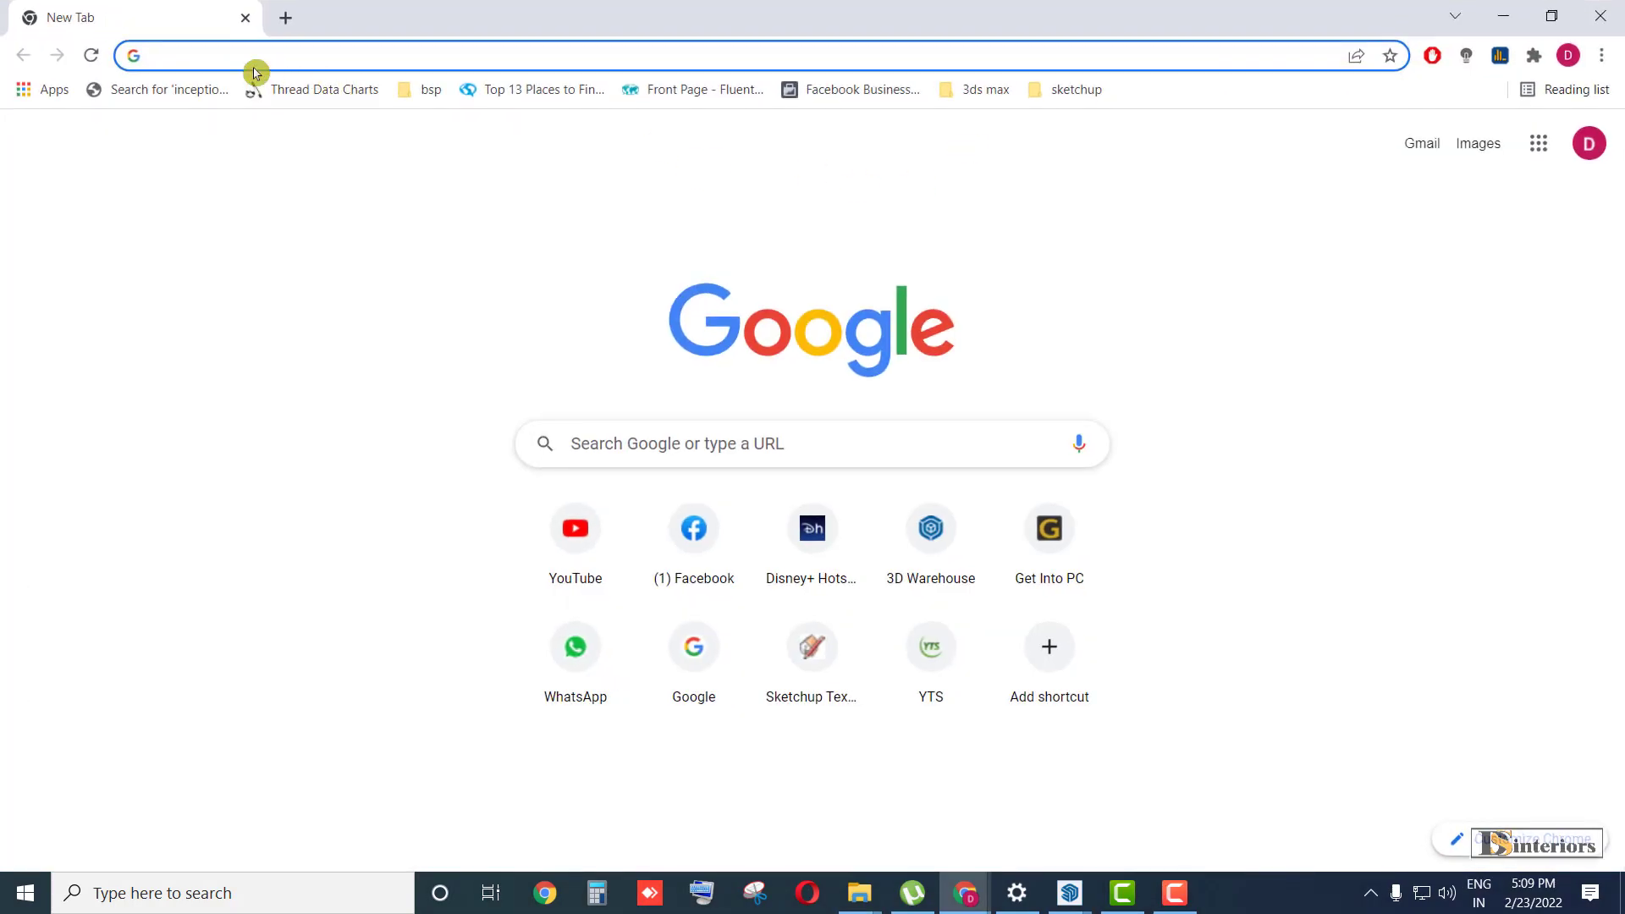
click(213, 51)
text(2k)
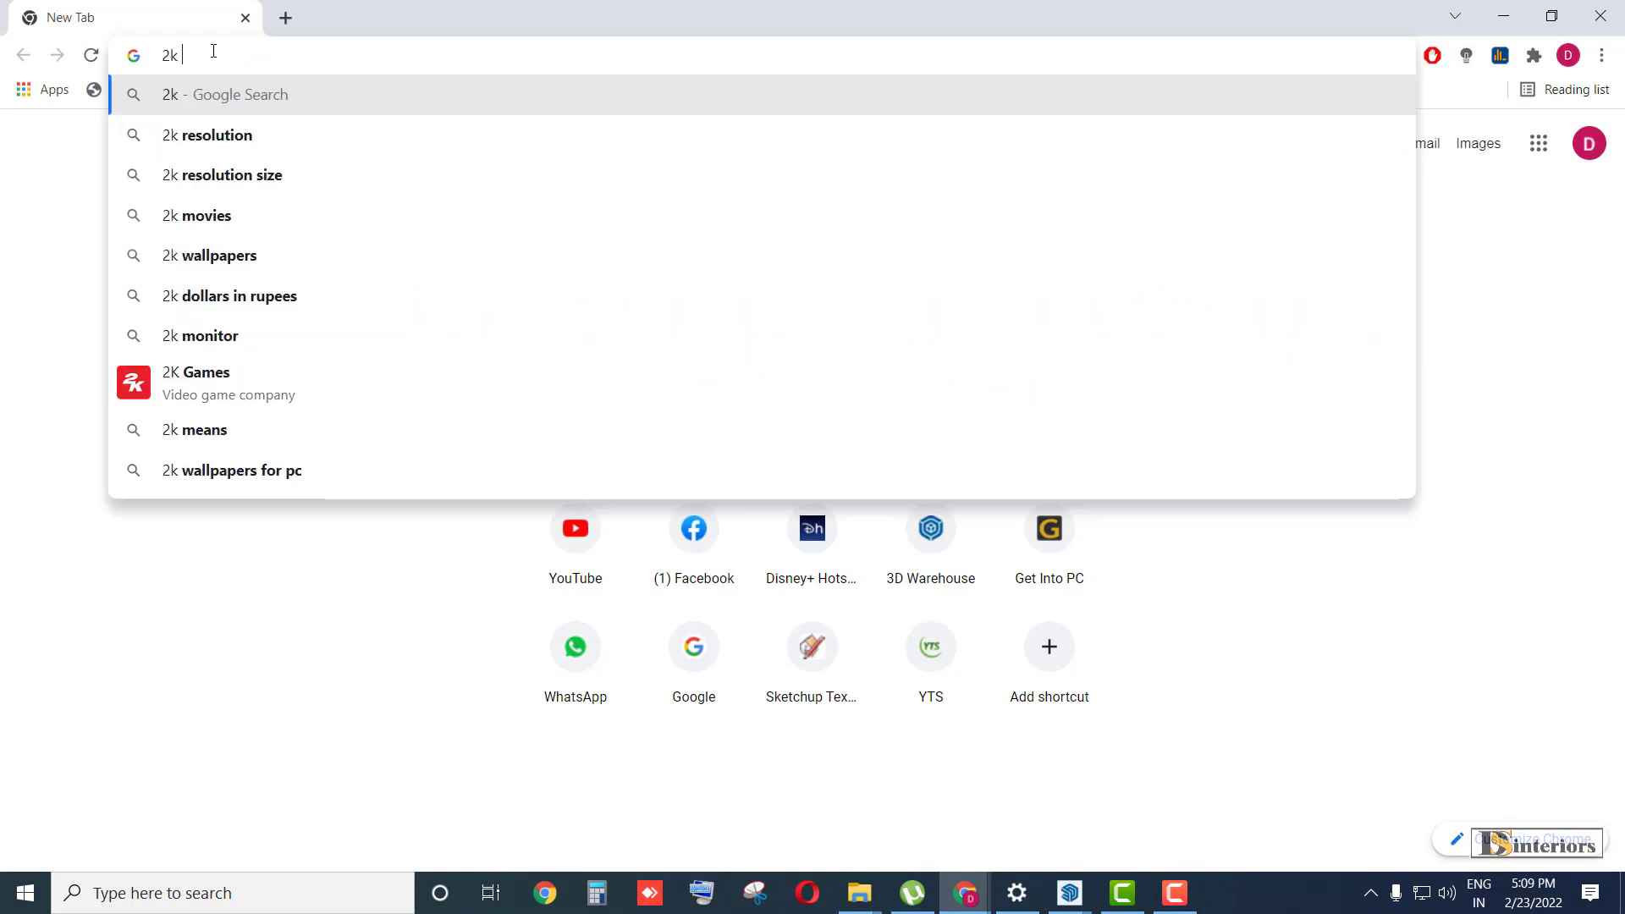
click(265, 140)
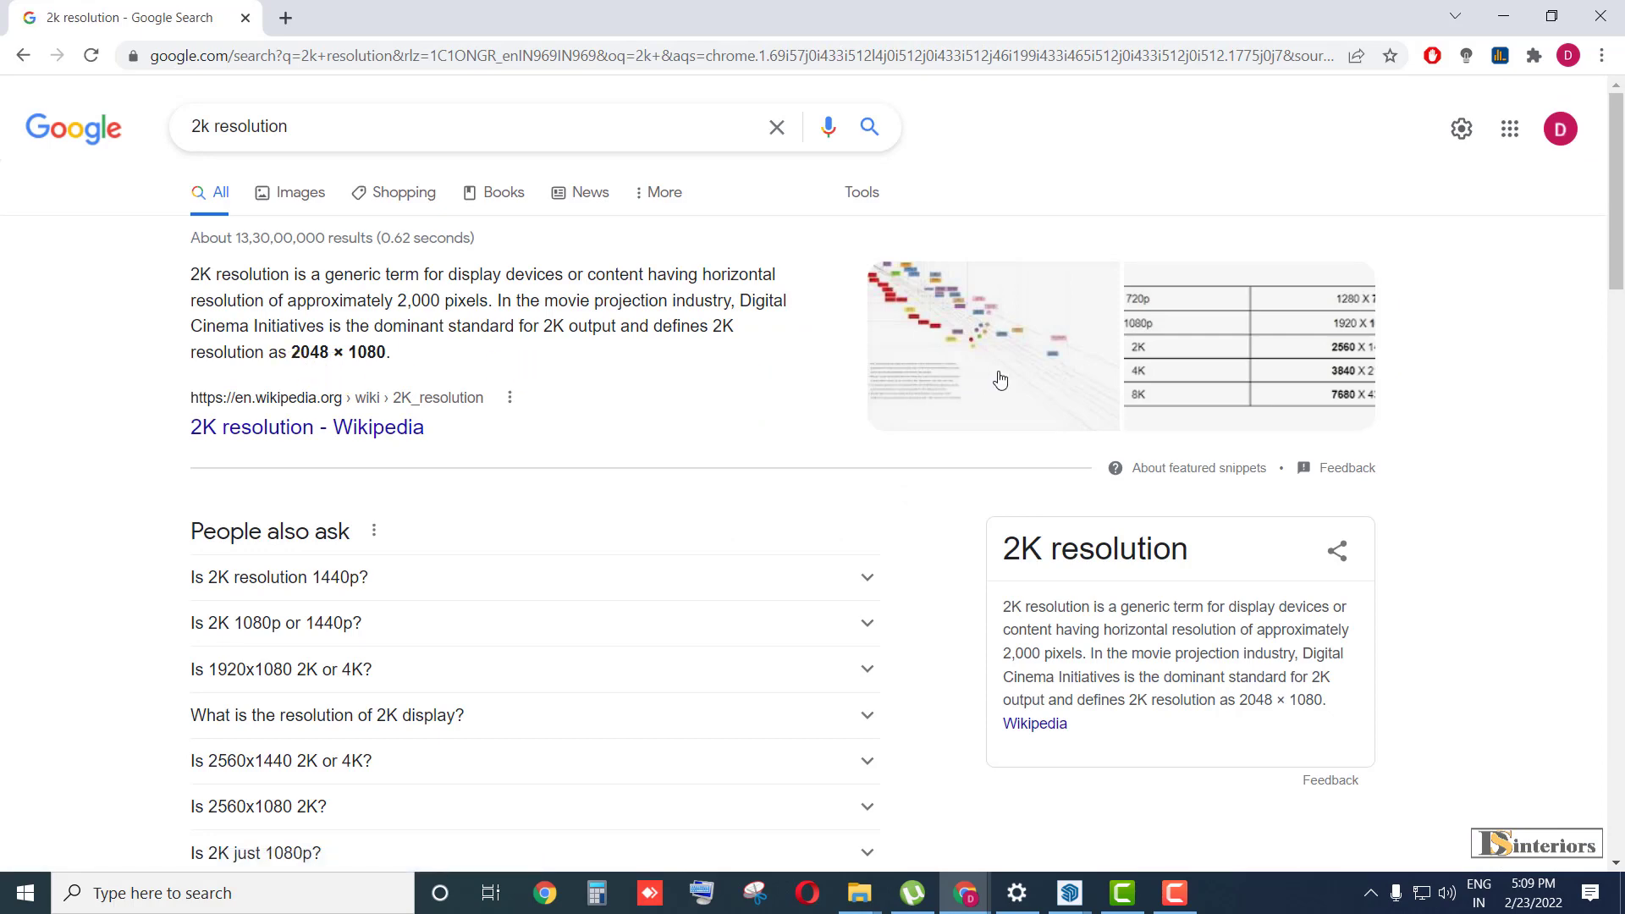
scroll(550, 333, down, 4)
scroll(722, 291, up, 4)
click(1222, 341)
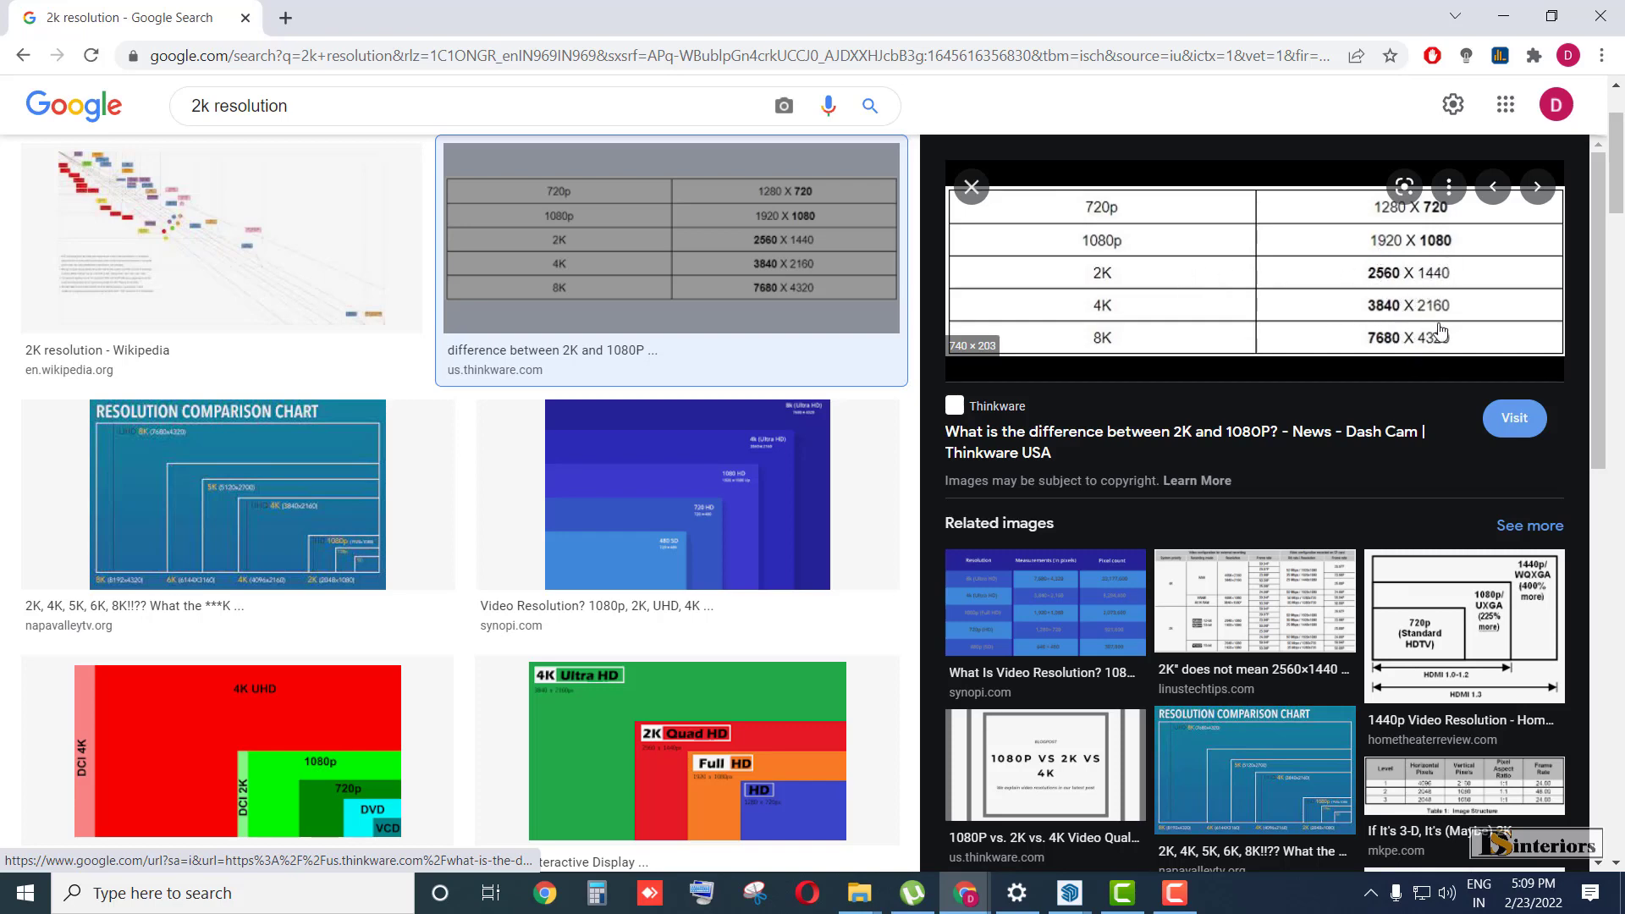
- Return to the V-Ray Asset Editor and set the render output size to 1920 × 1080
key(alt+Tab)
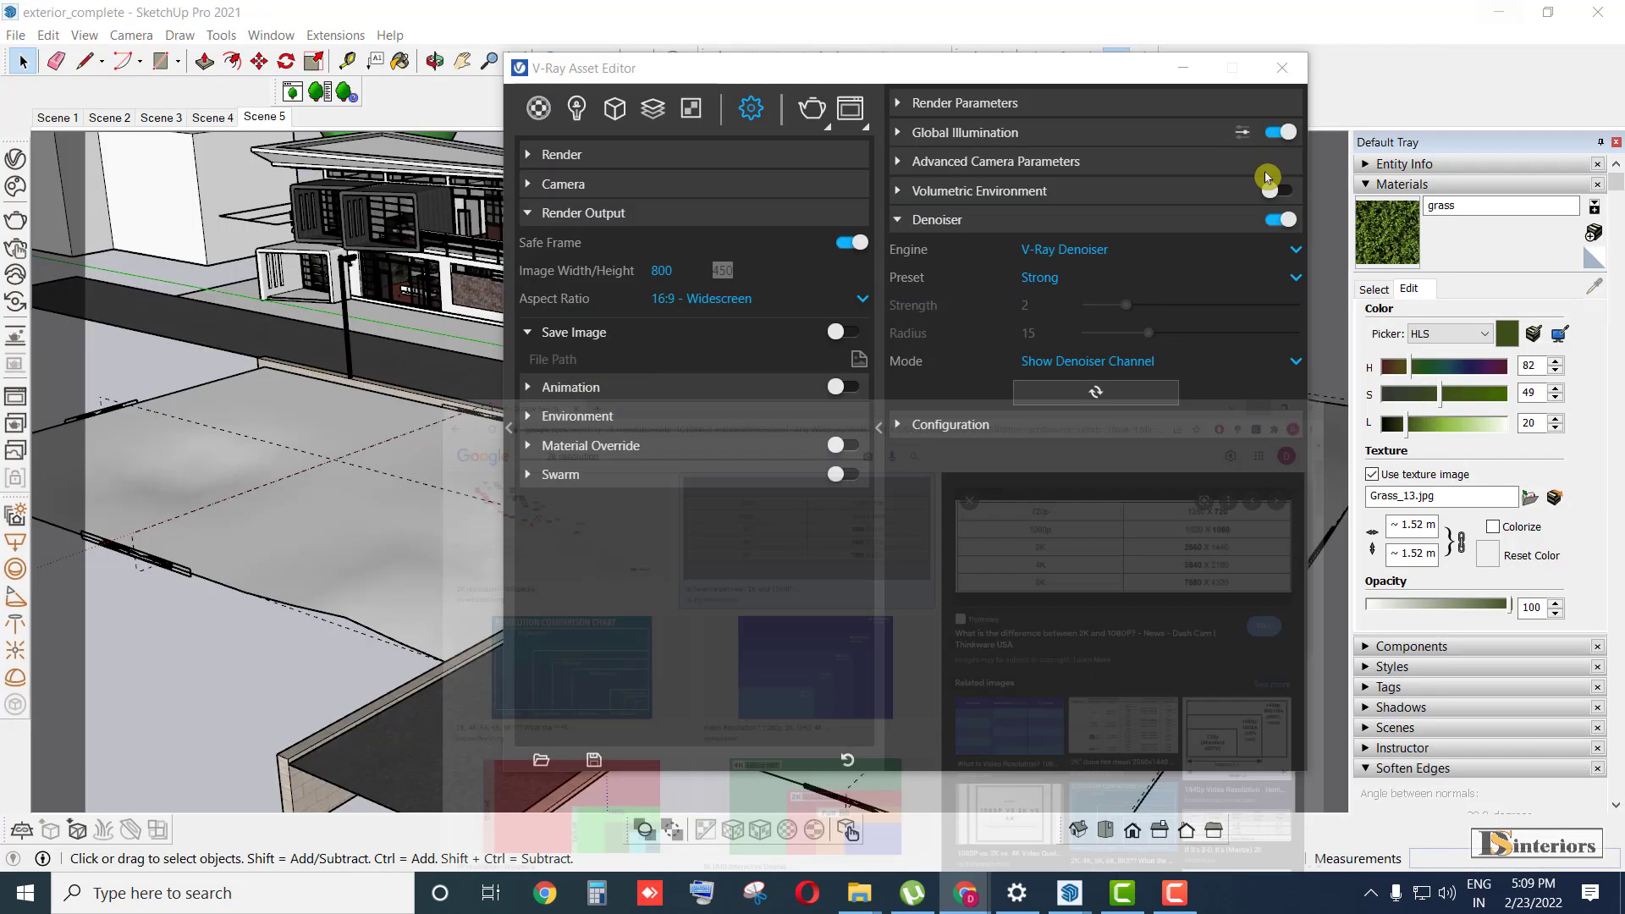
click(749, 271)
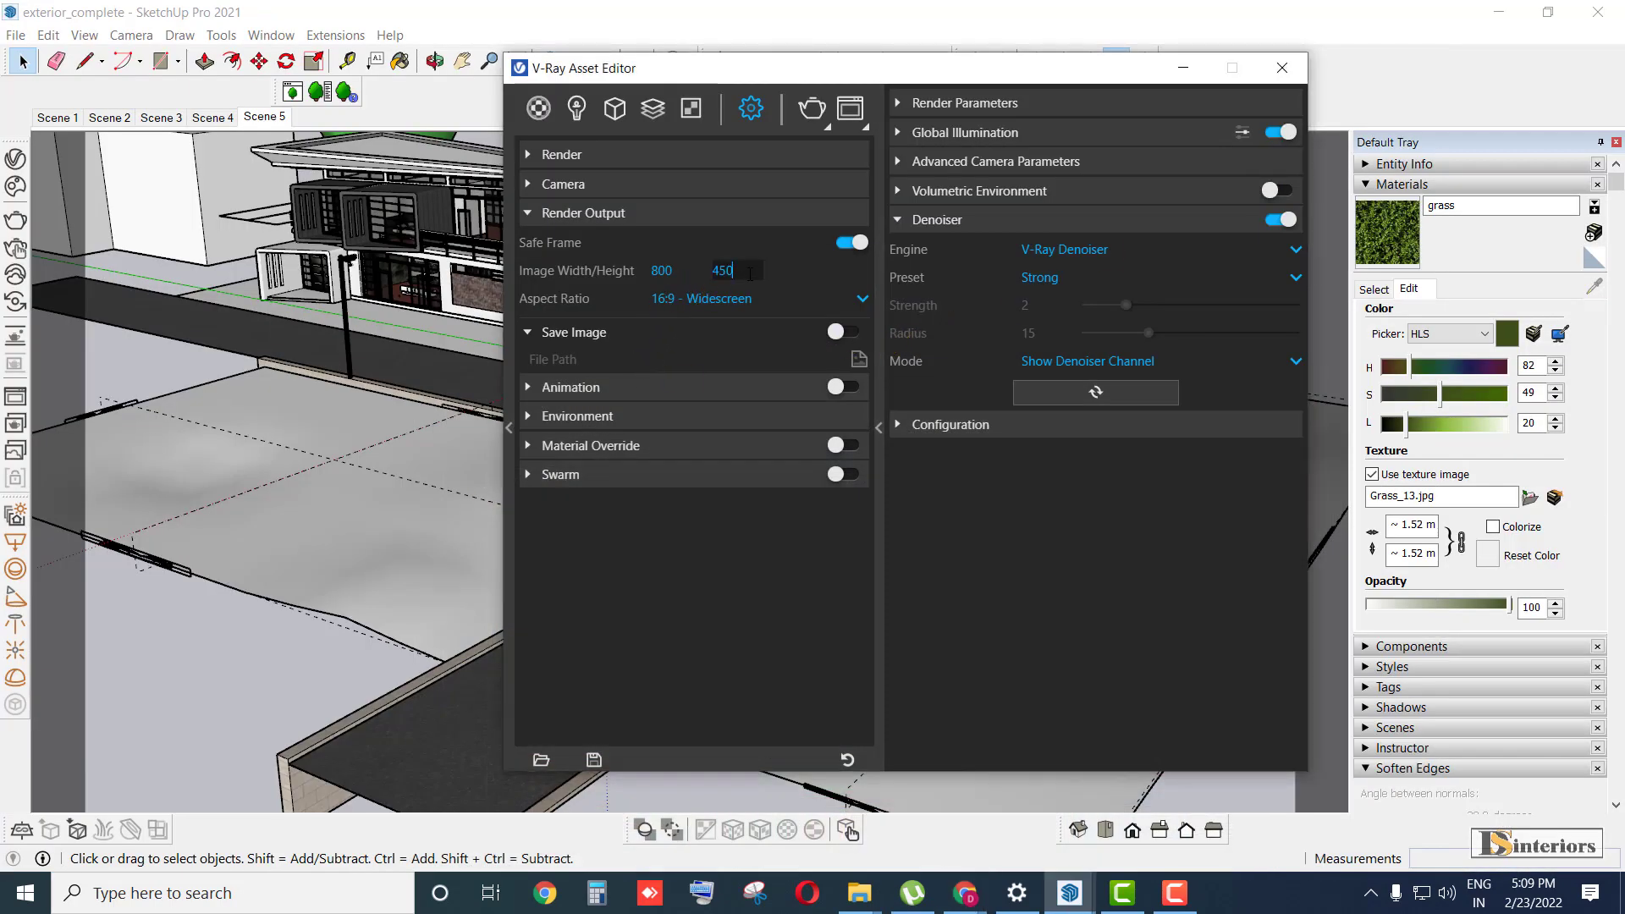
text(10)
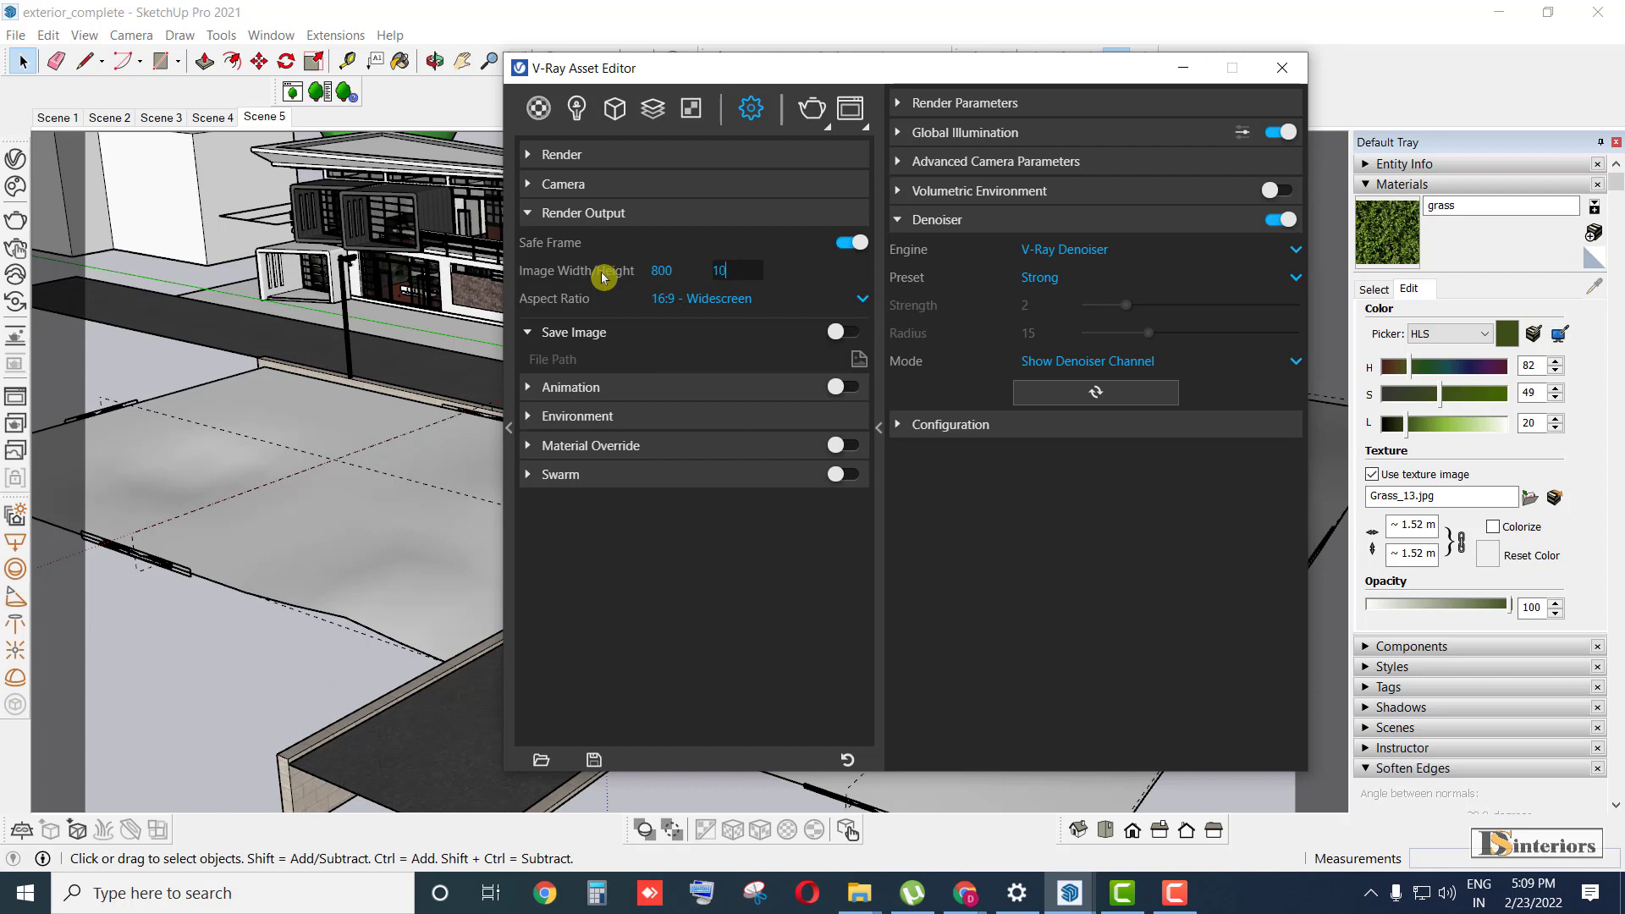
text(80)
click(668, 271)
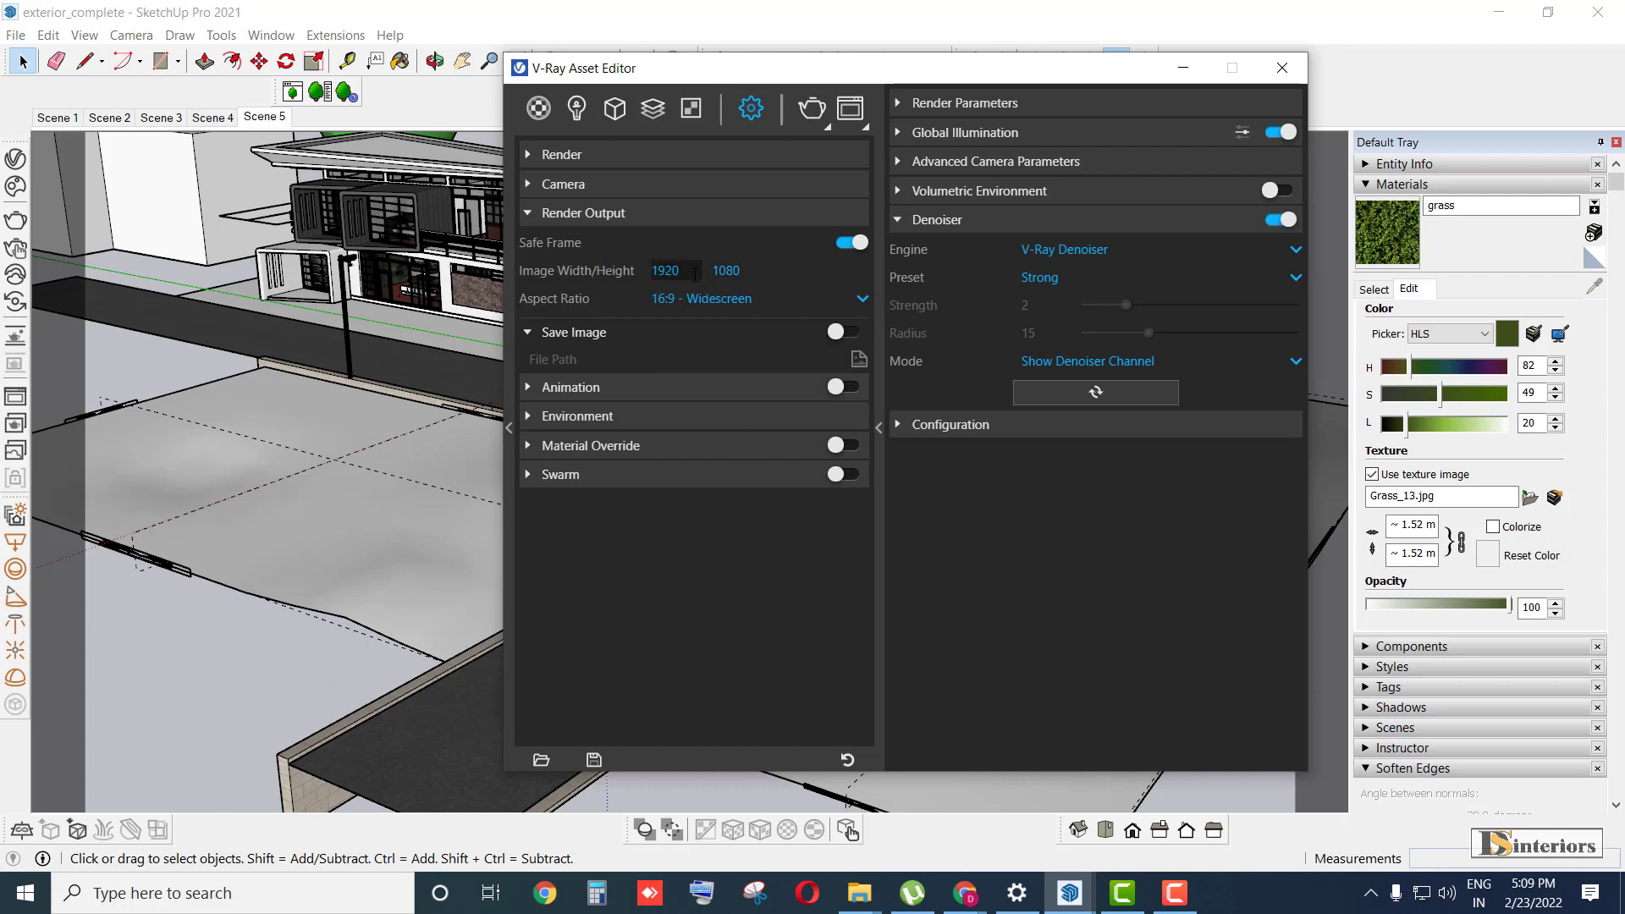
click(565, 218)
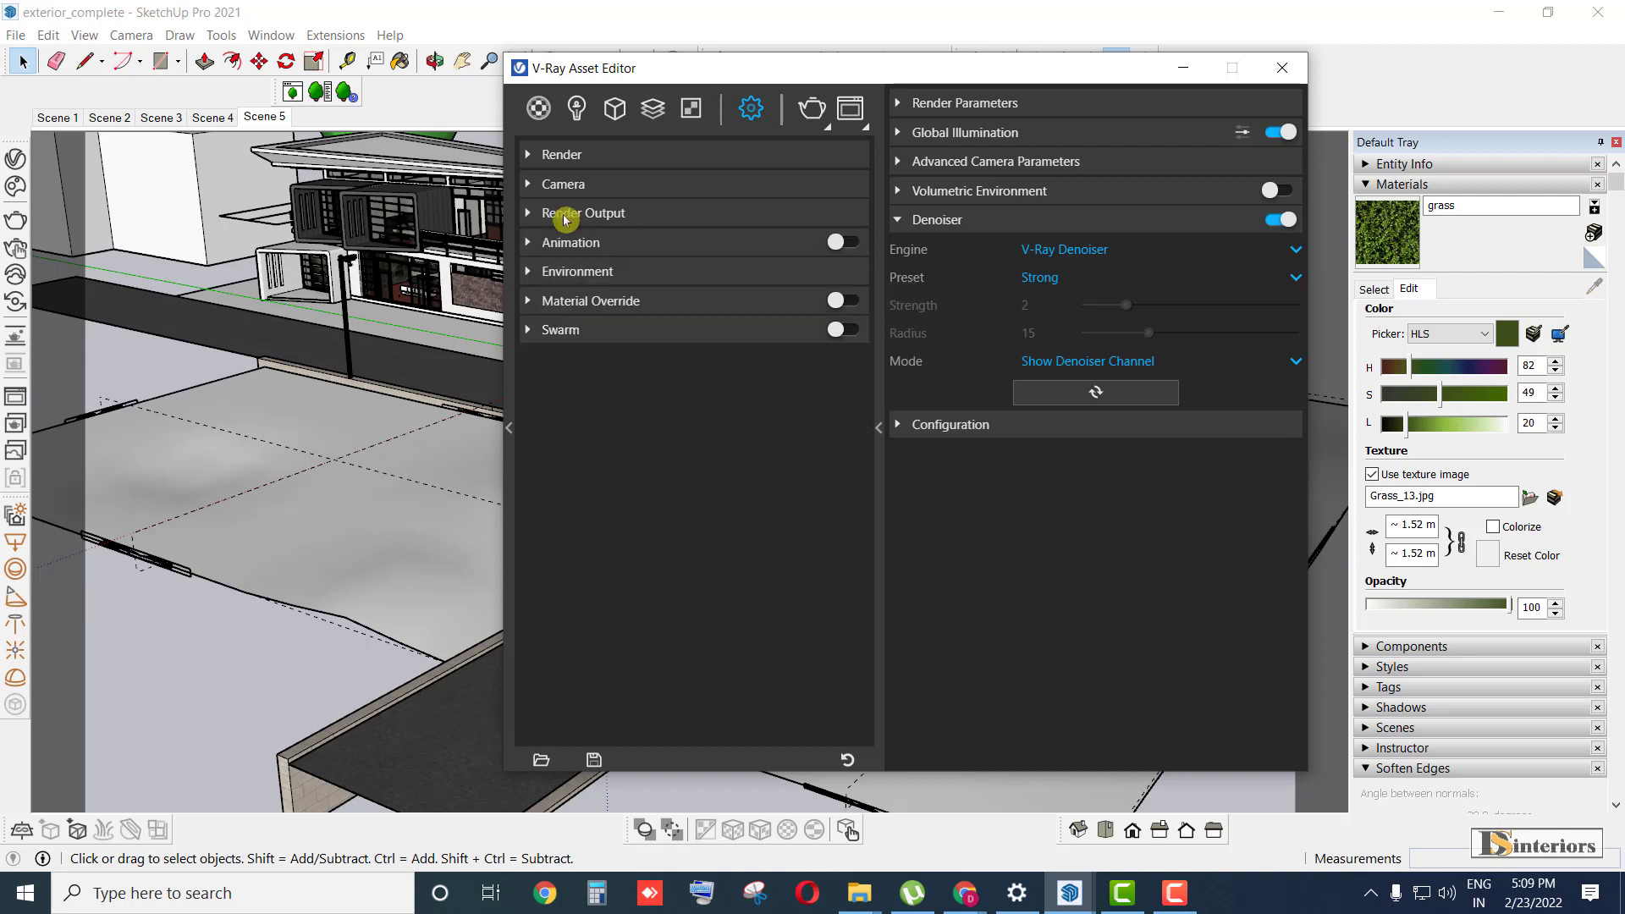
- Close the expanded camera settings and start the V-Ray render of the night scene
click(566, 219)
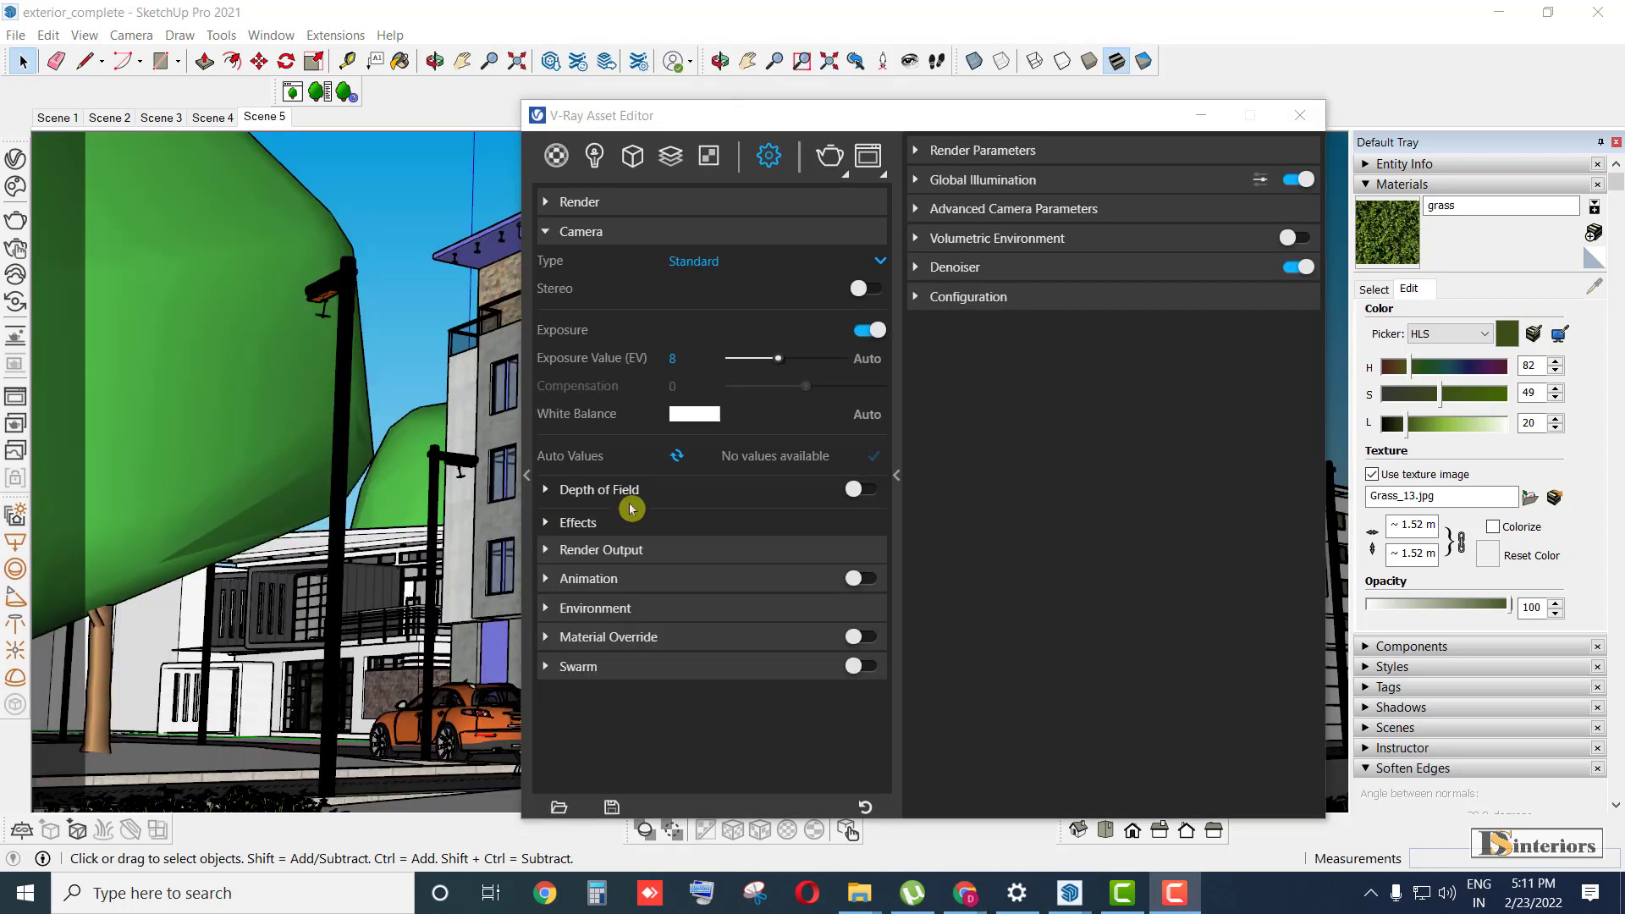
click(602, 233)
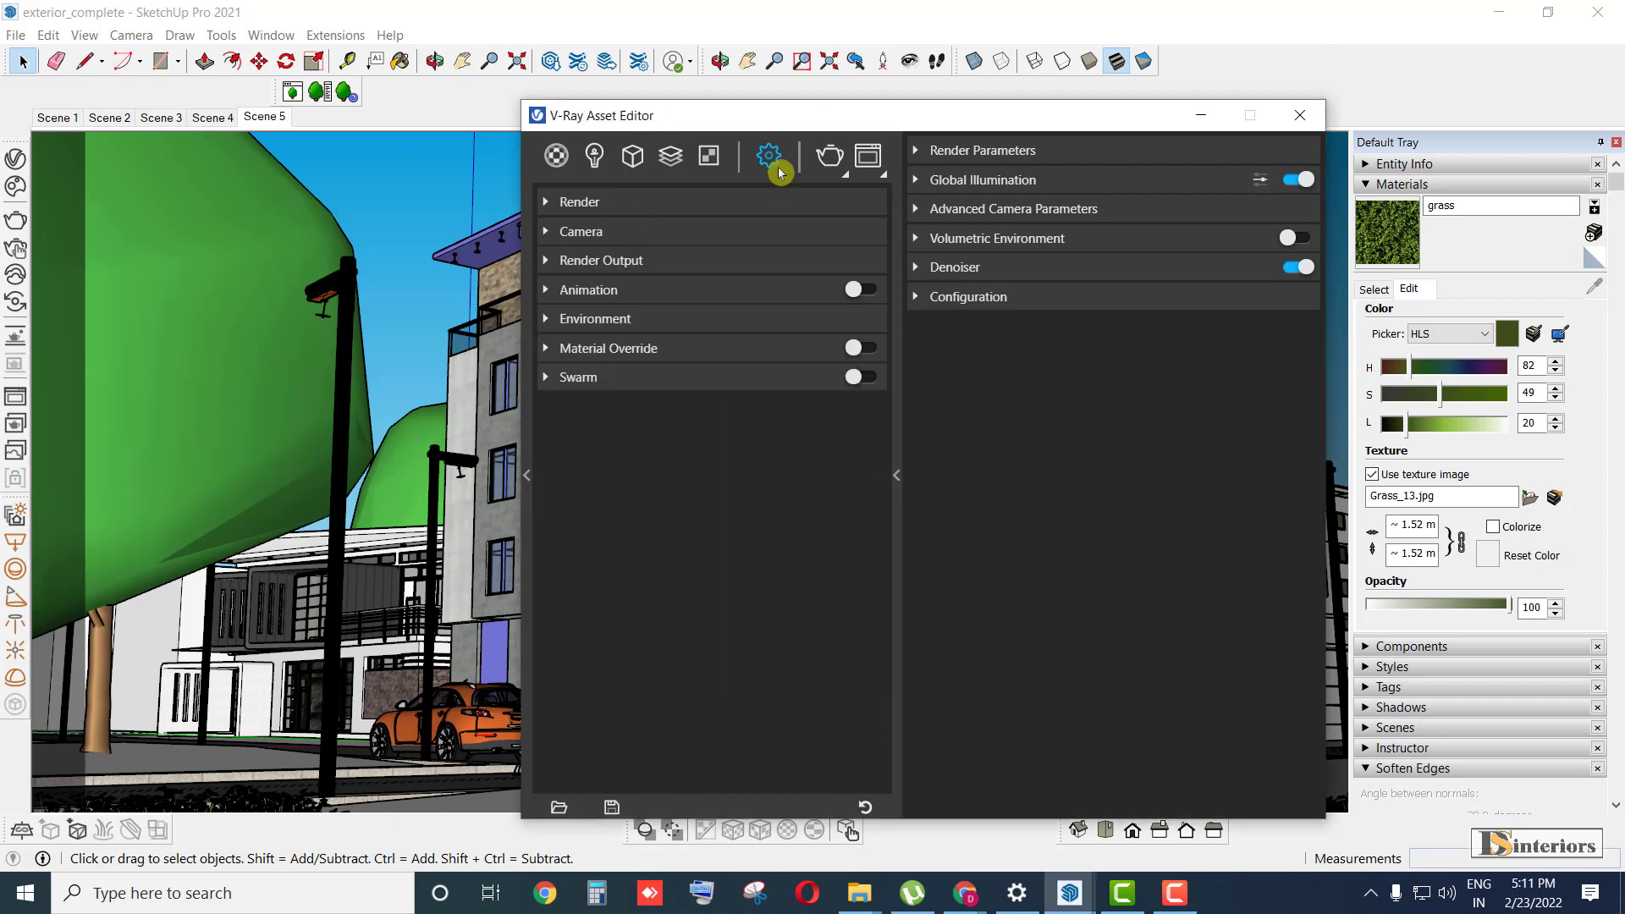
click(831, 157)
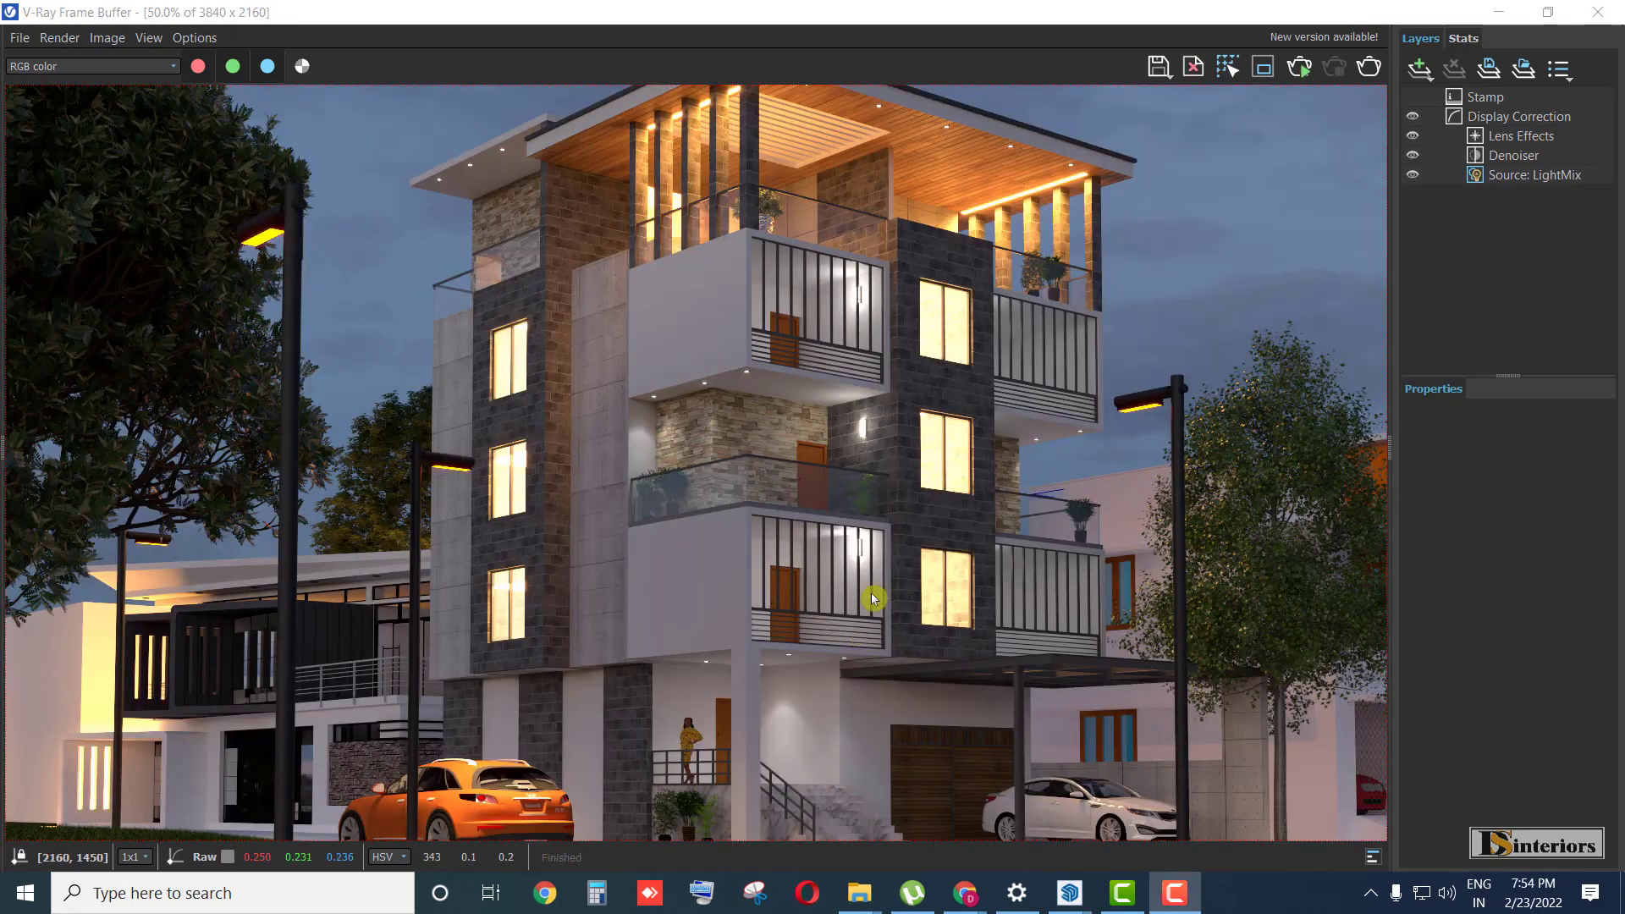
- Inspect the rendered building up close and turn off bloom/glare in the Lens Effects layer
scroll(780, 334, down, 1)
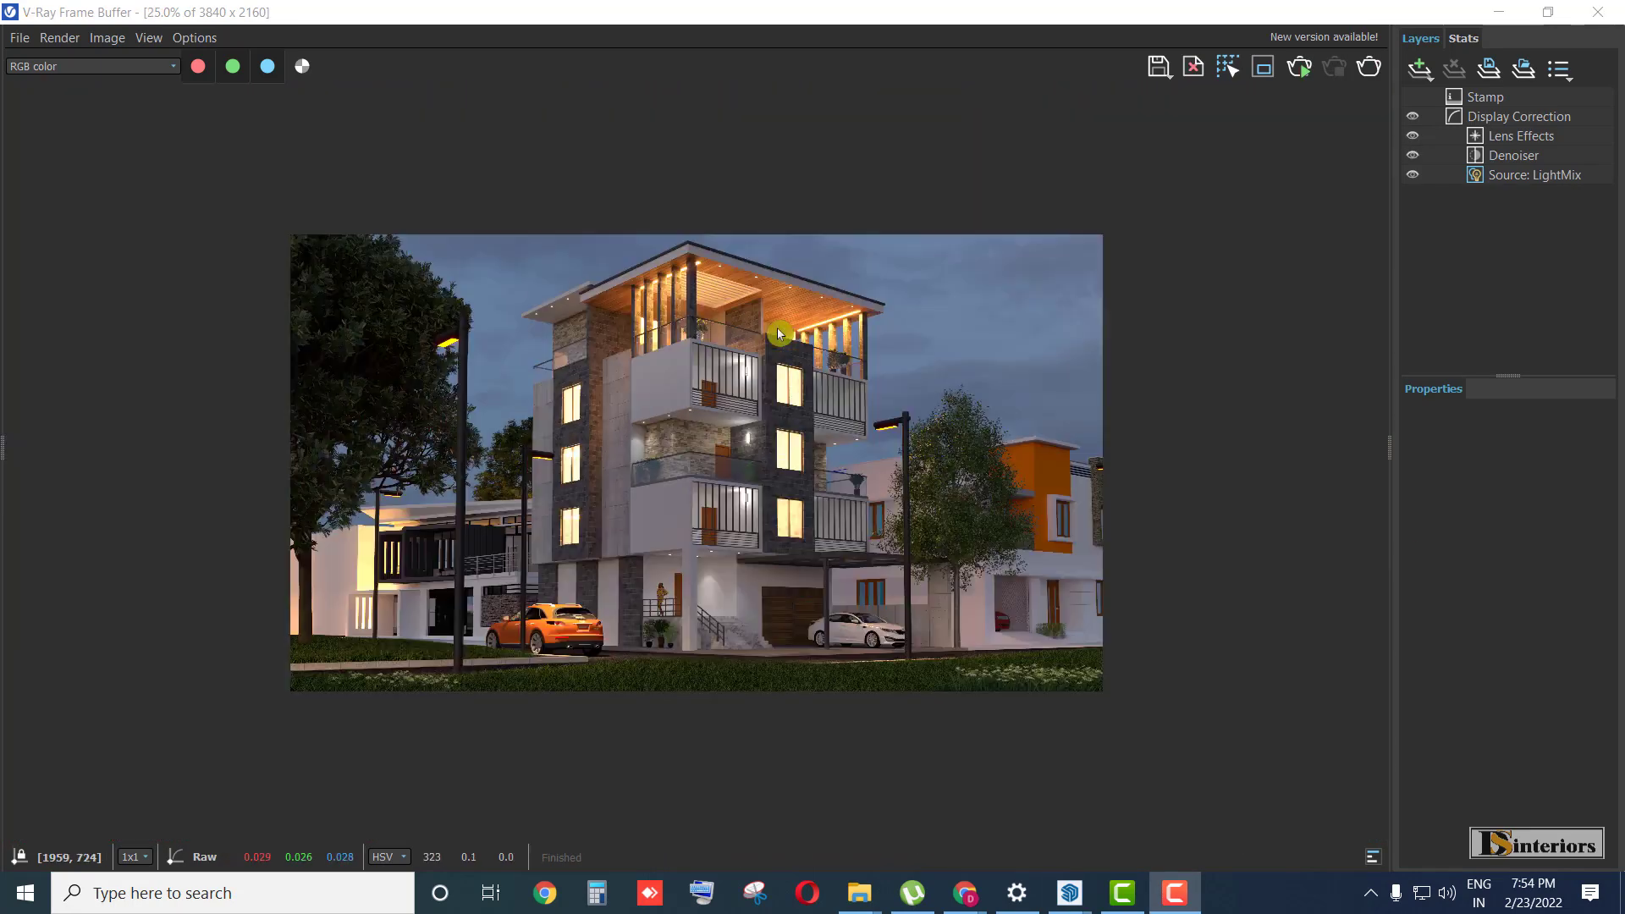
scroll(361, 343, up, 2)
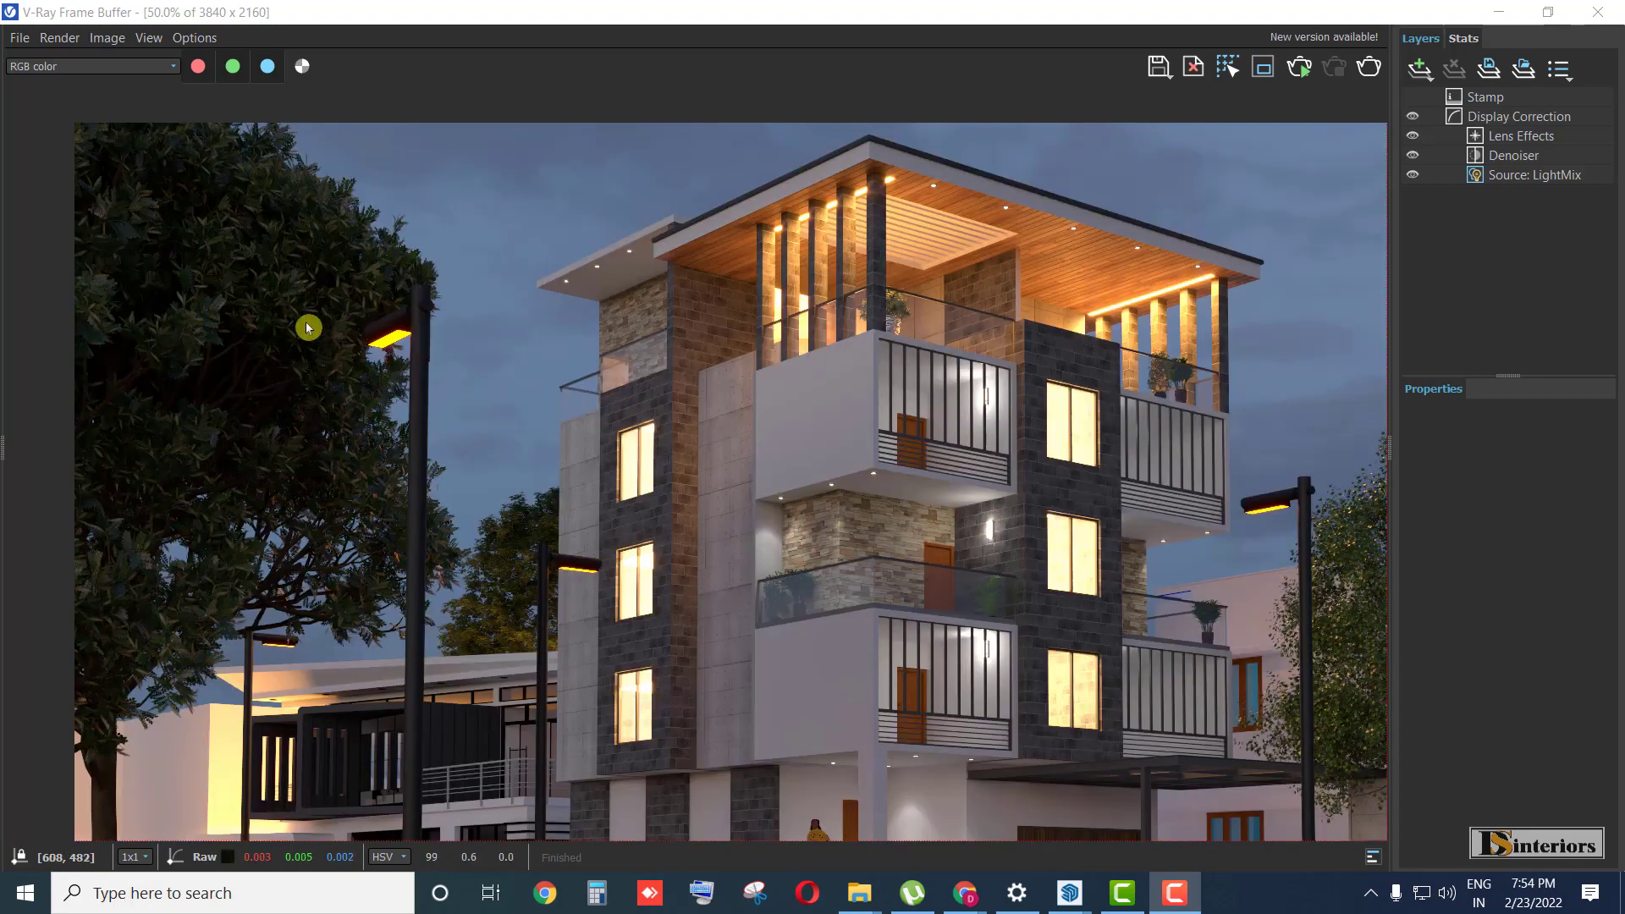
middle_drag(1115, 395, 880, 392)
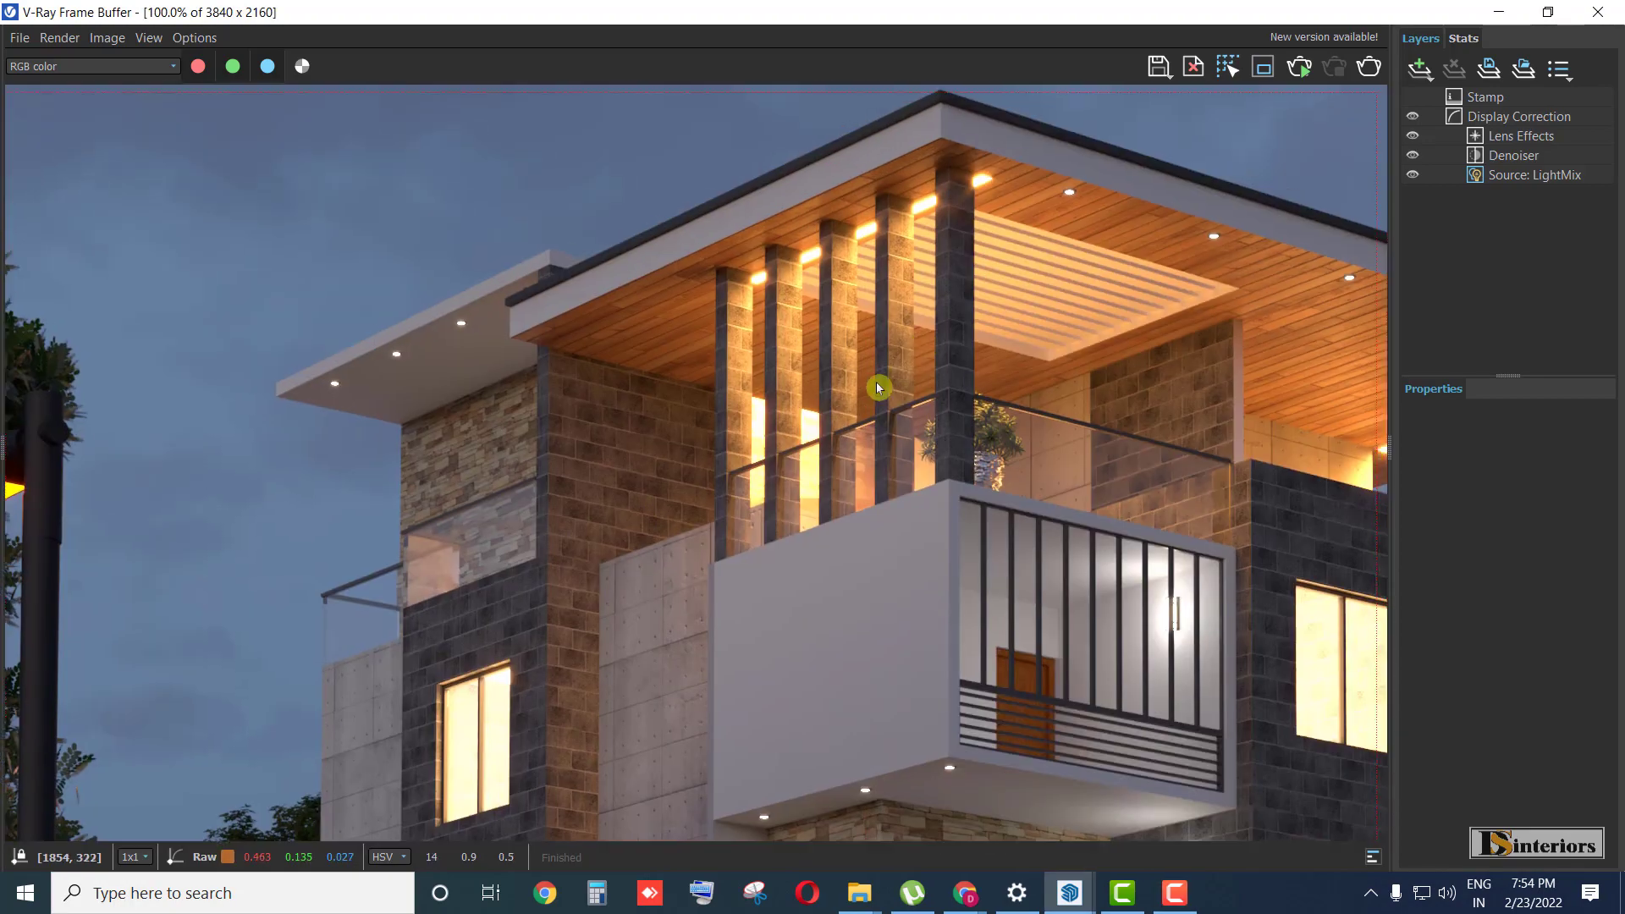
scroll(878, 385, up, 1)
click(1497, 136)
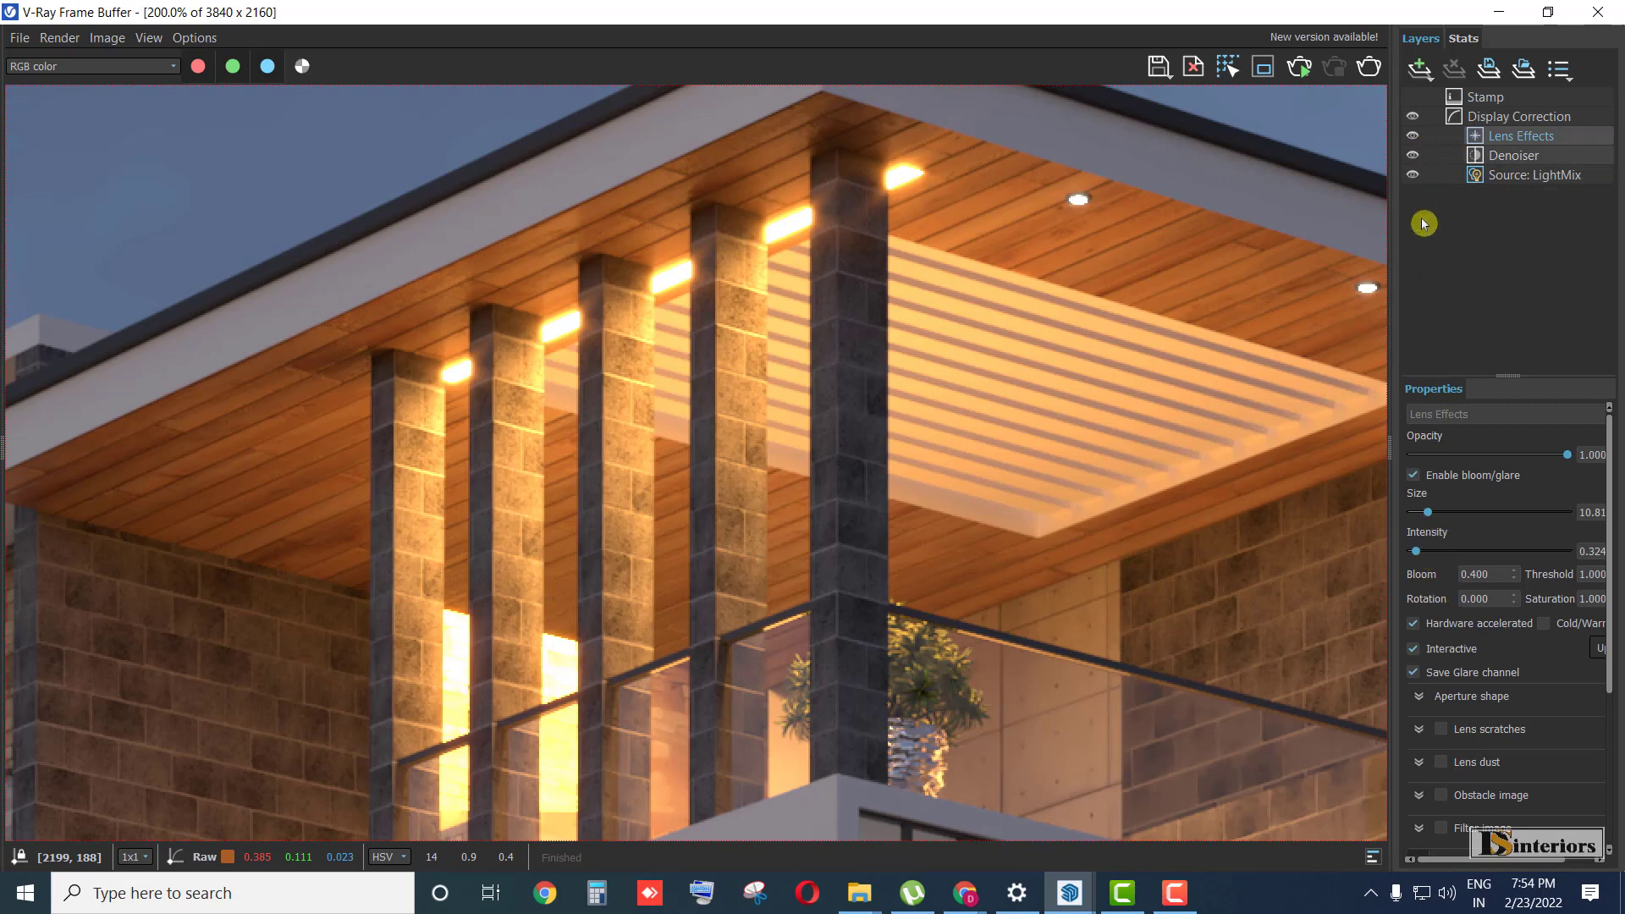
click(1414, 476)
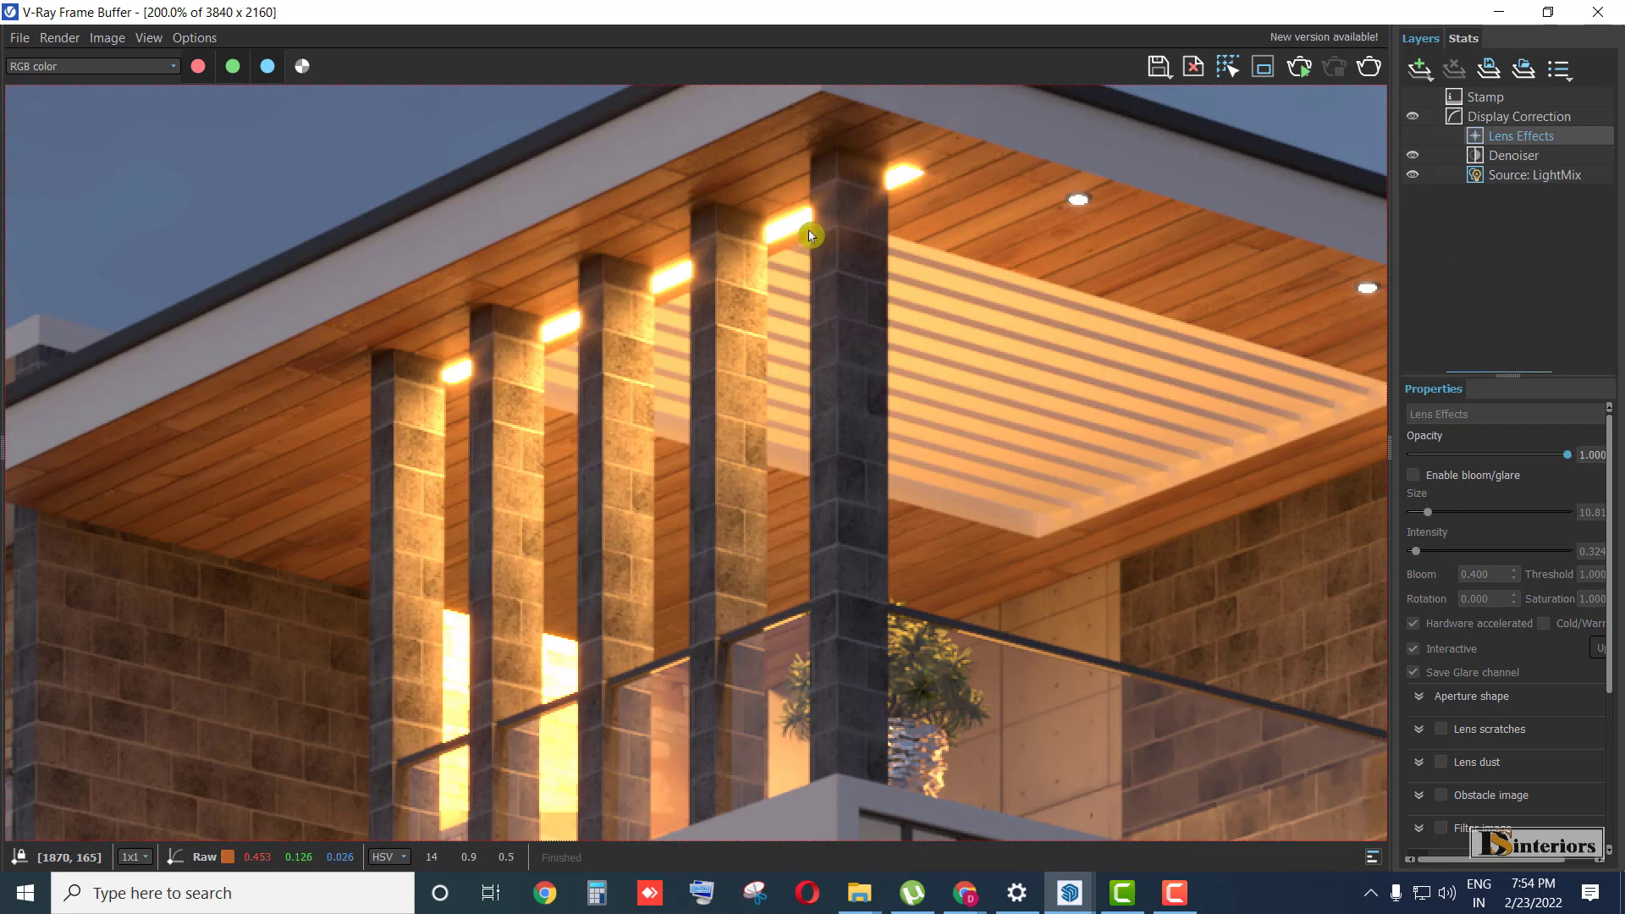
scroll(810, 236, down, 2)
scroll(1063, 474, up, 1)
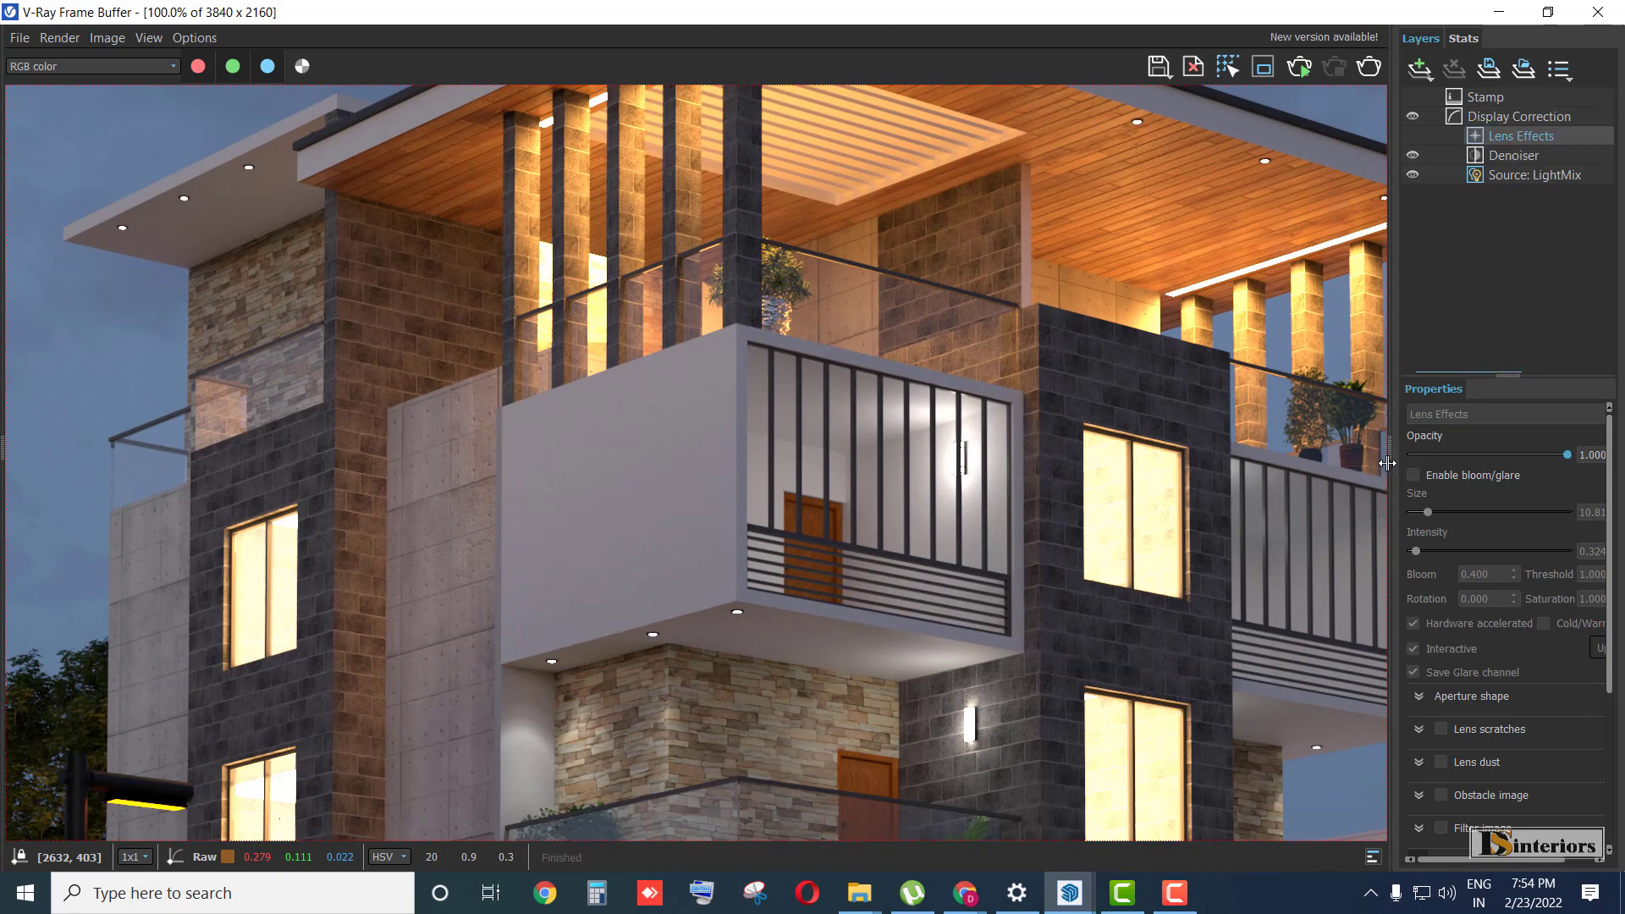
- Widen the layer properties area and switch off all lights in the Source: LightMix layer
mouse_move(1387, 463)
mouse_down()
mouse_move(1252, 463)
mouse_move(1447, 463)
mouse_move(1366, 462)
mouse_up()
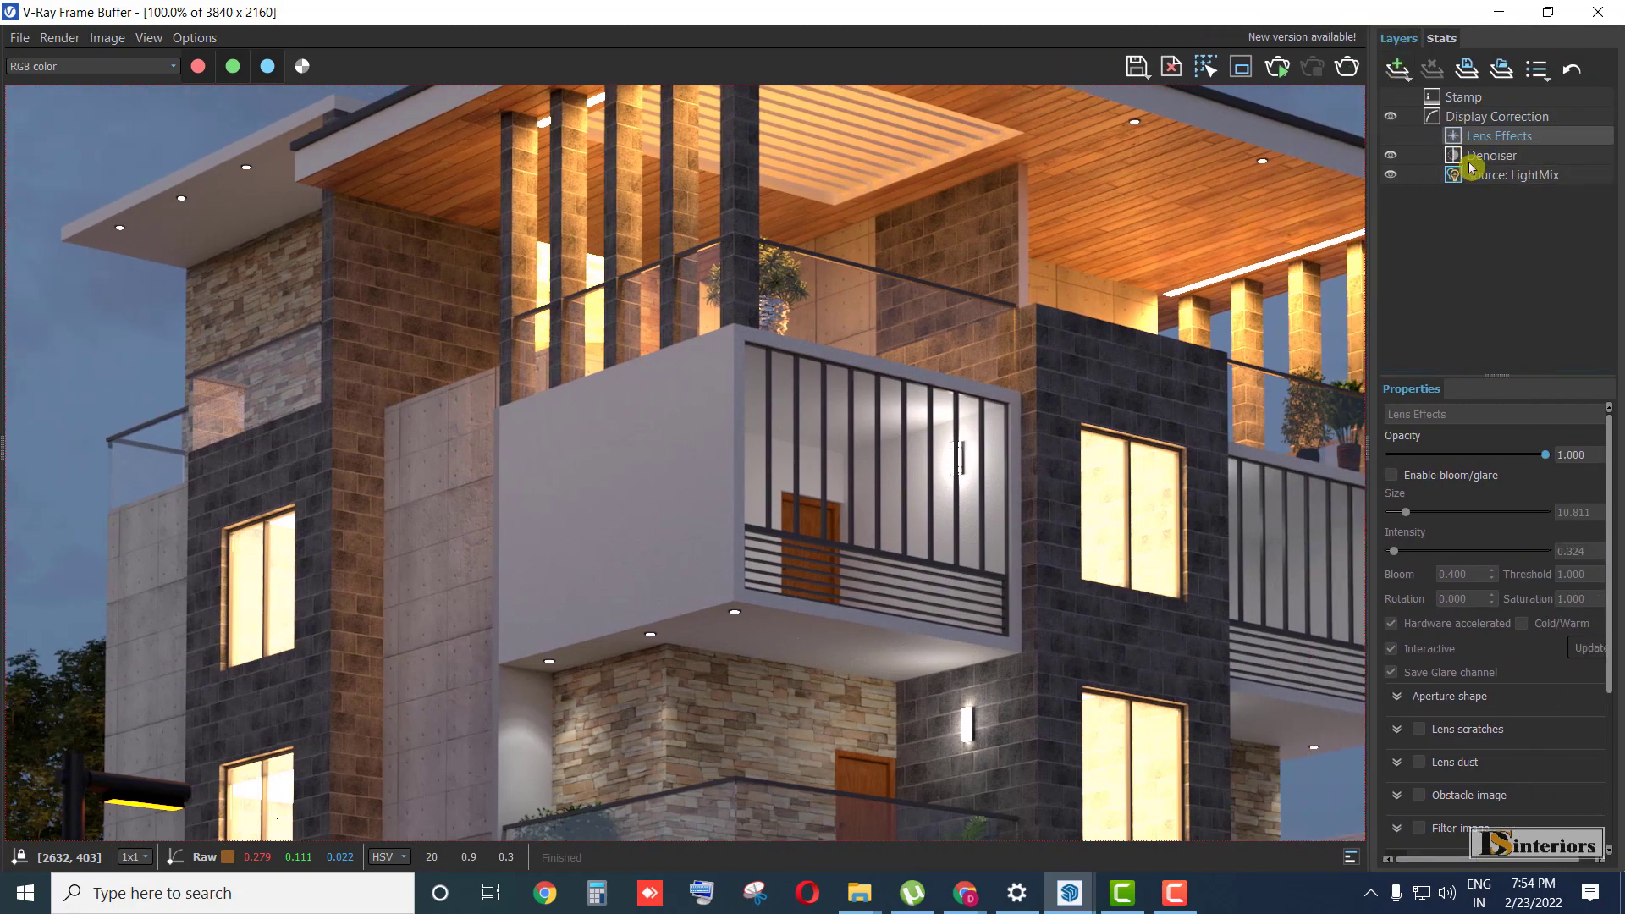
scroll(888, 282, down, 2)
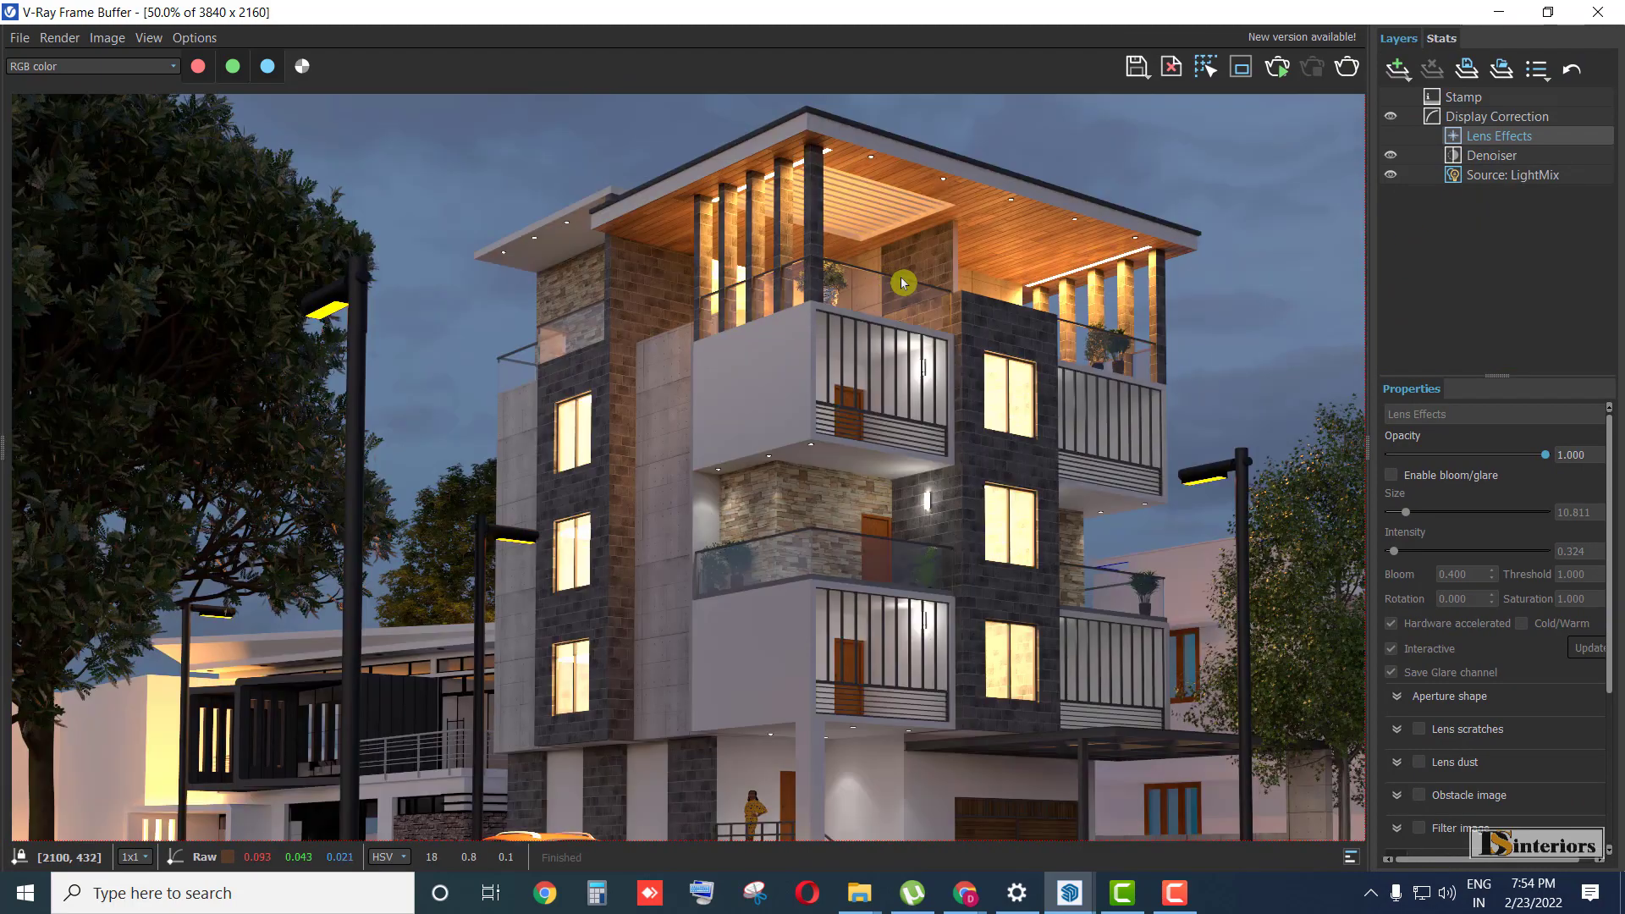
click(1514, 177)
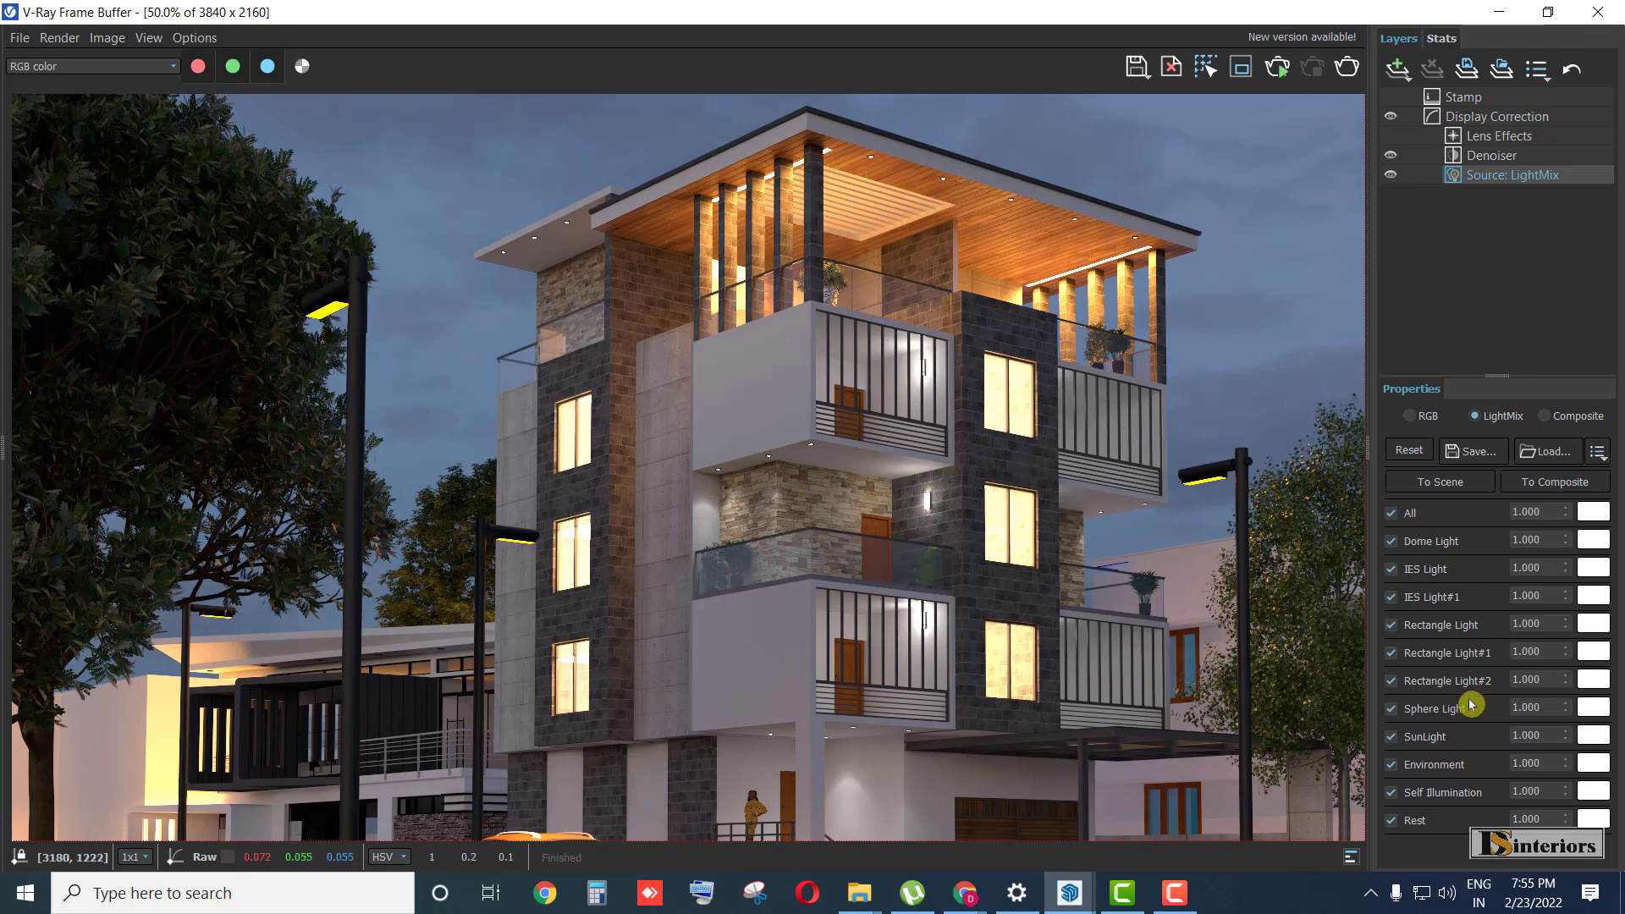
click(1391, 513)
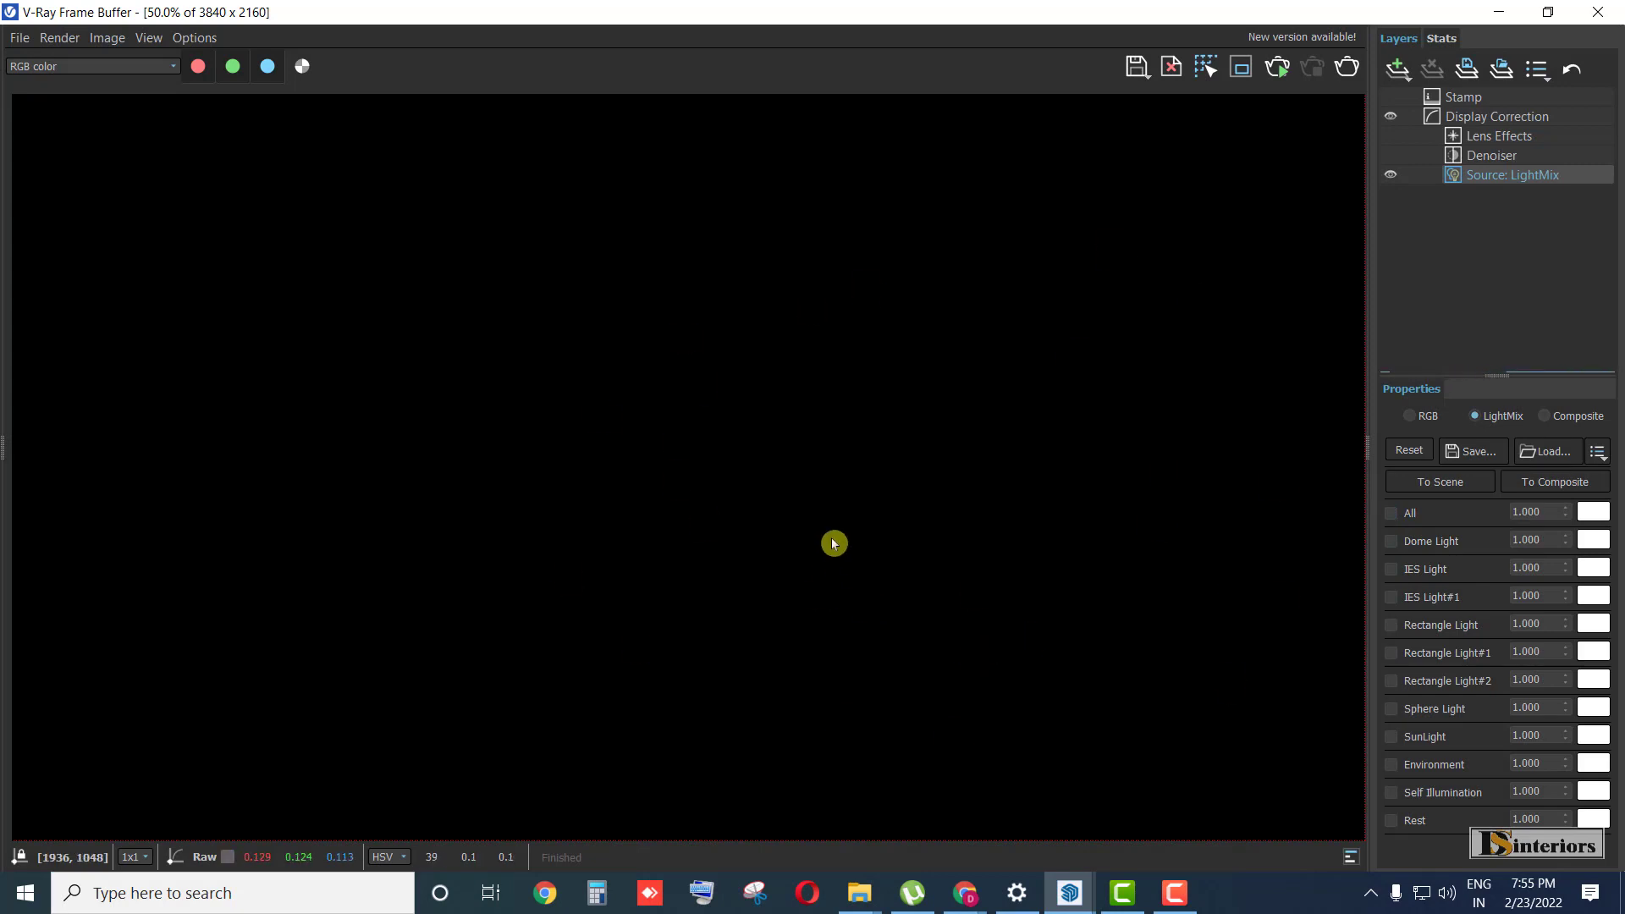
scroll(884, 470, down, 2)
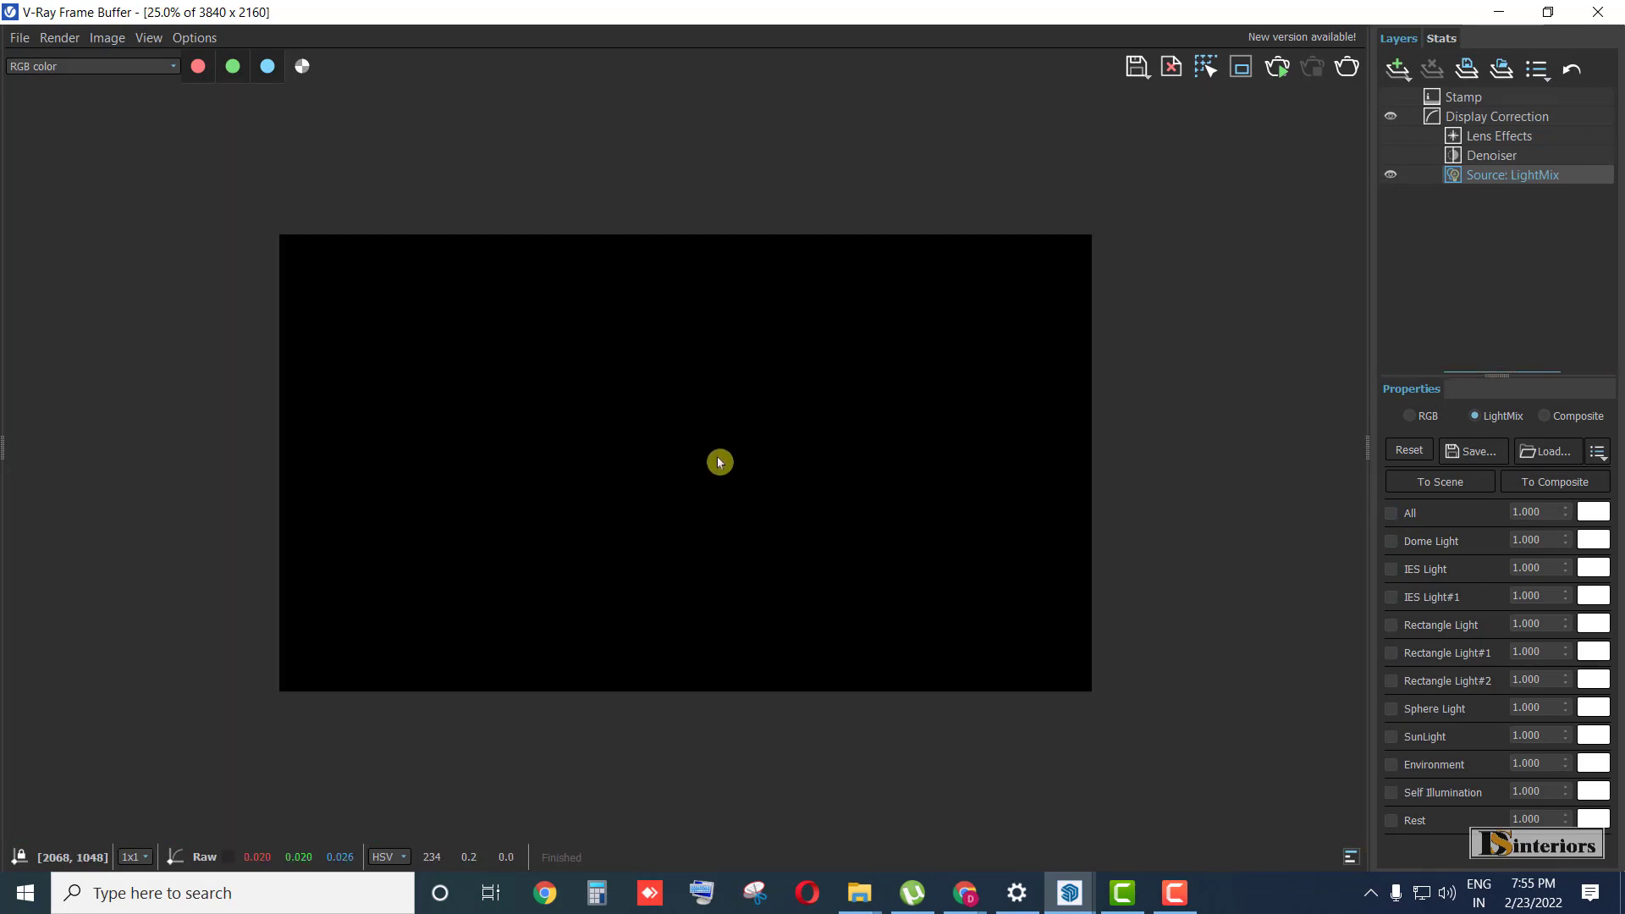
scroll(719, 462, up, 1)
scroll(730, 468, down, 1)
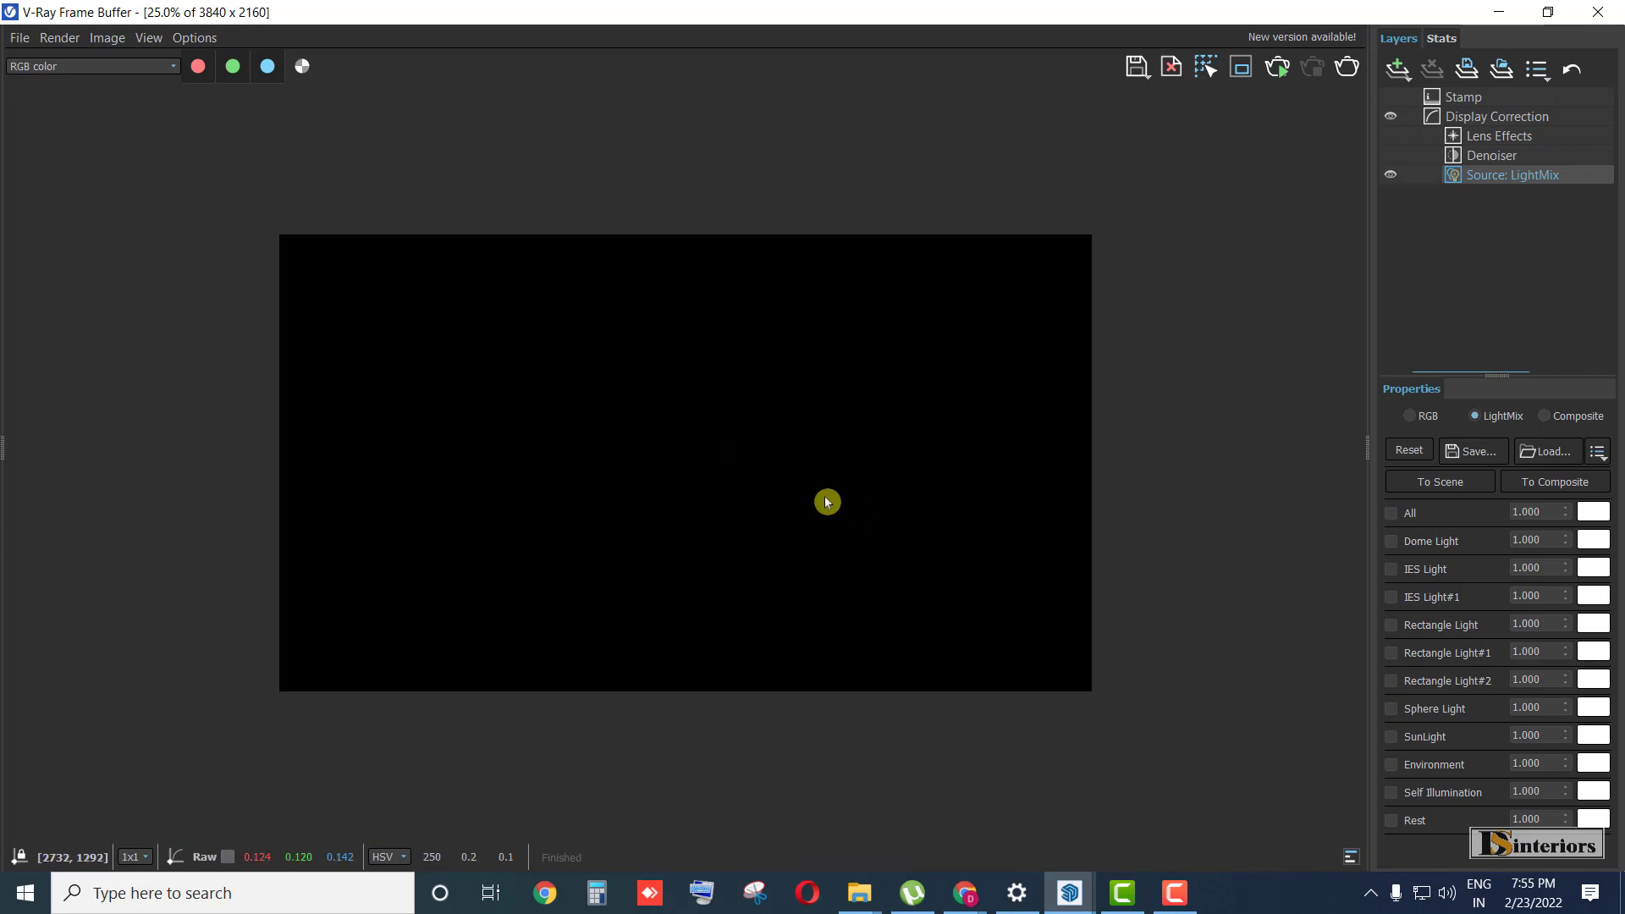
- Enable only the Dome Light in the light mix and check its effect on the building
click(1391, 541)
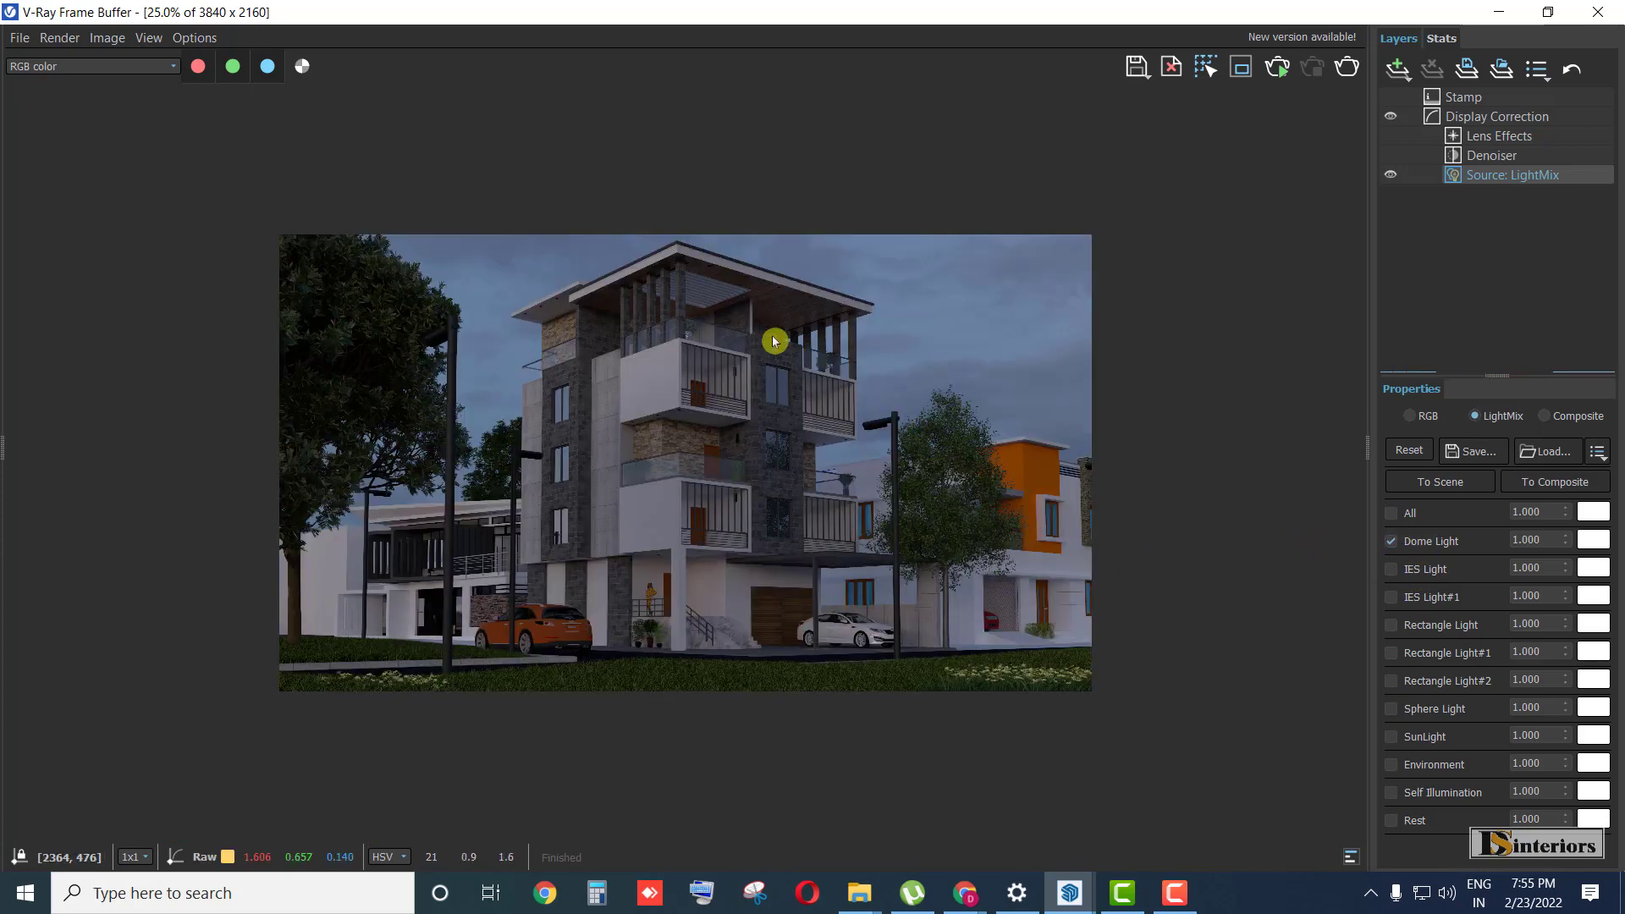
scroll(774, 341, up, 1)
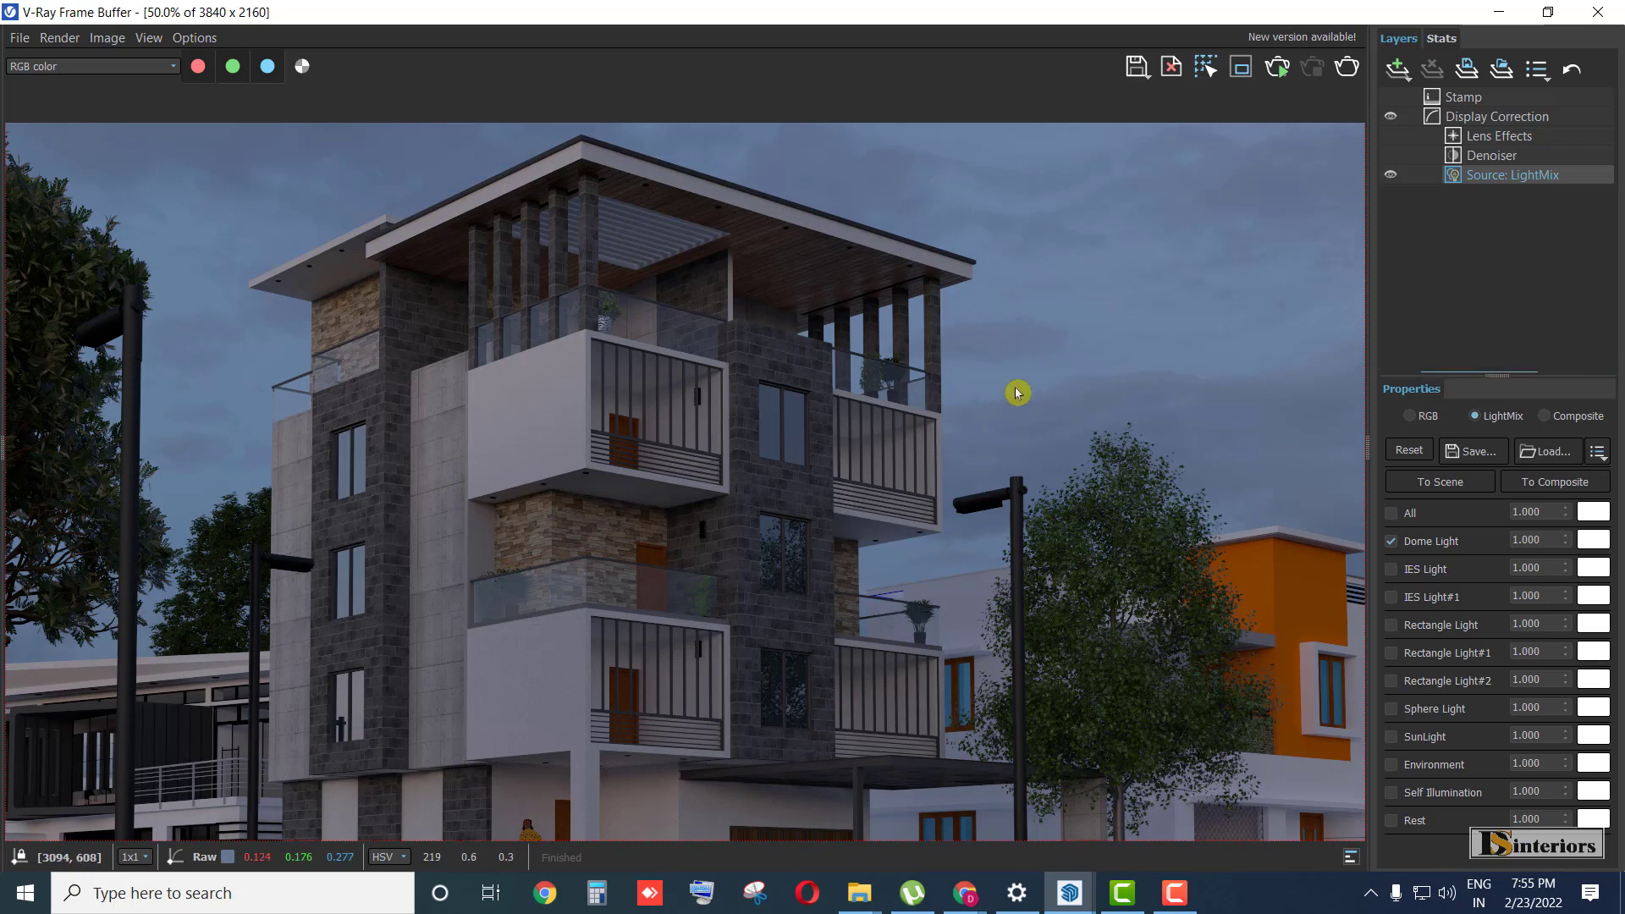
scroll(618, 336, down, 1)
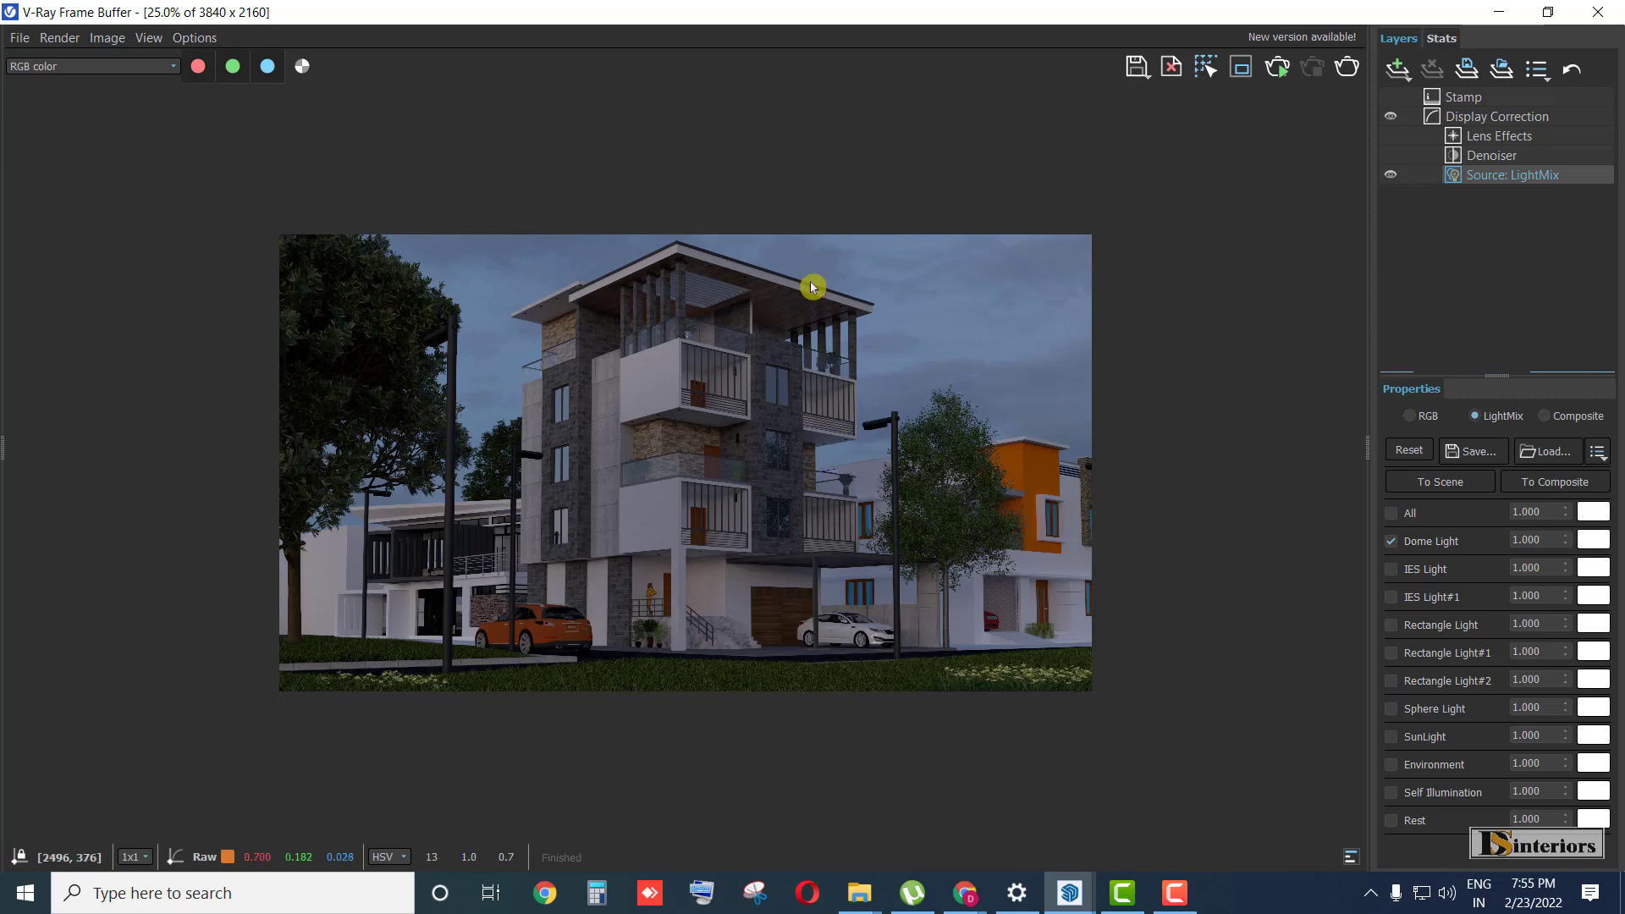
scroll(747, 279, up, 1)
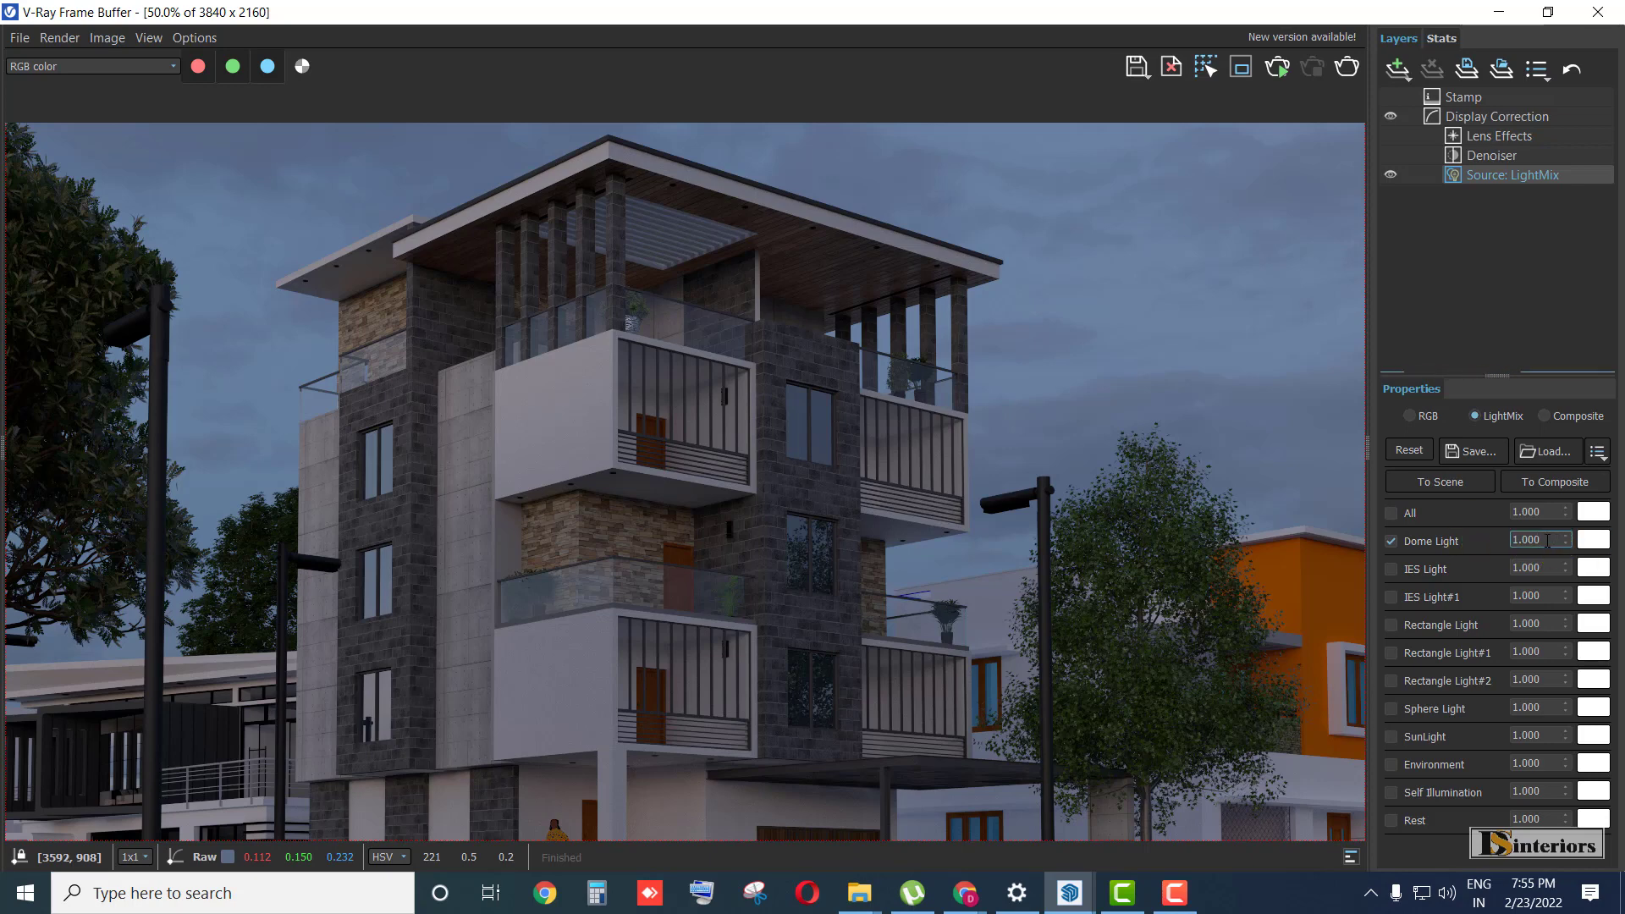
- Try the Dome Light intensity at 0.6 and settle on 0.4, comparing the effect on the scene
key(BackSpace)
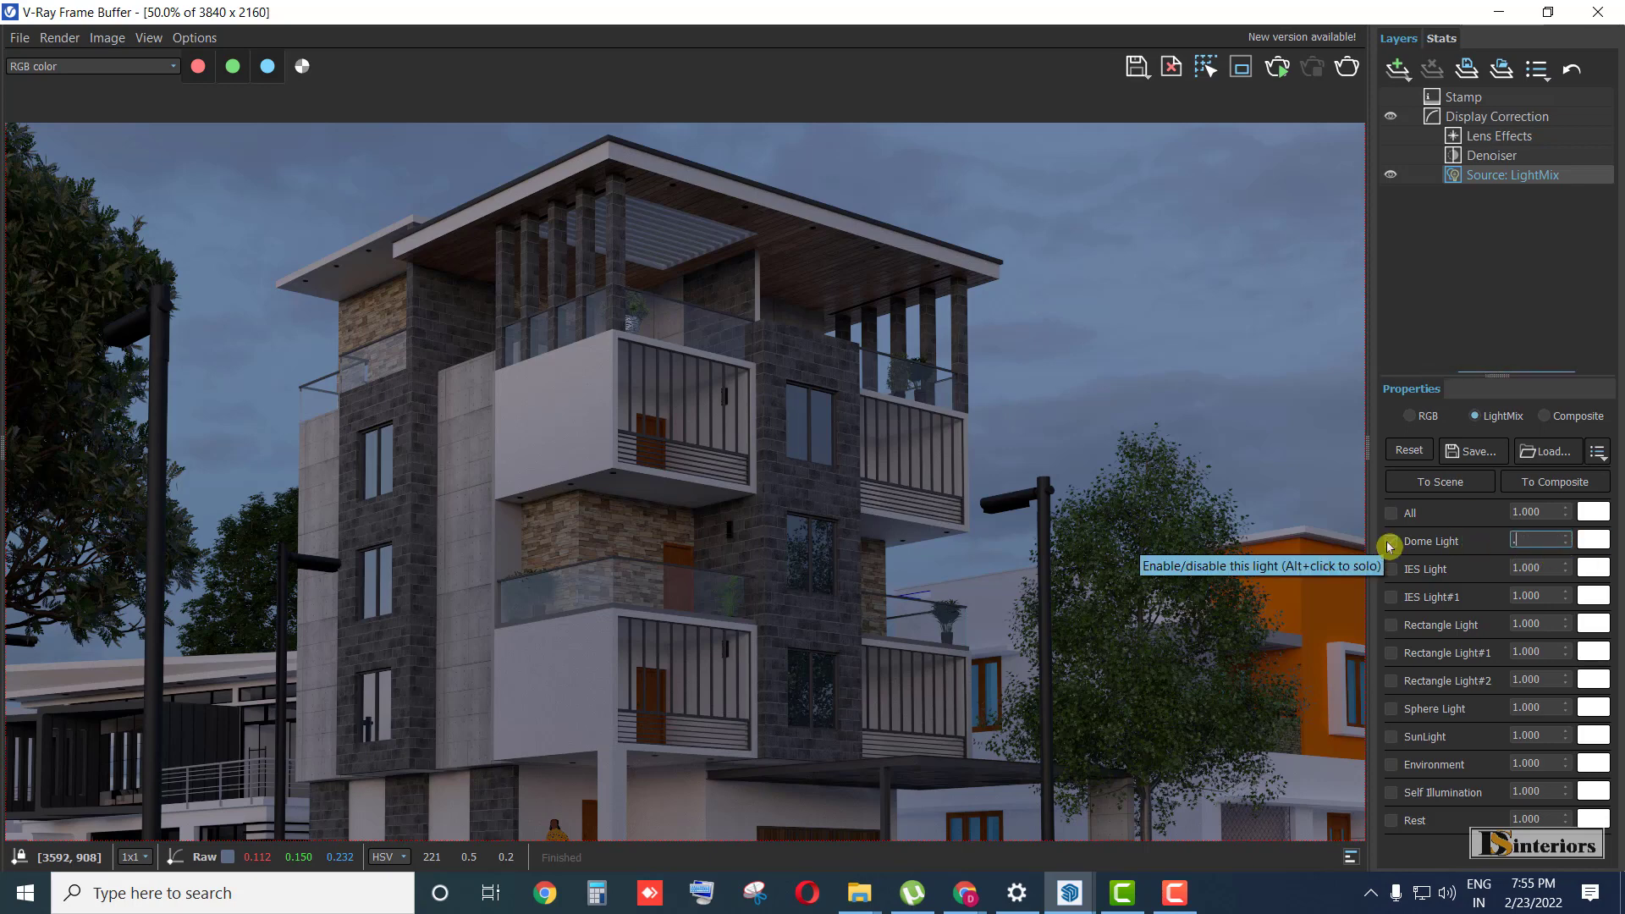
text(.6)
click(1390, 540)
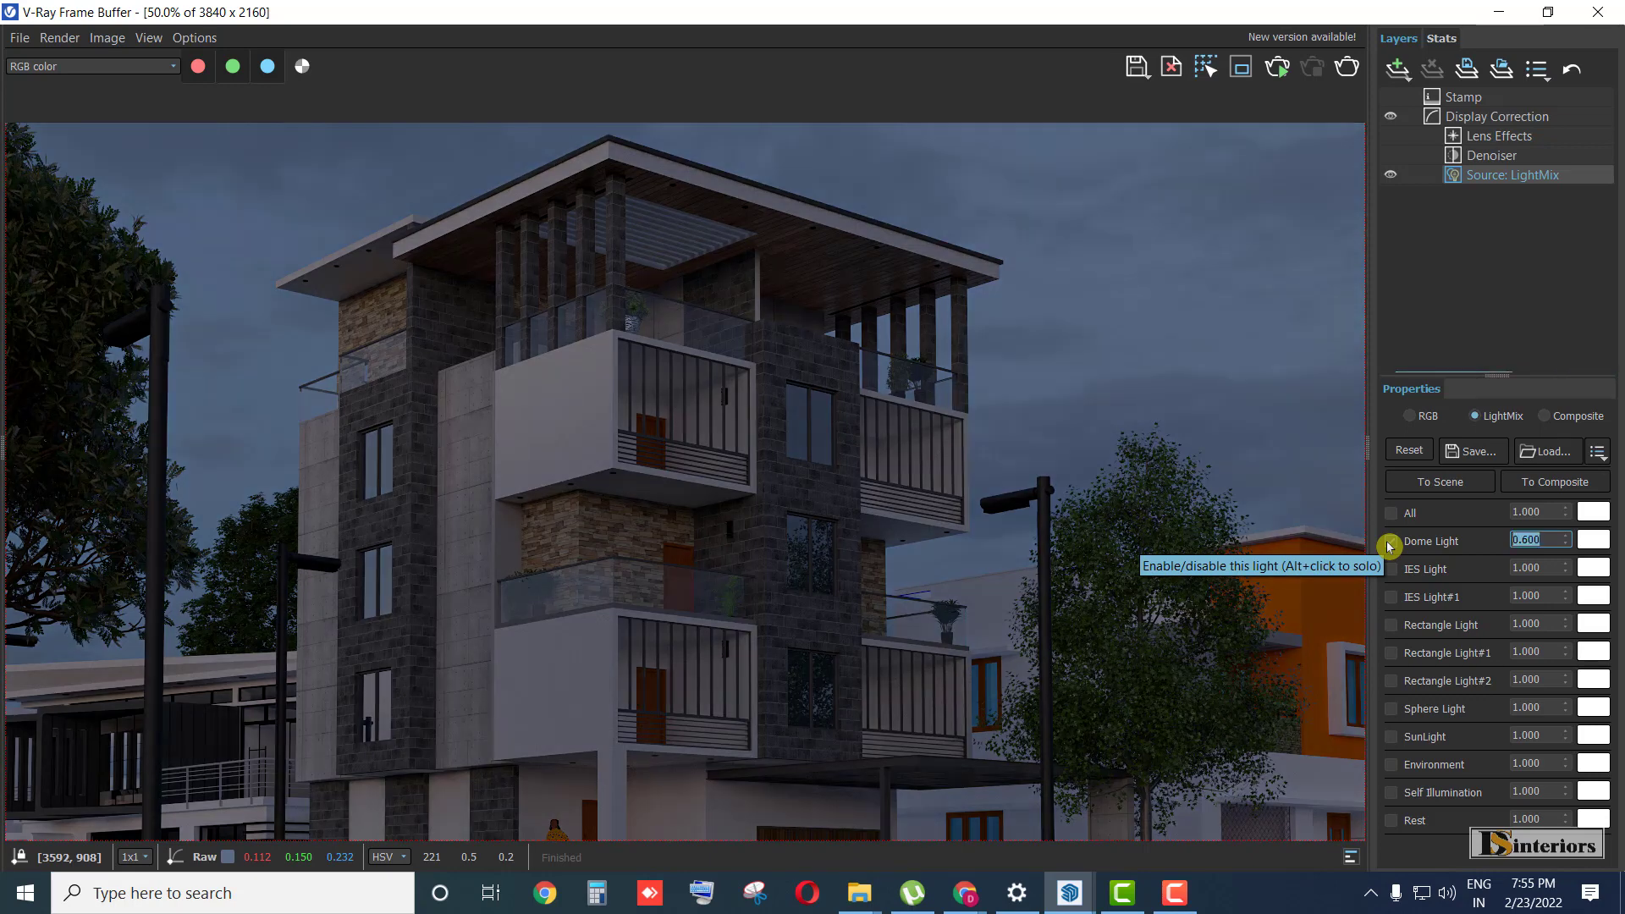
click(1544, 542)
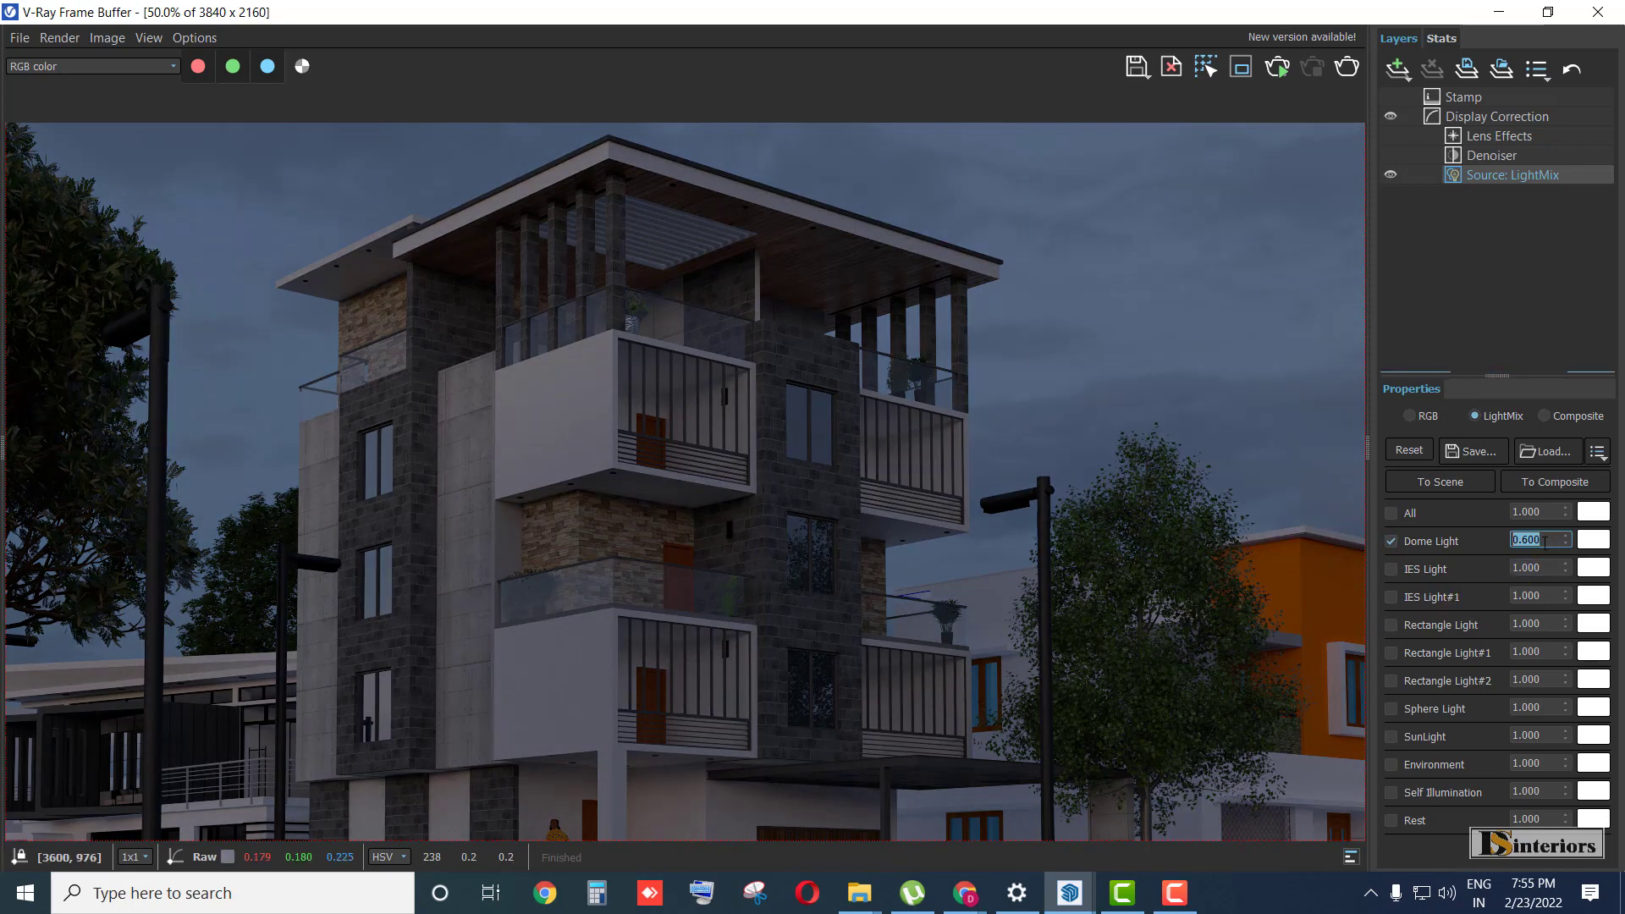
text(.4)
key(Return)
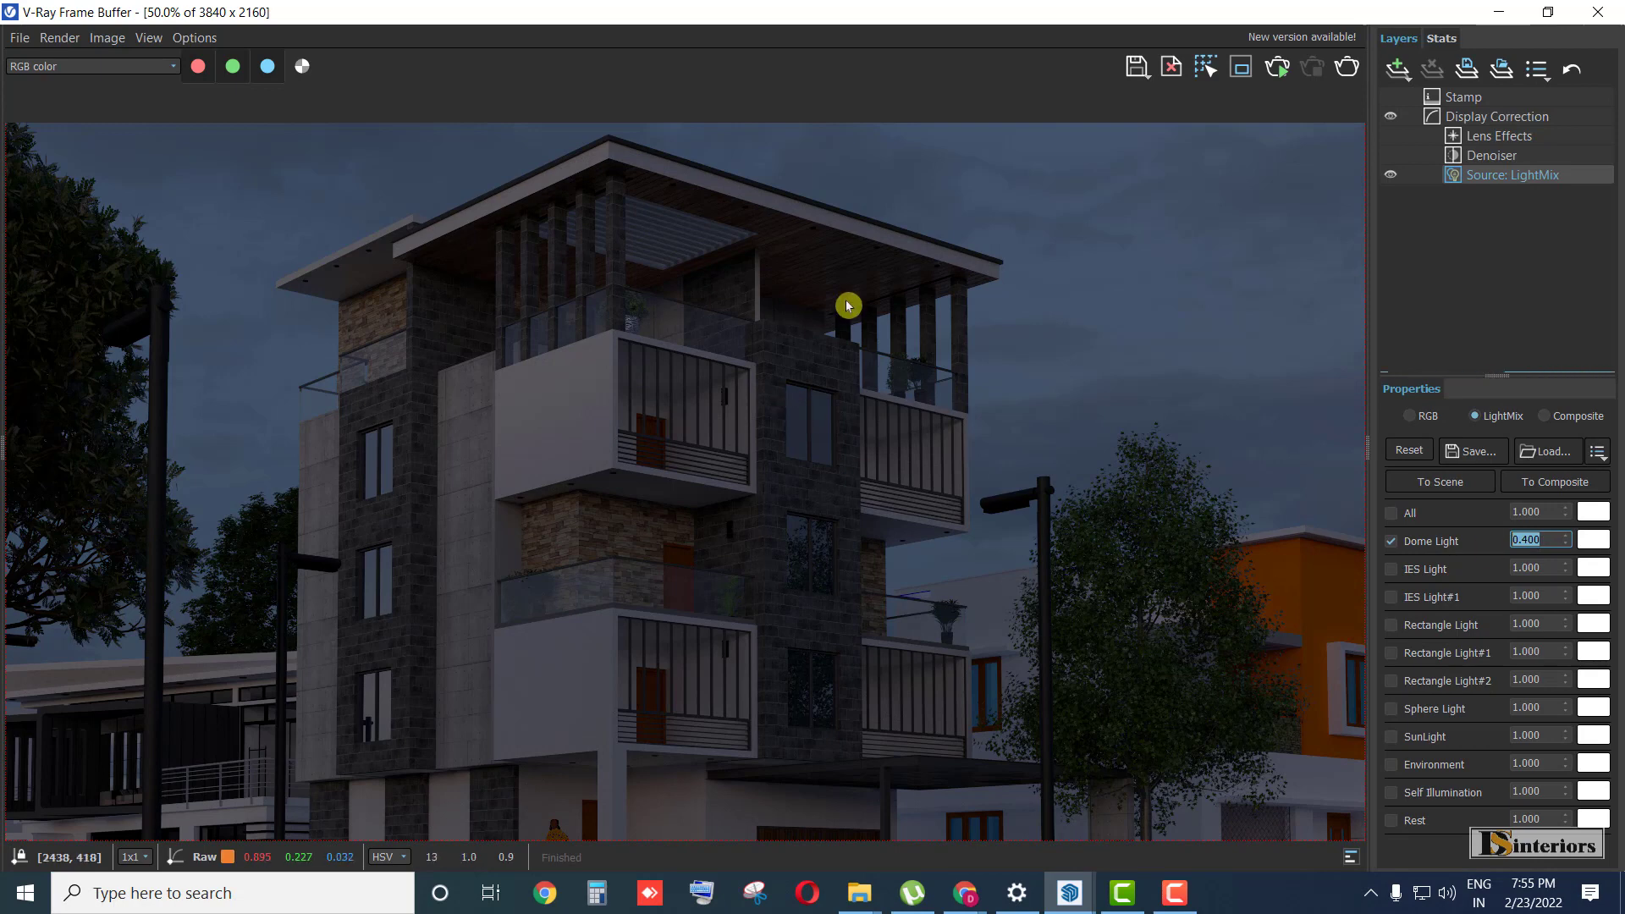
scroll(846, 309, down, 1)
scroll(586, 463, up, 1)
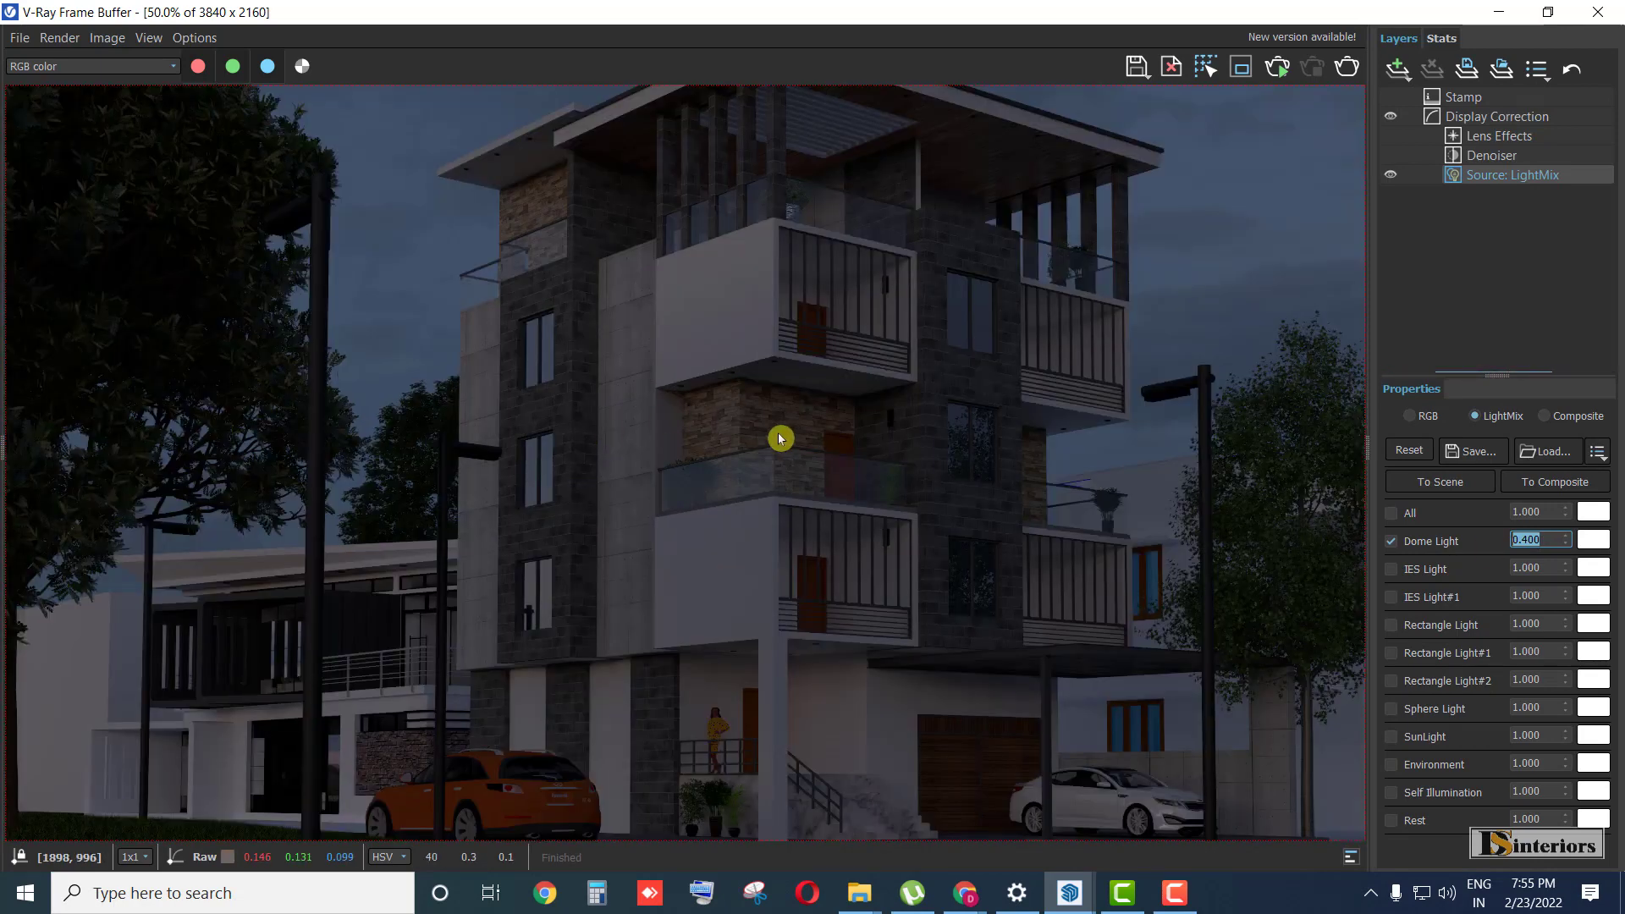
- Enable IES Light in the light mix and set its intensity to 1.5
click(1393, 571)
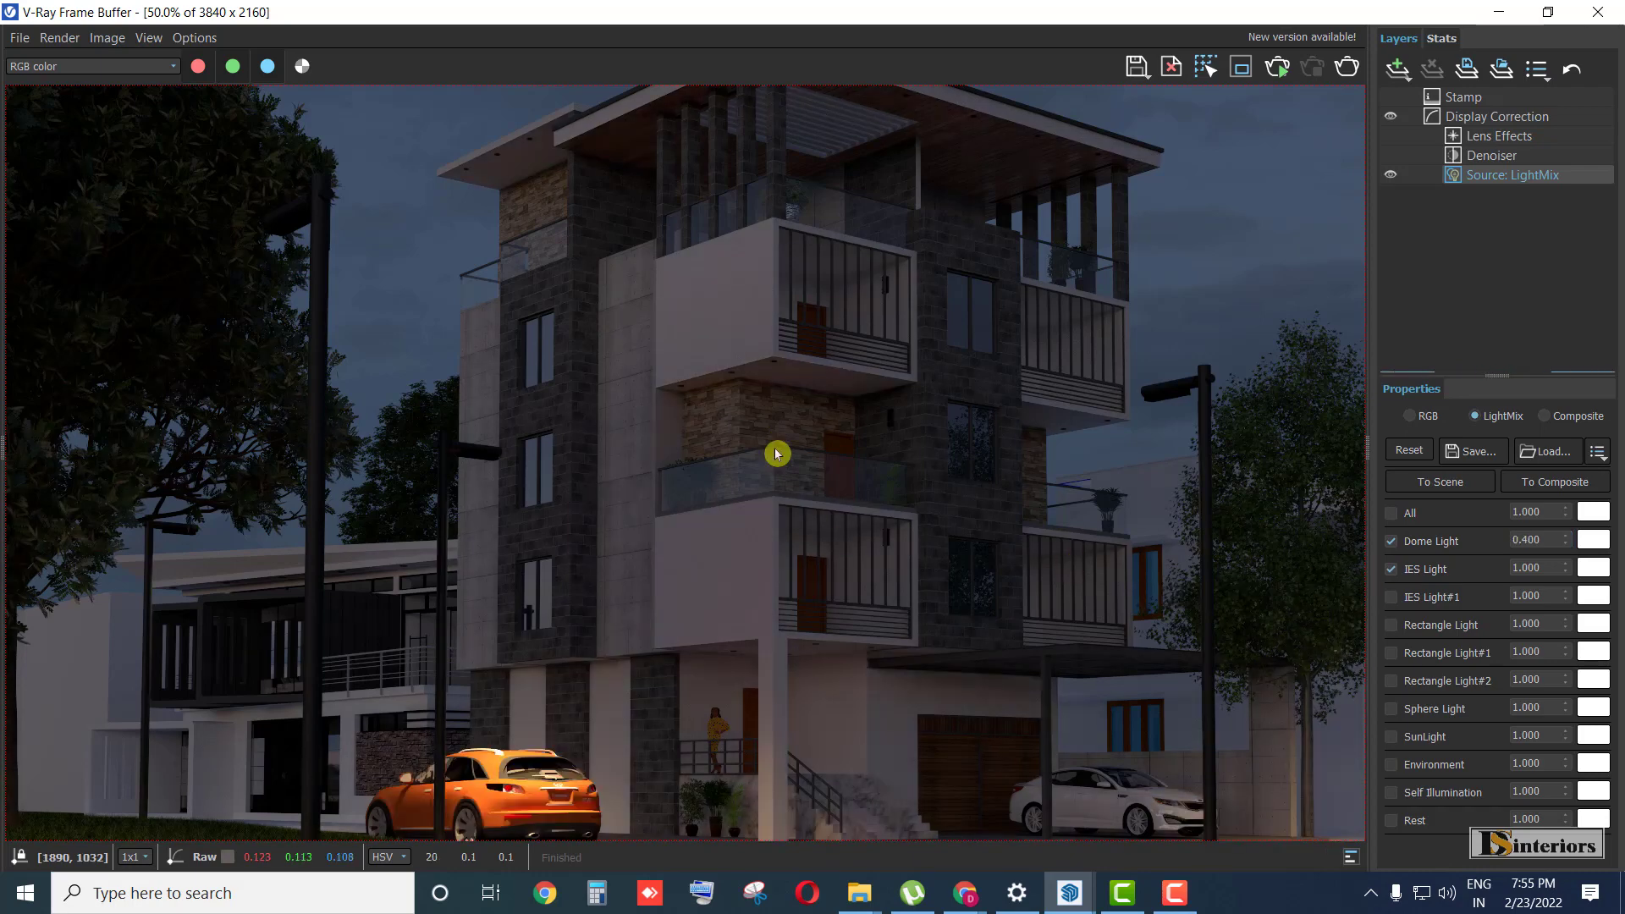
scroll(777, 453, down, 1)
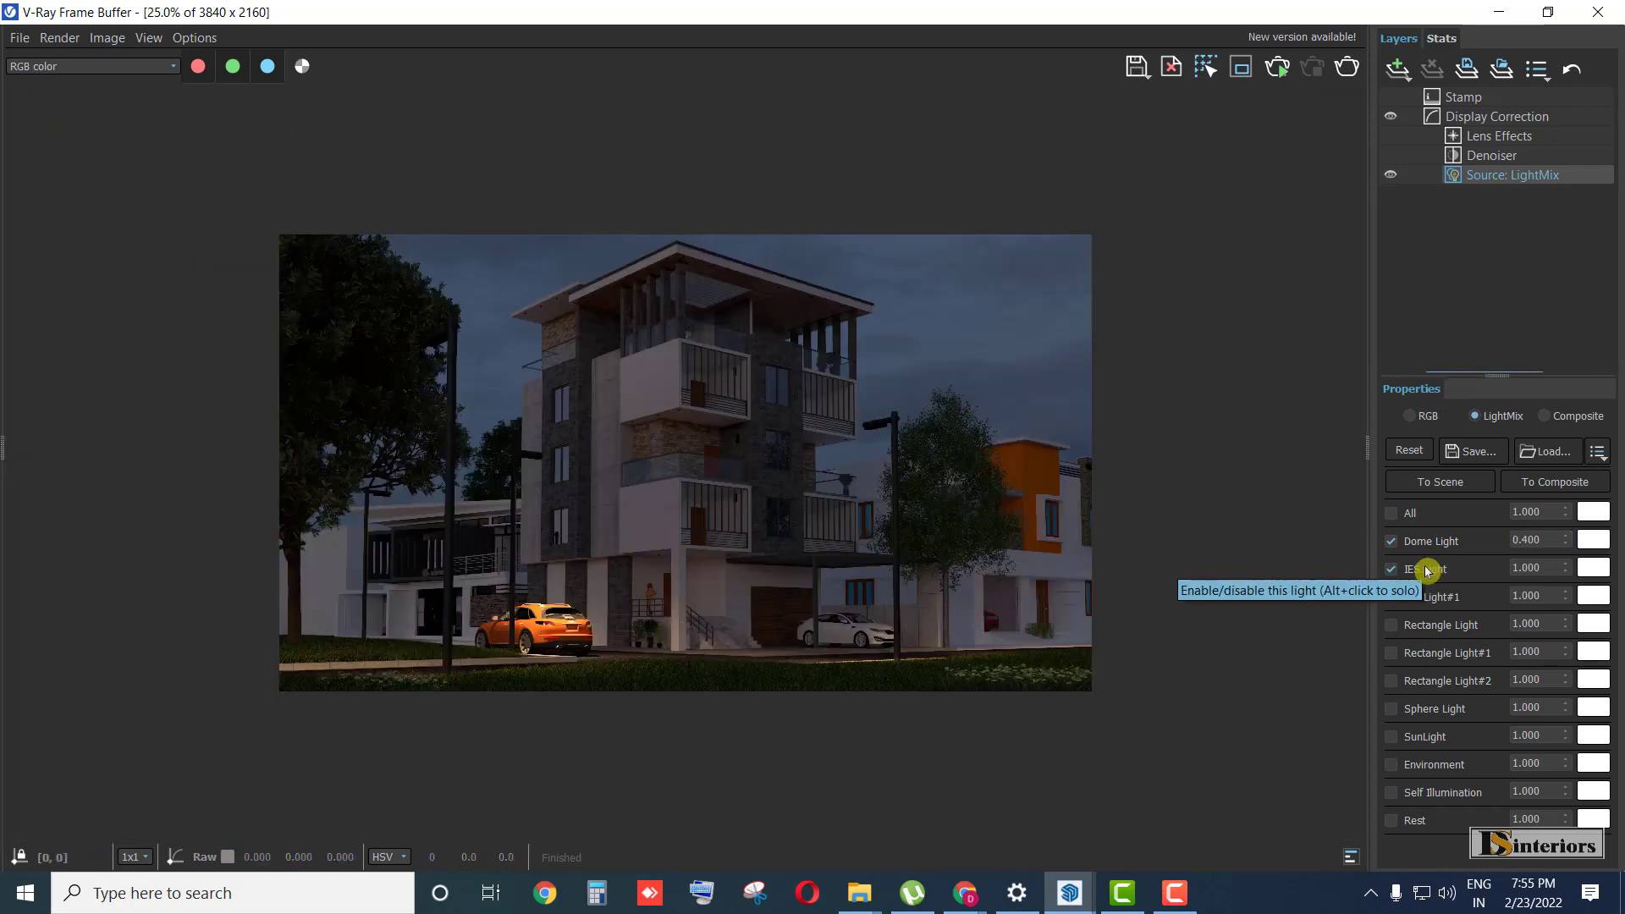
scroll(542, 640, up, 1)
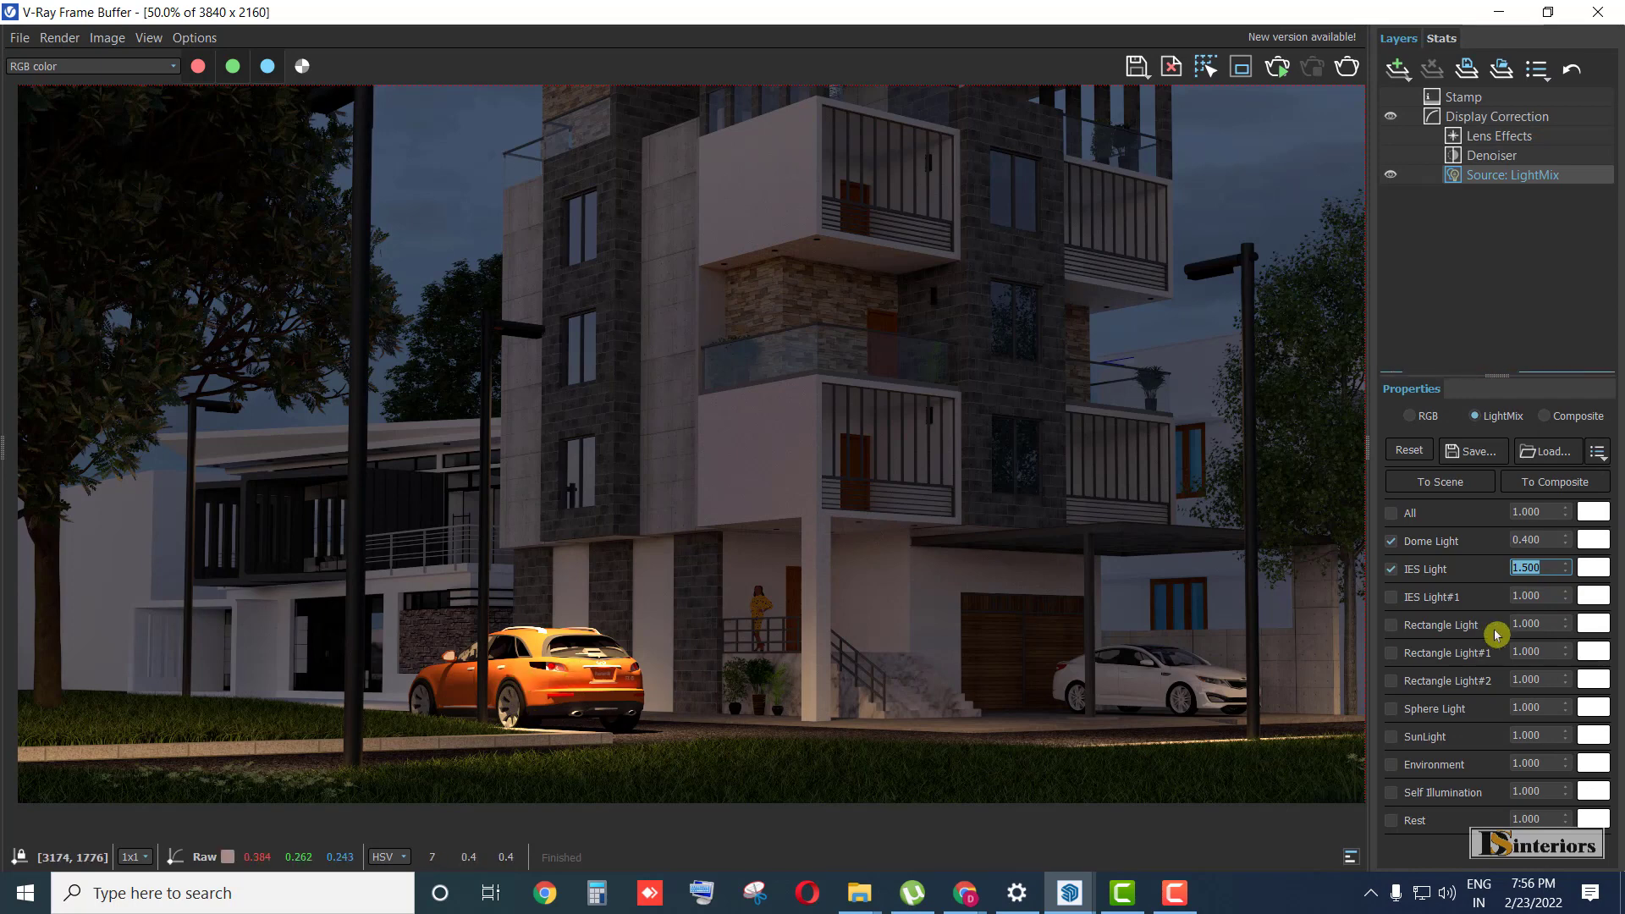
- Try blue, green and orange tints as the IES Light colour and cancel the colour change
click(1584, 573)
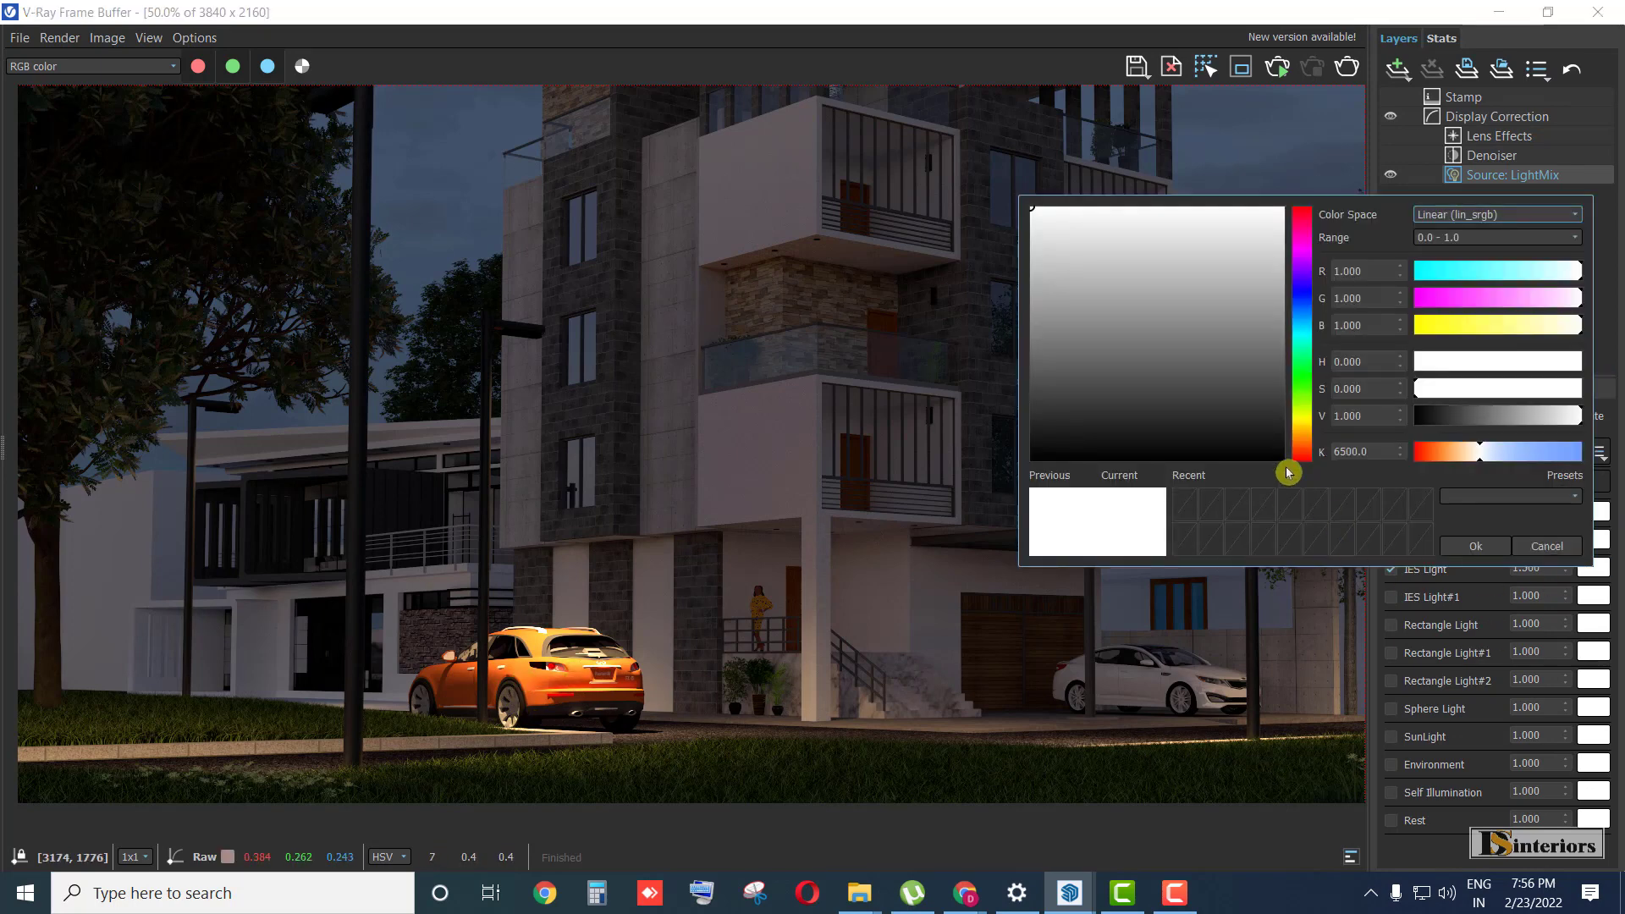
click(1303, 322)
click(1215, 212)
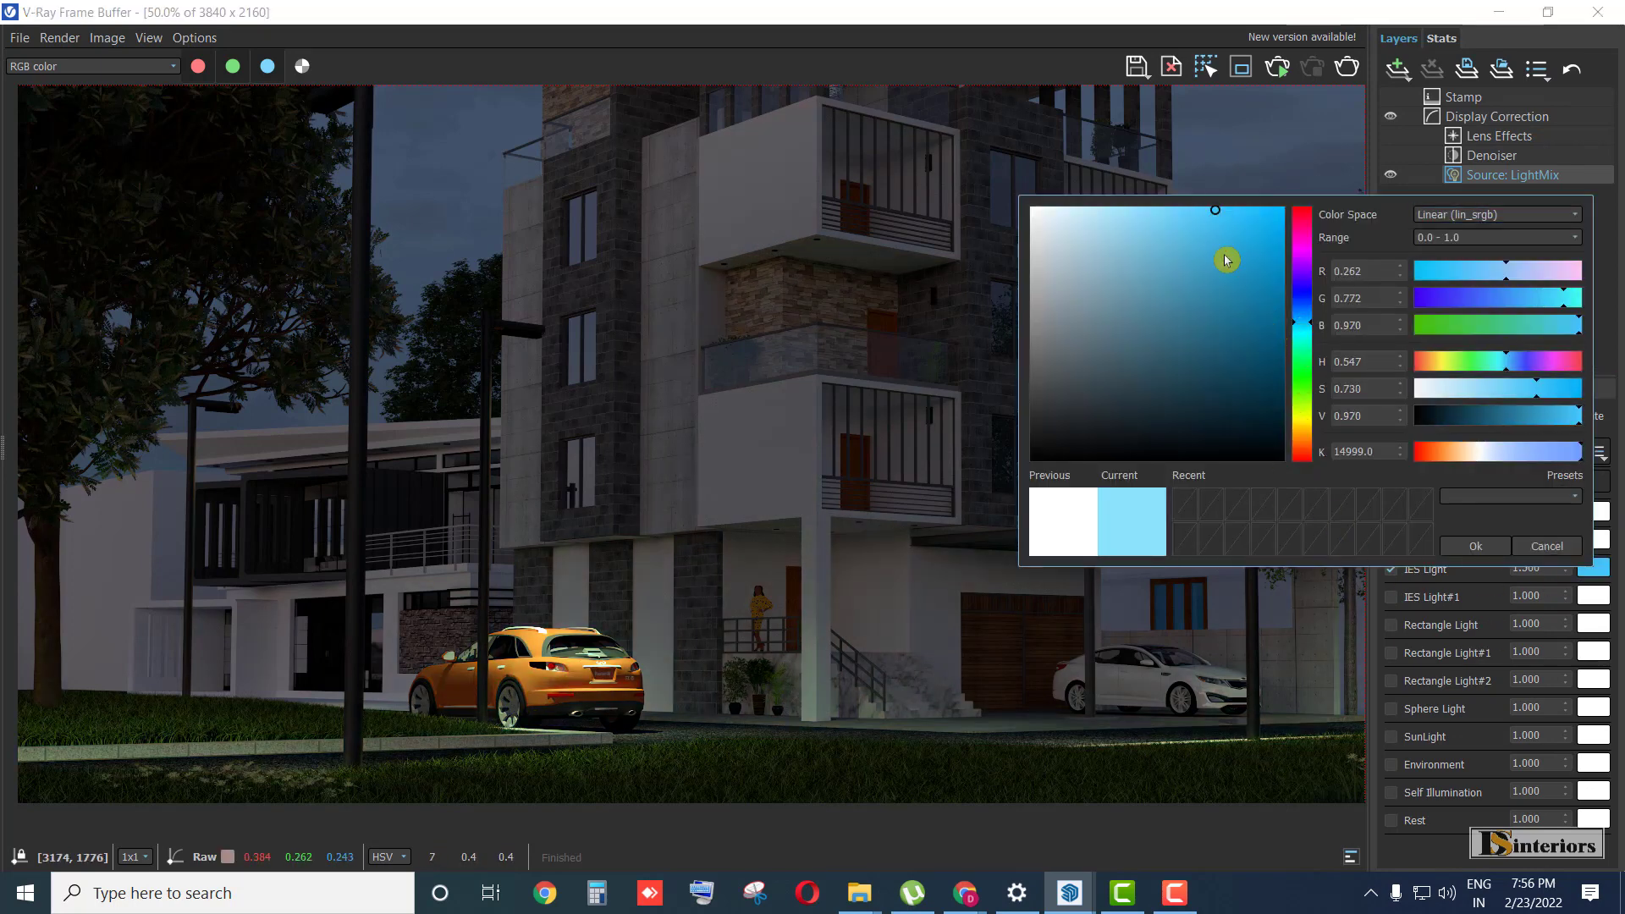
drag(1226, 259, 1294, 160)
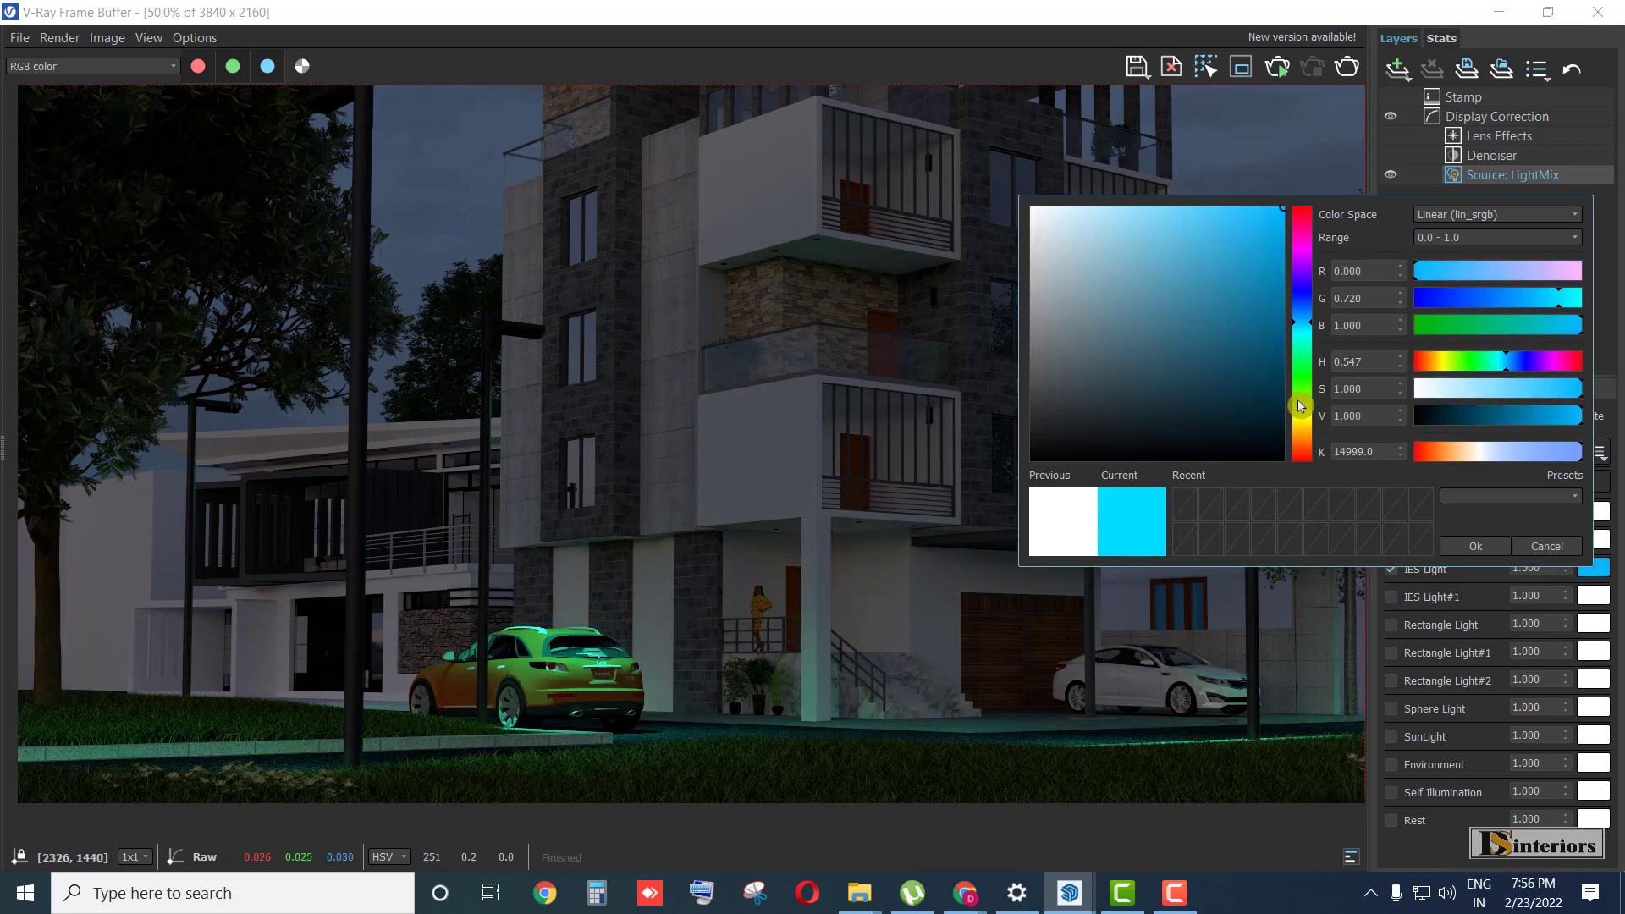
click(1303, 363)
drag(1229, 375, 1284, 287)
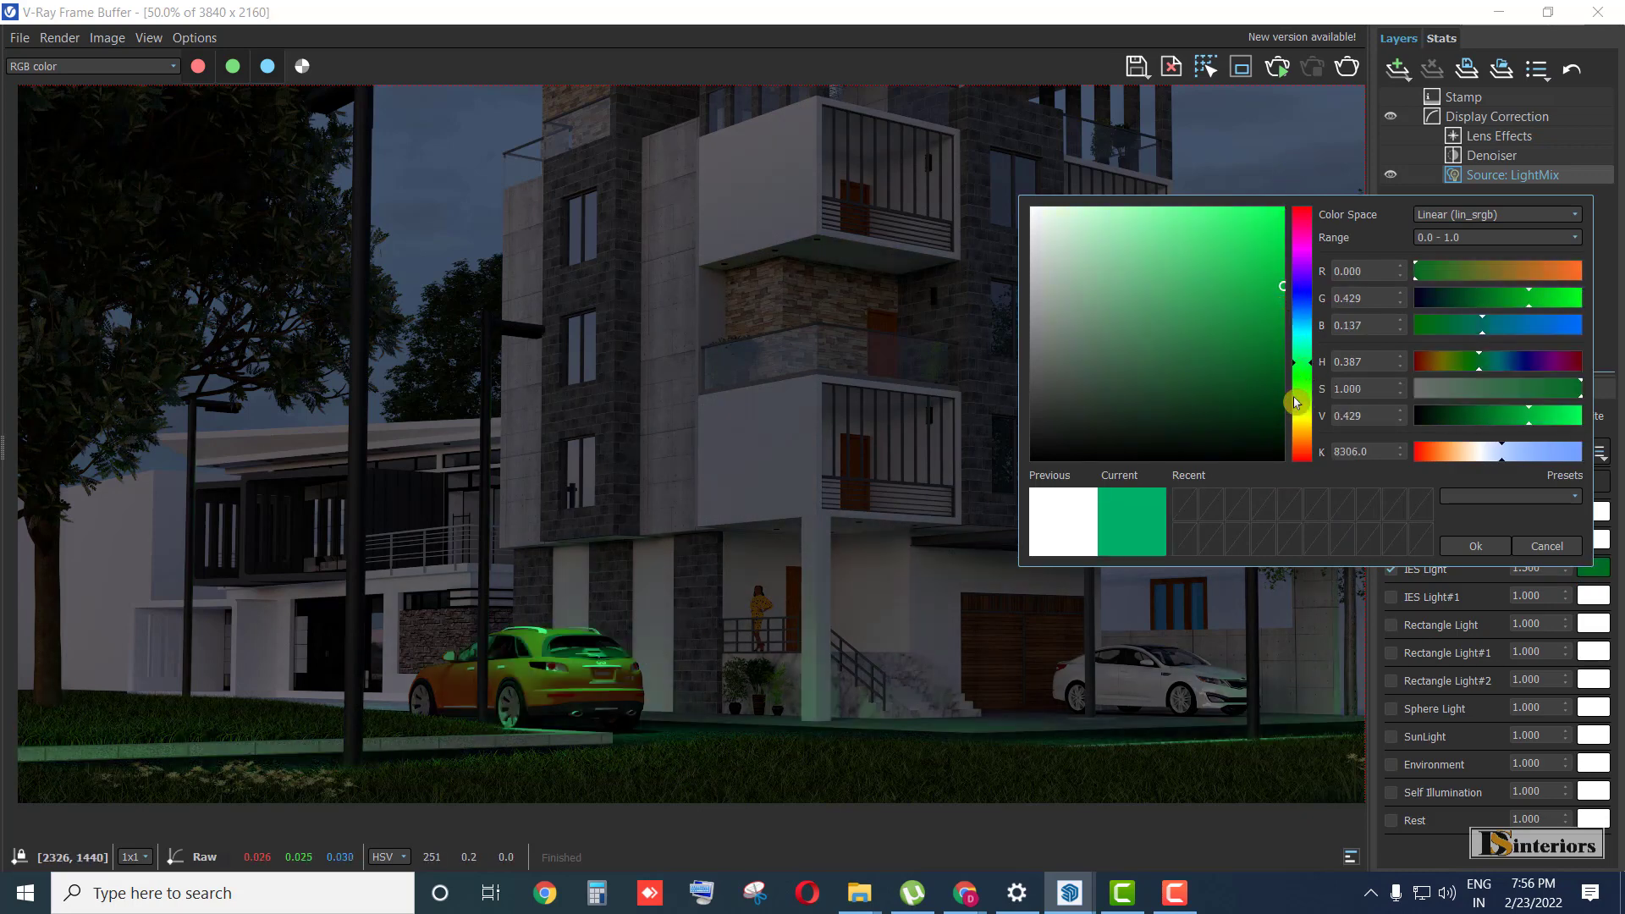
drag(1296, 403, 1297, 433)
mouse_move(1269, 254)
mouse_down()
mouse_move(1266, 225)
mouse_move(1161, 275)
mouse_move(1266, 239)
mouse_move(1254, 181)
mouse_move(1256, 210)
mouse_up()
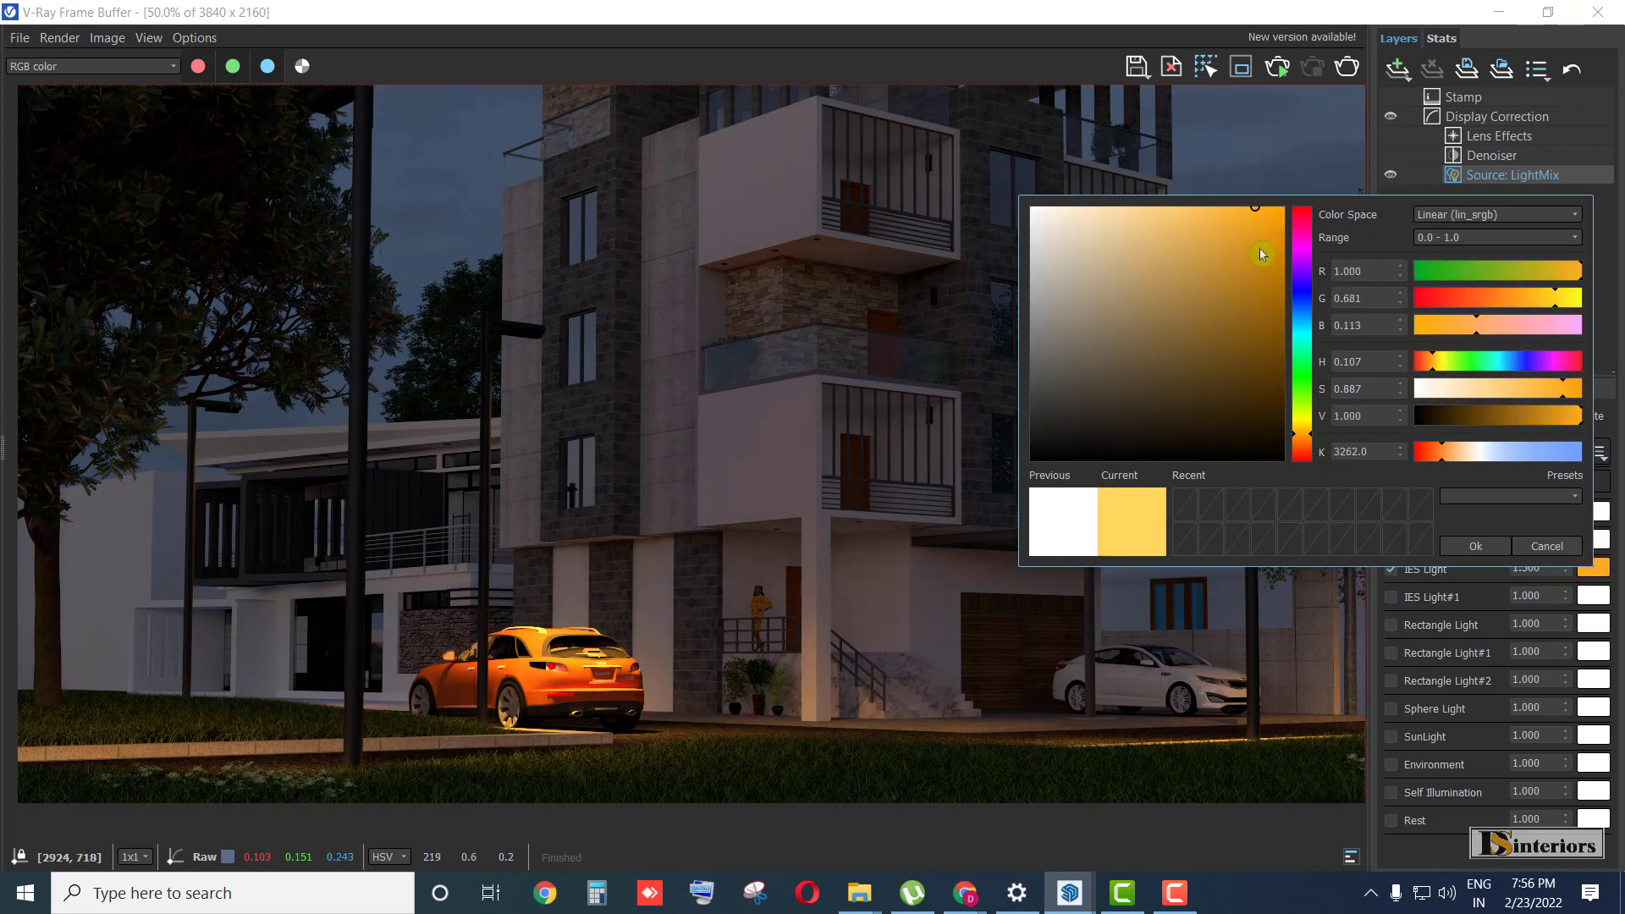
click(1548, 545)
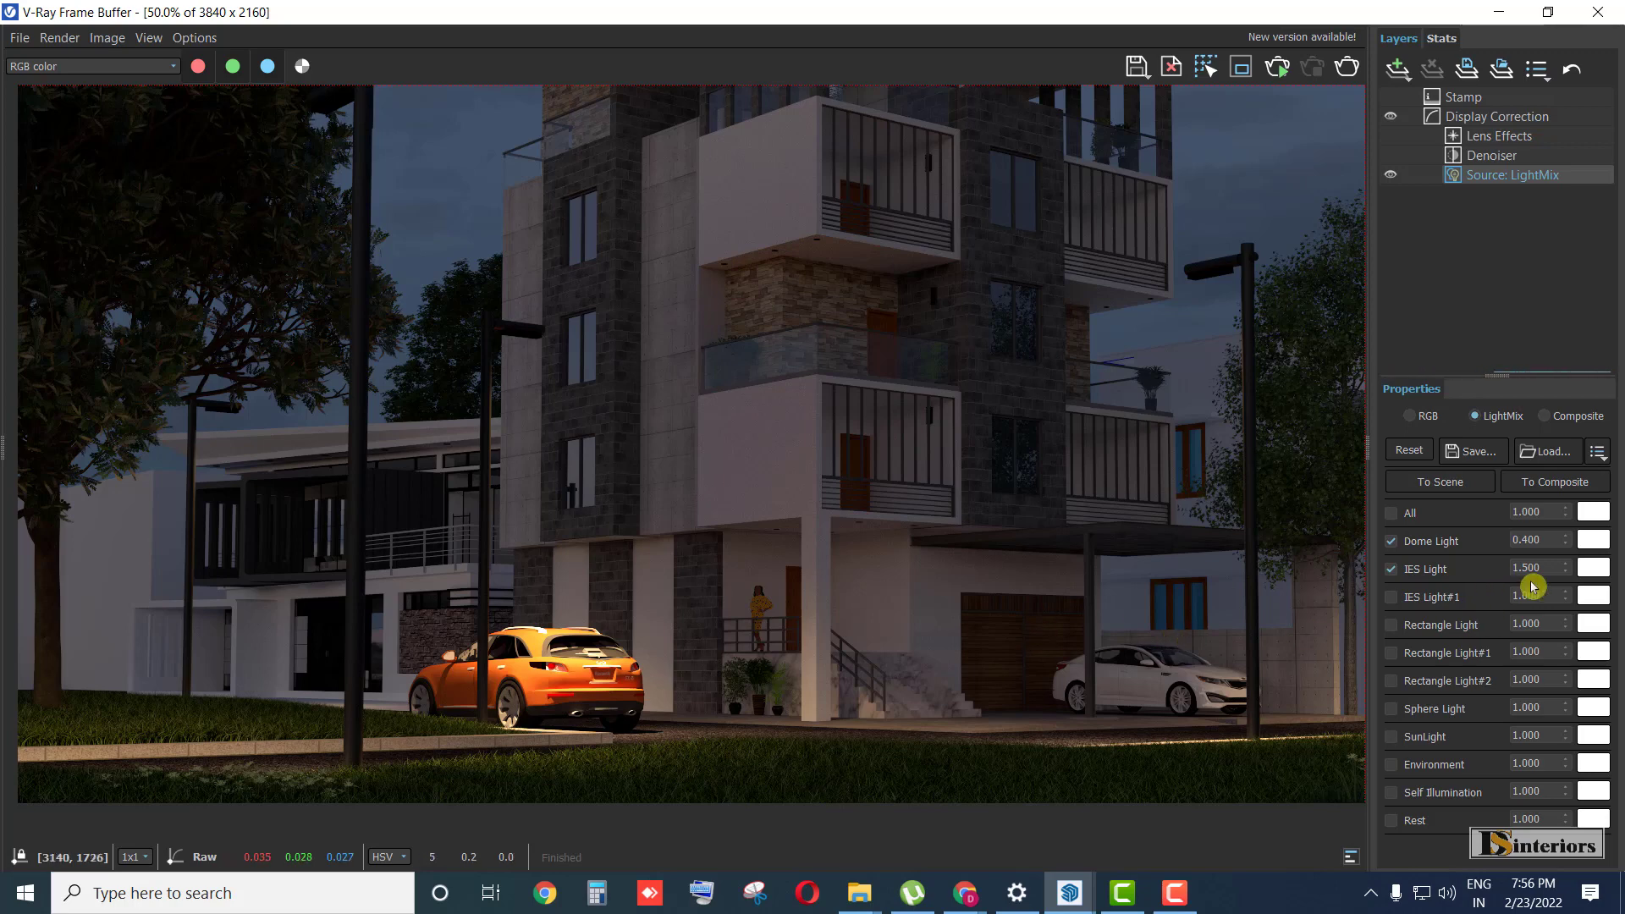
- Set the IES Light intensity to 3 and check the light around the orange car
key(Return)
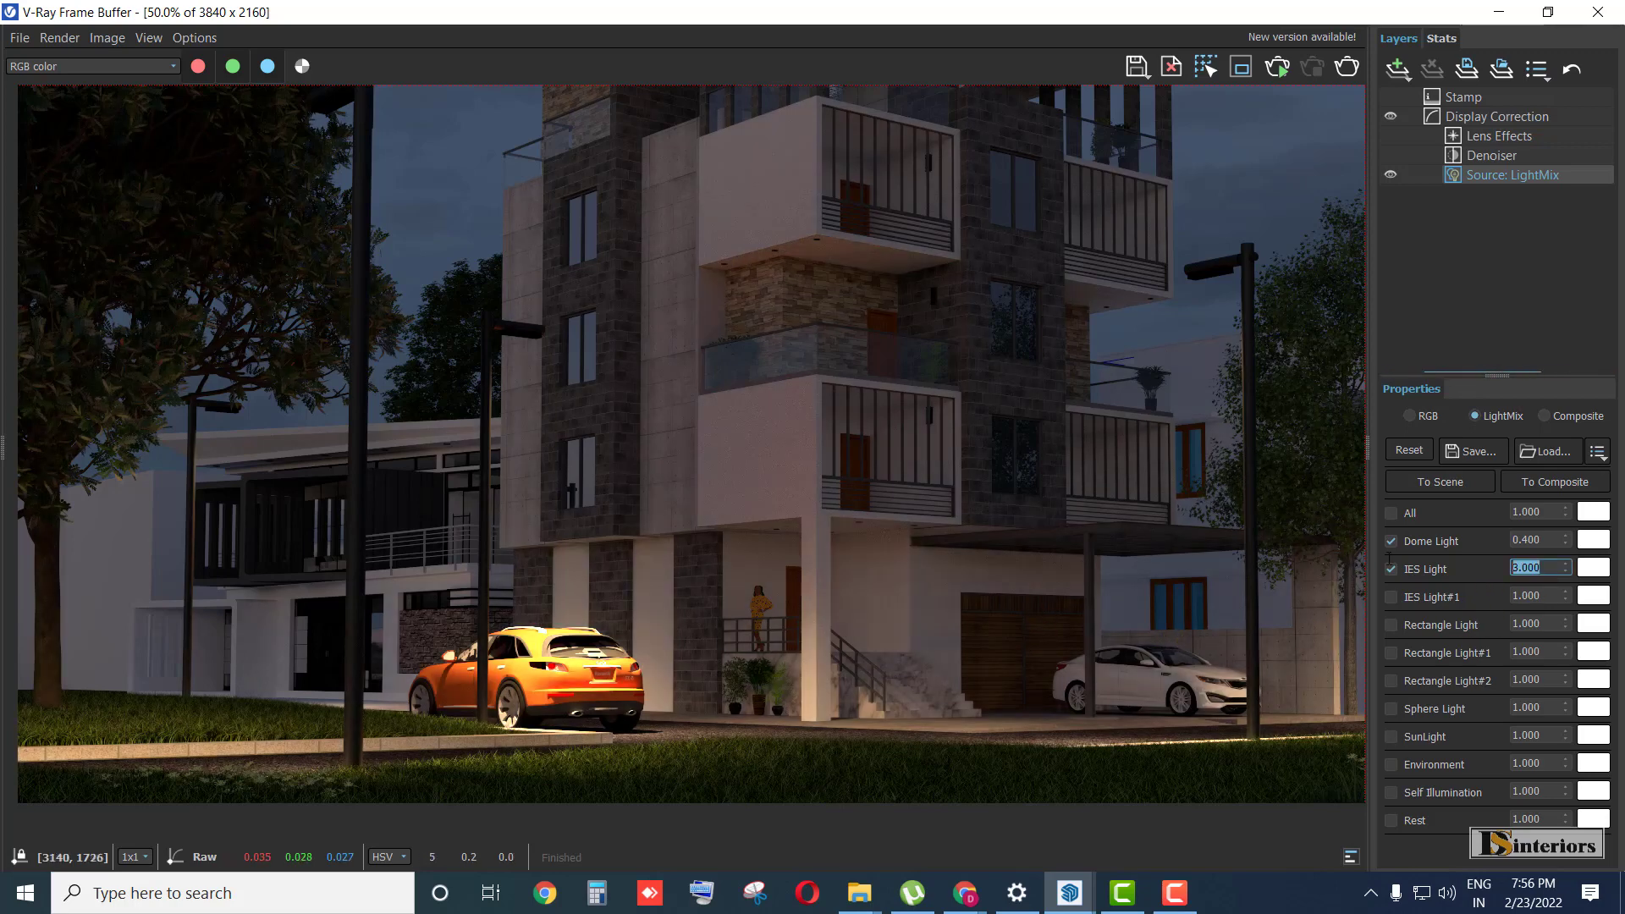
scroll(719, 663, down, 1)
scroll(486, 655, up, 1)
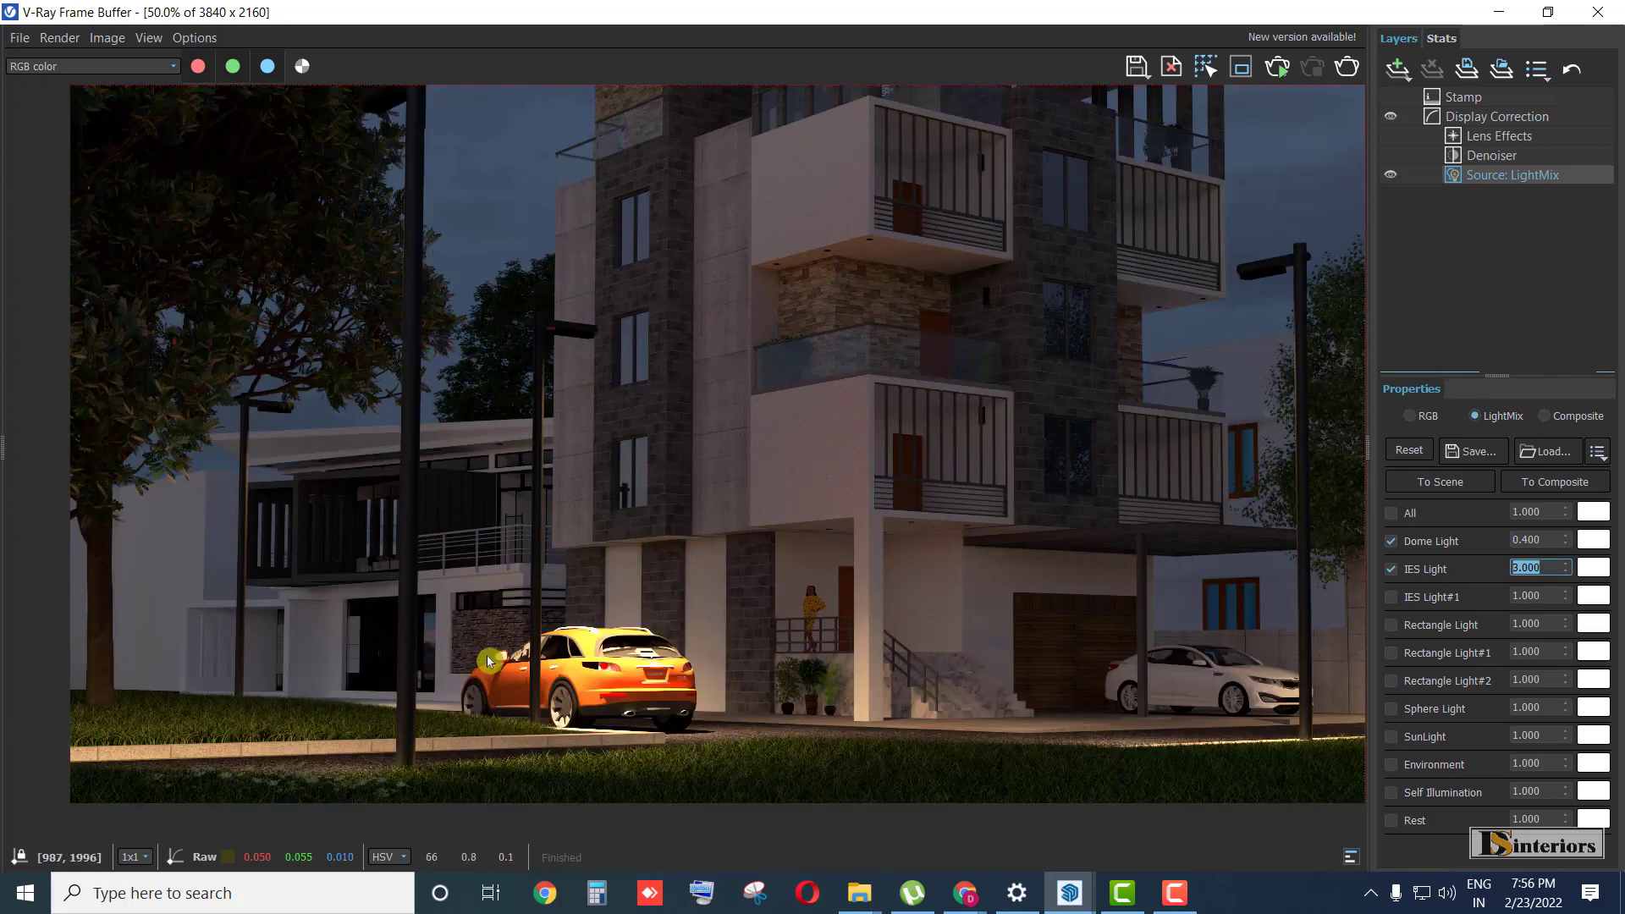
- Enable IES Light#1 in the light mix and inspect its effect on the walls
click(1390, 597)
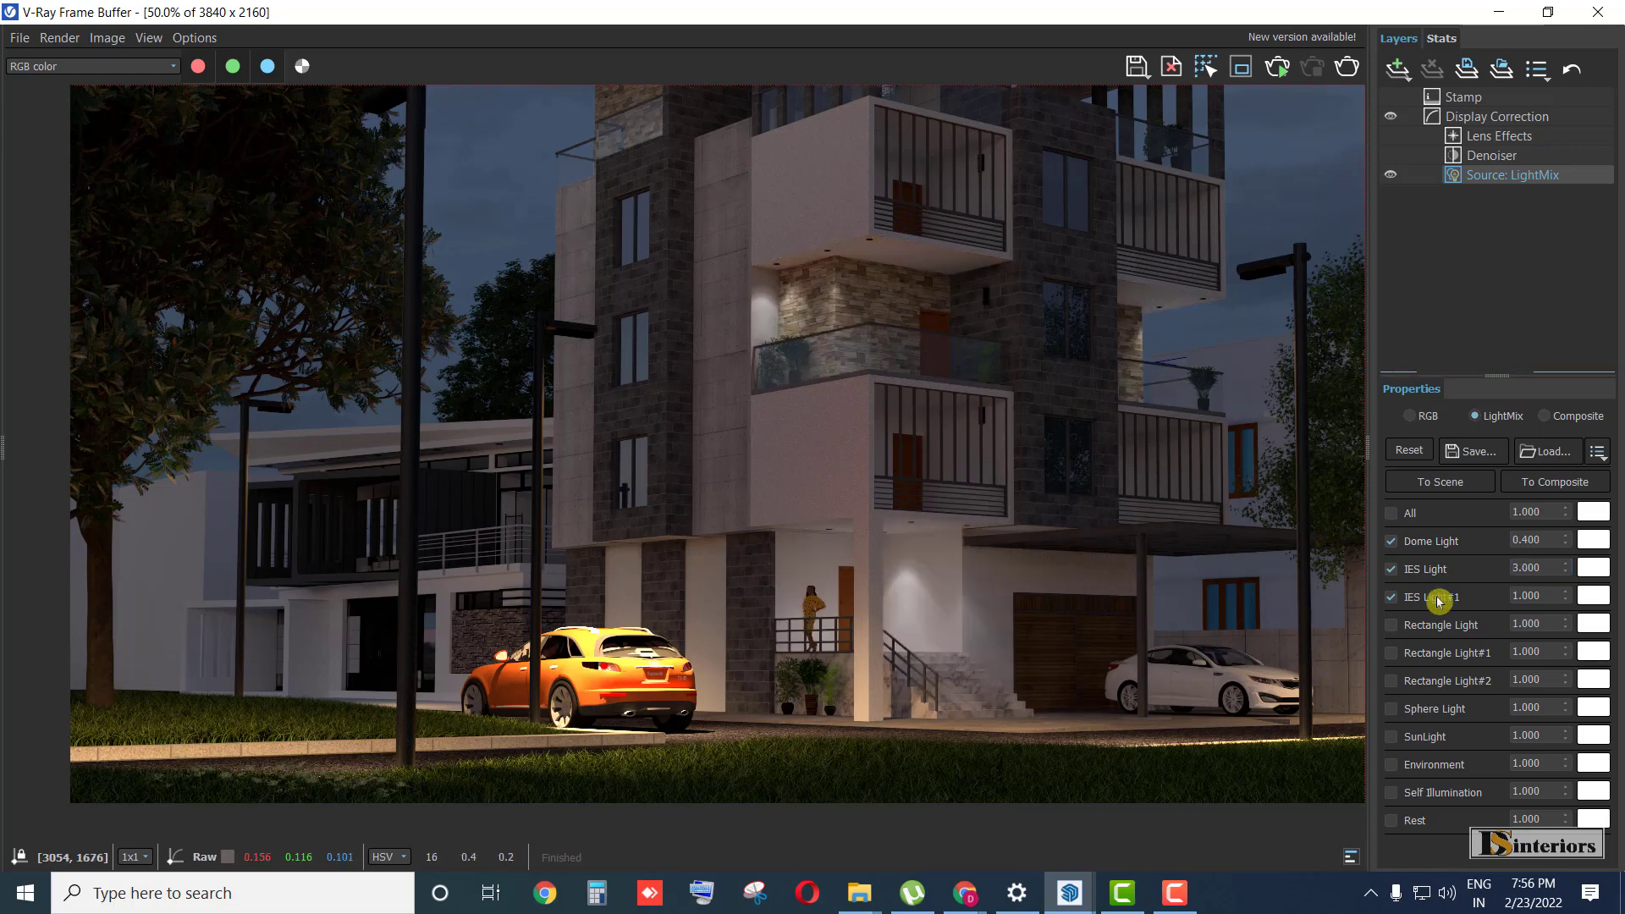
scroll(824, 474, down, 1)
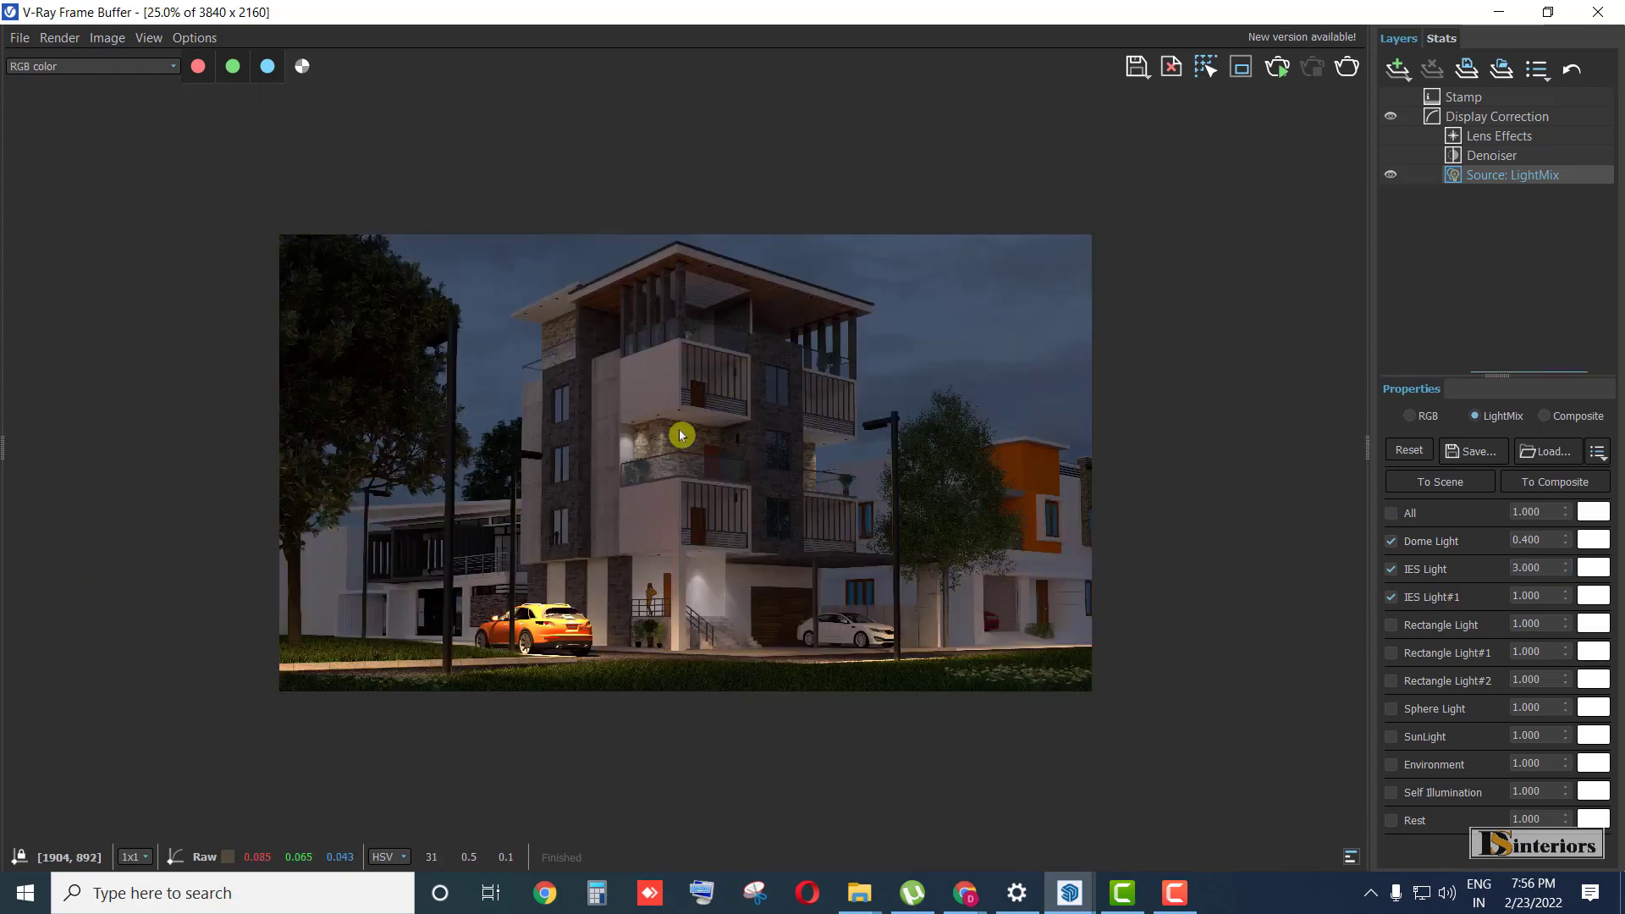
scroll(672, 444, up, 1)
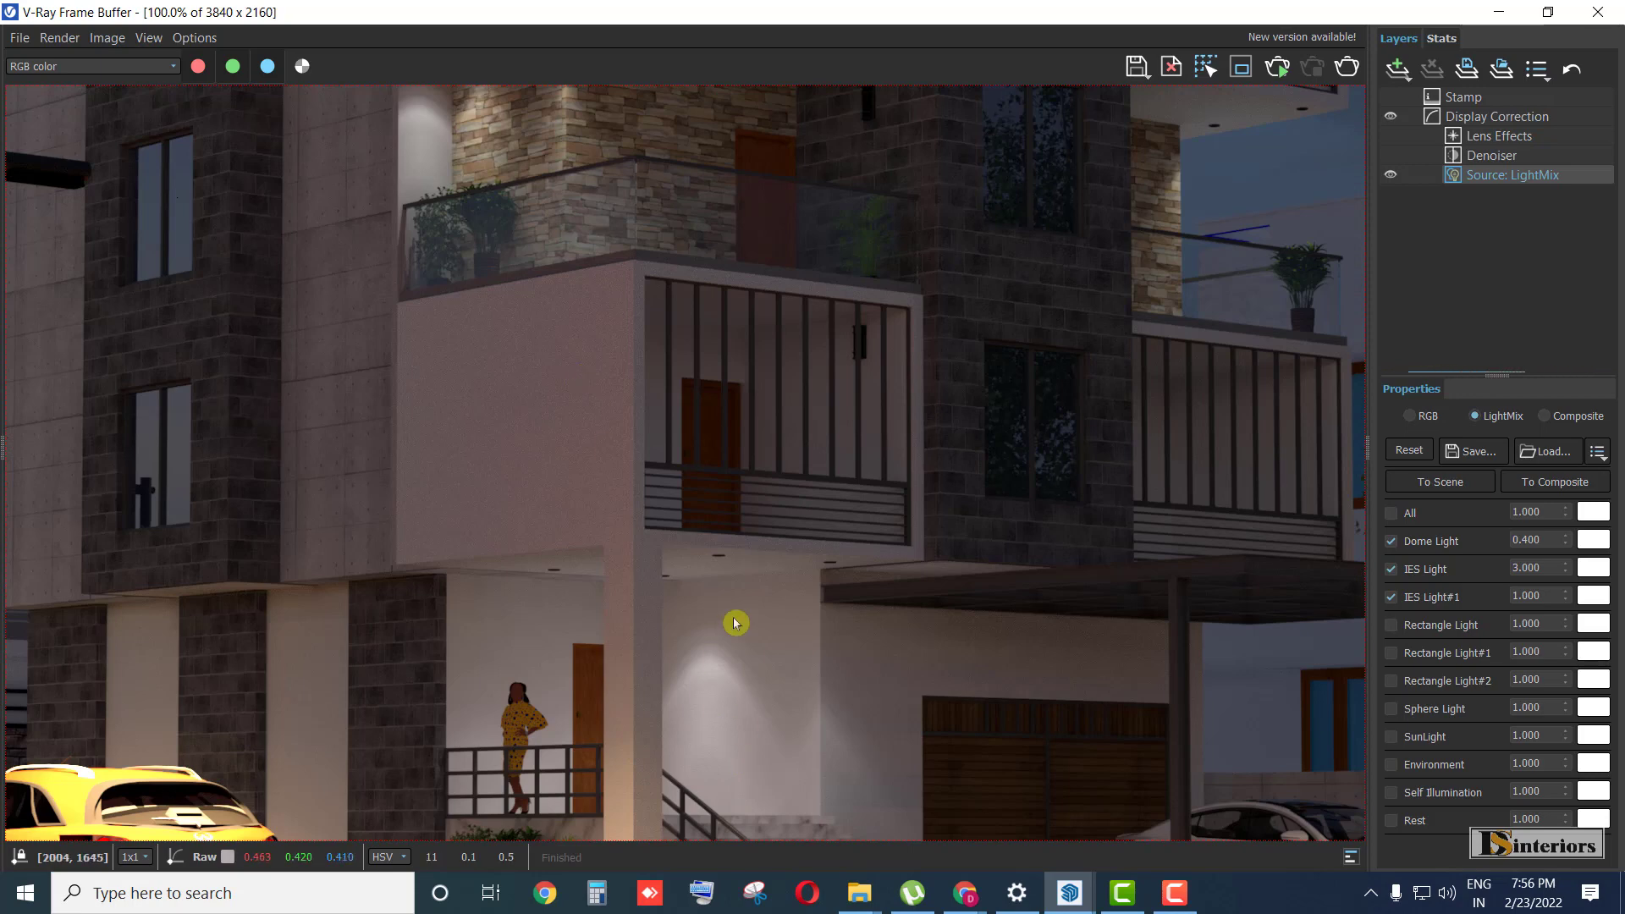
- Try an intensity of 4 for IES Light#1 and check the lit walls at the entrance and stone-clad balcony
text(4)
click(1391, 597)
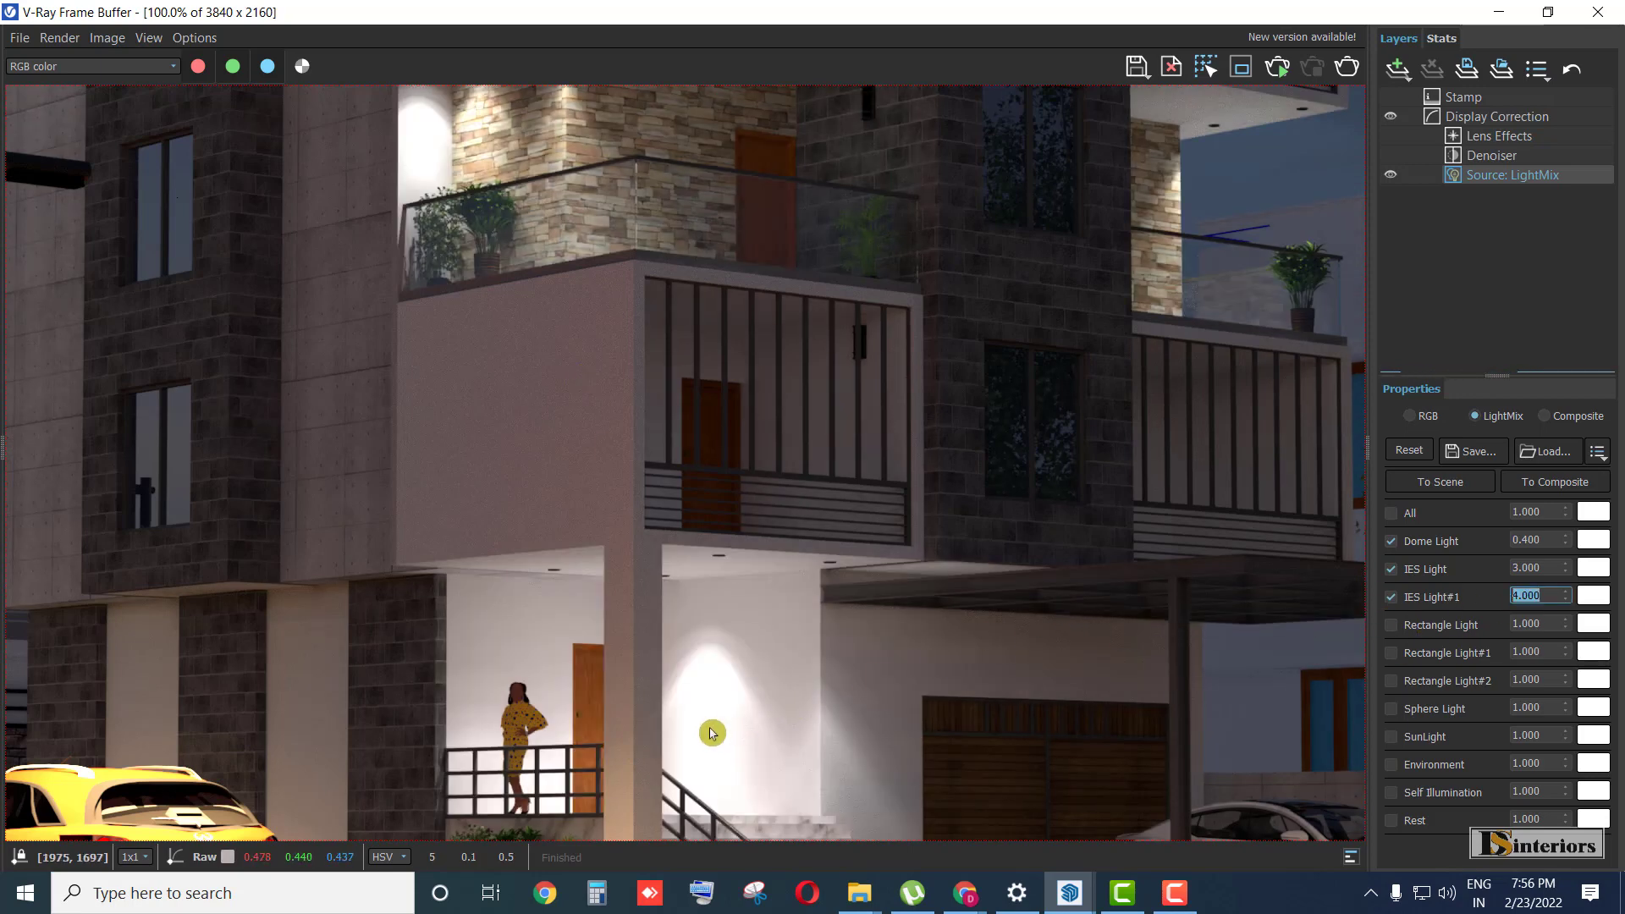
scroll(712, 733, down, 1)
scroll(769, 722, up, 3)
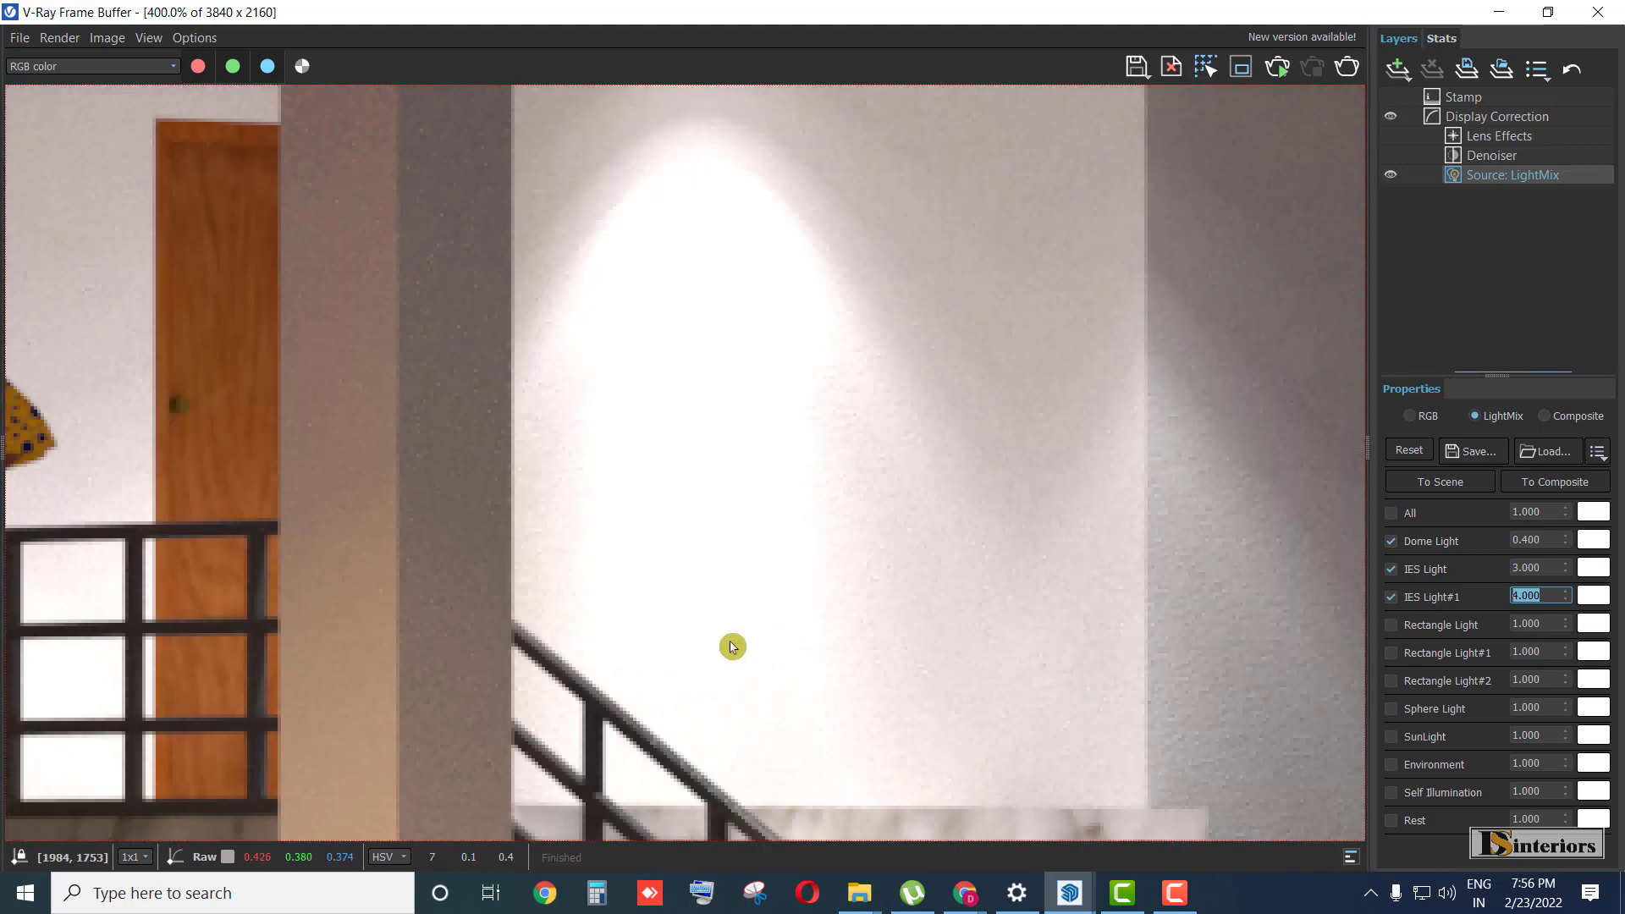
middle_drag(841, 551, 979, 743)
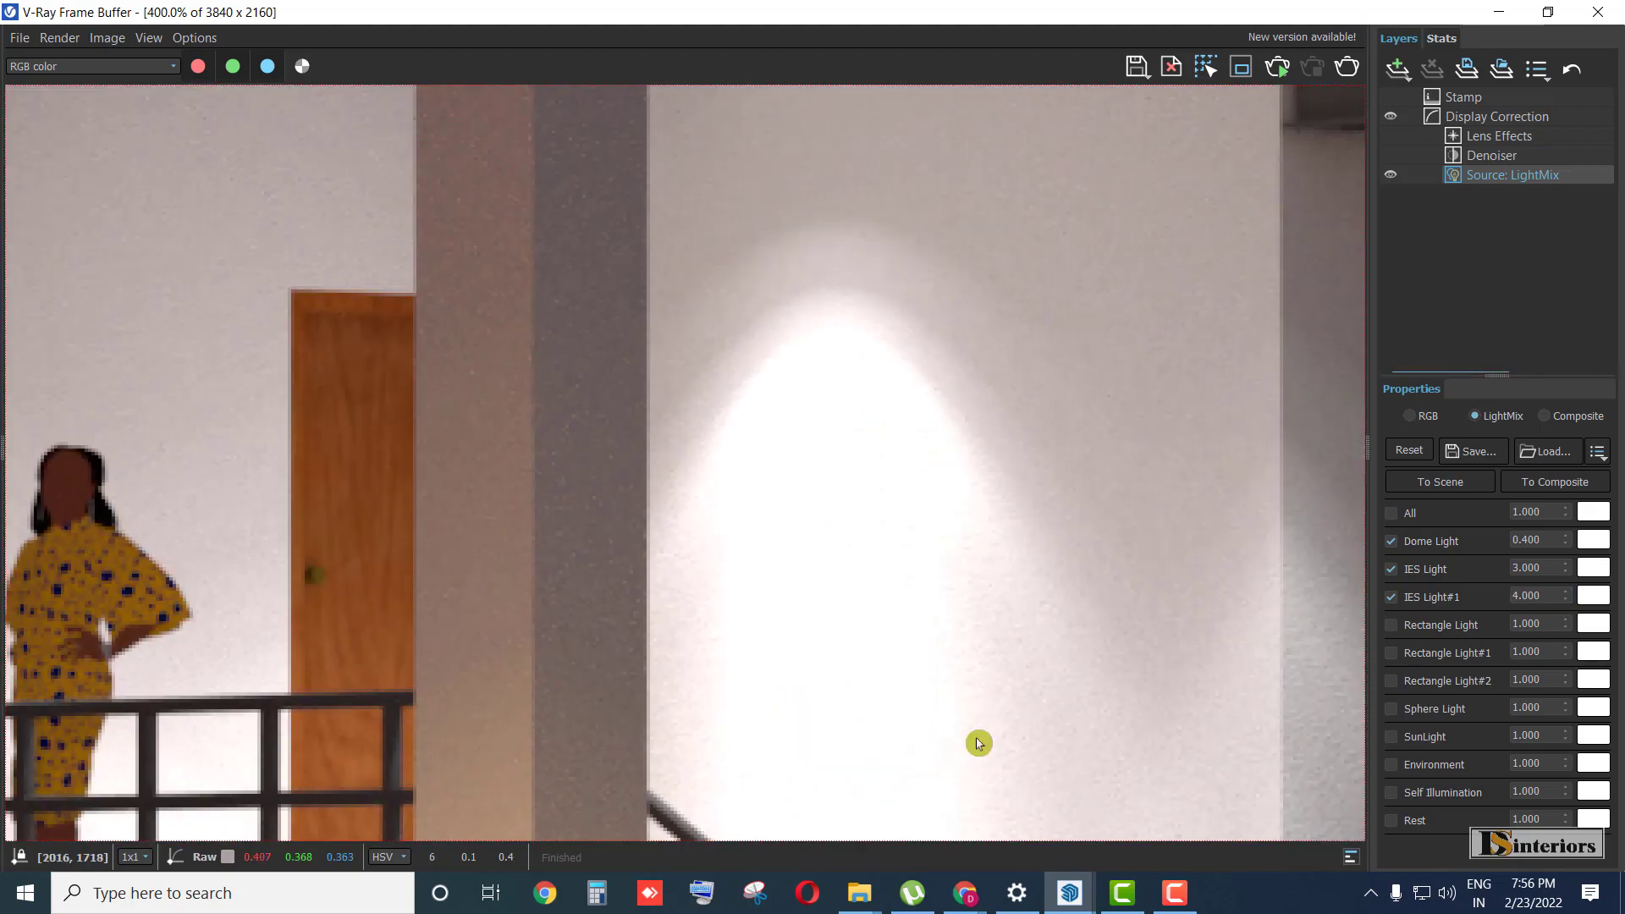
scroll(906, 758, down, 1)
scroll(601, 243, up, 1)
middle_drag(601, 242, 714, 333)
scroll(736, 451, down, 2)
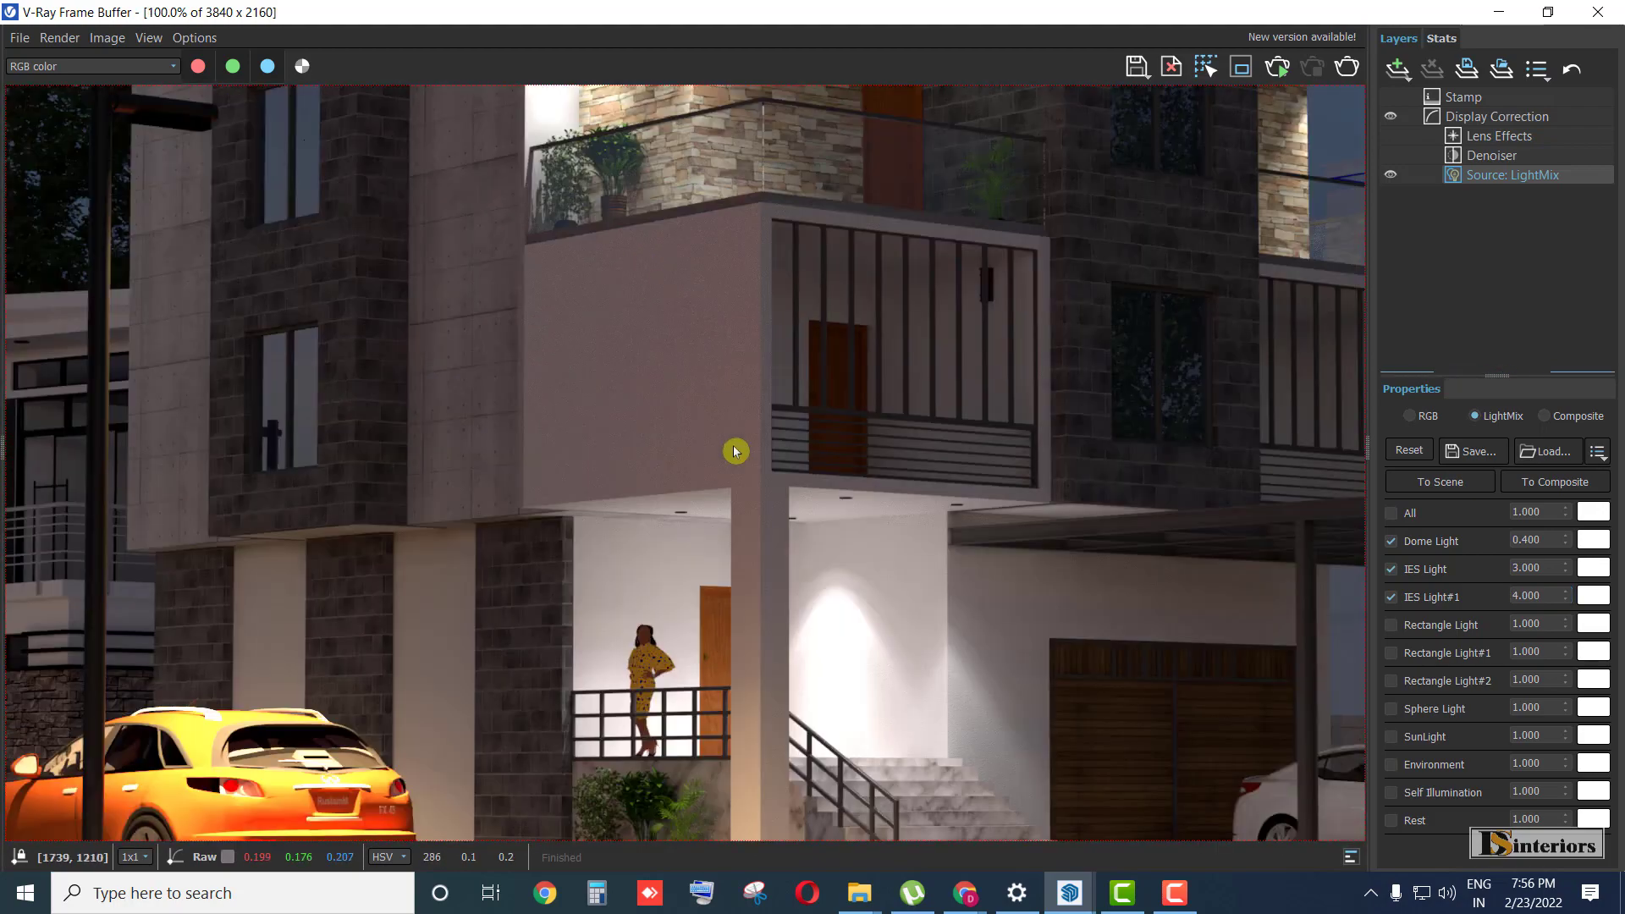
scroll(718, 218, down, 1)
scroll(663, 297, up, 3)
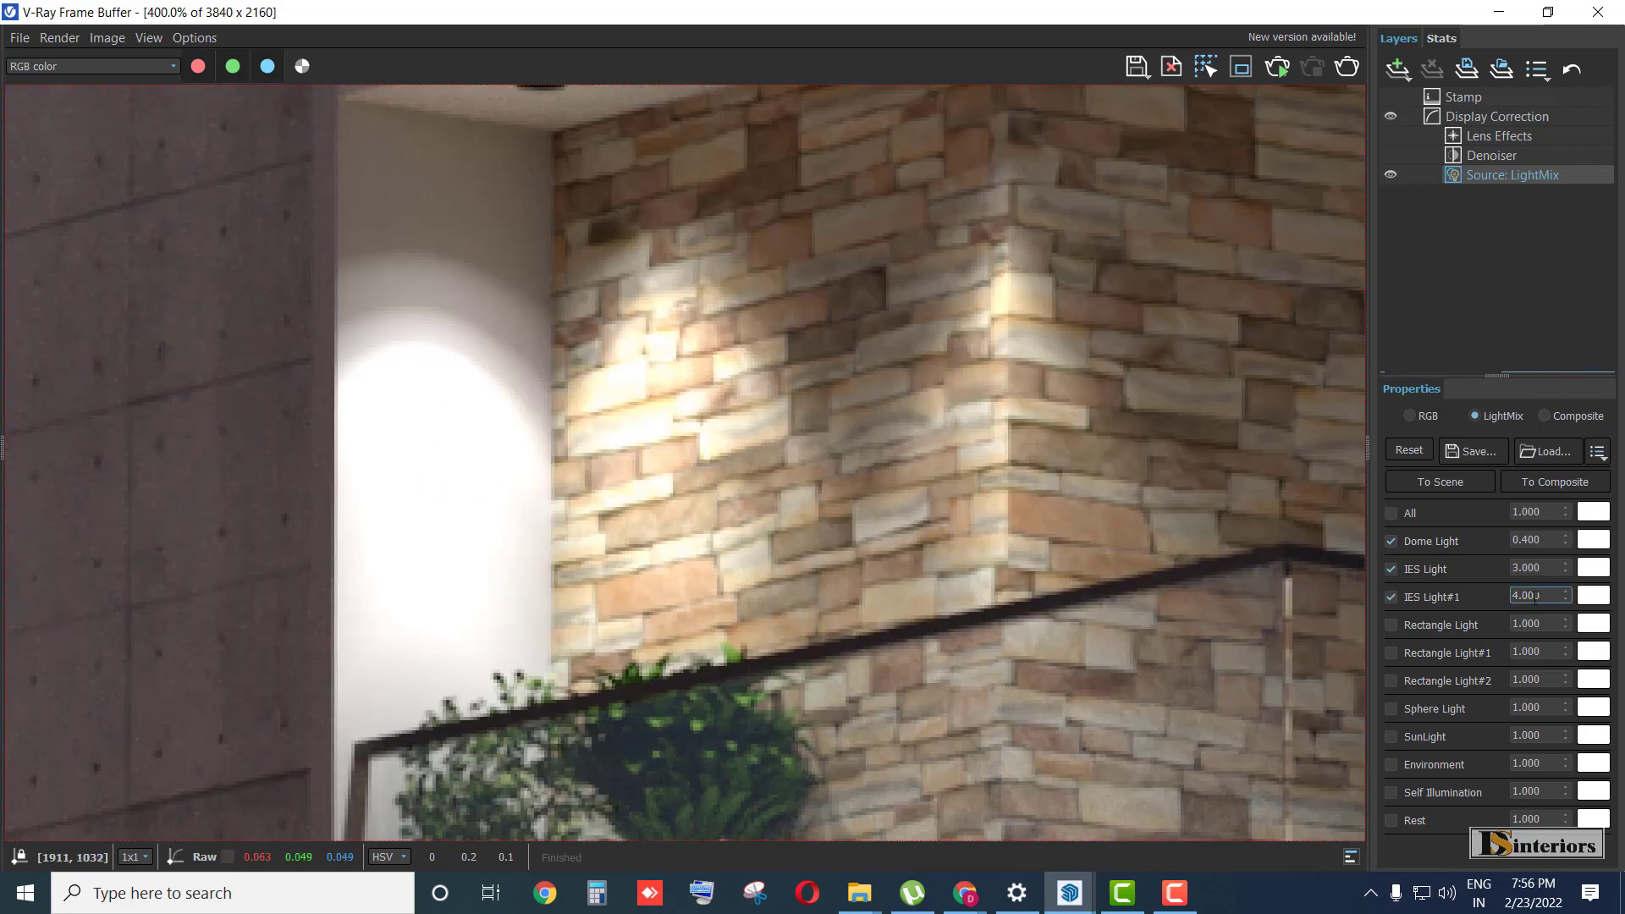
- Set the IES Light#1 intensity to 2.5 and check the whole building
key(Return)
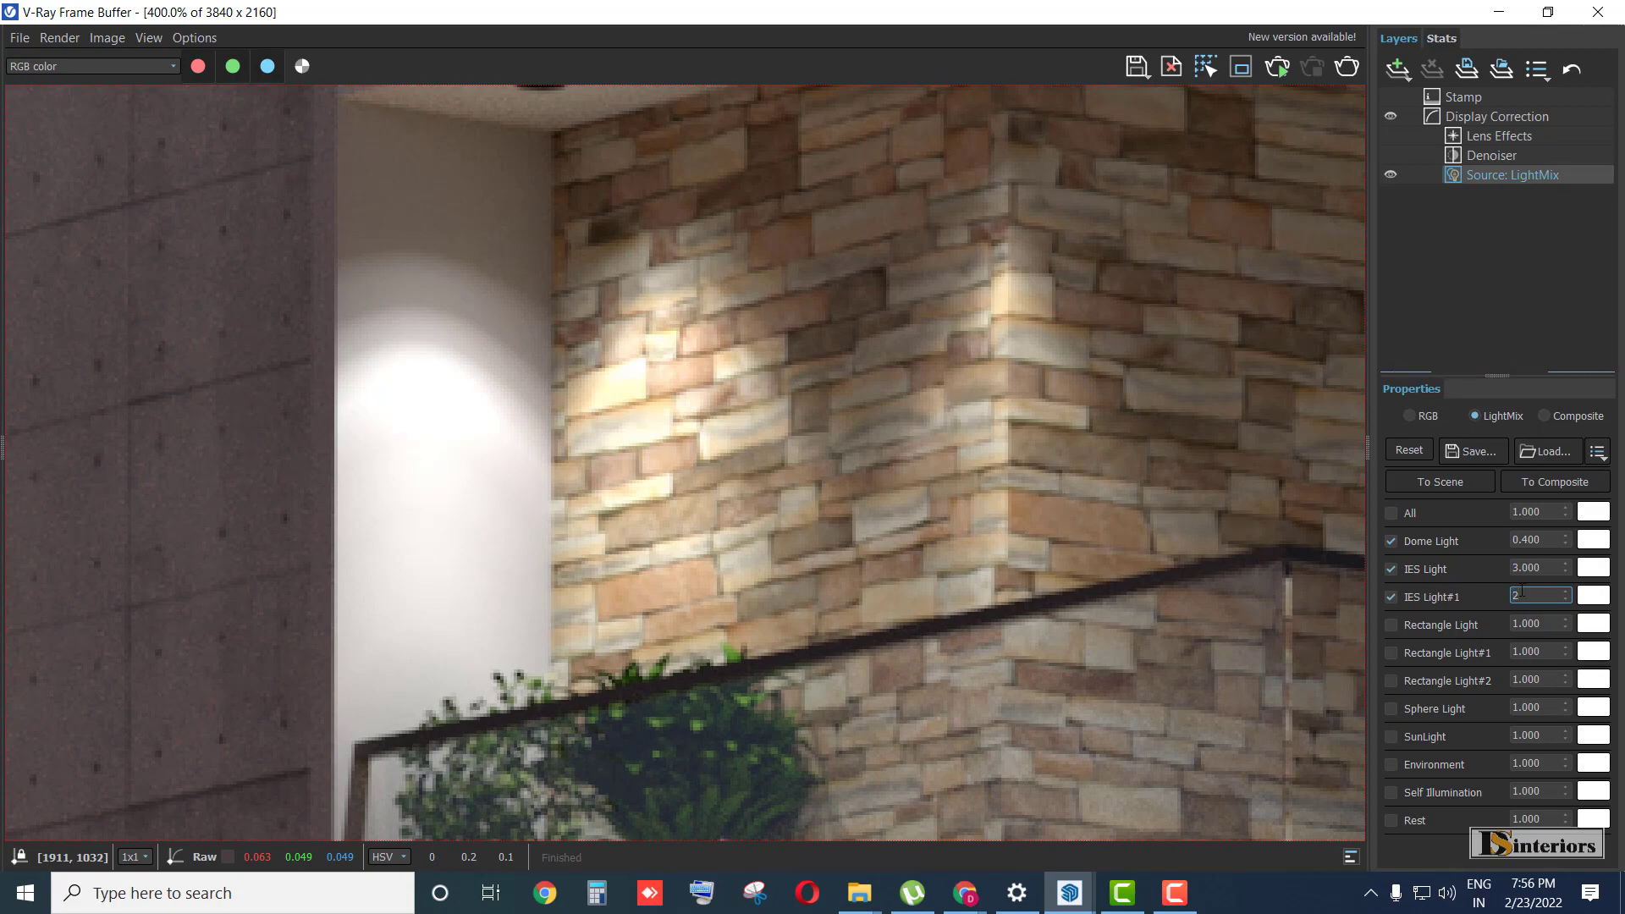
text(2.5)
key(Return)
scroll(657, 290, down, 5)
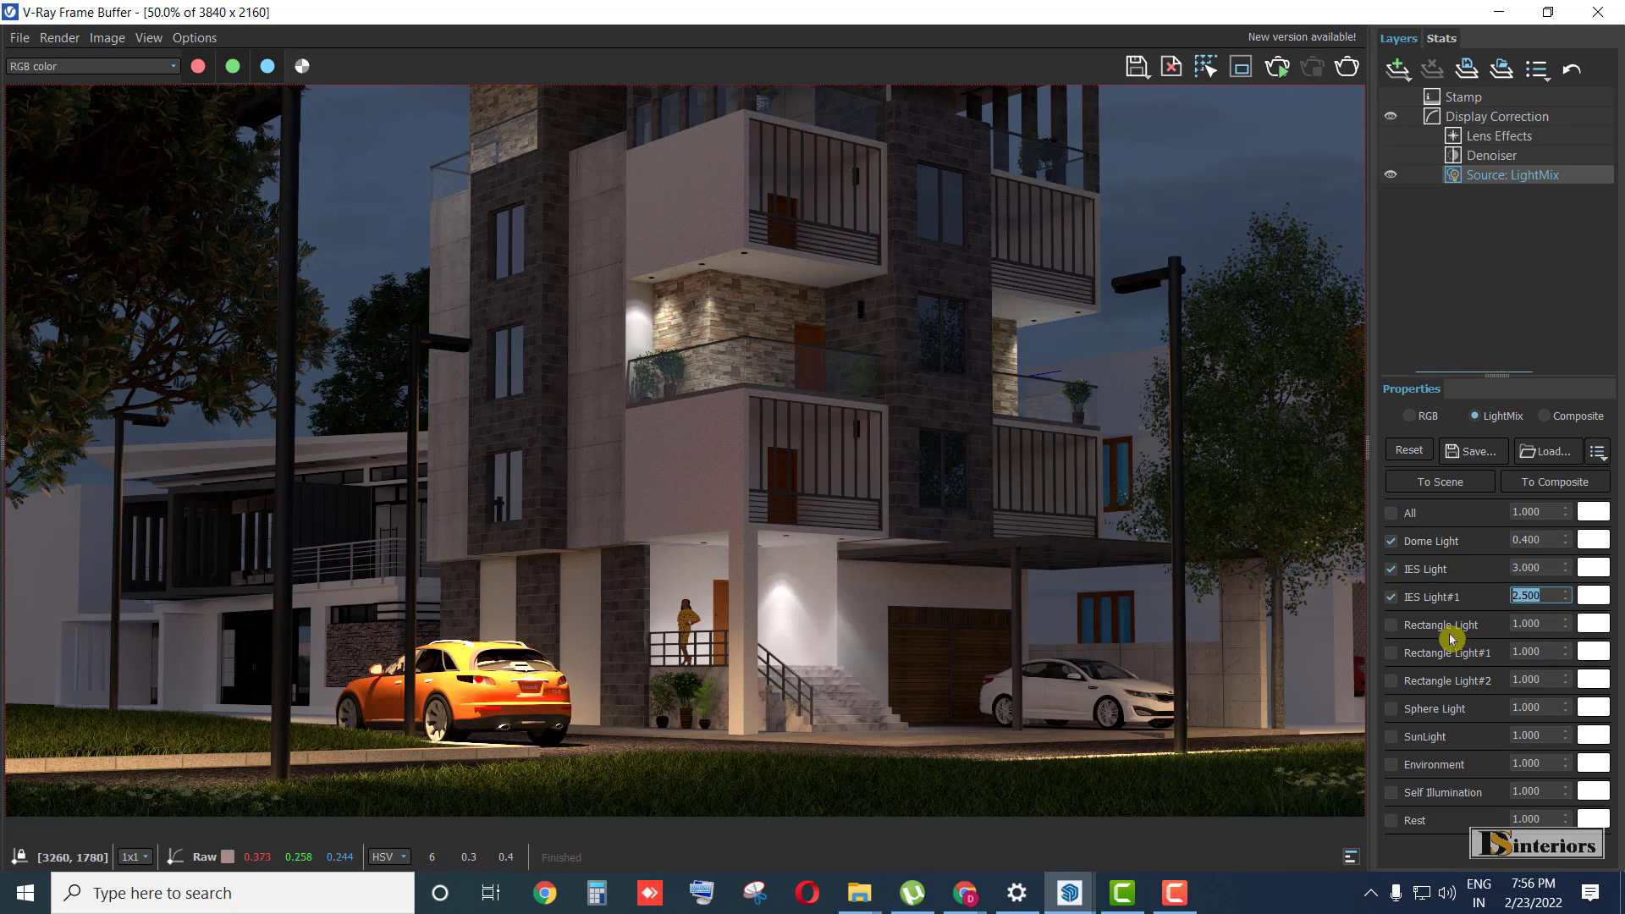
- Switch Rectangle Light on and off in the light mix to compare the window glow, leaving it enabled
click(1390, 628)
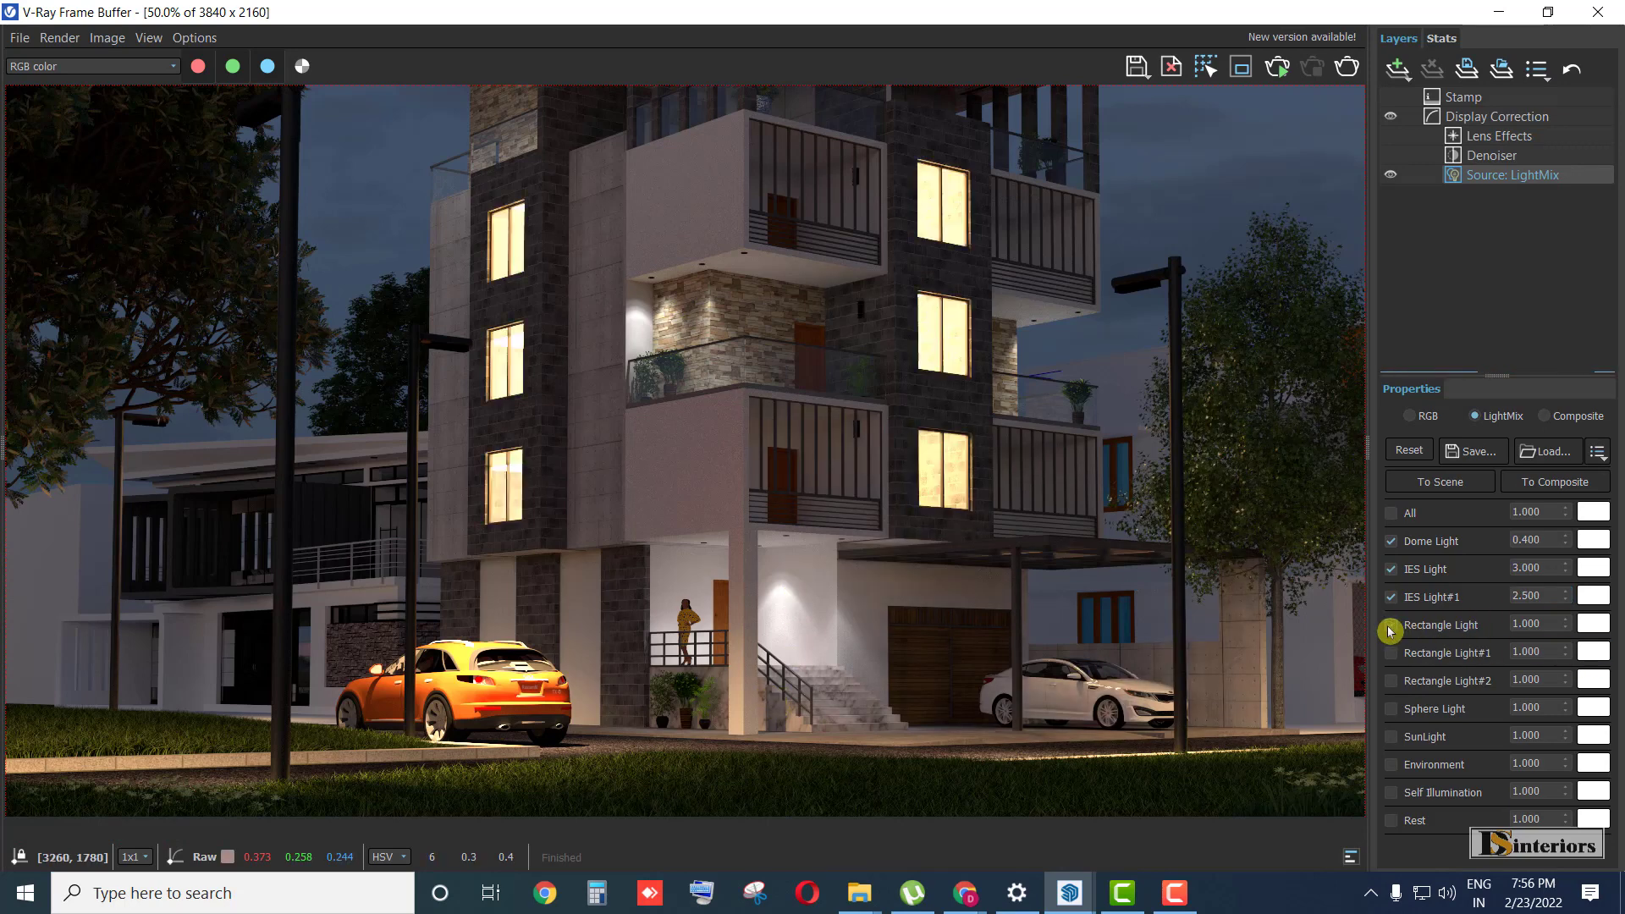
click(1390, 628)
click(1390, 628)
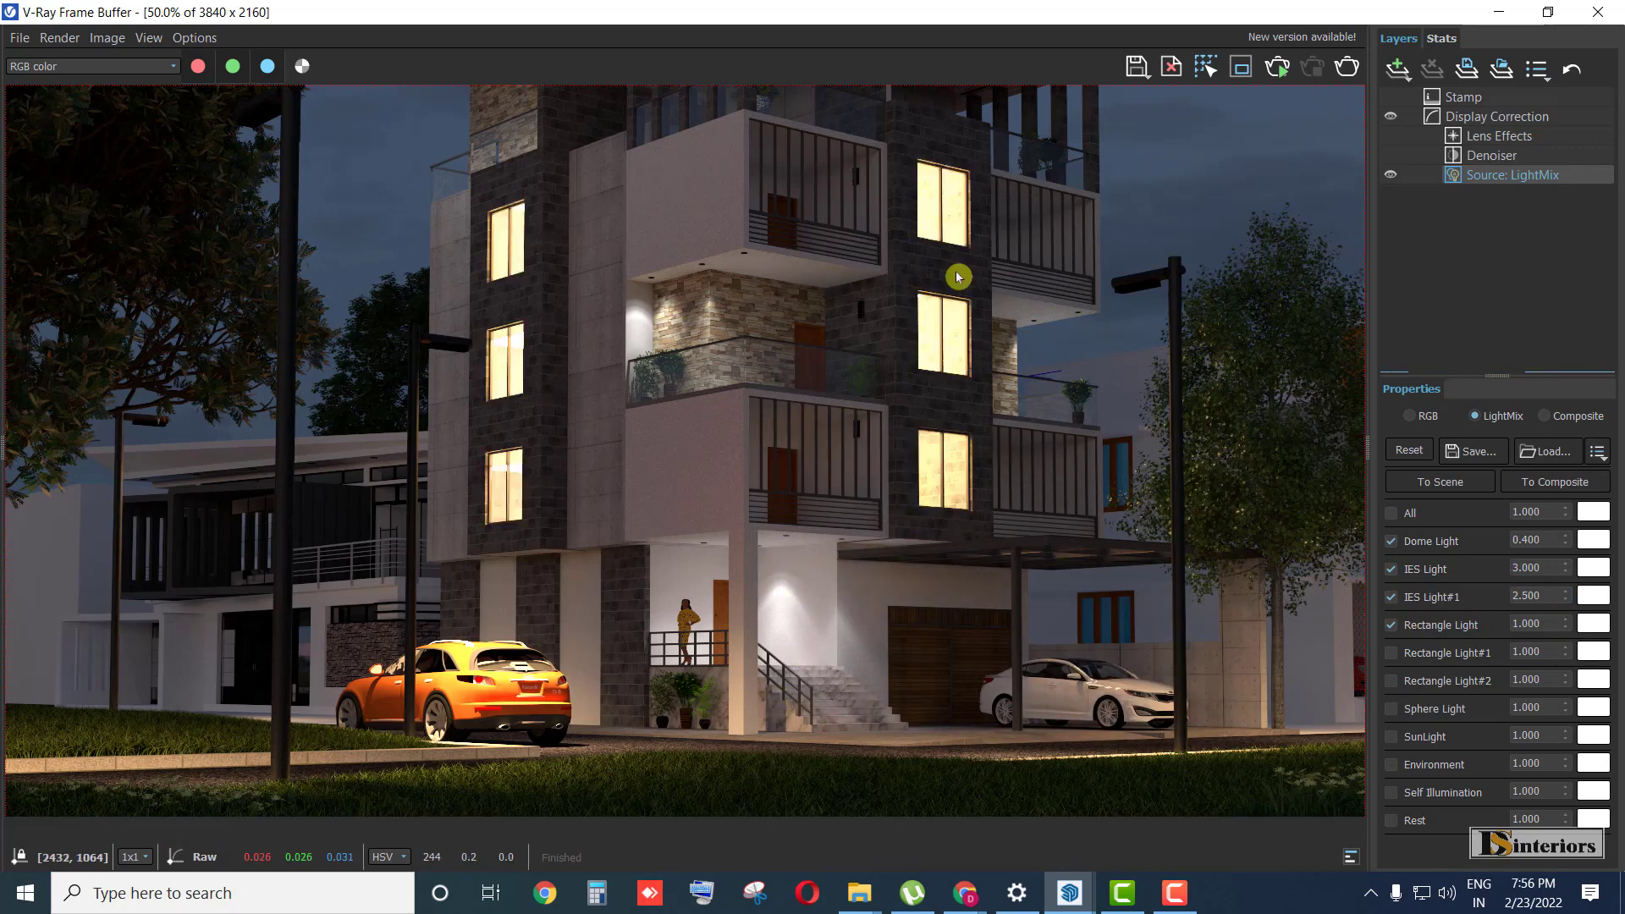
scroll(938, 219, up, 2)
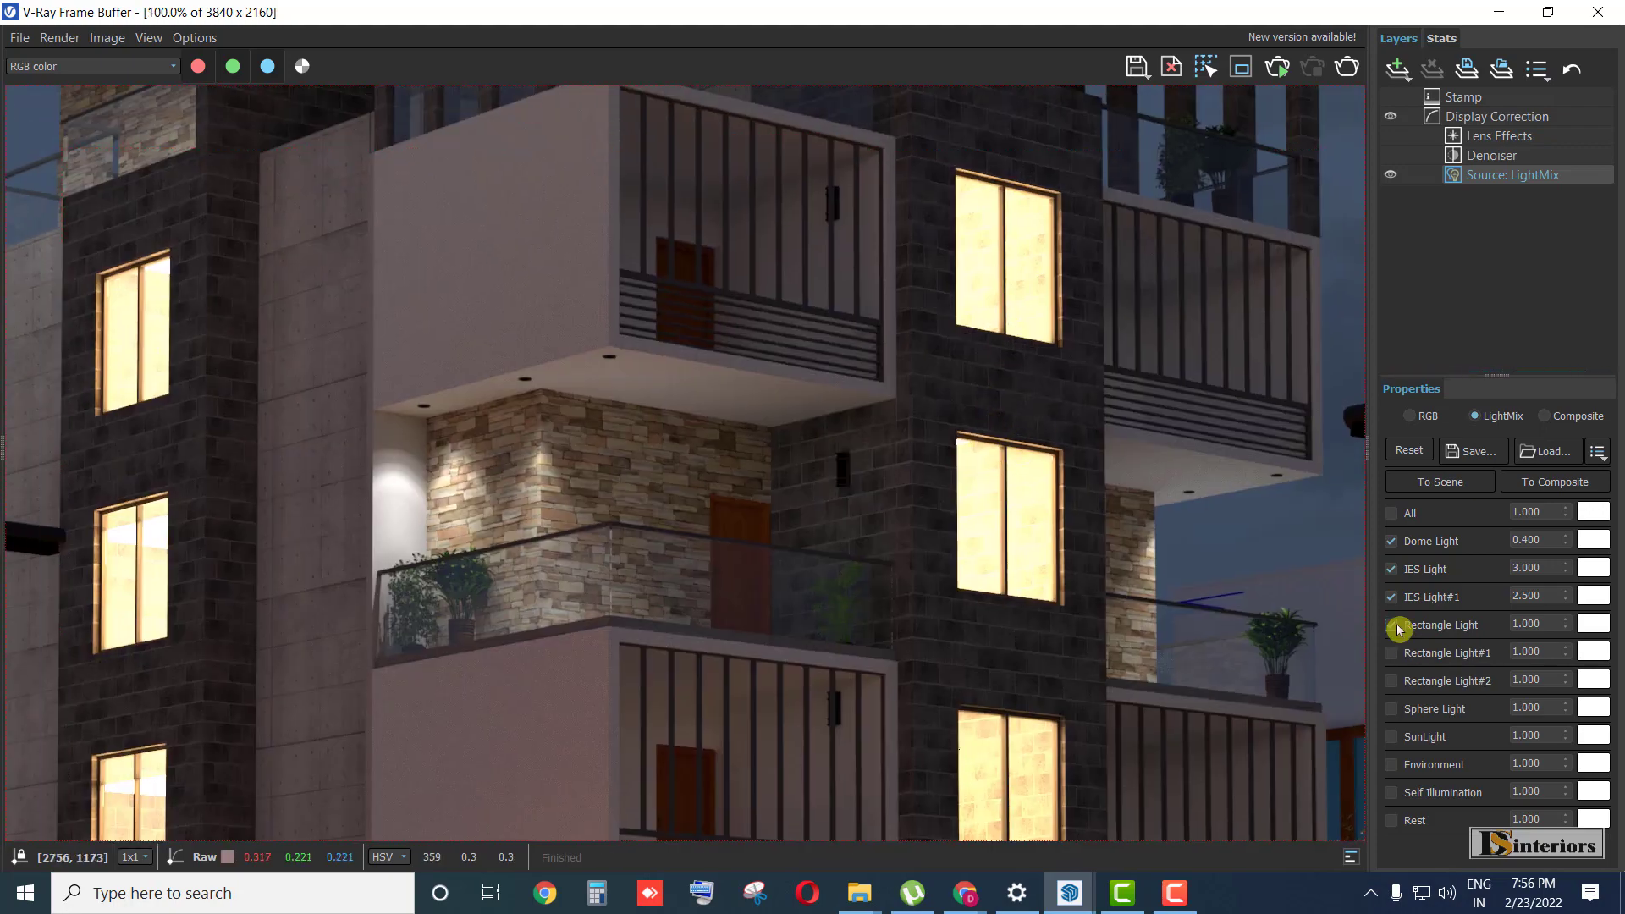
click(1391, 626)
scroll(784, 452, down, 2)
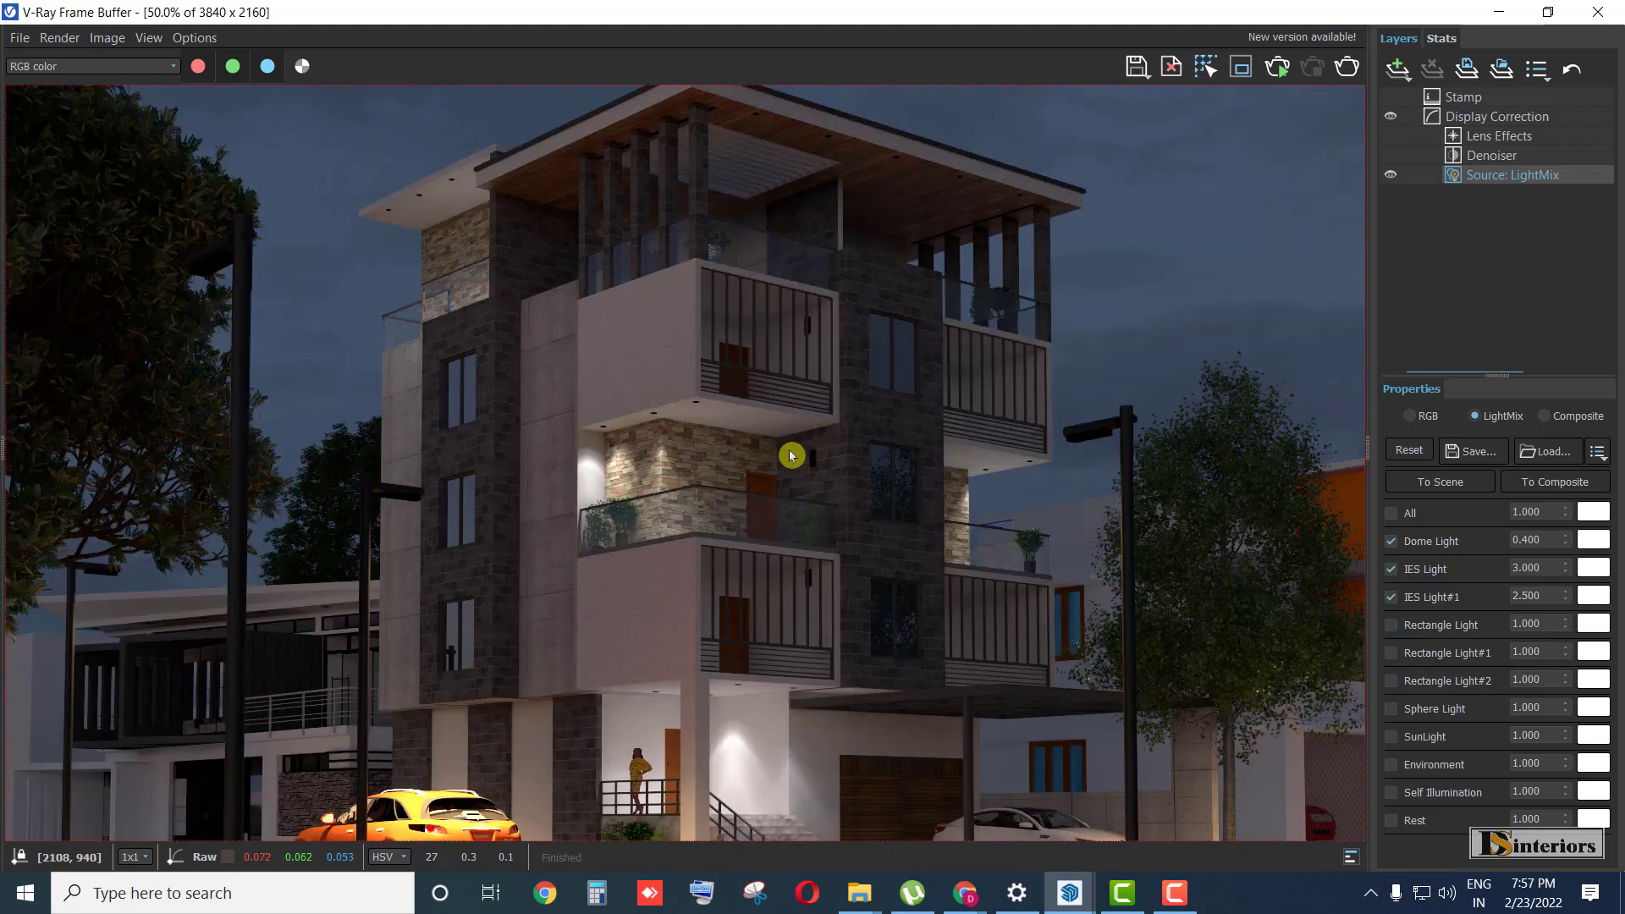
click(1391, 625)
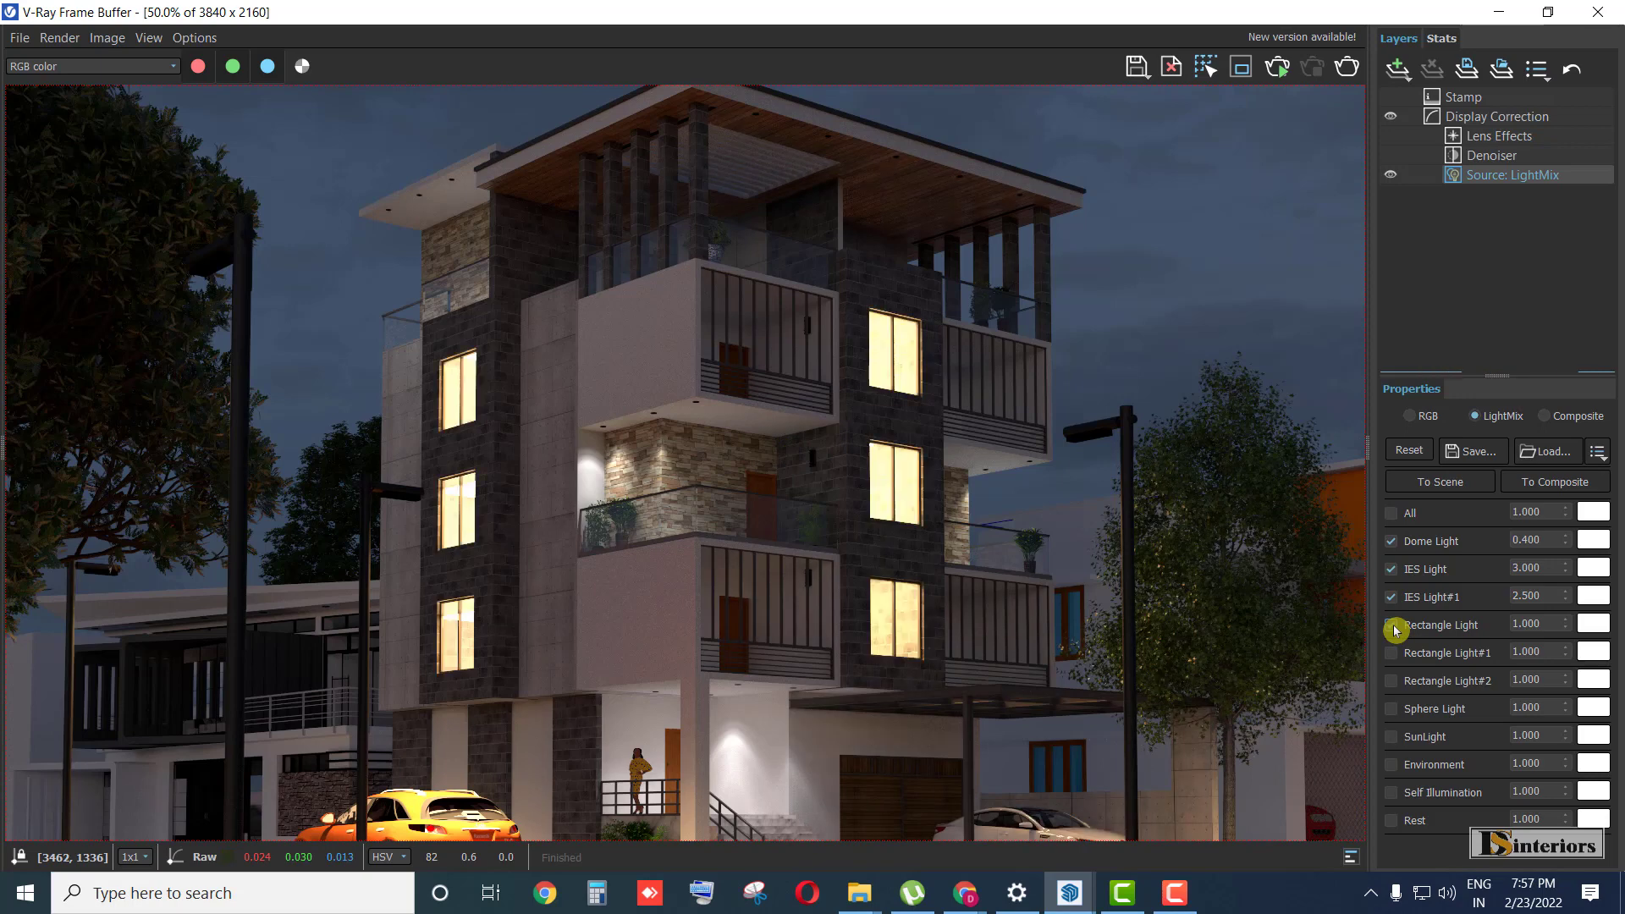
scroll(895, 562, up, 2)
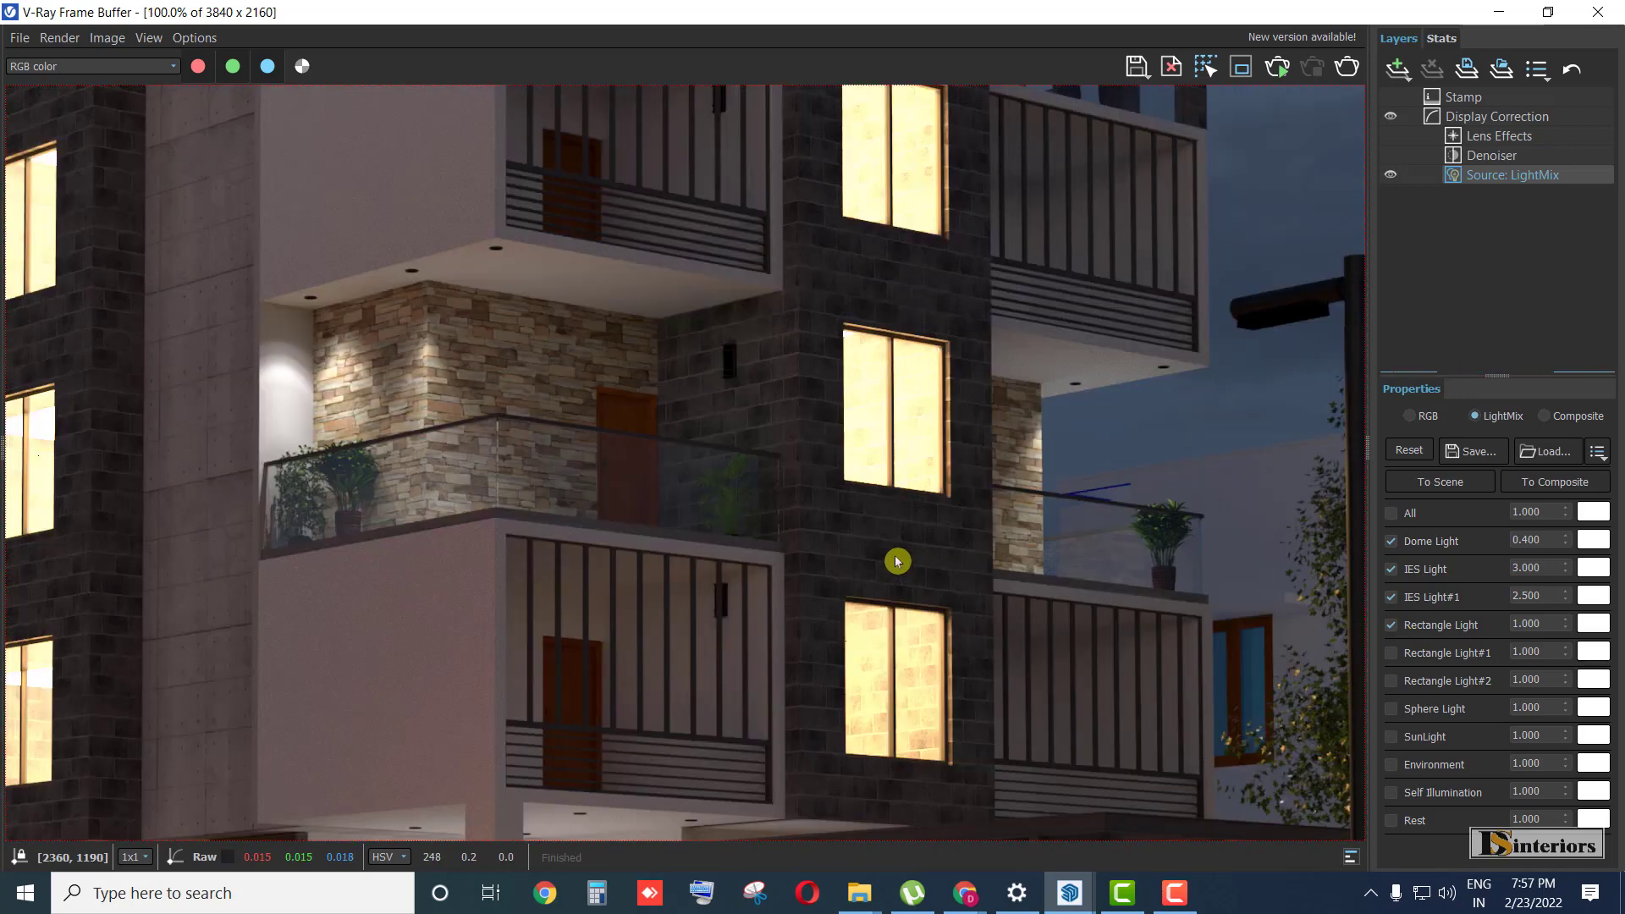
- Set the Rectangle Light intensity to 2 and check the windows across the facade
double_click(1532, 624)
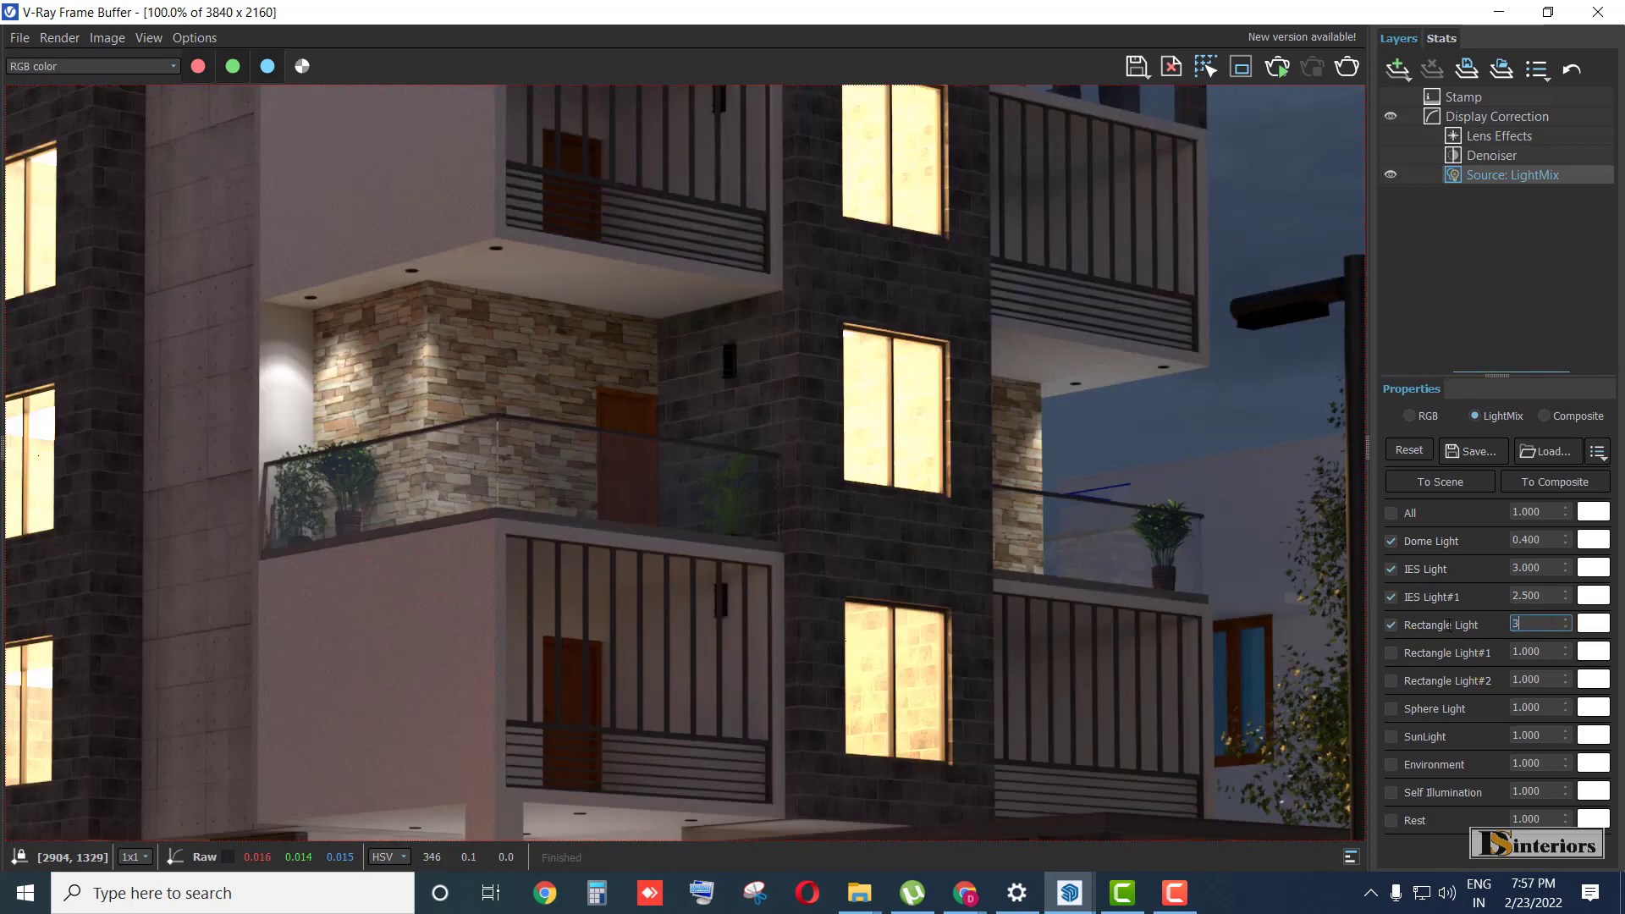
key(Return)
scroll(1003, 499, down, 2)
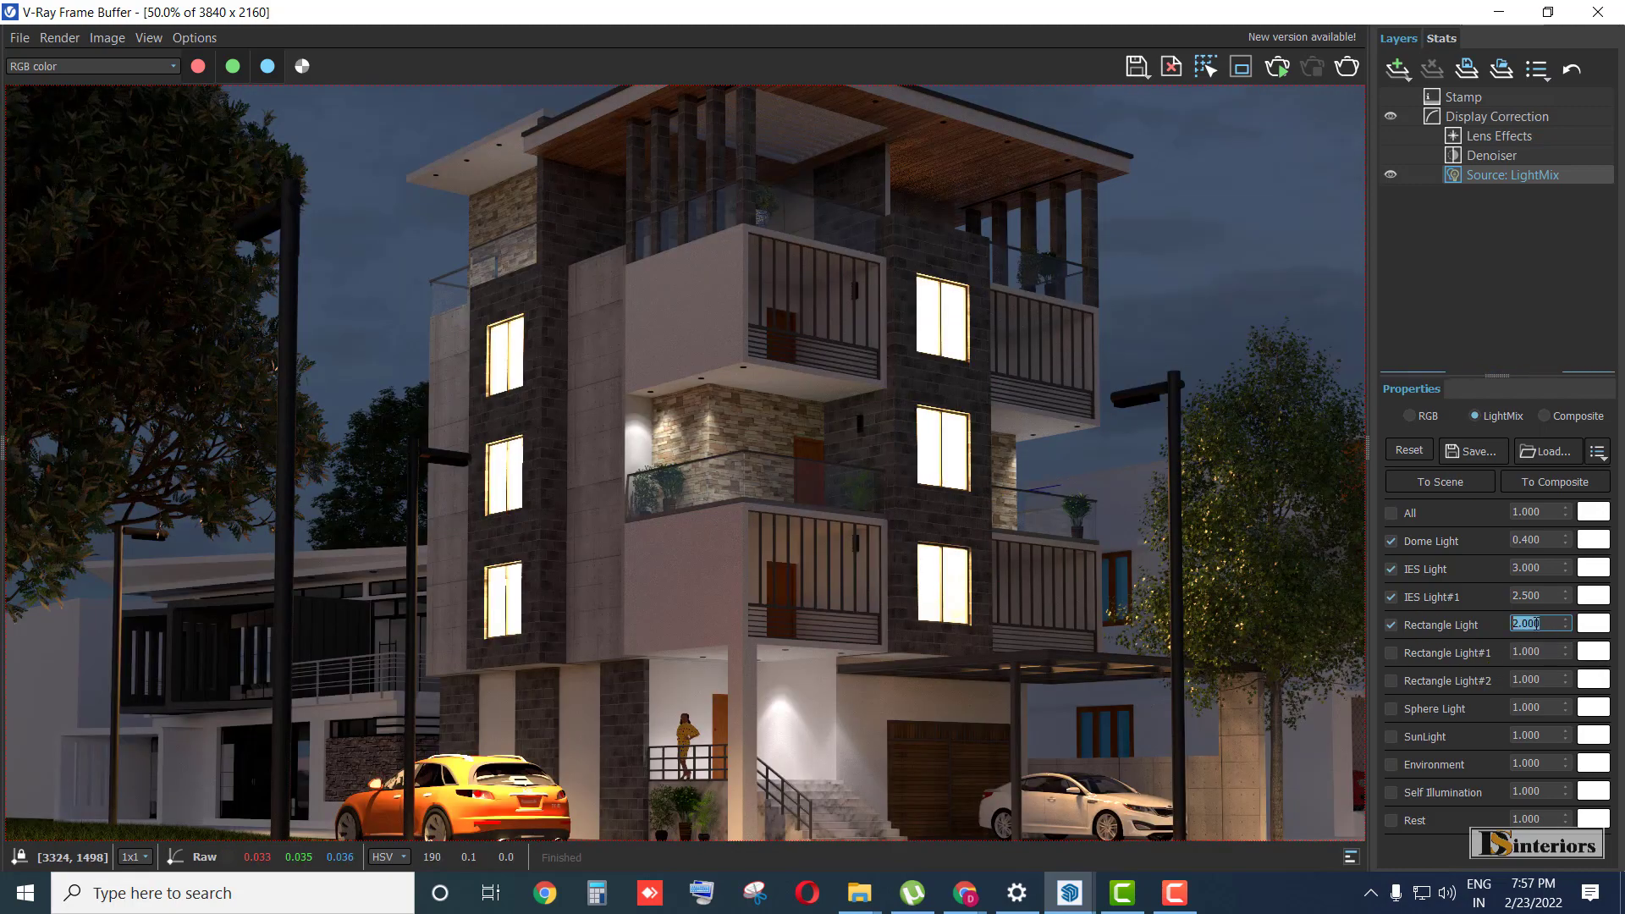
- Try a 2500 K colour temperature for Rectangle Light, settle on 4500 K and apply the colour
click(1593, 624)
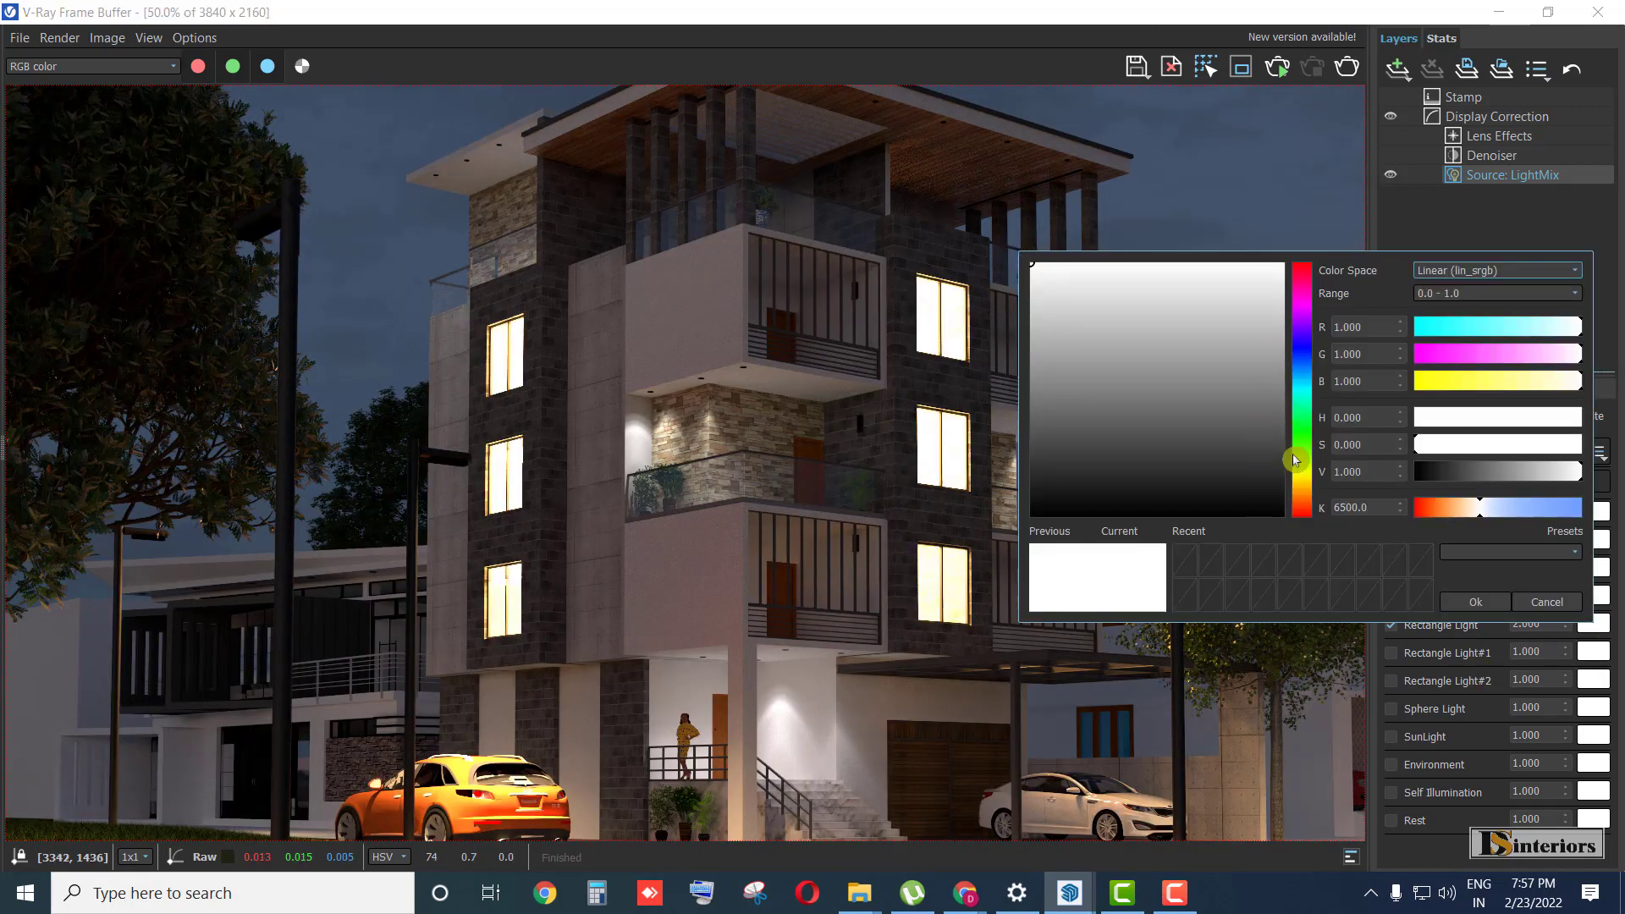
double_click(1354, 507)
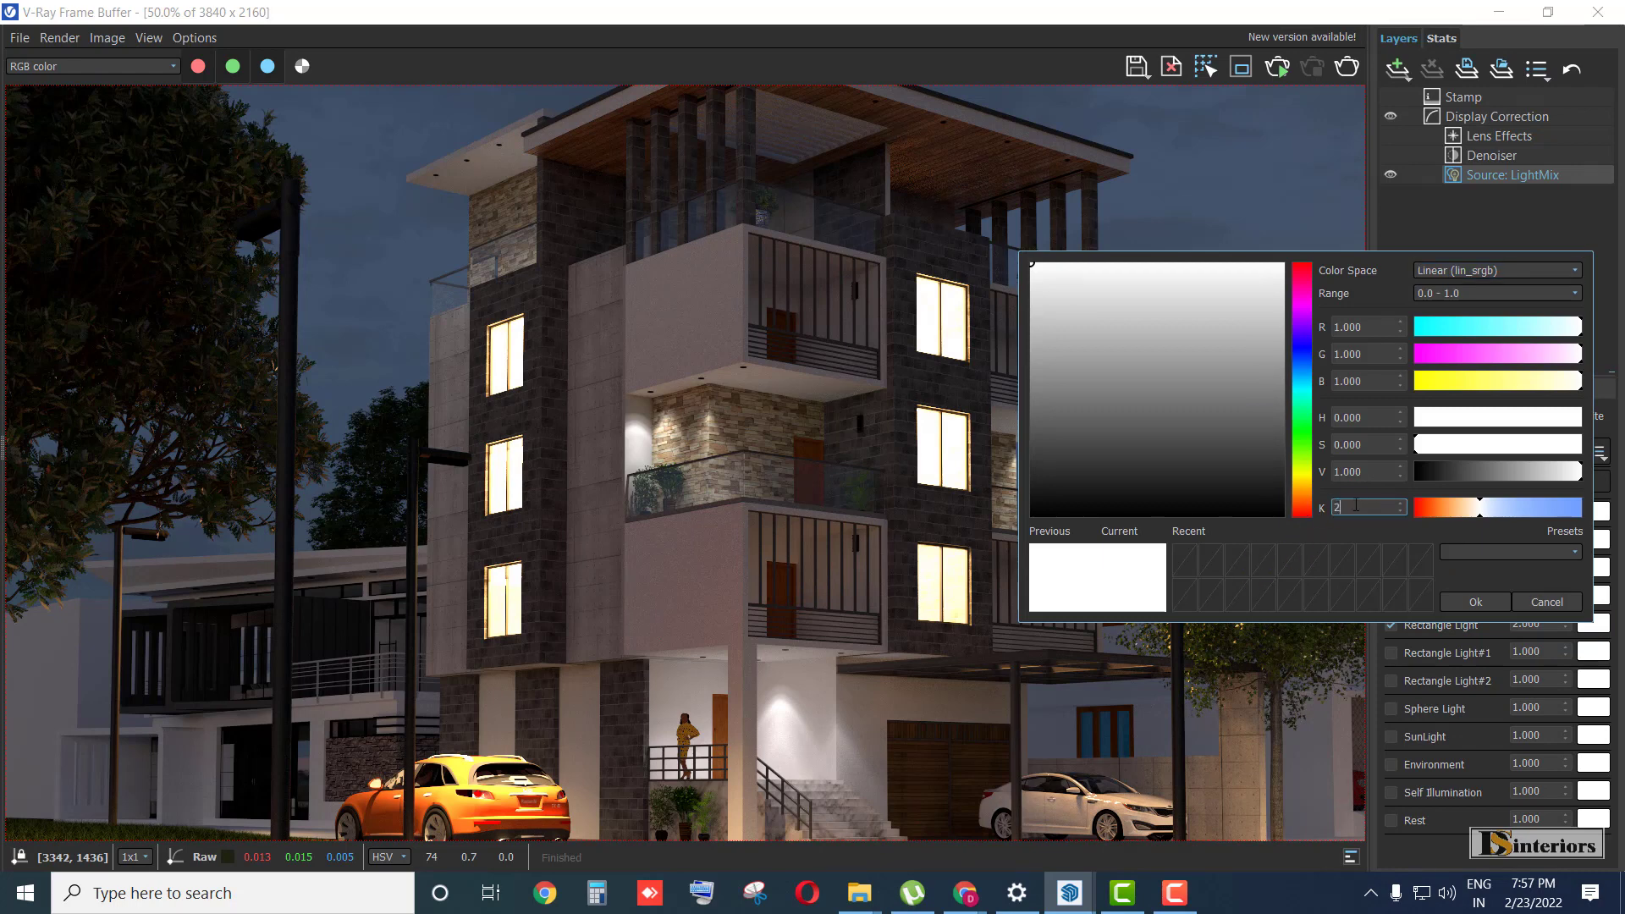
text(2500)
key(Return)
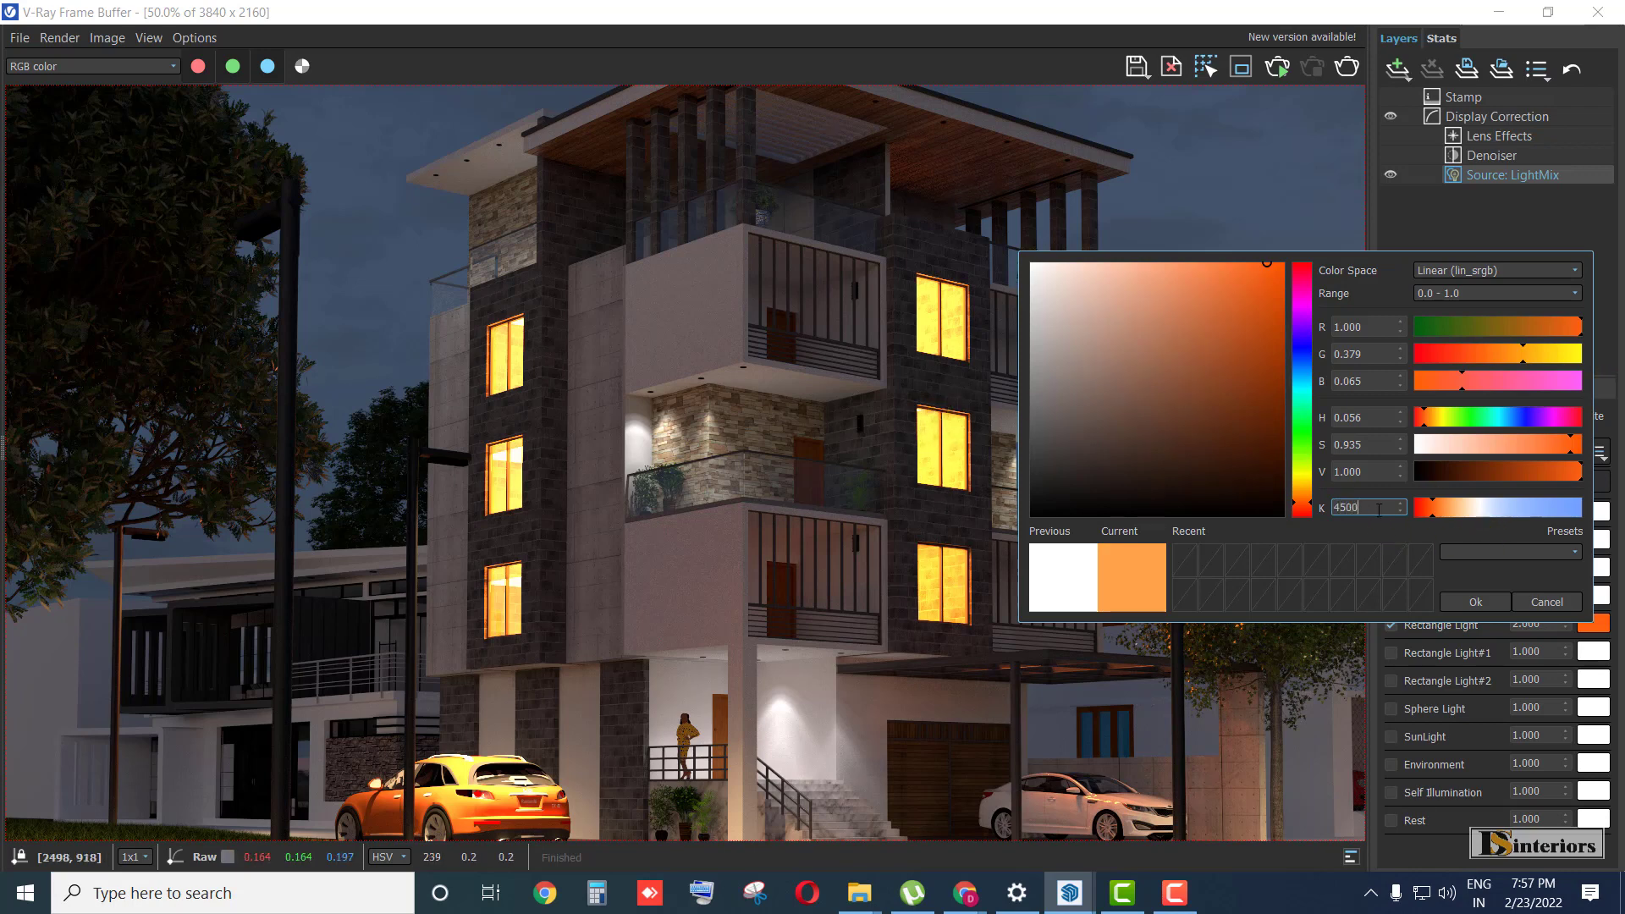
text(4500)
key(Return)
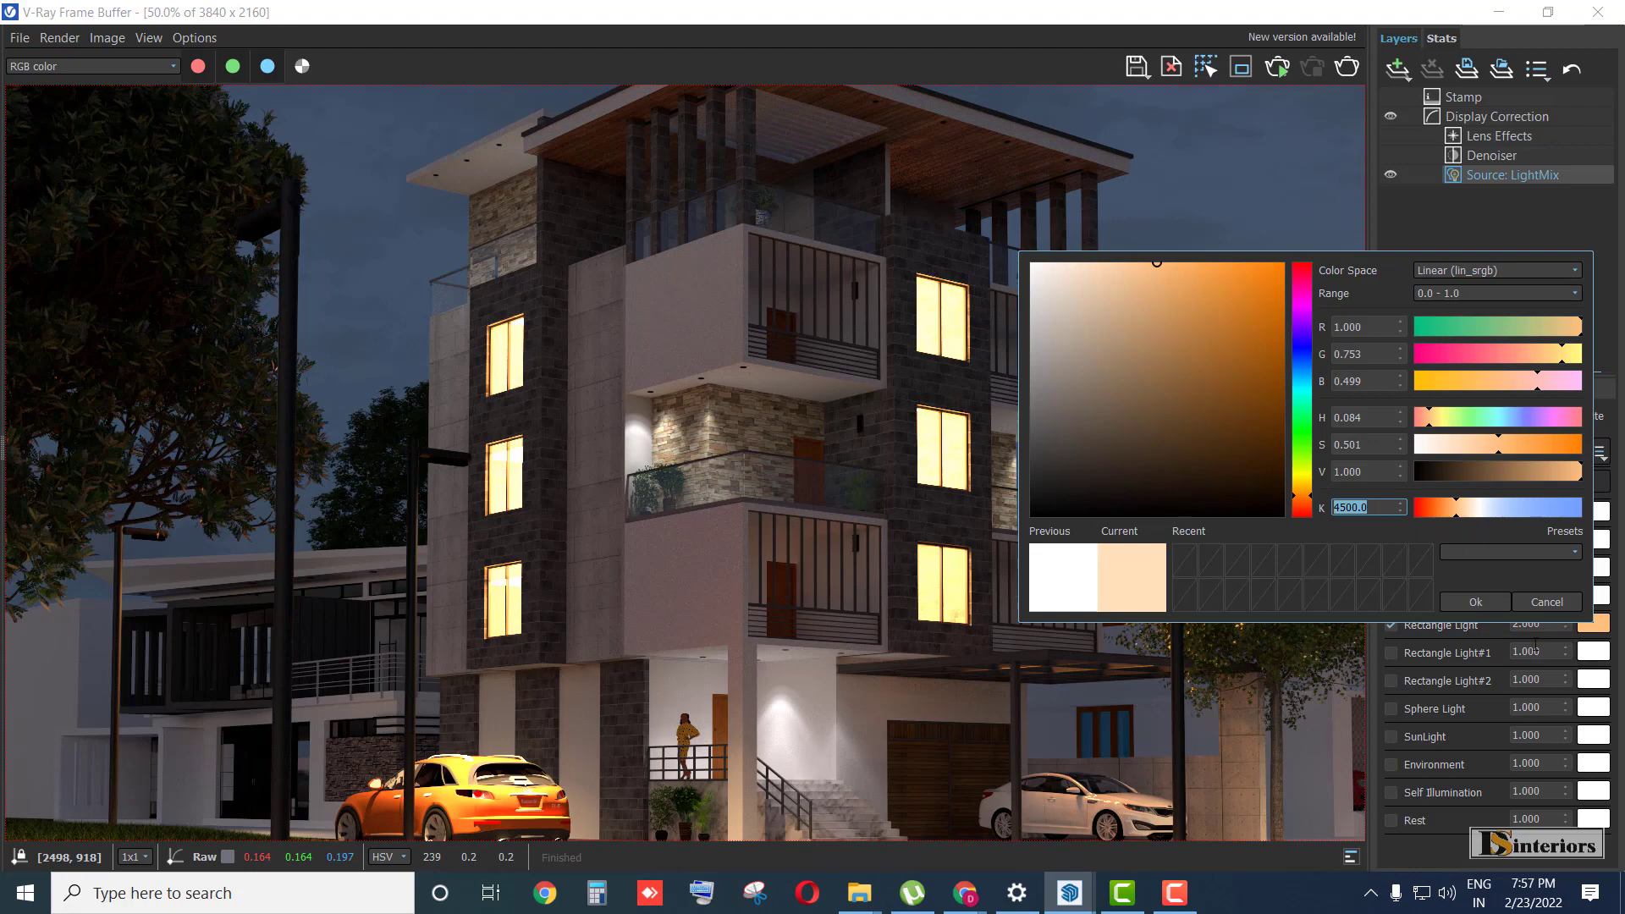
click(1475, 602)
scroll(896, 473, down, 1)
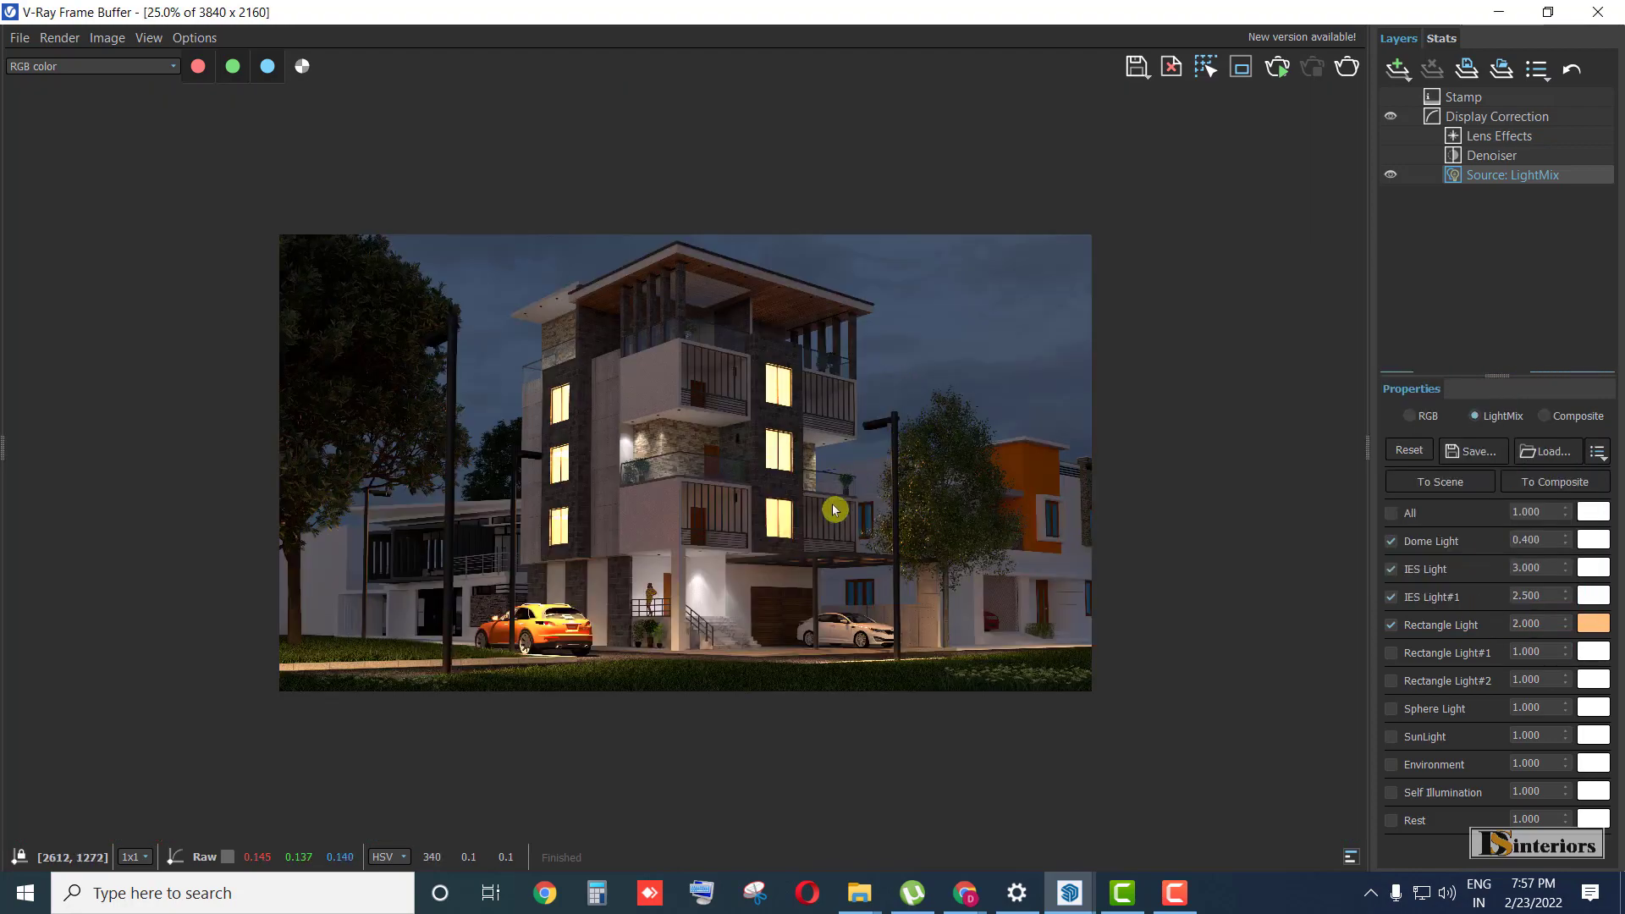
- Enable bloom/glare in the Lens Effects layer and raise its size to about 37.3 and intensity to about 1.62
scroll(730, 392, up, 3)
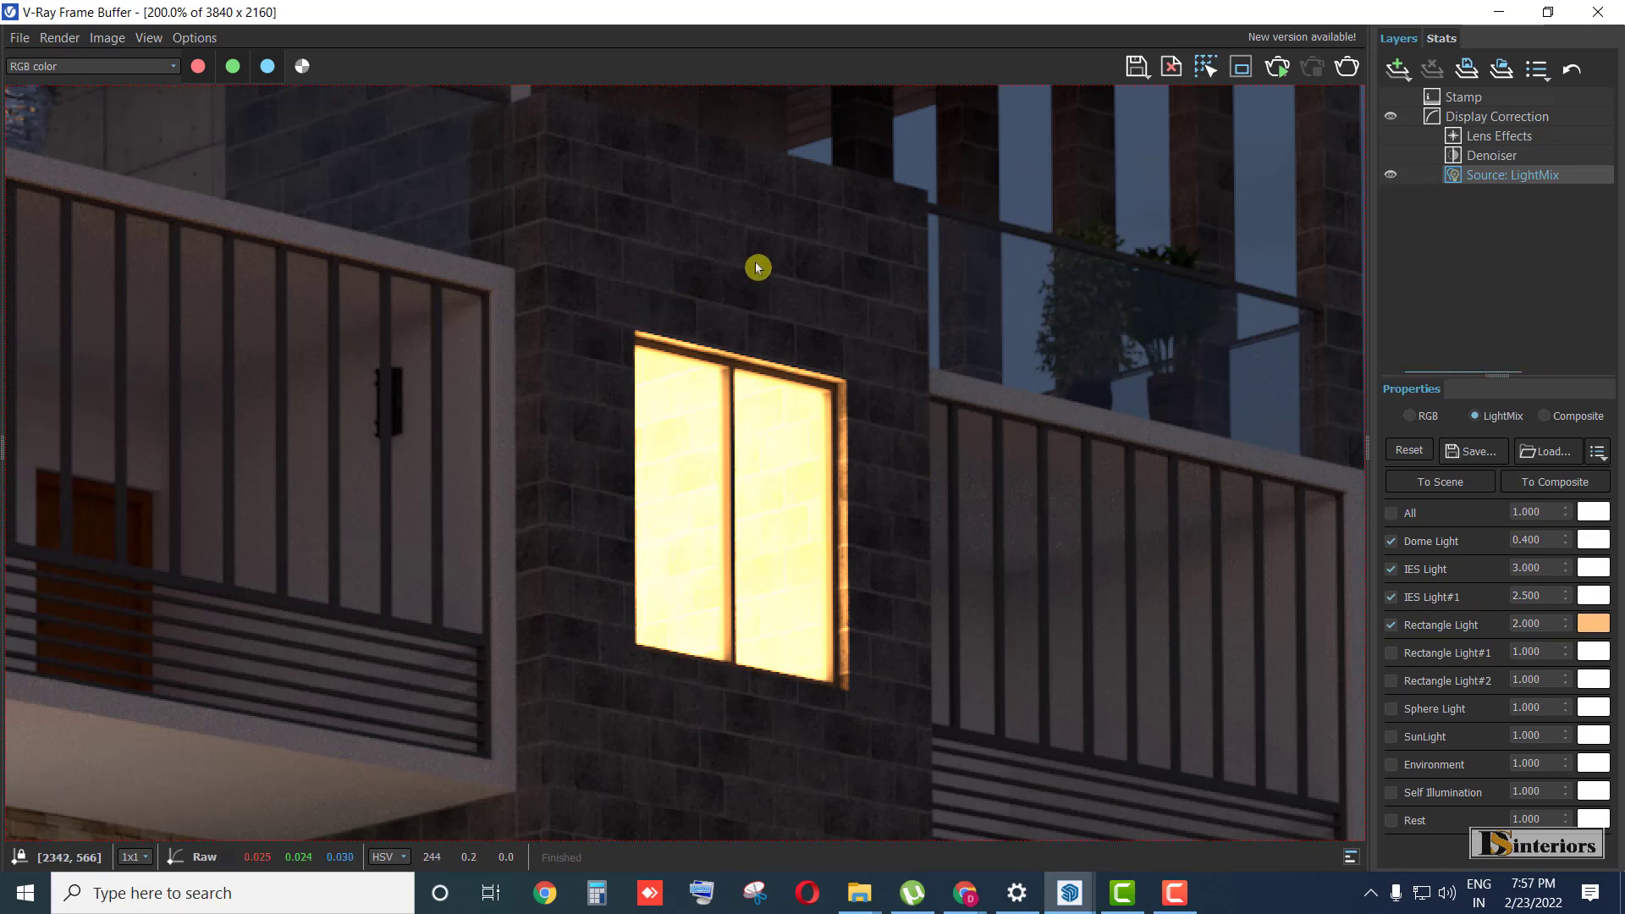
click(1478, 143)
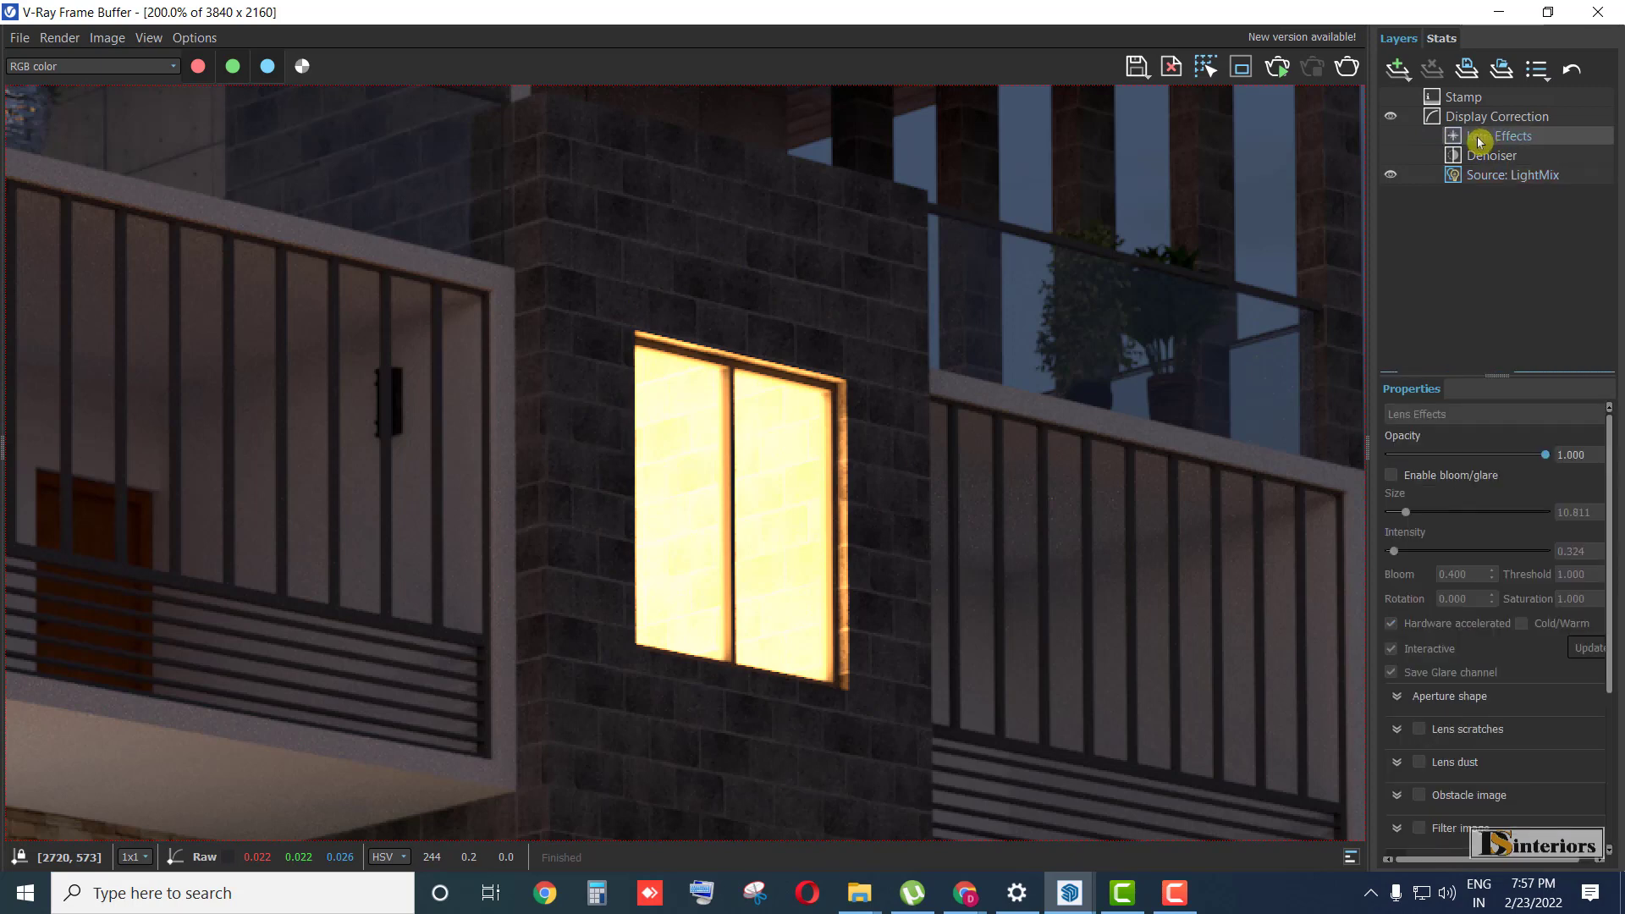
click(1390, 476)
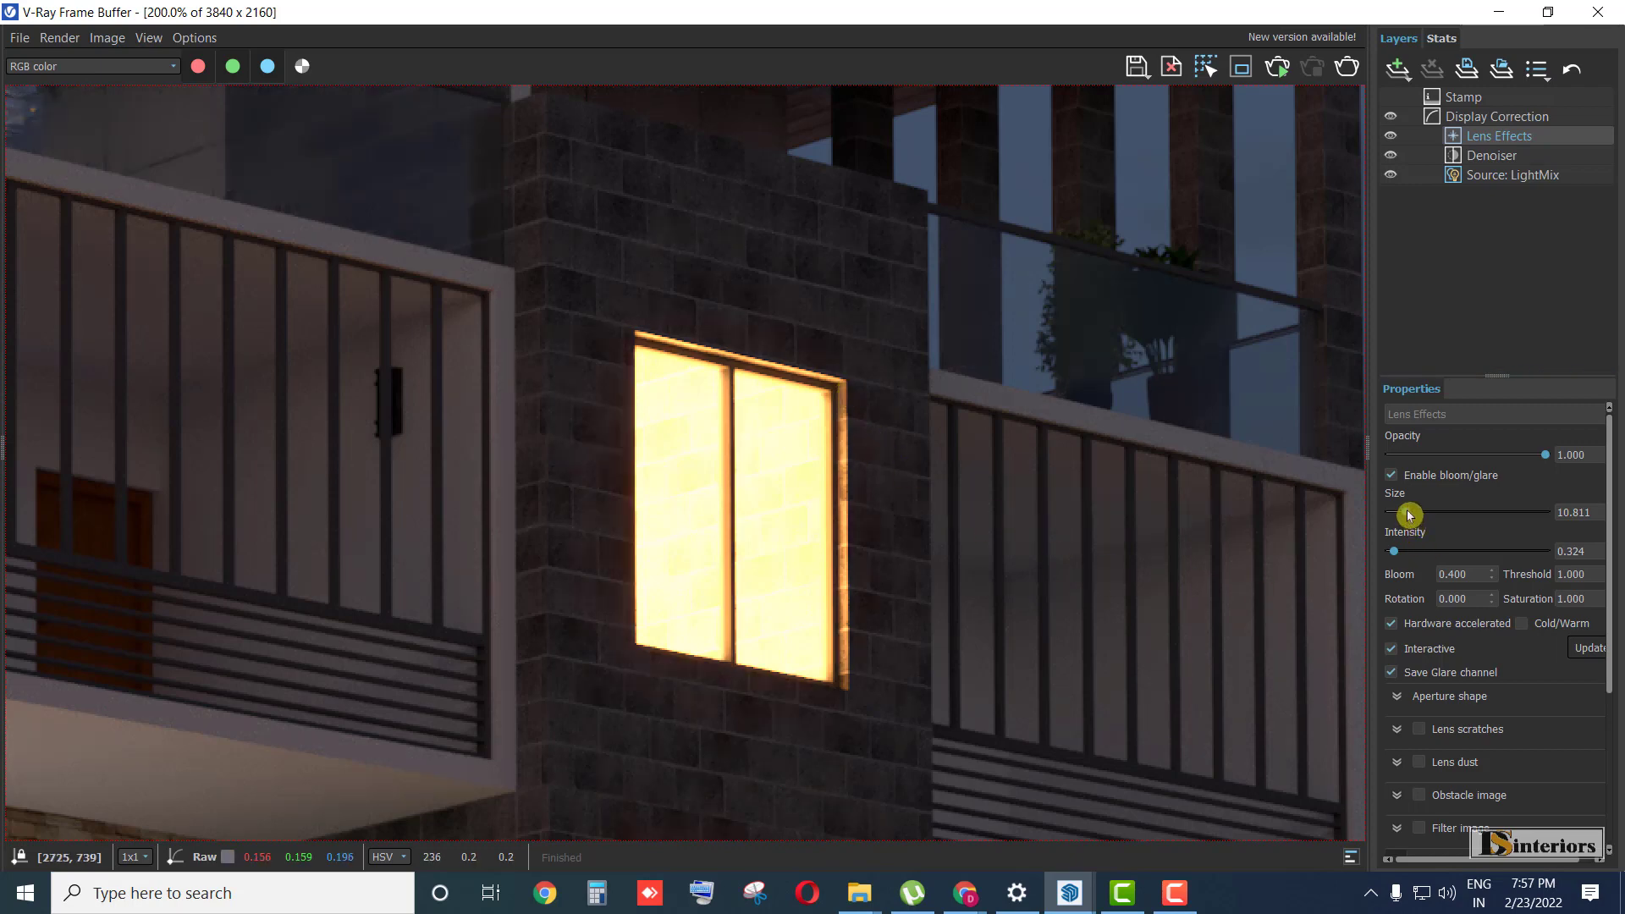
drag(1409, 514, 1479, 517)
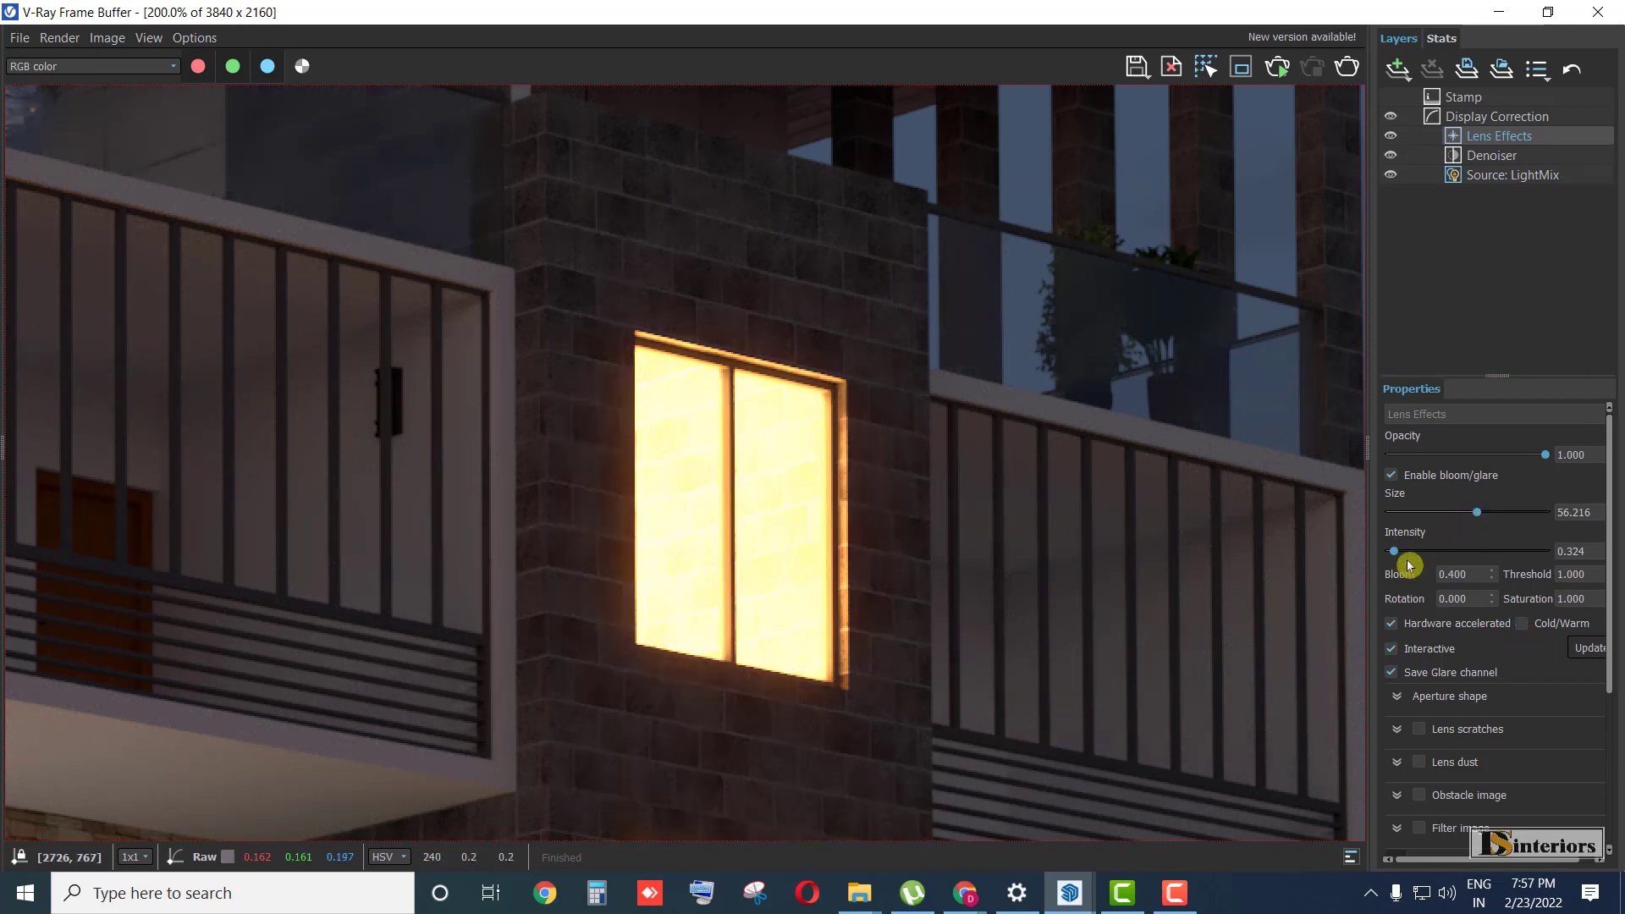
drag(1396, 554, 1451, 520)
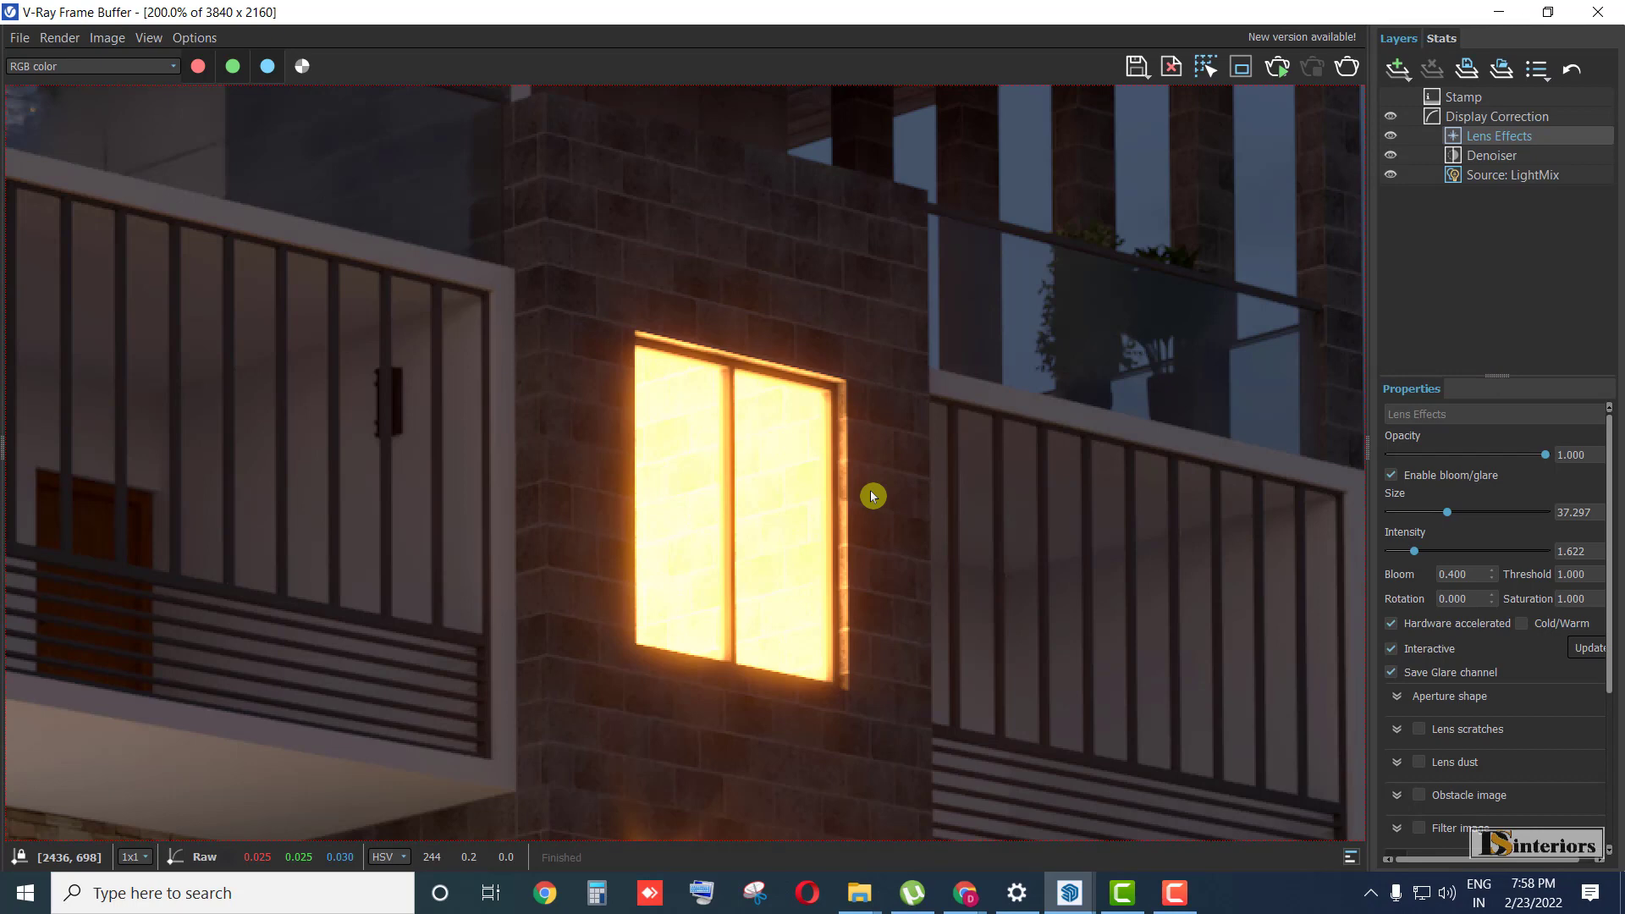
- Reduce the bloom/glare size to about 16.2 and intensity to about 0.32, and inspect the glow around the windows
scroll(869, 490, down, 4)
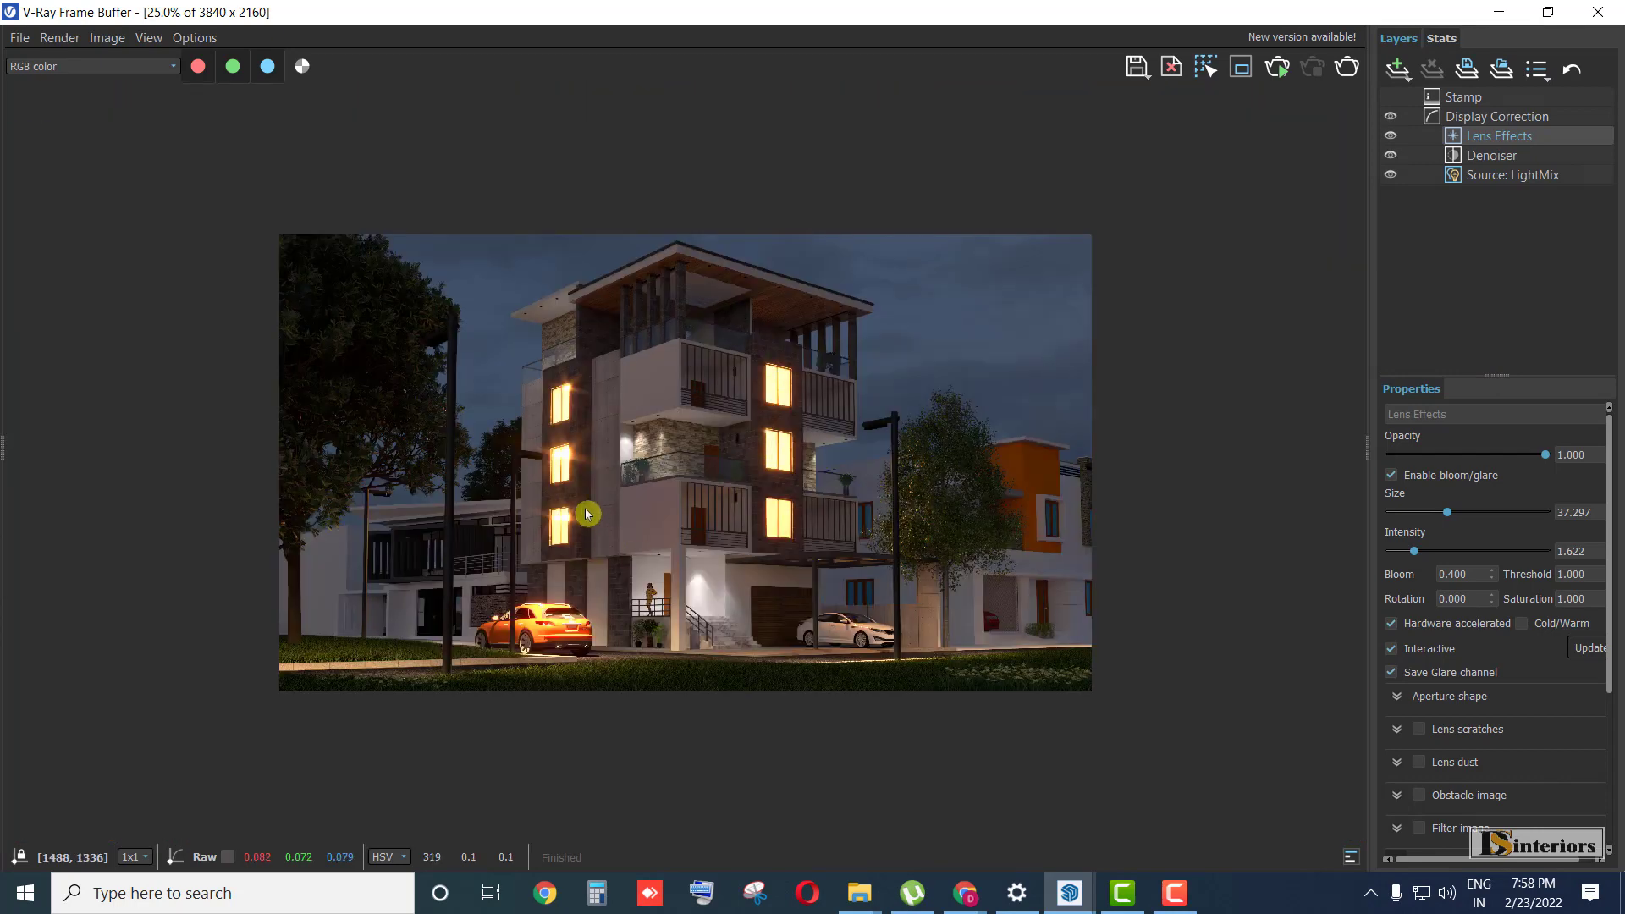
scroll(554, 398, up, 1)
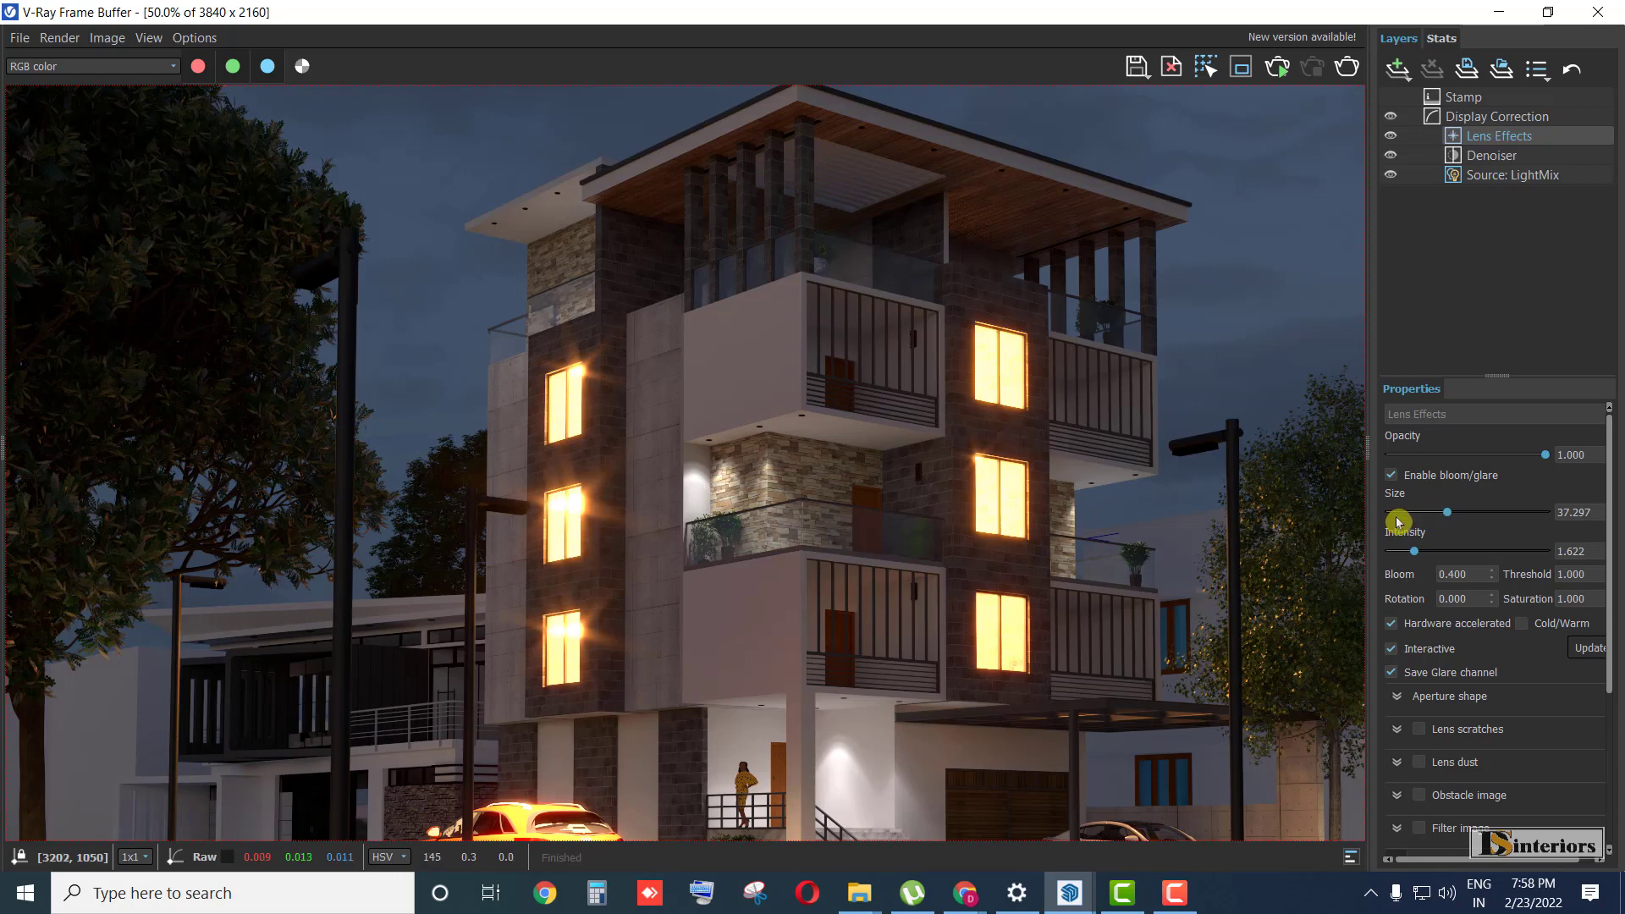
drag(1414, 551, 1415, 517)
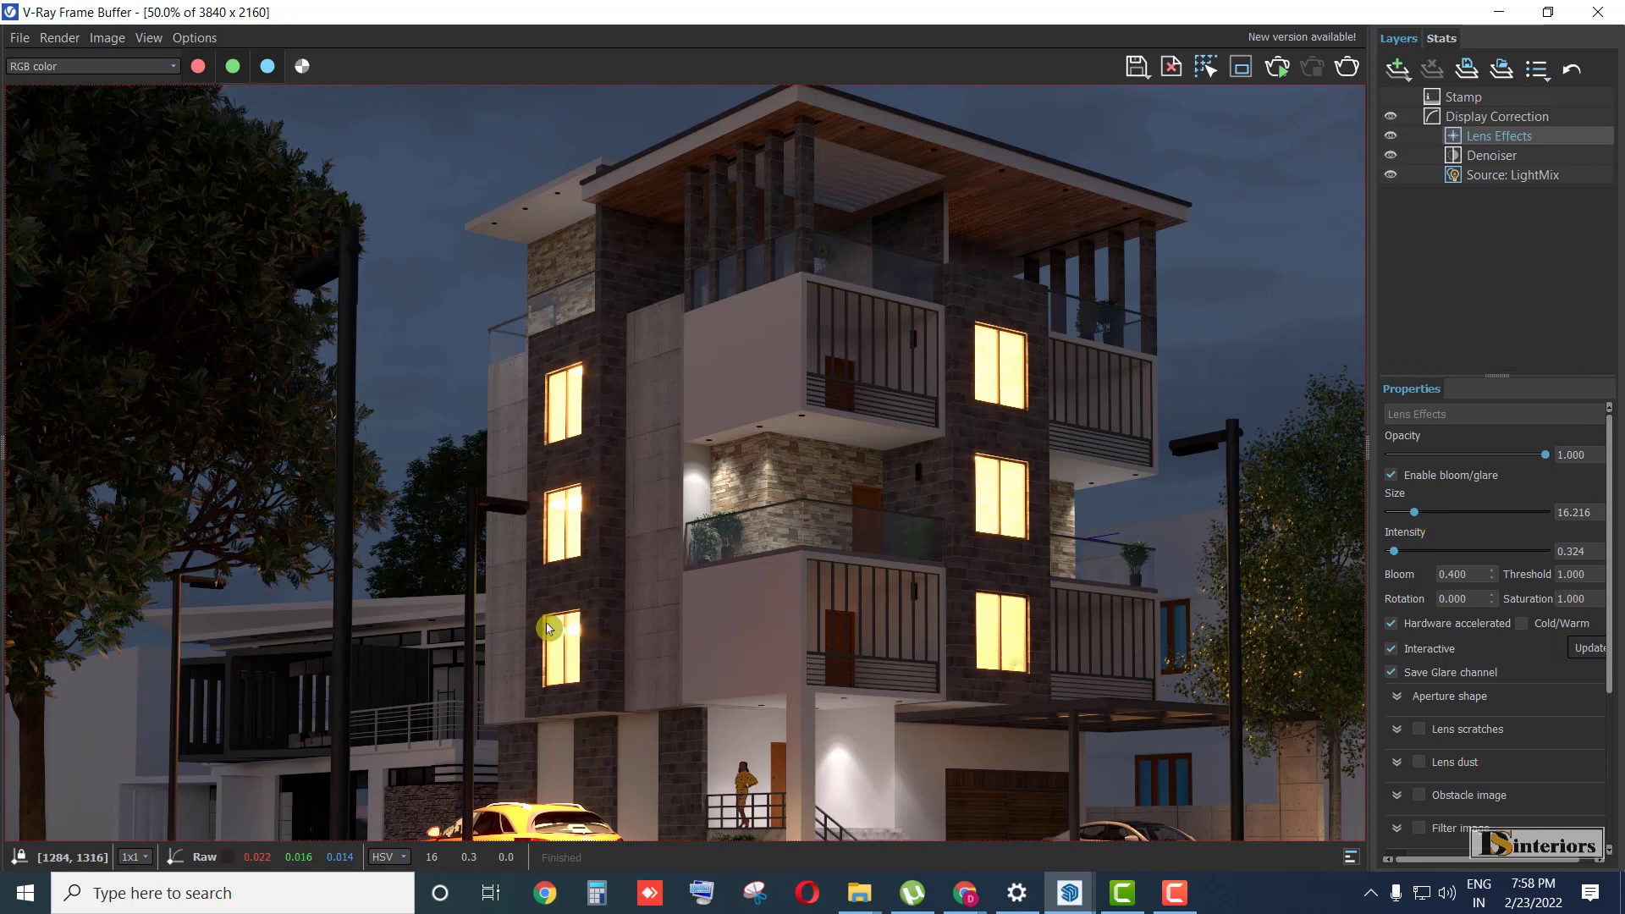
scroll(577, 500, up, 3)
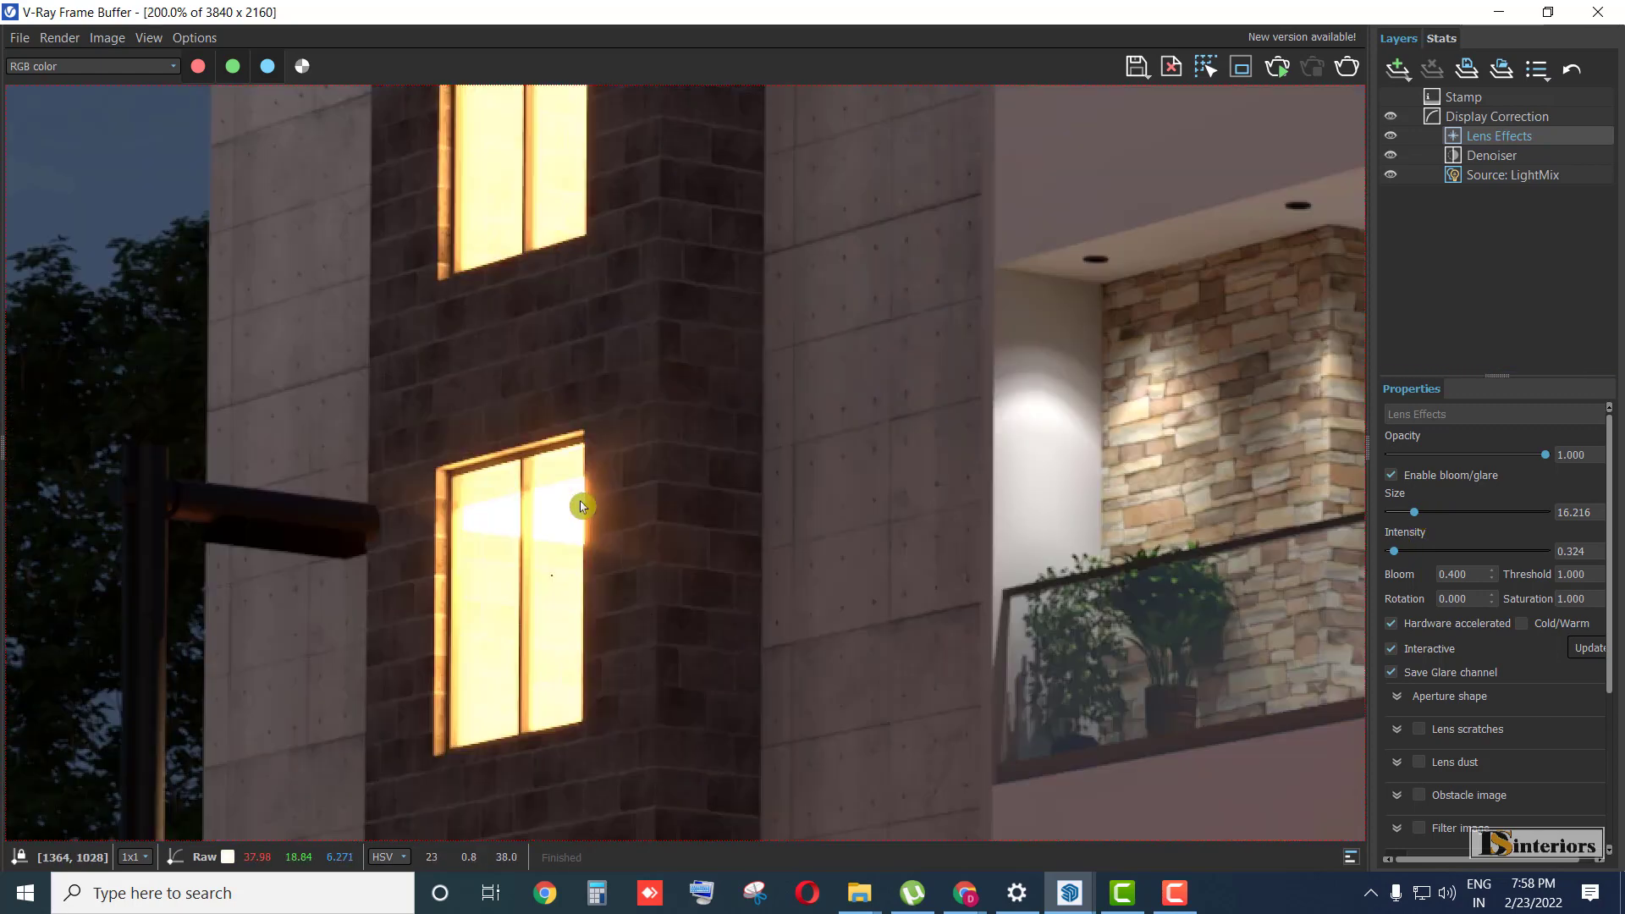
scroll(583, 496, down, 3)
scroll(711, 485, down, 2)
scroll(682, 435, up, 2)
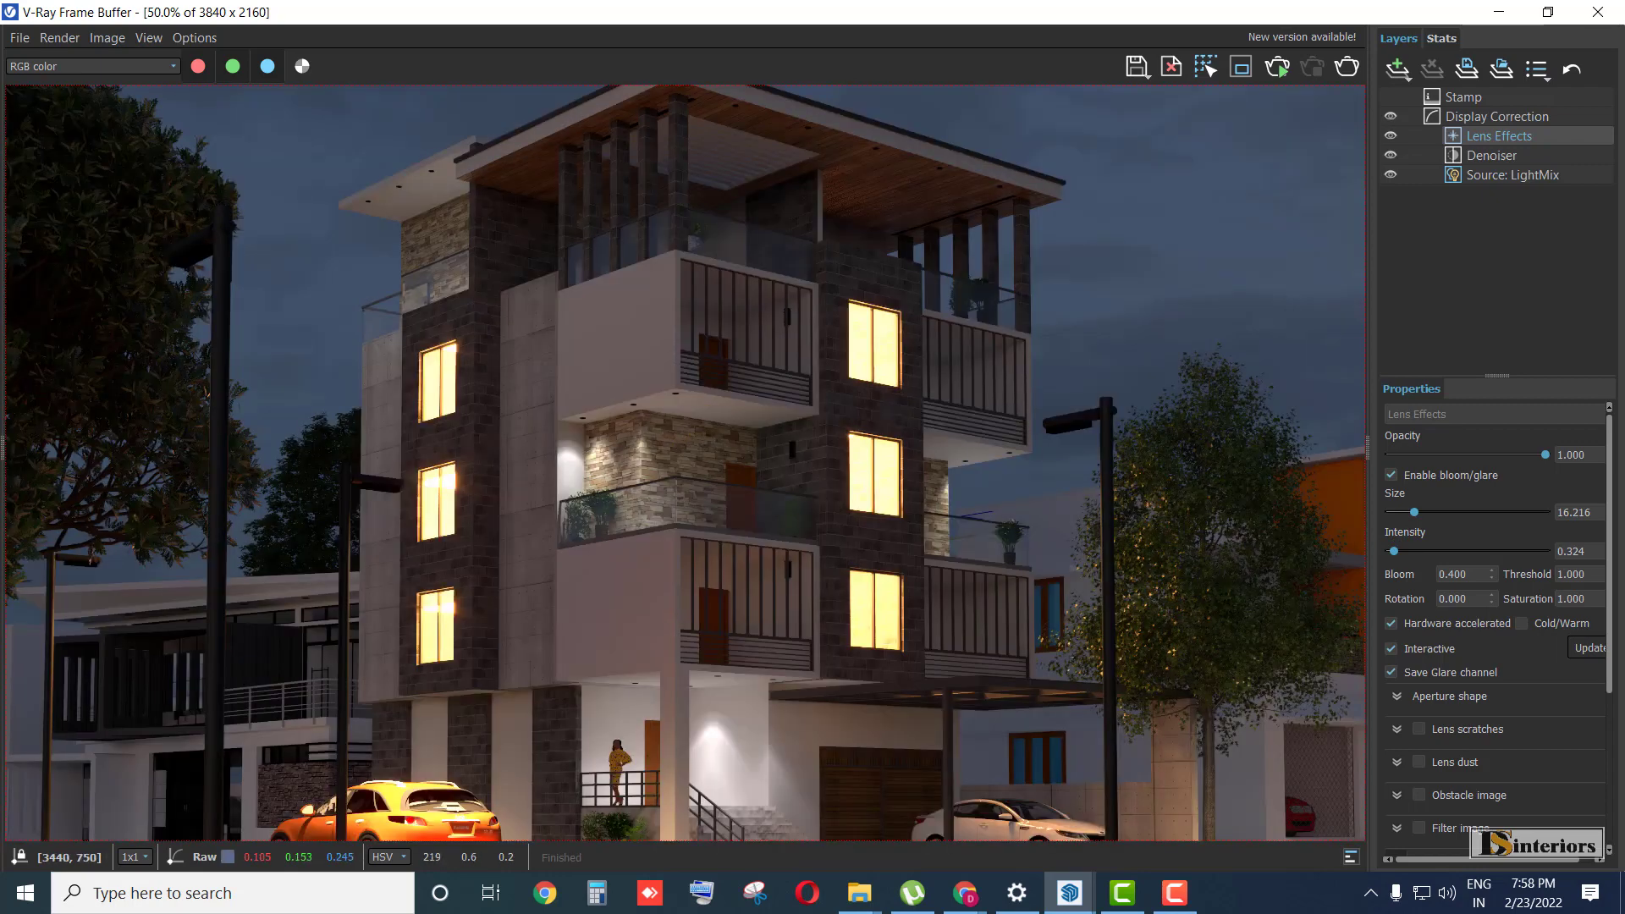
- Return to the LightMix layer, enable Rectangle Light#1 and set its intensity to 1.5 after trying 2
click(1505, 176)
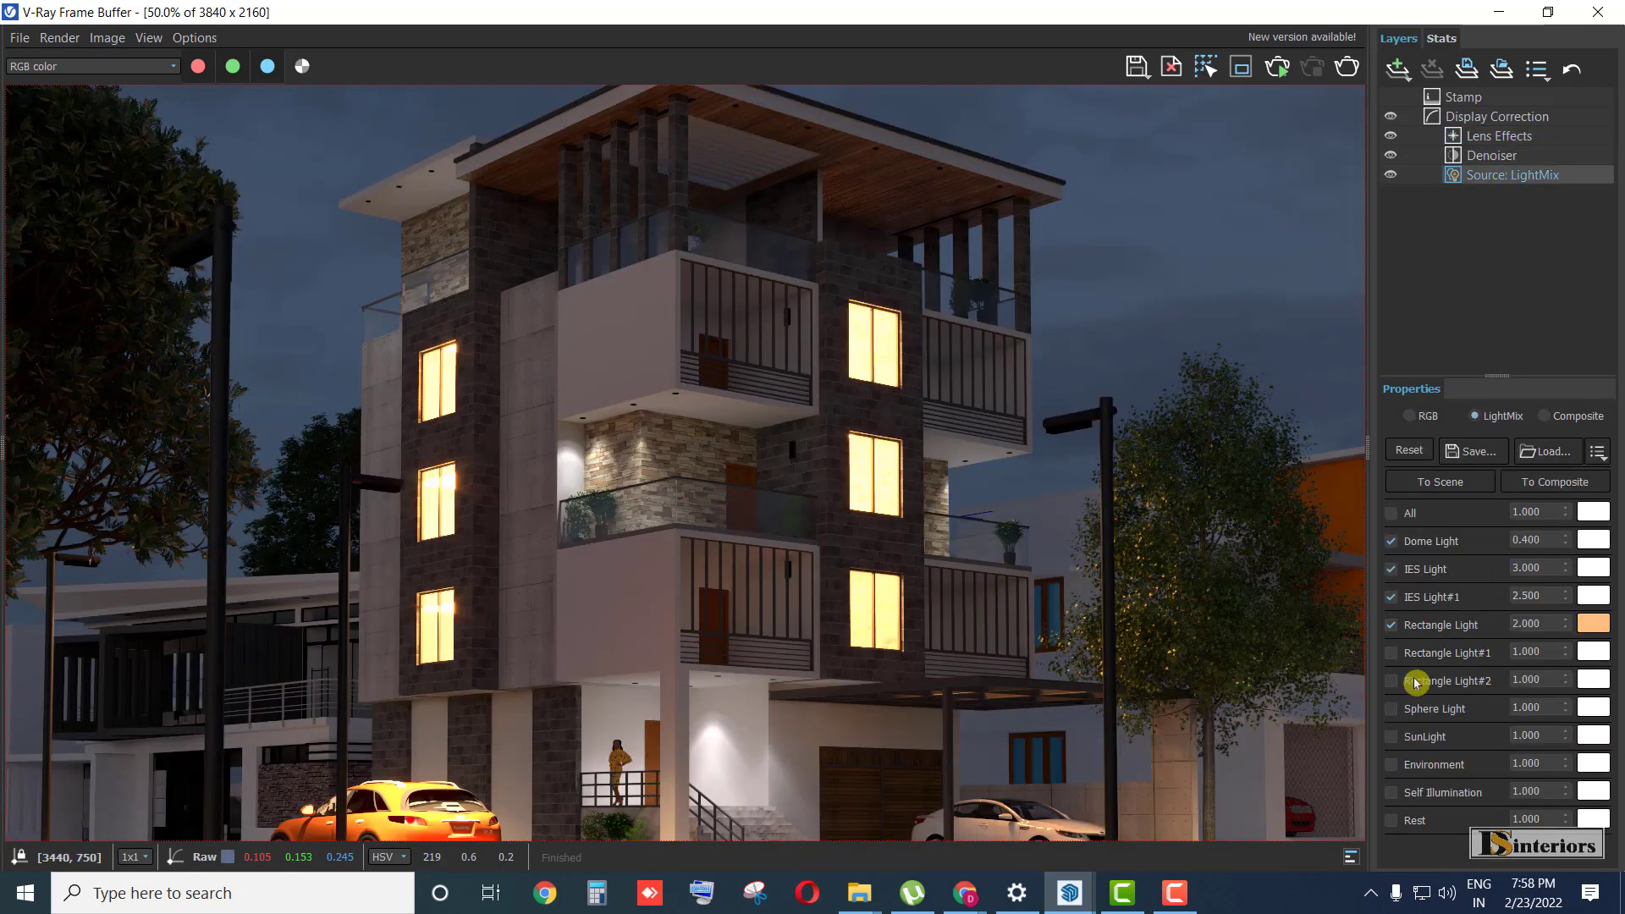
click(1396, 658)
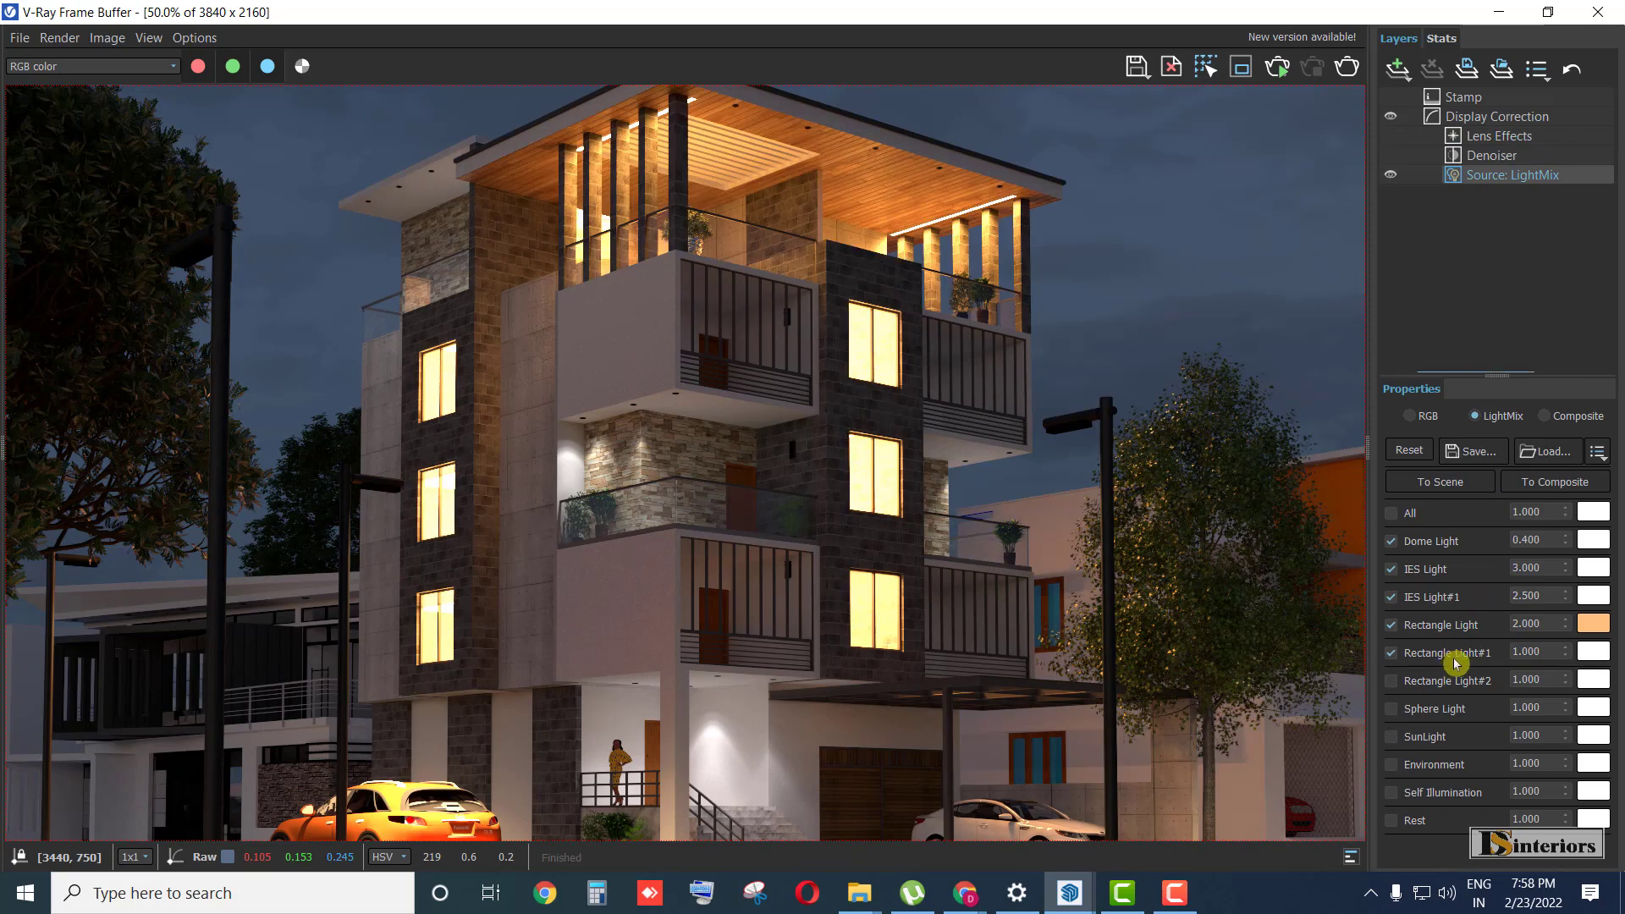
click(1457, 660)
click(1462, 654)
key(Return)
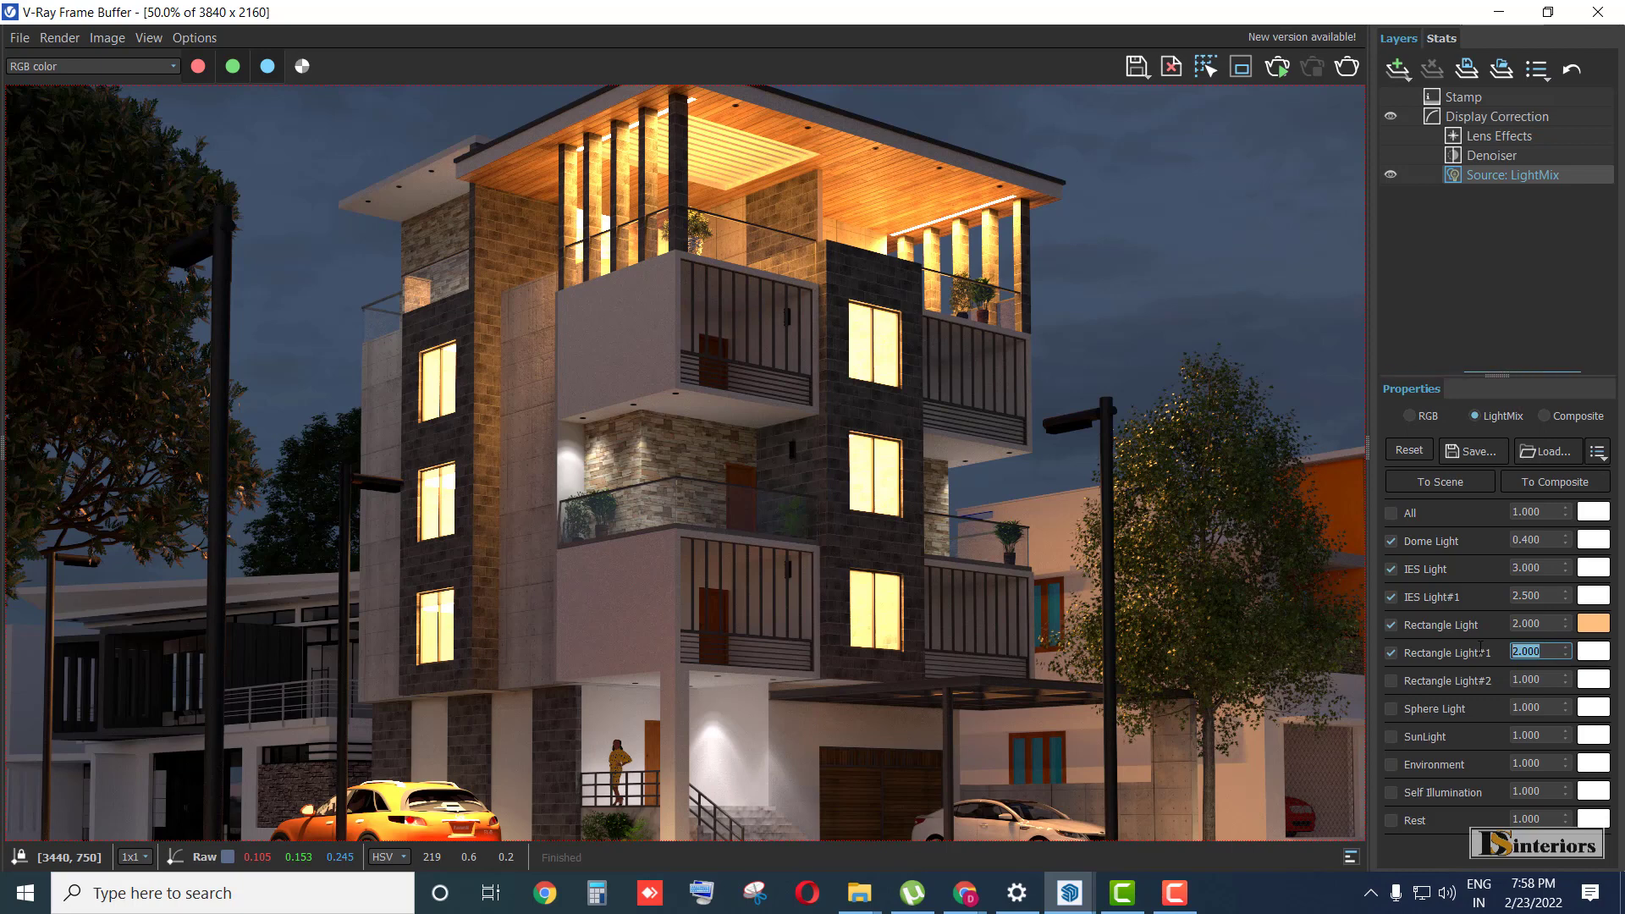
text(1.5)
key(Return)
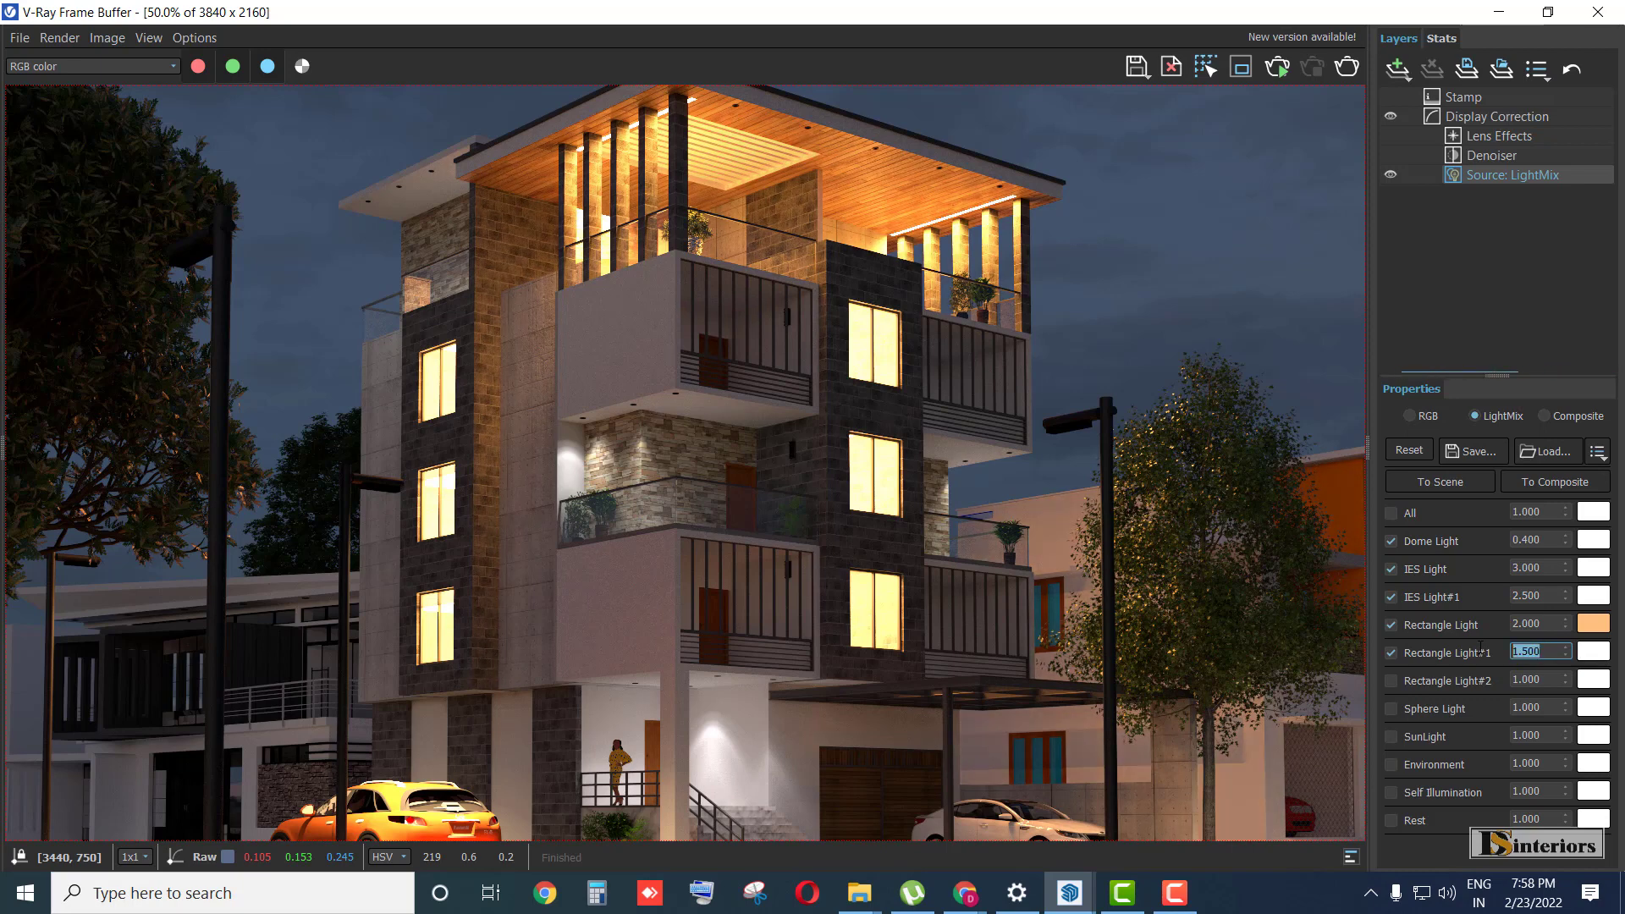
- Enable Rectangle Light#2 in the LightMix and check its effect on the neighbouring house
click(1392, 681)
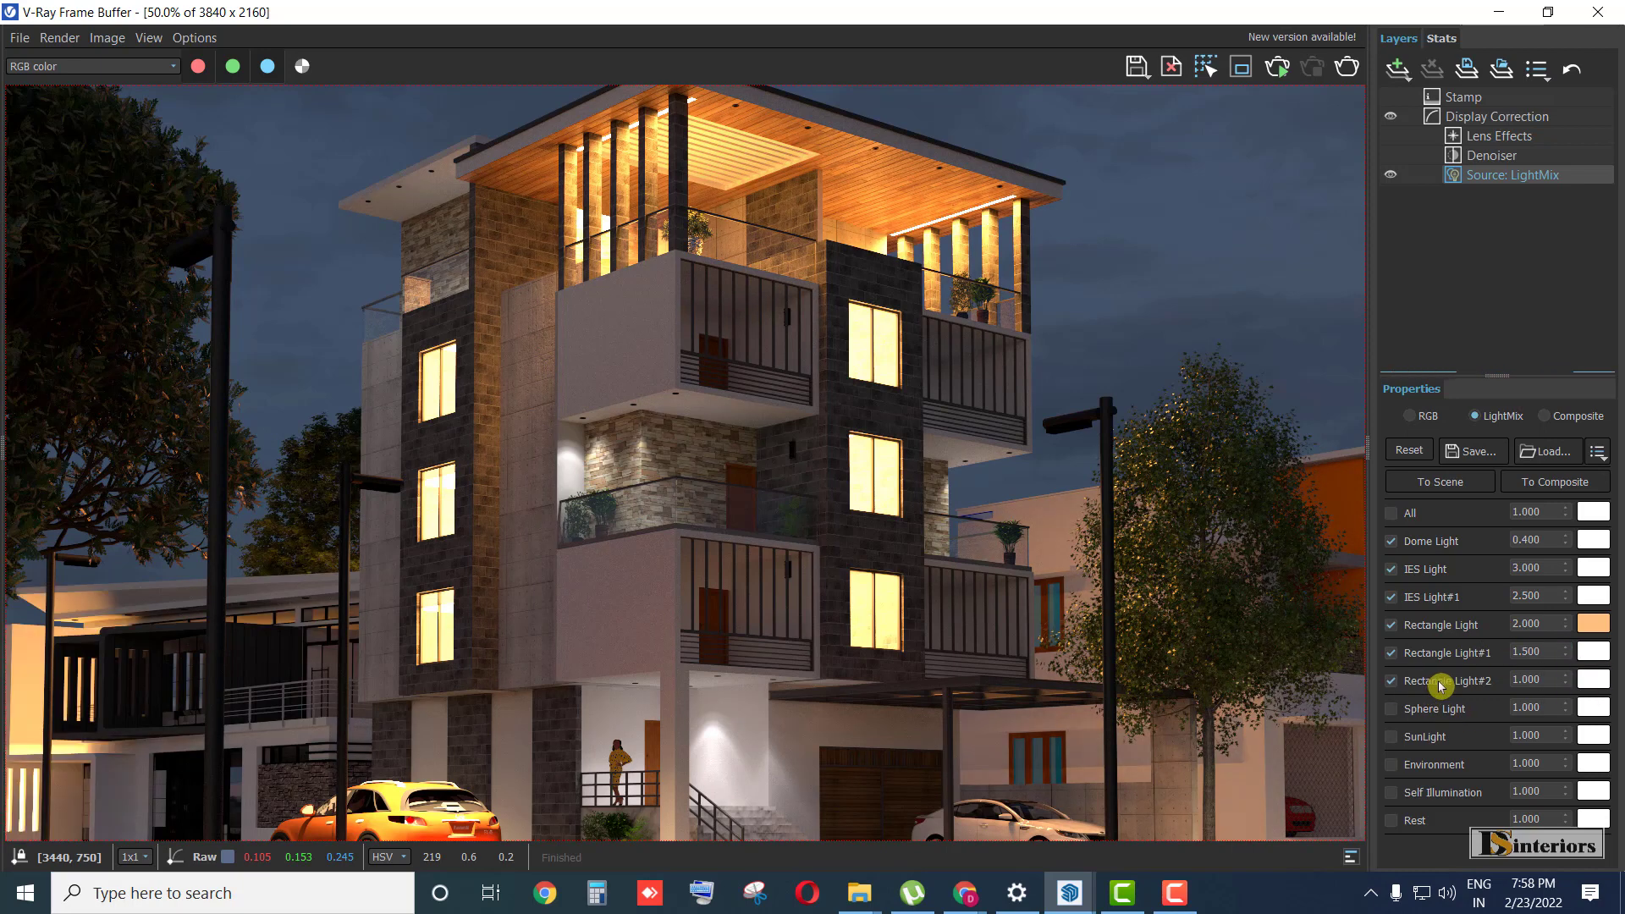
click(1439, 682)
click(1439, 682)
scroll(739, 500, down, 2)
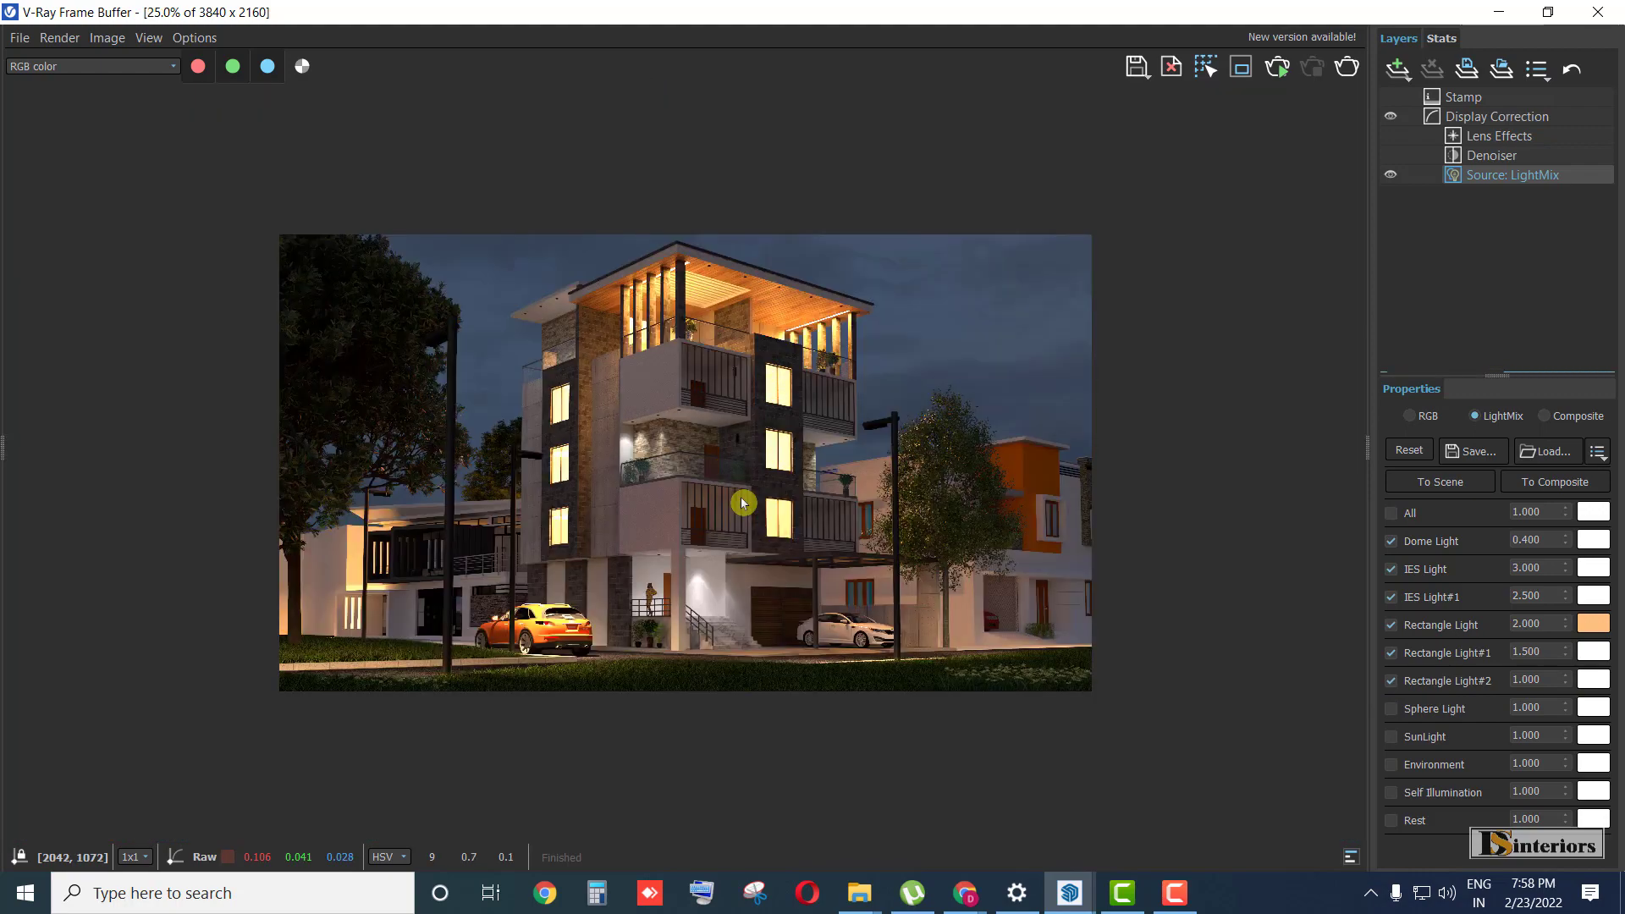
scroll(609, 579, up, 3)
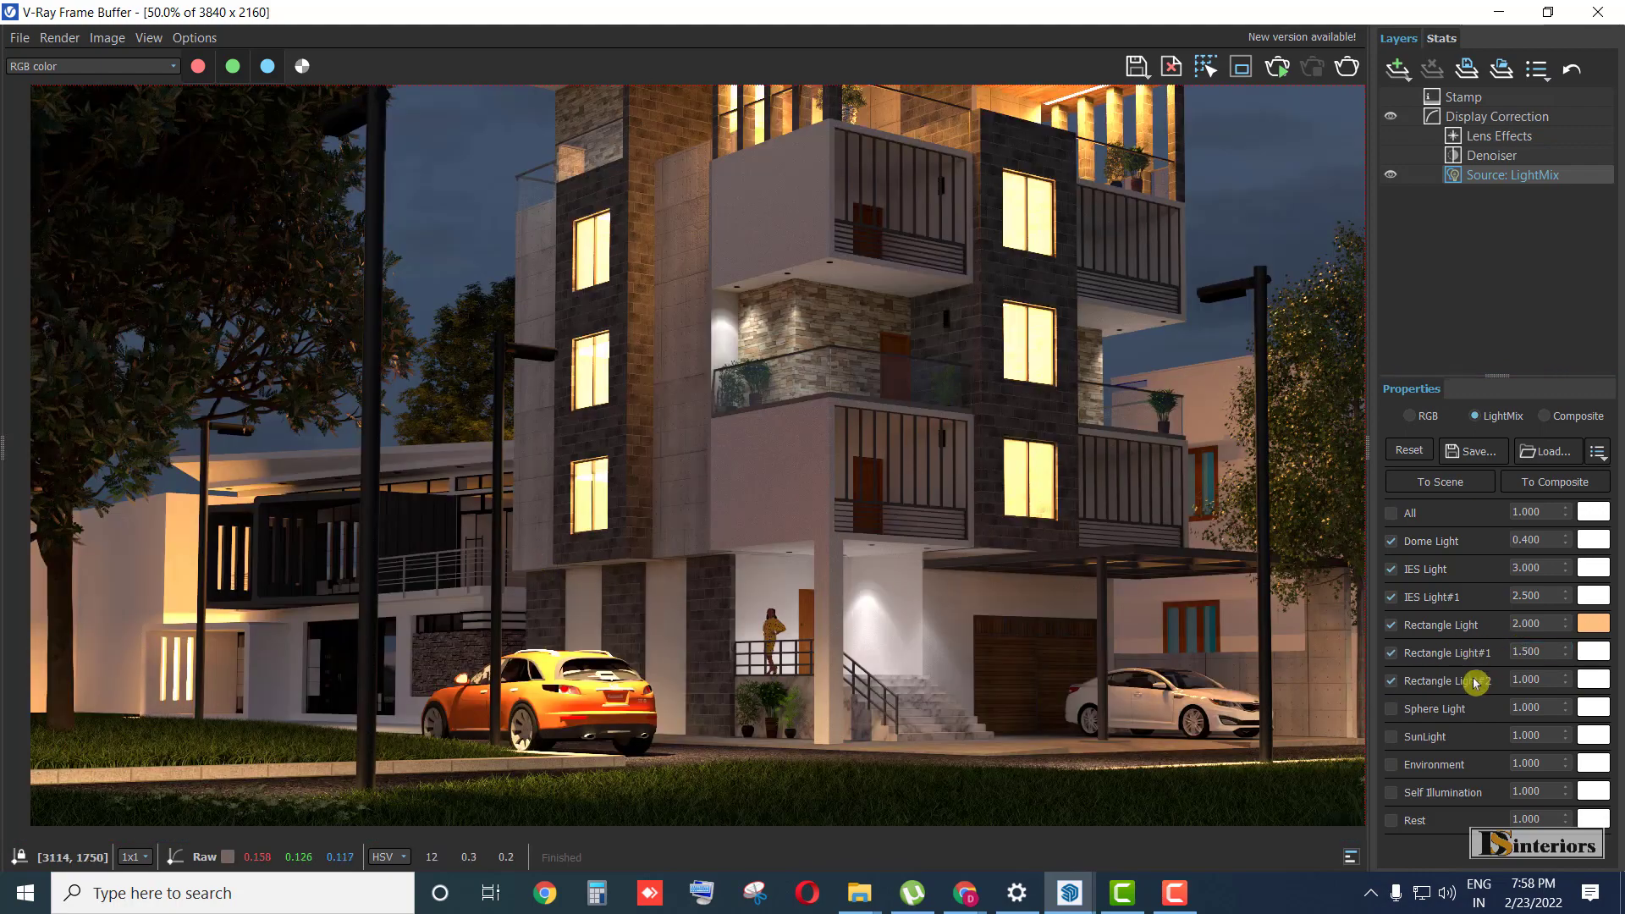
- Tint Rectangle Light#2 blue with RGB values 0.173, 0.653 and 1.000, and apply the colour
click(1581, 682)
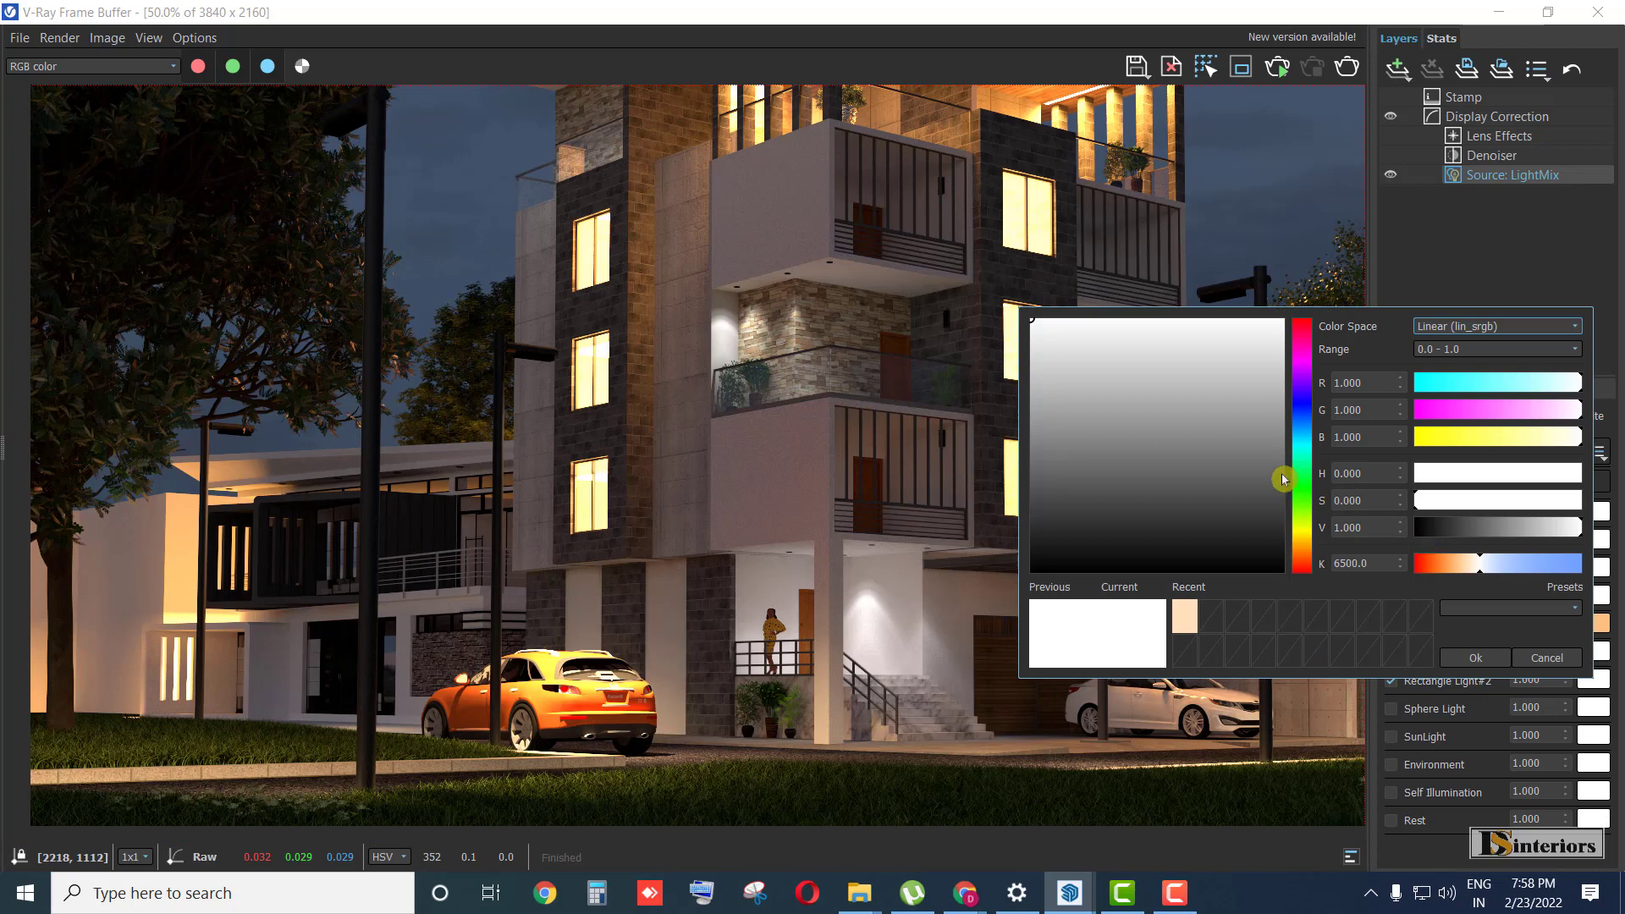
click(1302, 437)
click(1192, 320)
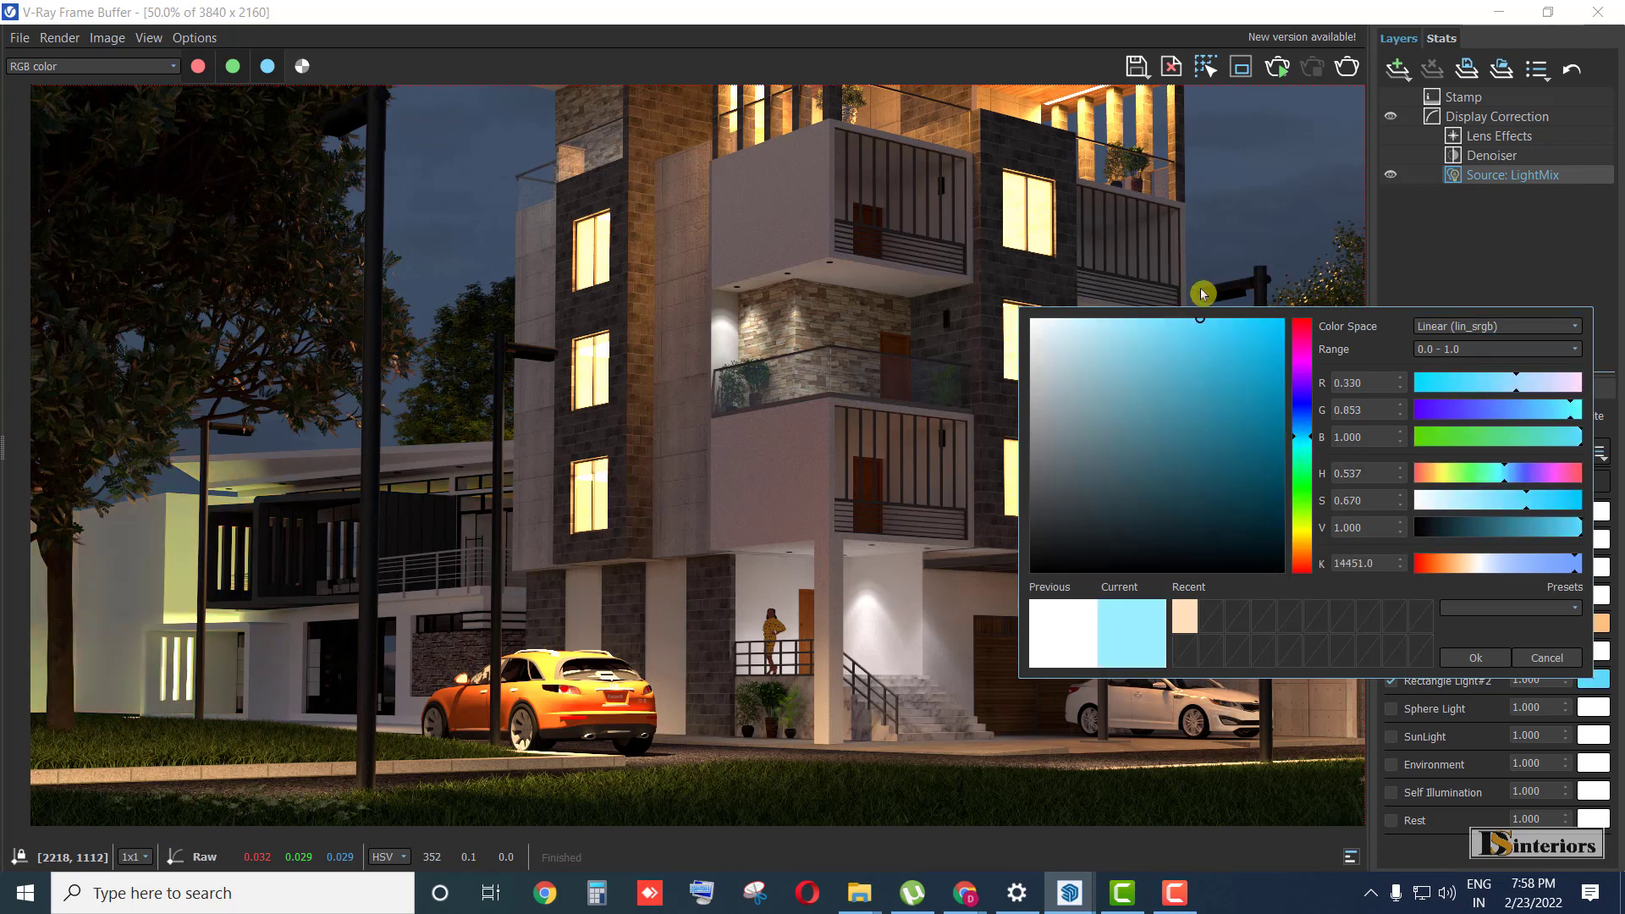
mouse_move(1202, 293)
mouse_down()
mouse_move(1240, 263)
mouse_move(1271, 273)
mouse_move(1207, 290)
mouse_move(1196, 276)
mouse_move(1240, 267)
mouse_up()
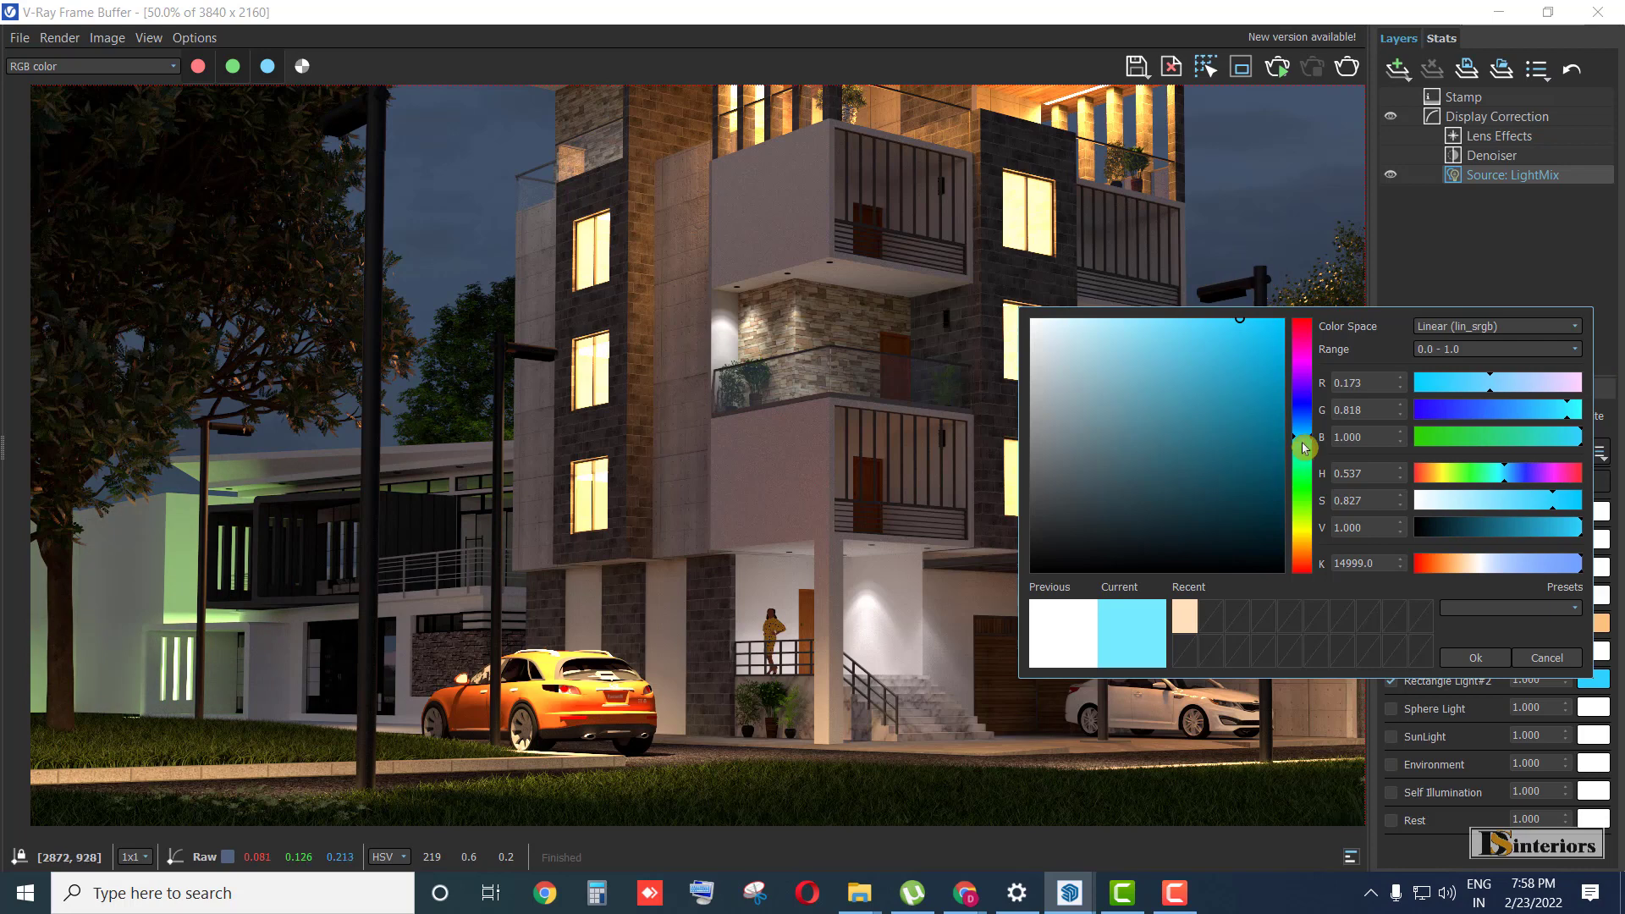
drag(1307, 433, 1311, 434)
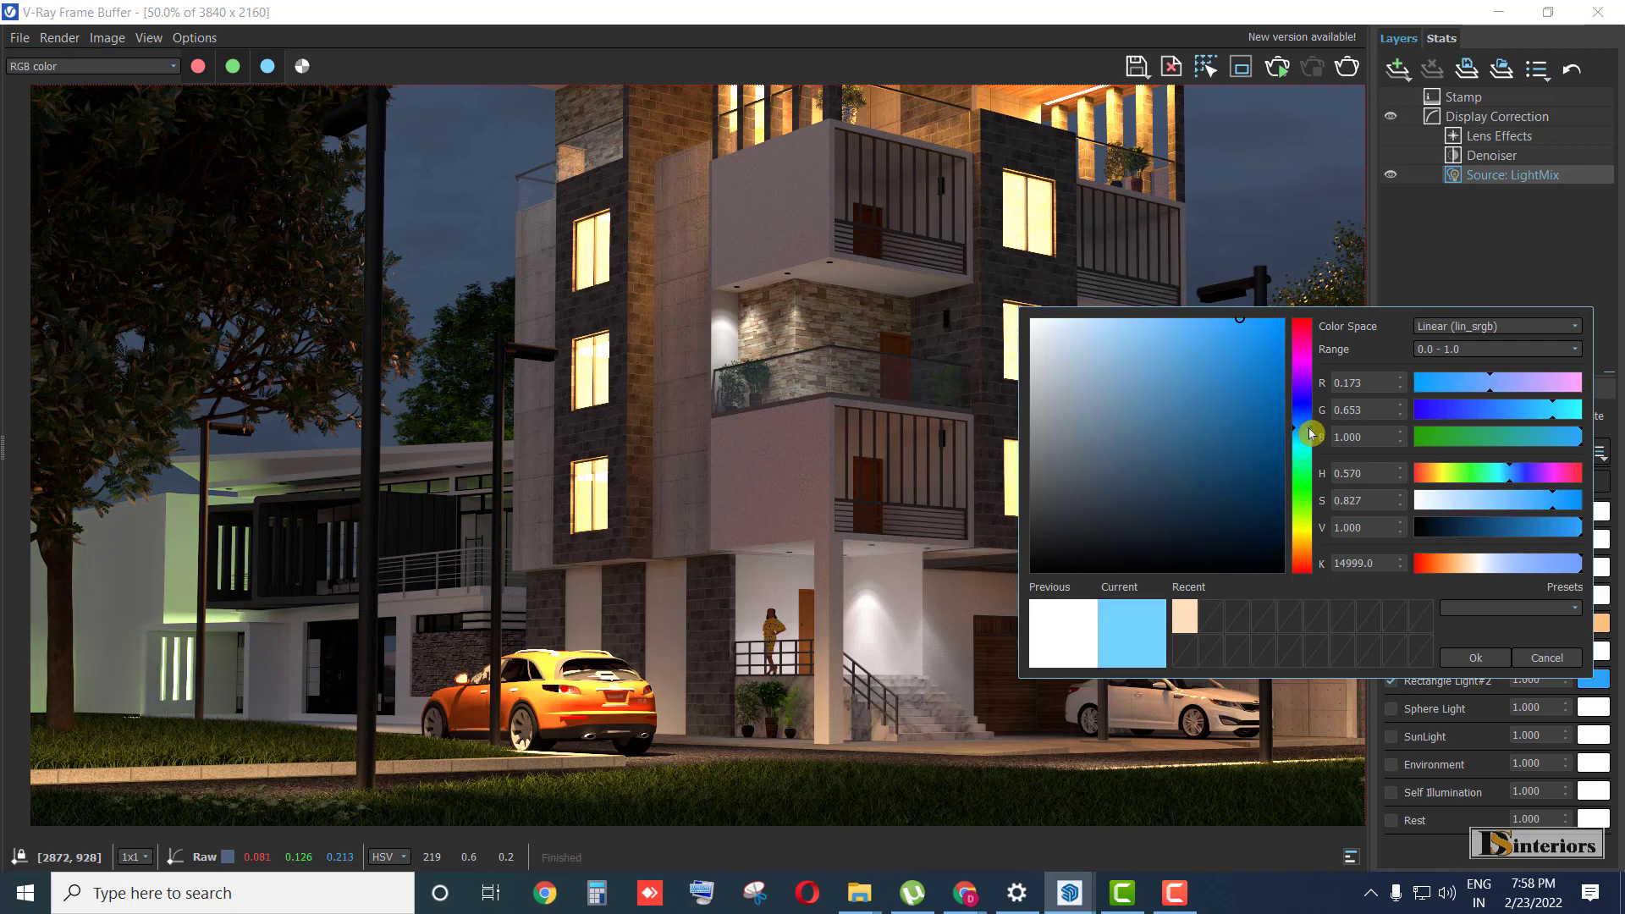
click(1479, 657)
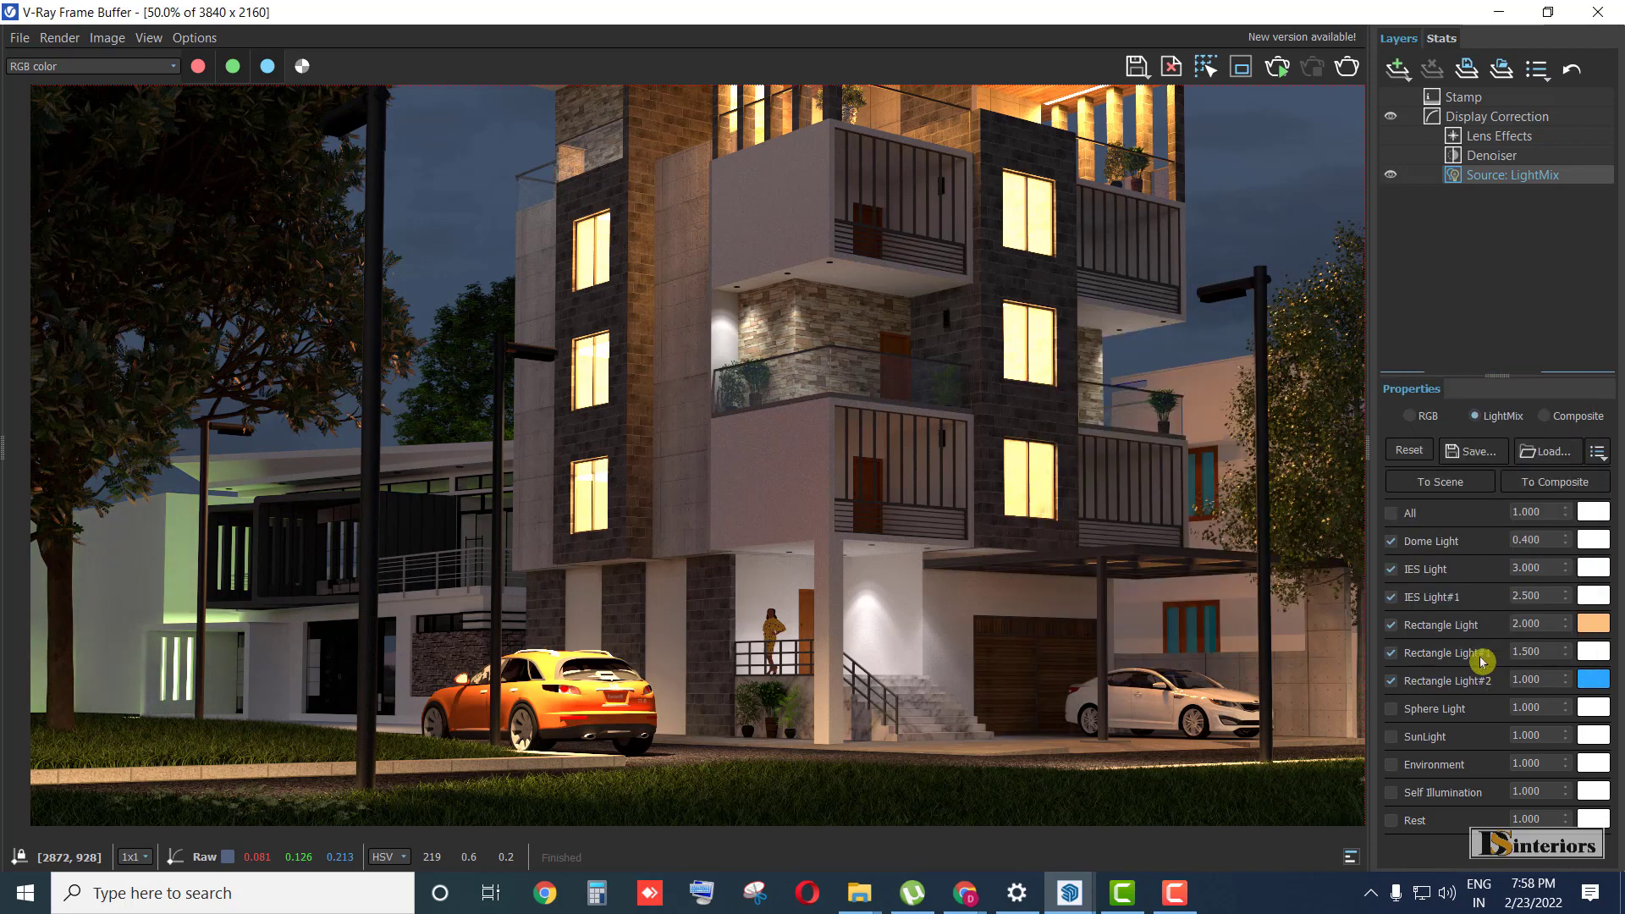
- Set Rectangle Light#2's intensity to 4 and check the light on the neighbouring house
drag(1545, 679, 1451, 681)
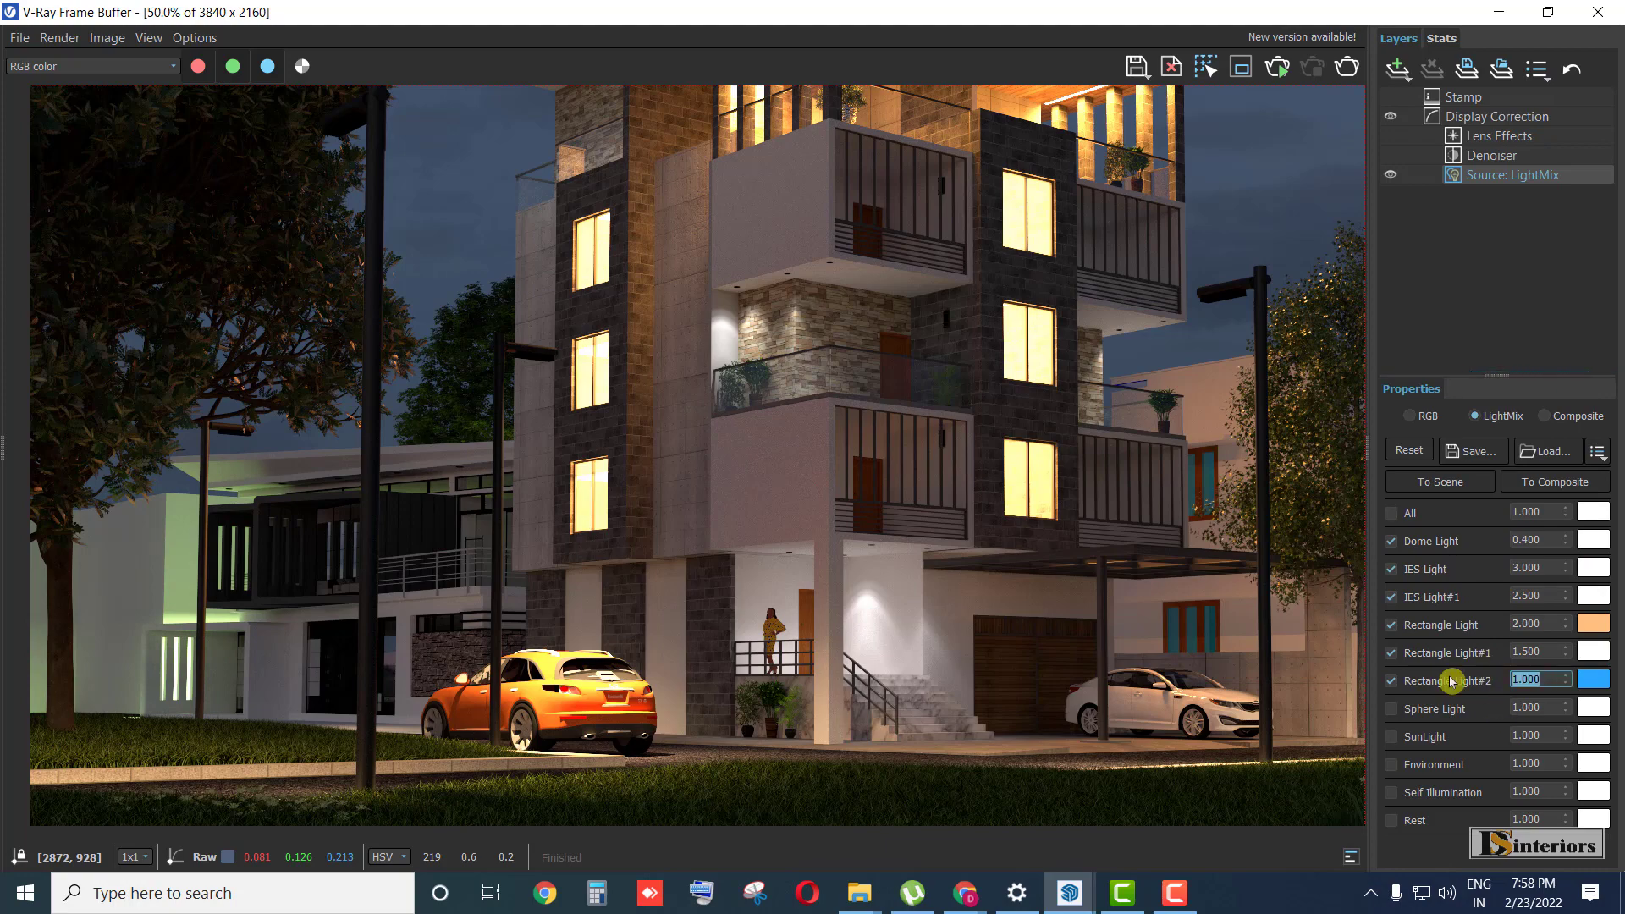
text(4)
key(Return)
scroll(935, 547, down, 1)
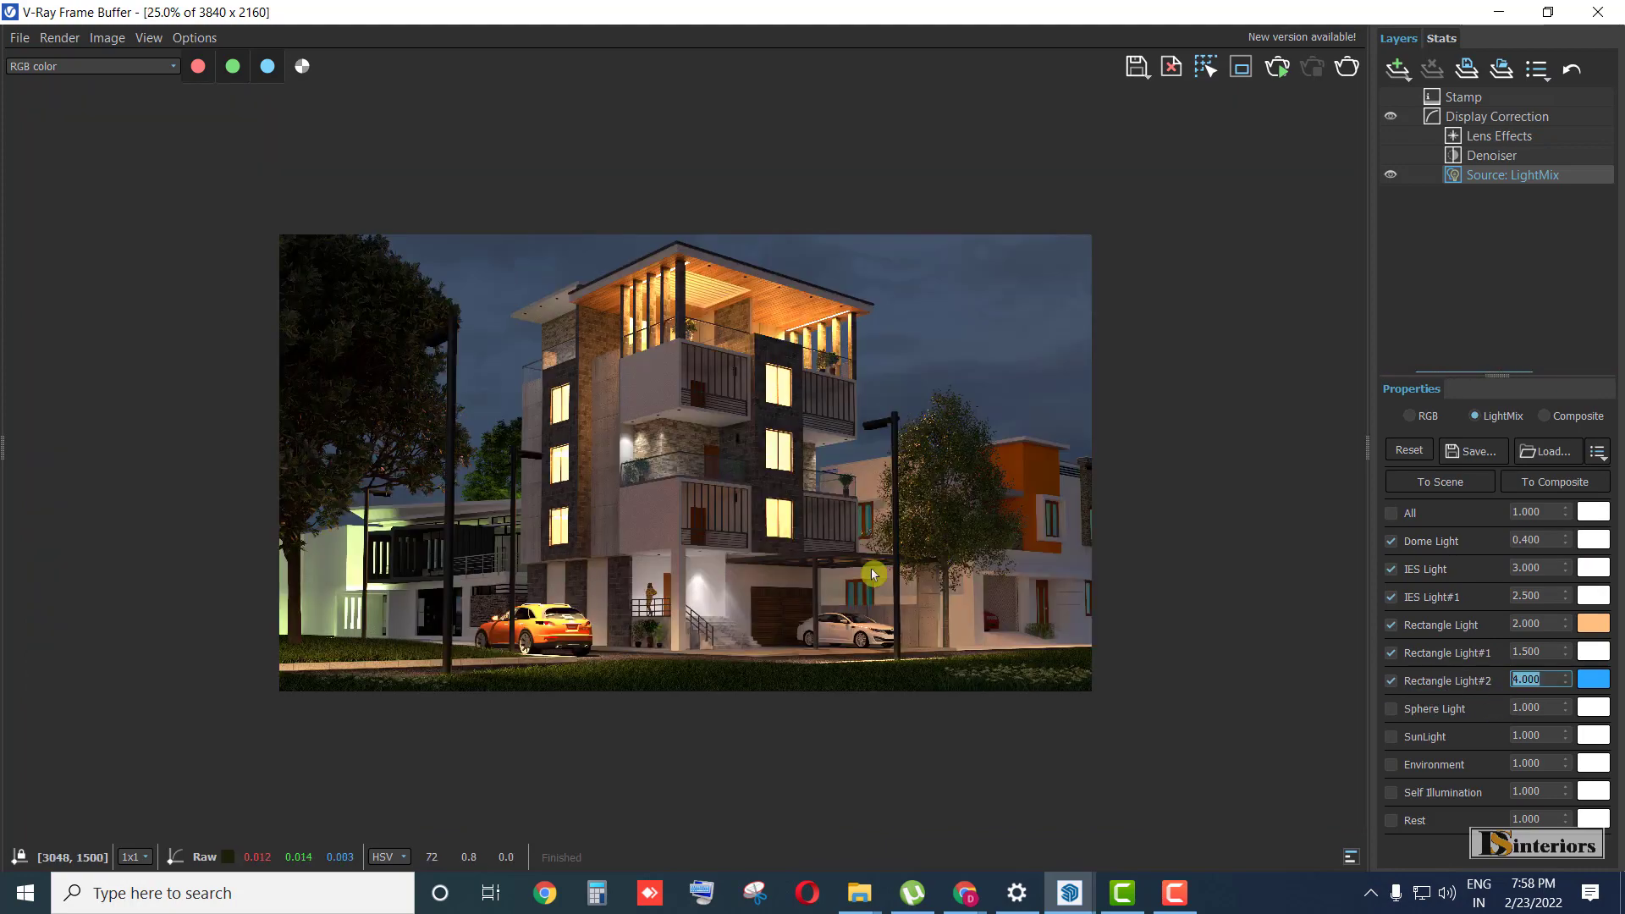
scroll(489, 610, up, 1)
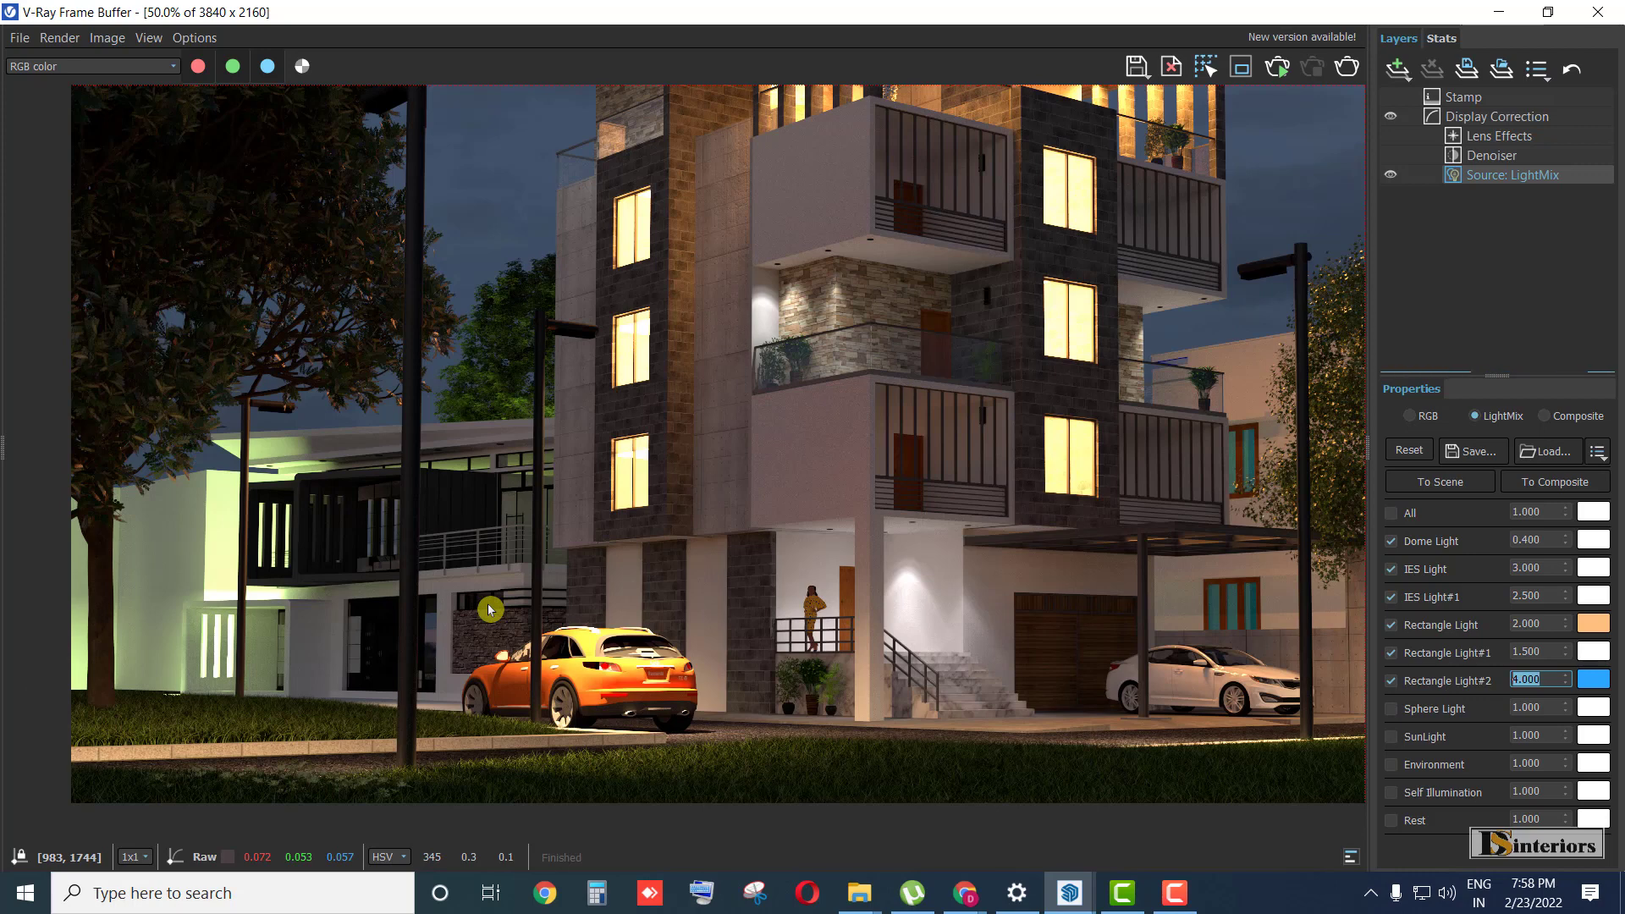
- Enable Sphere Light, test SunLight and switch it off again while checking the balconies
click(1438, 713)
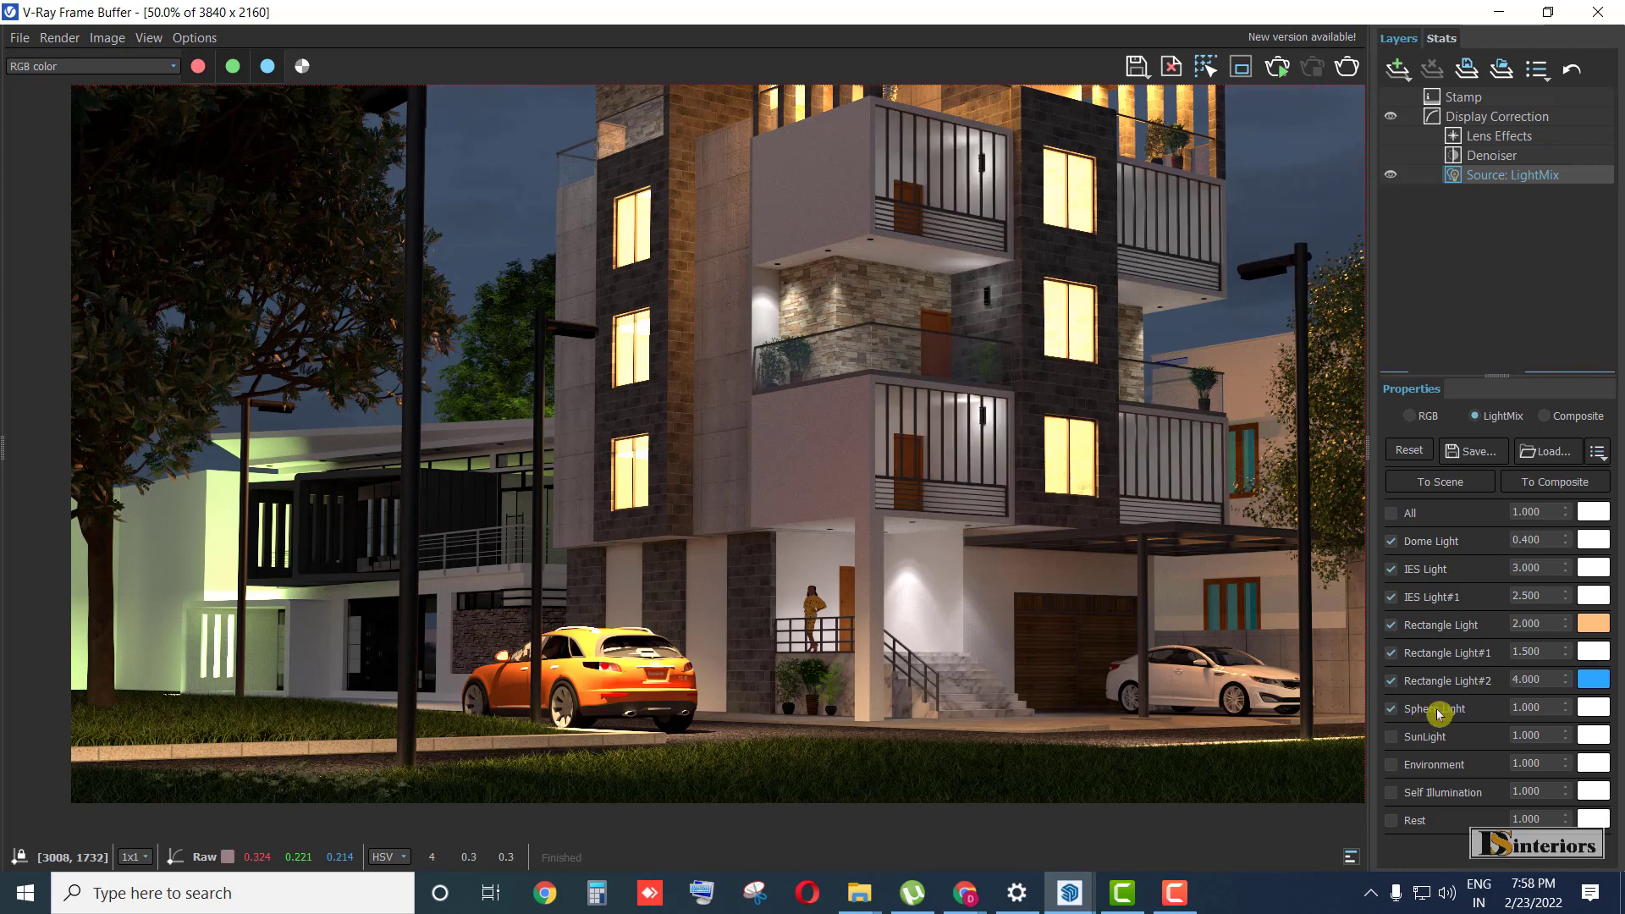
scroll(985, 410, up, 1)
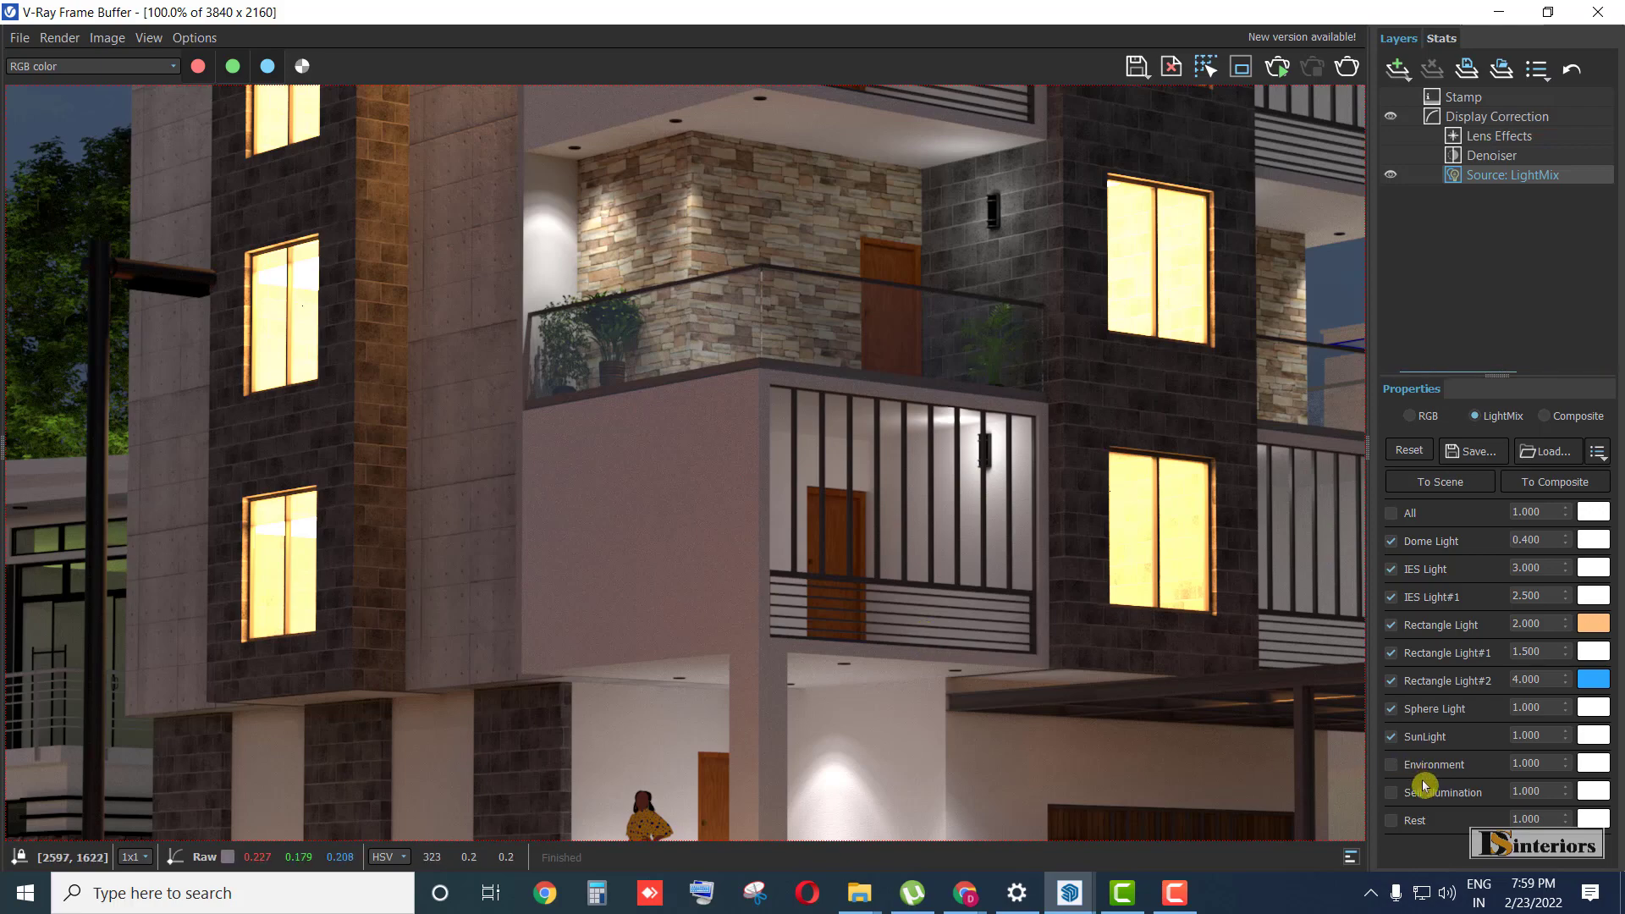
scroll(1301, 772, down, 1)
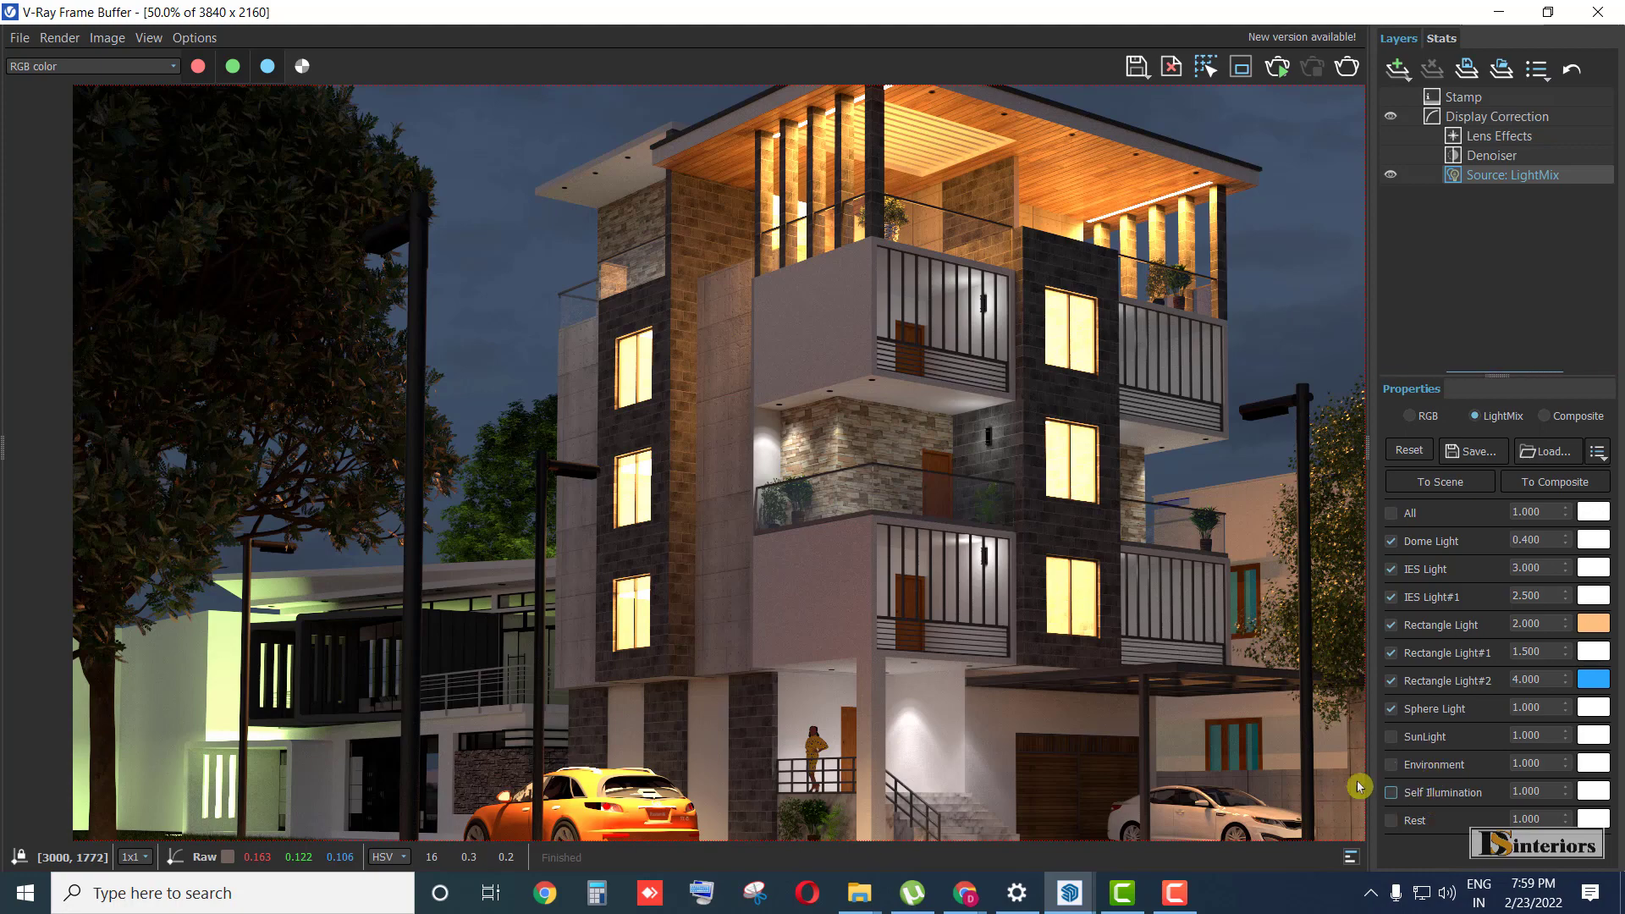
- Enable Self Illumination for the lamp fixtures and set its intensity to 5 after trying 2
scroll(850, 455, up, 6)
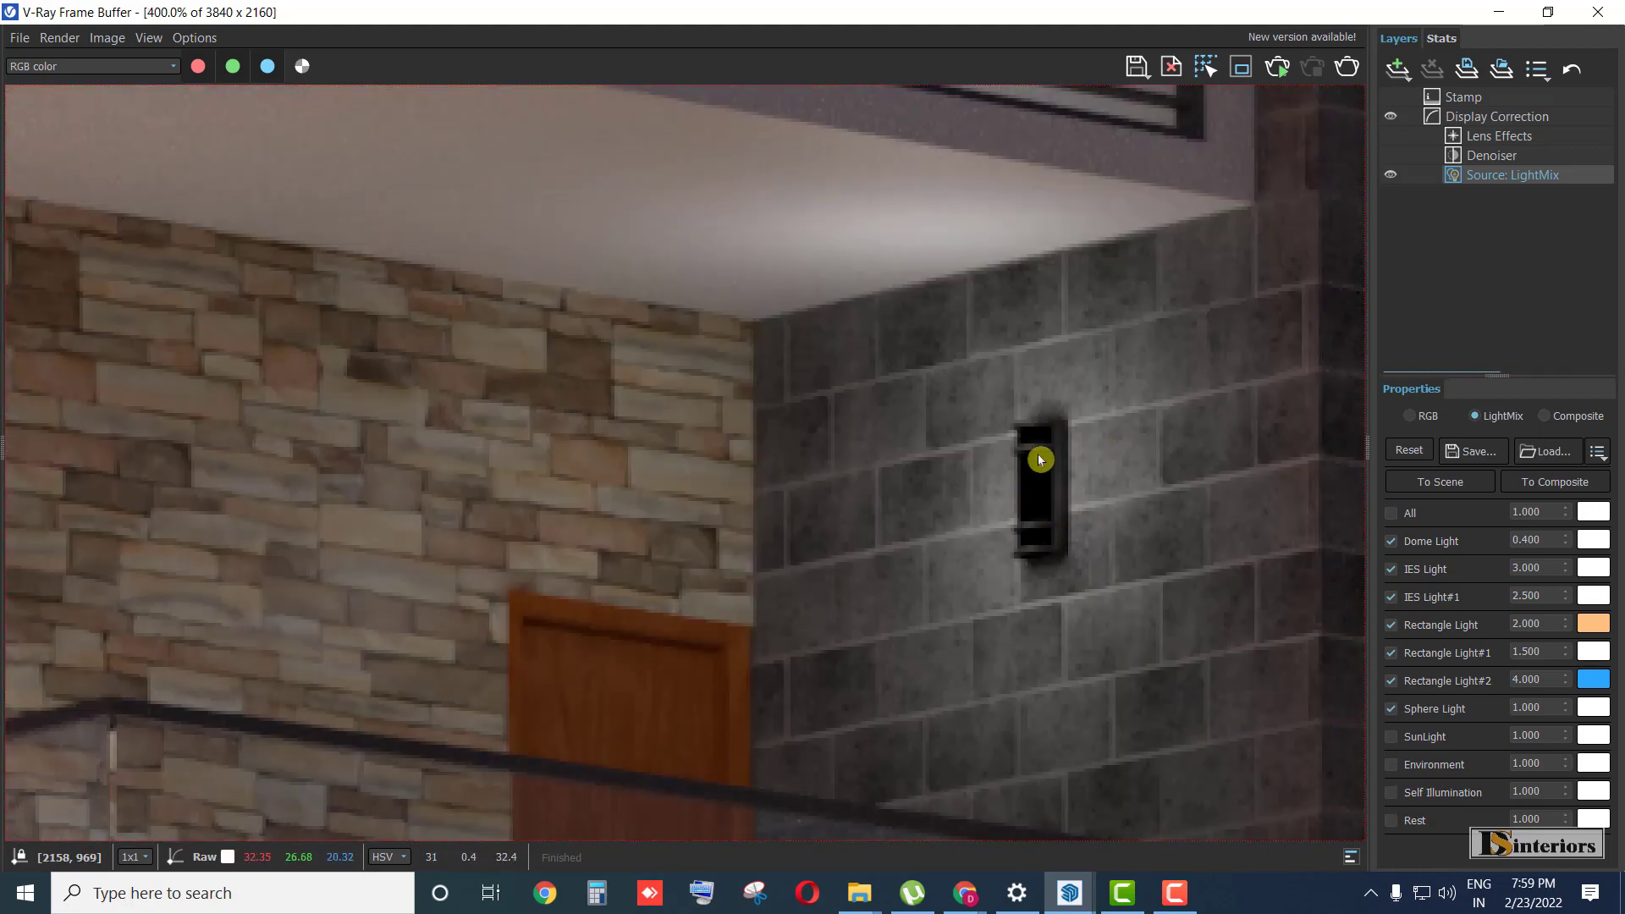
click(1393, 796)
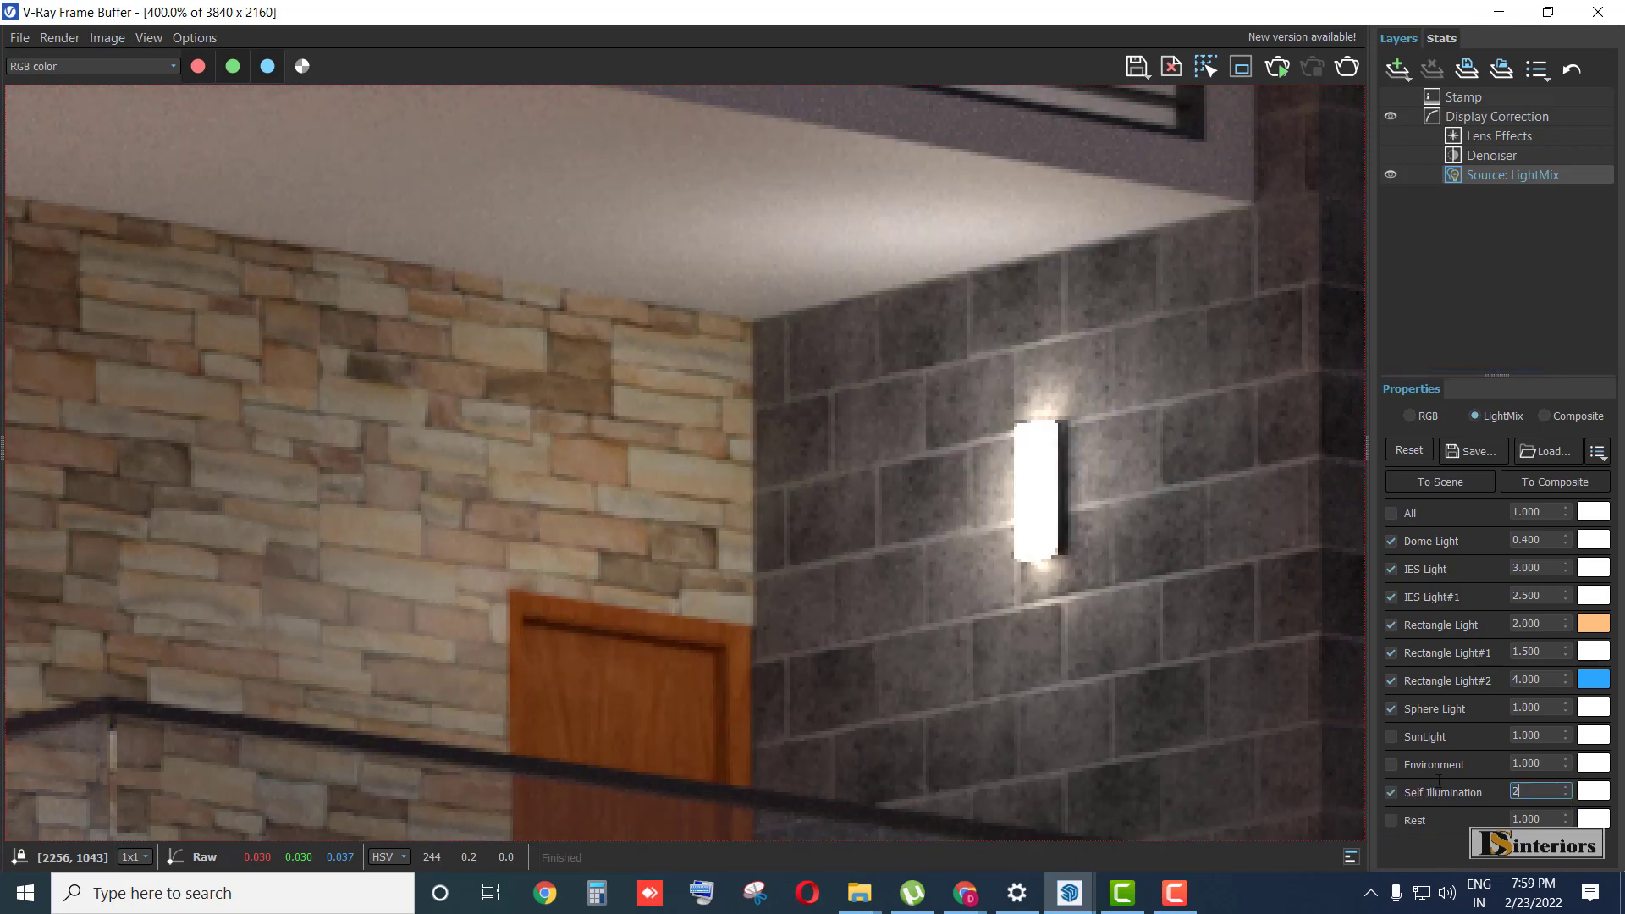
text(2)
key(Return)
scroll(1060, 424, down, 5)
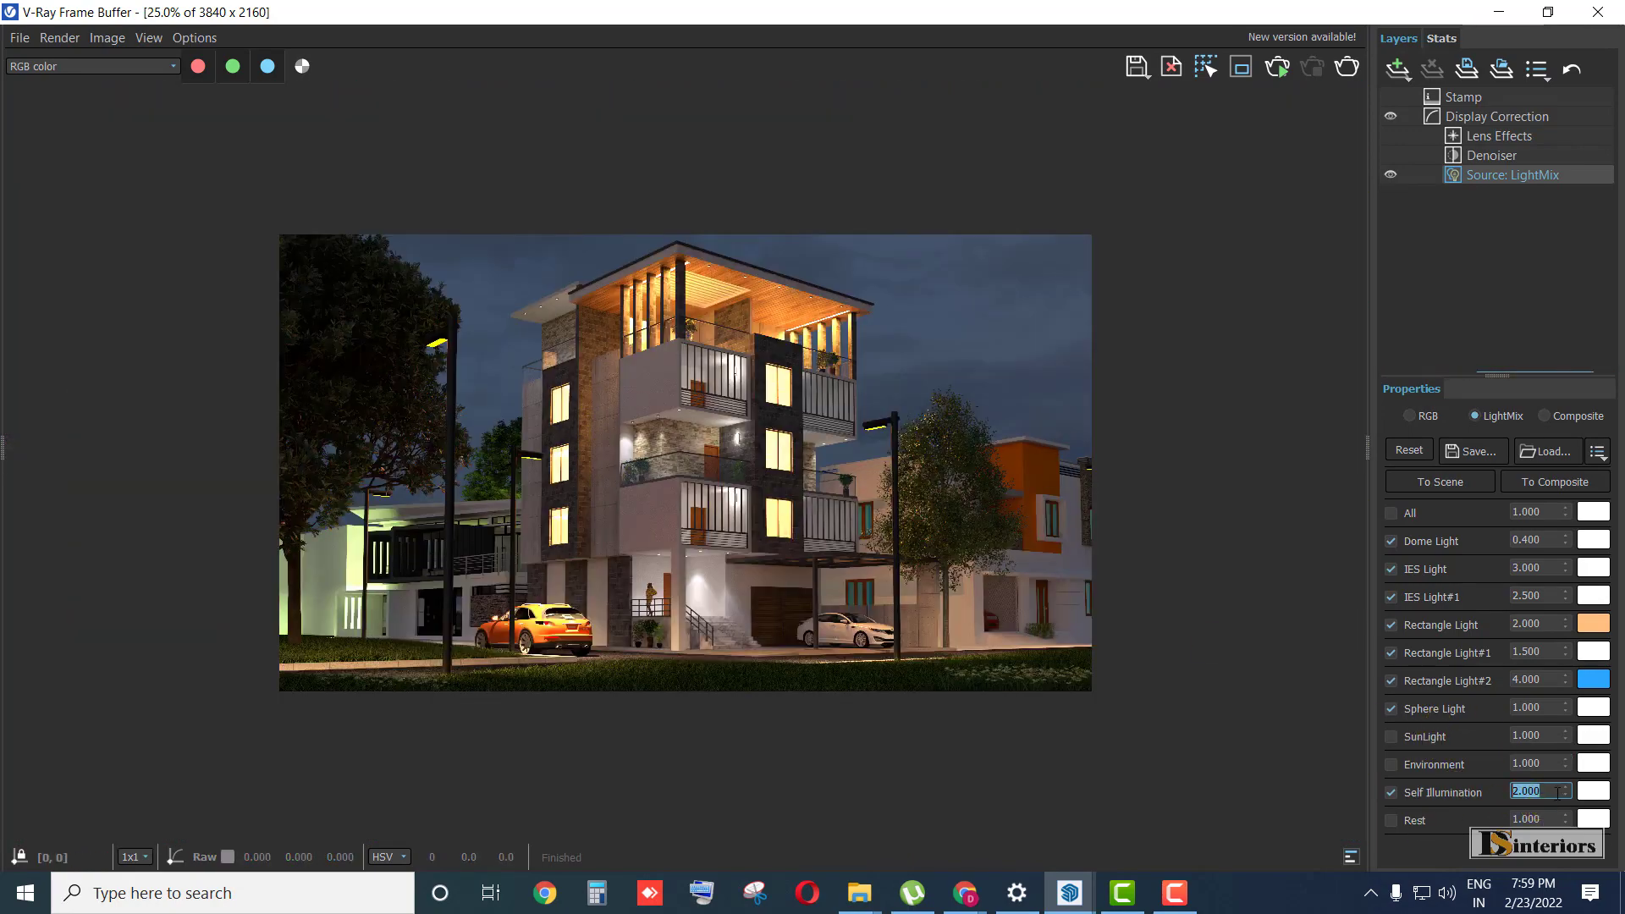
key(Return)
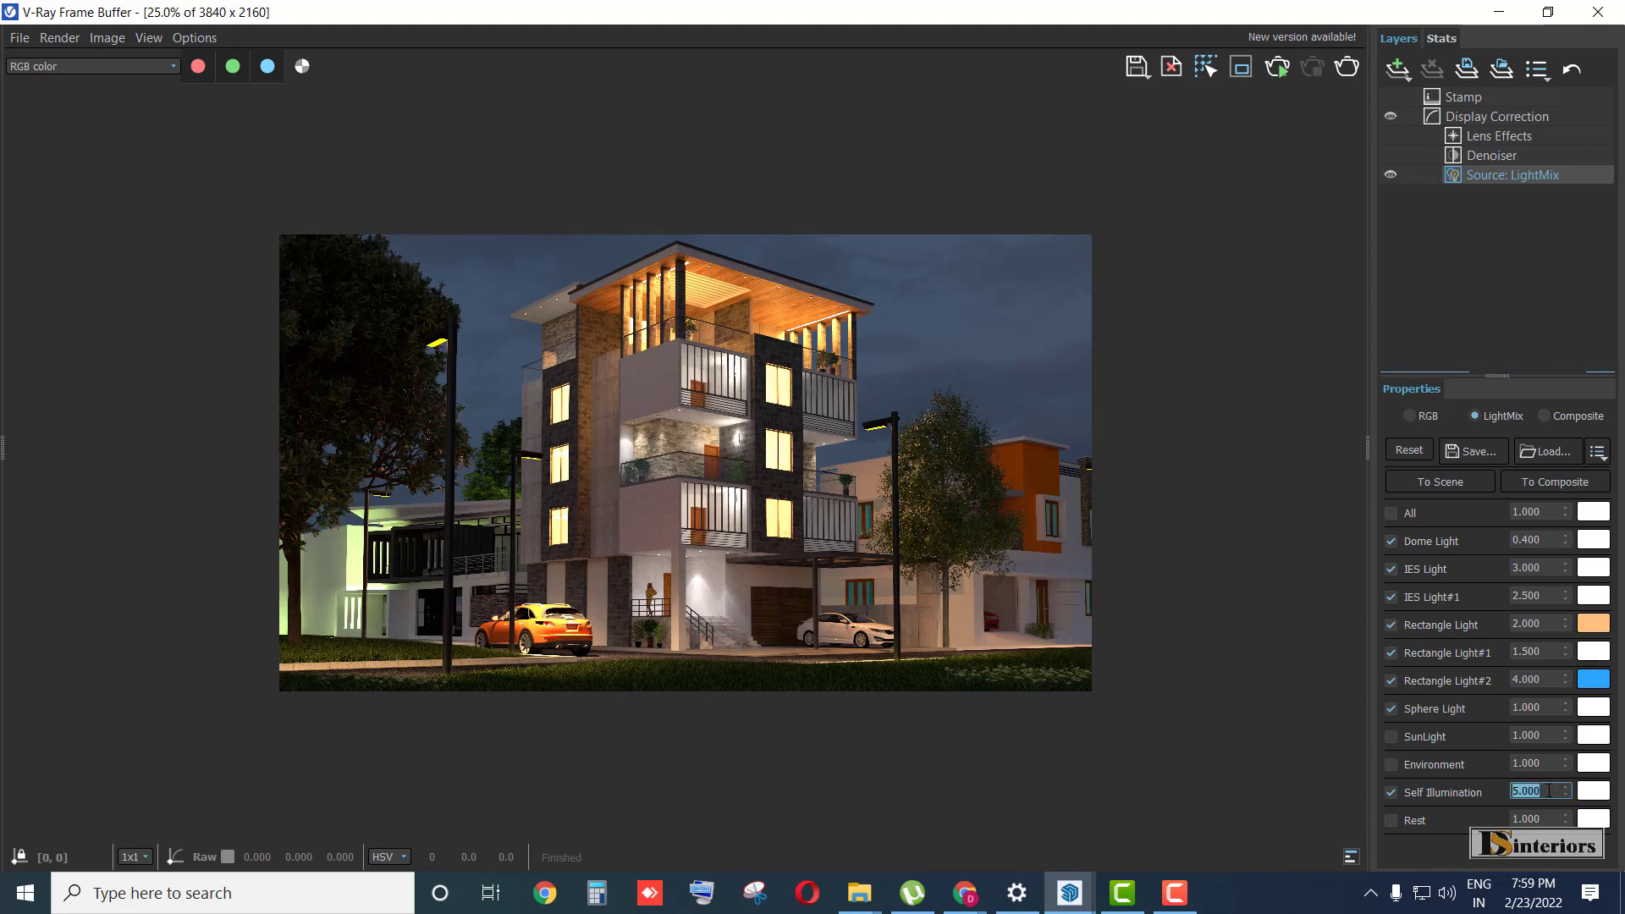
- Examine the balcony wall lamp, plants and stone cladding closely for burnt-out highlights and noise
scroll(869, 569, up, 3)
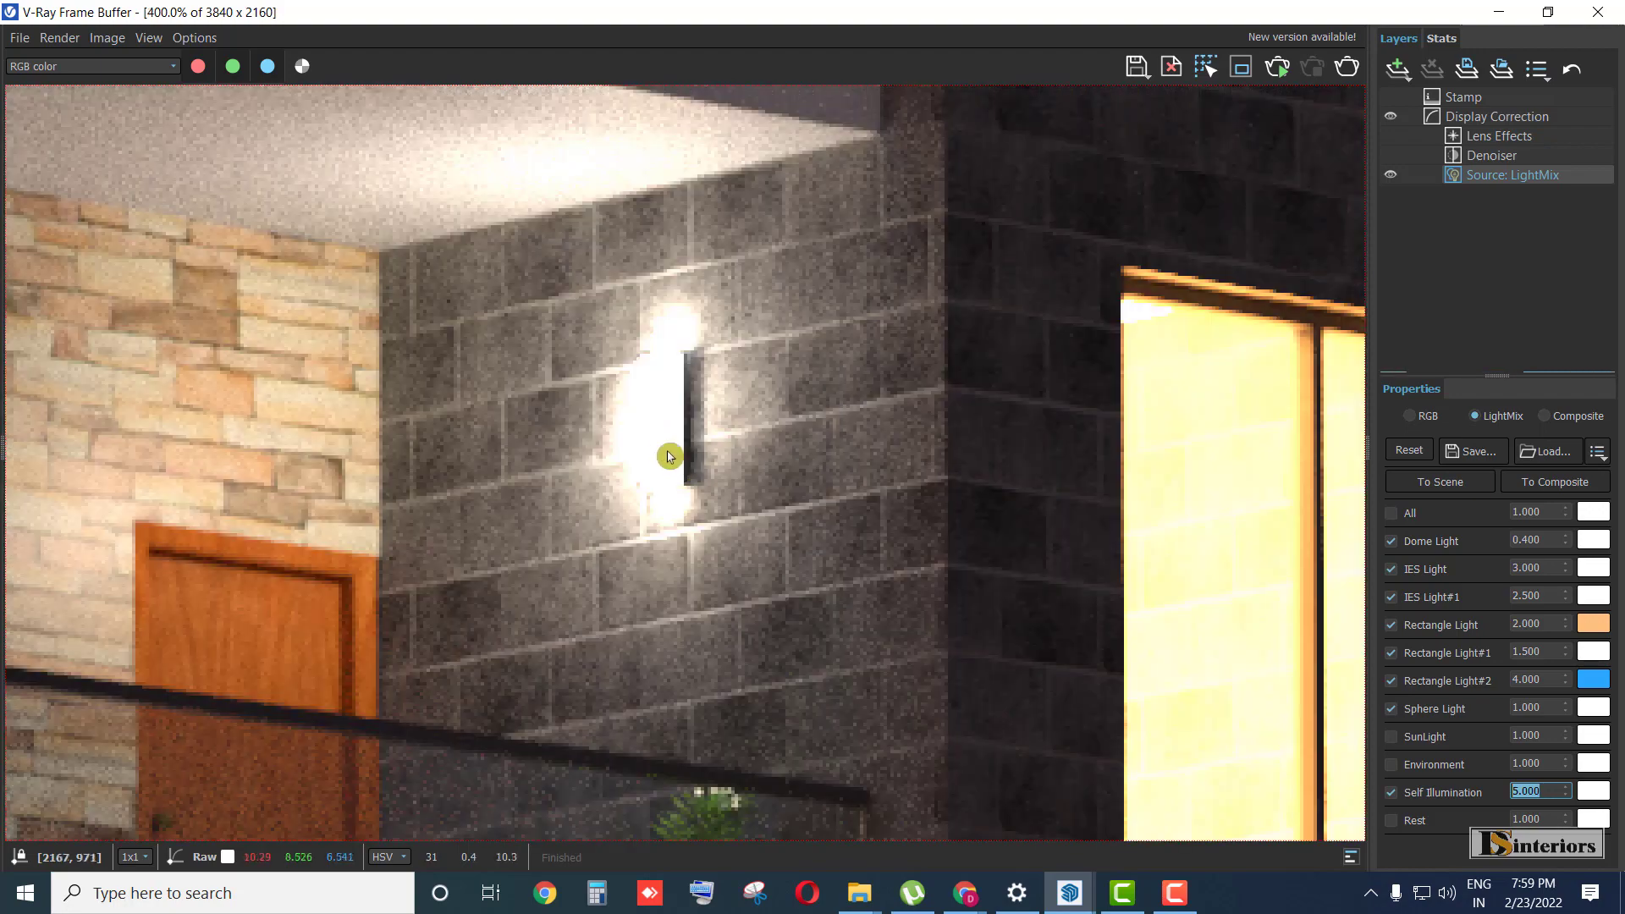
scroll(821, 388, down, 3)
scroll(566, 372, up, 4)
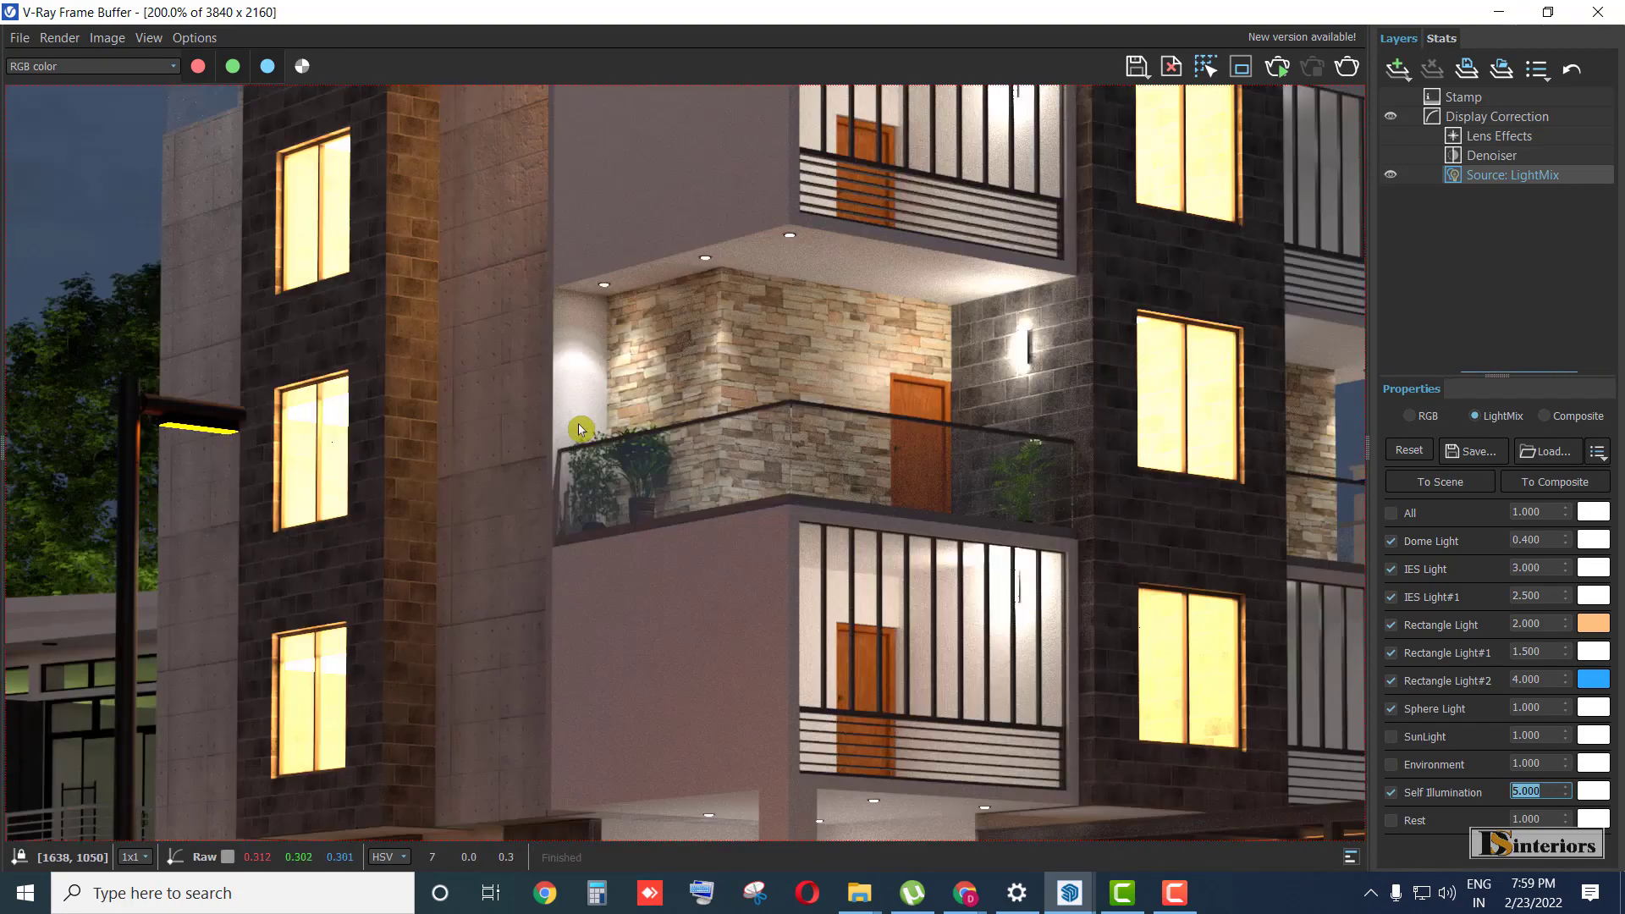
scroll(566, 372, up, 1)
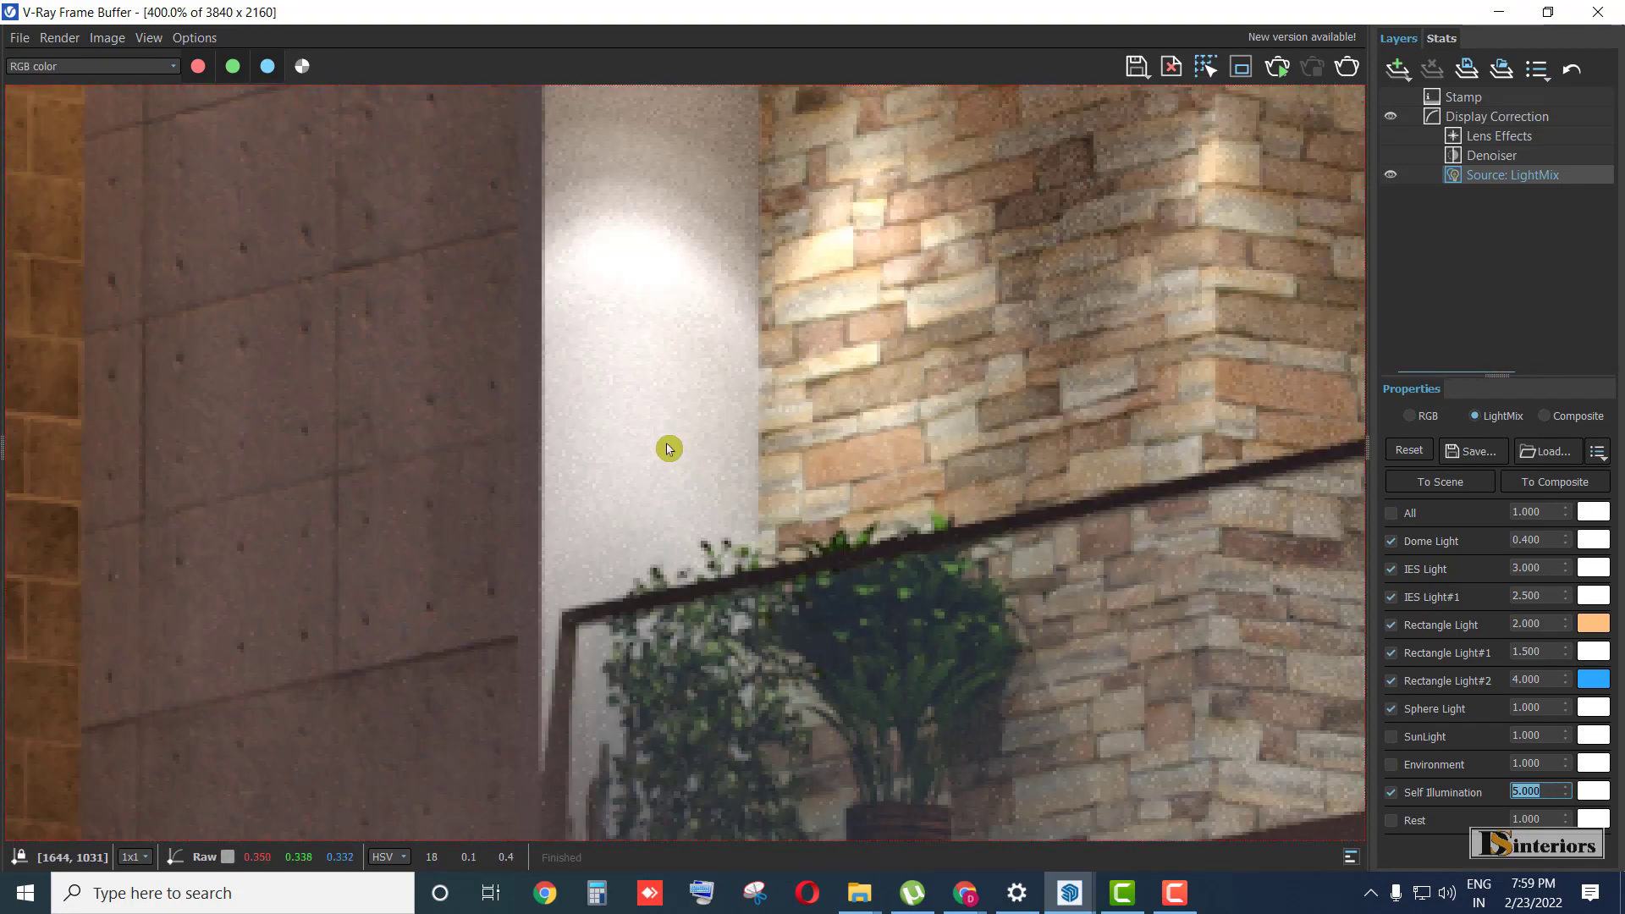
scroll(665, 439, down, 1)
scroll(660, 291, down, 2)
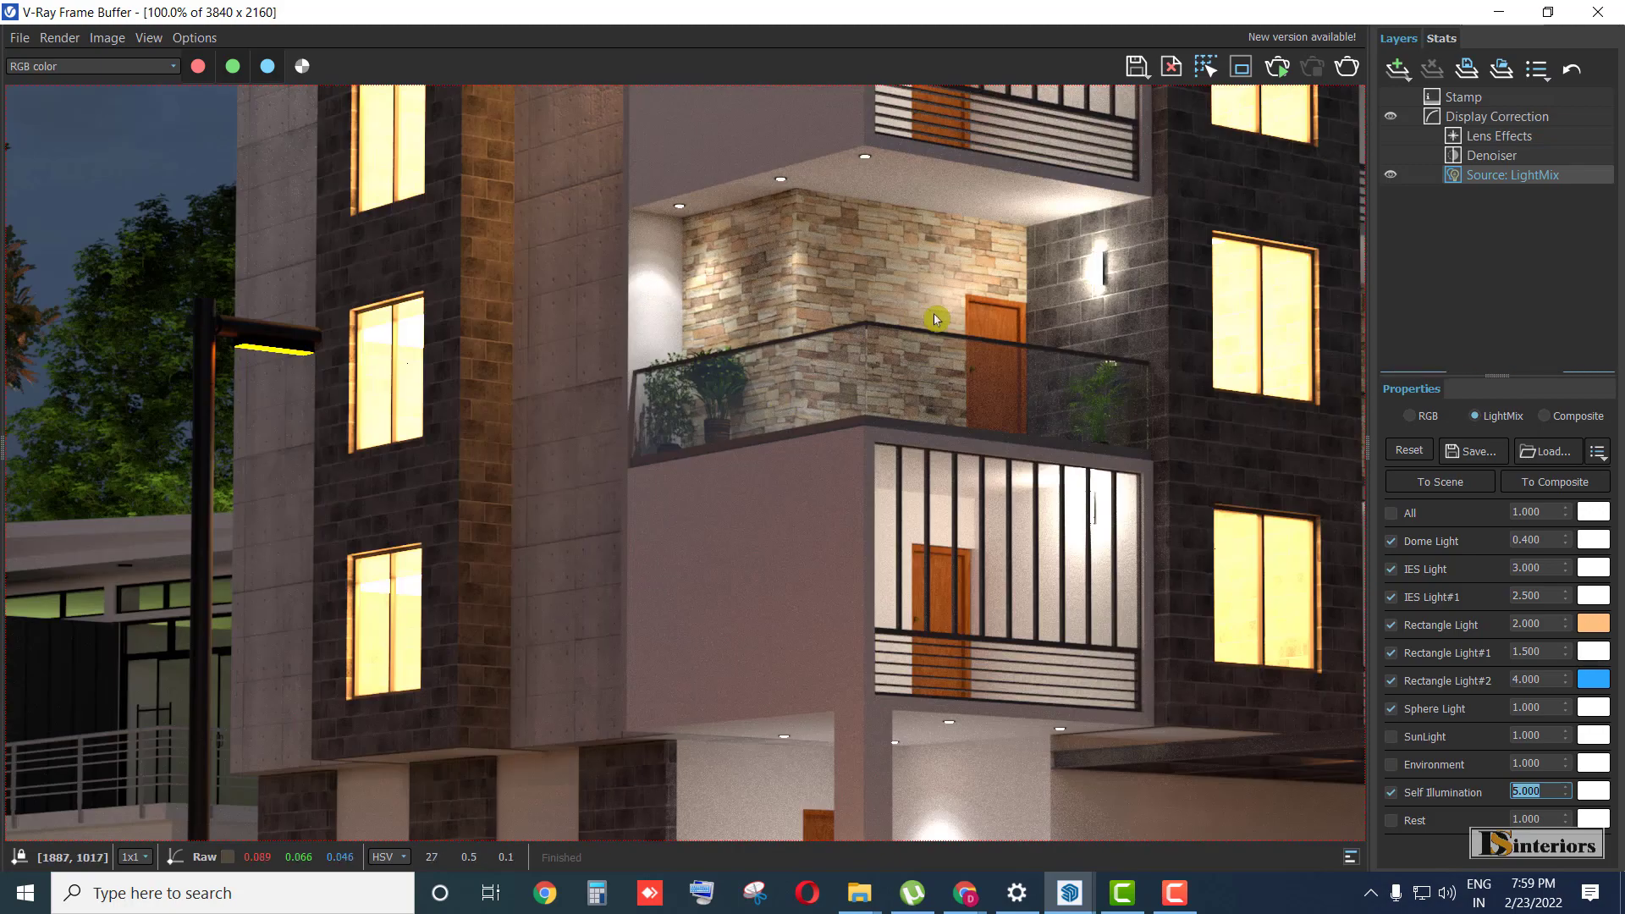
scroll(1100, 256, up, 2)
scroll(1100, 257, up, 1)
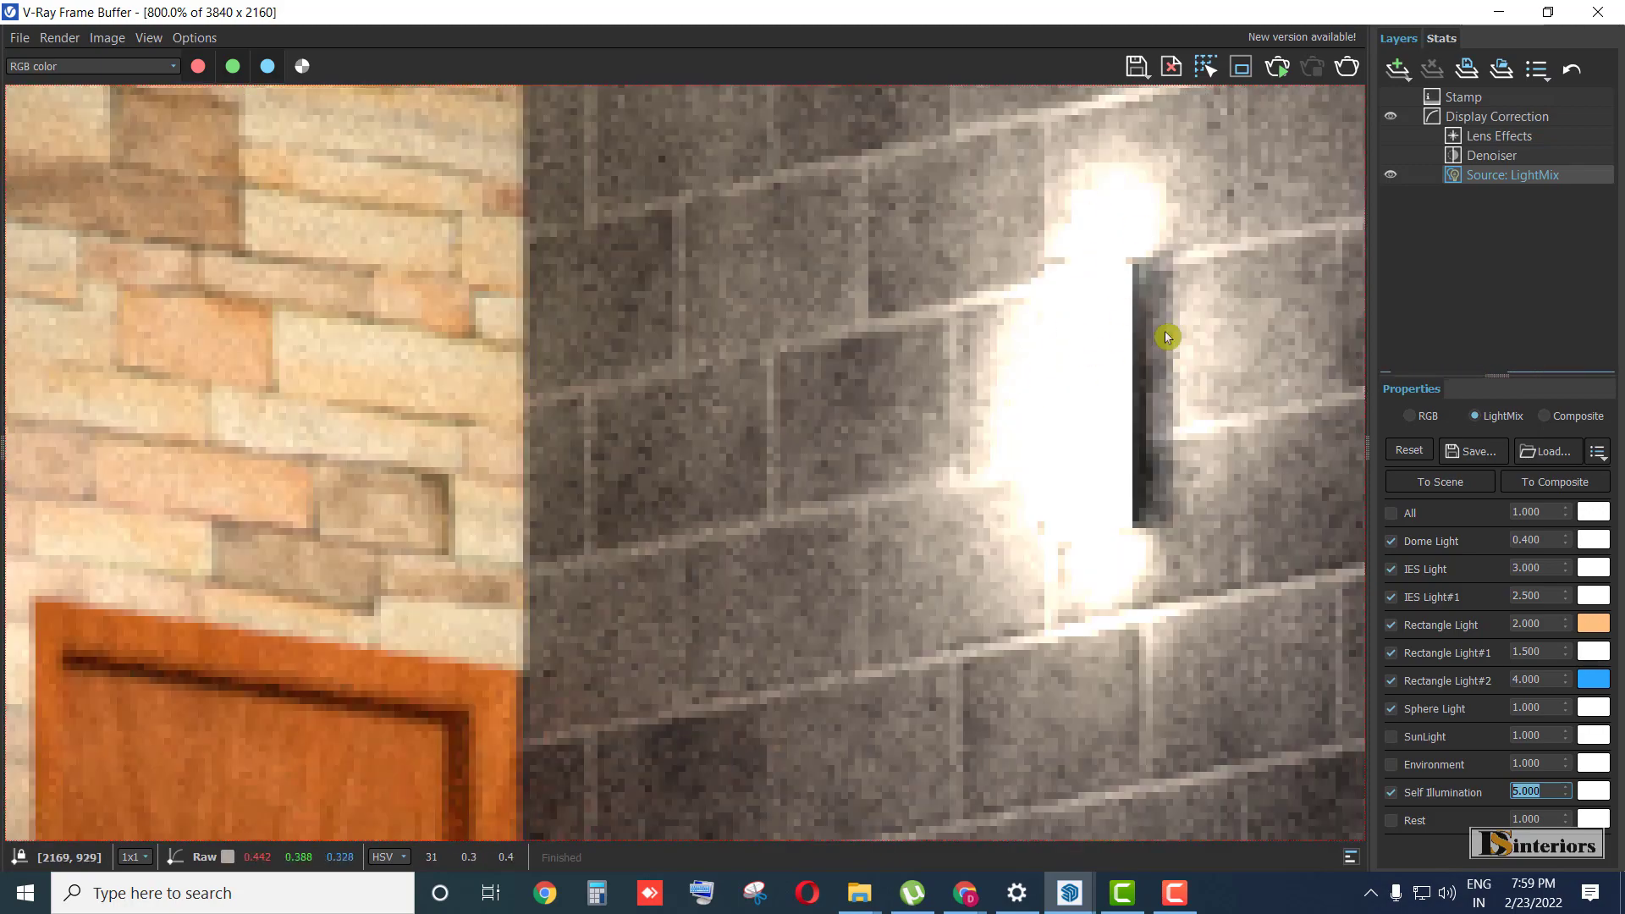
- Add an Exposure correction layer, try a different exposure value and reset it to 0
click(1403, 81)
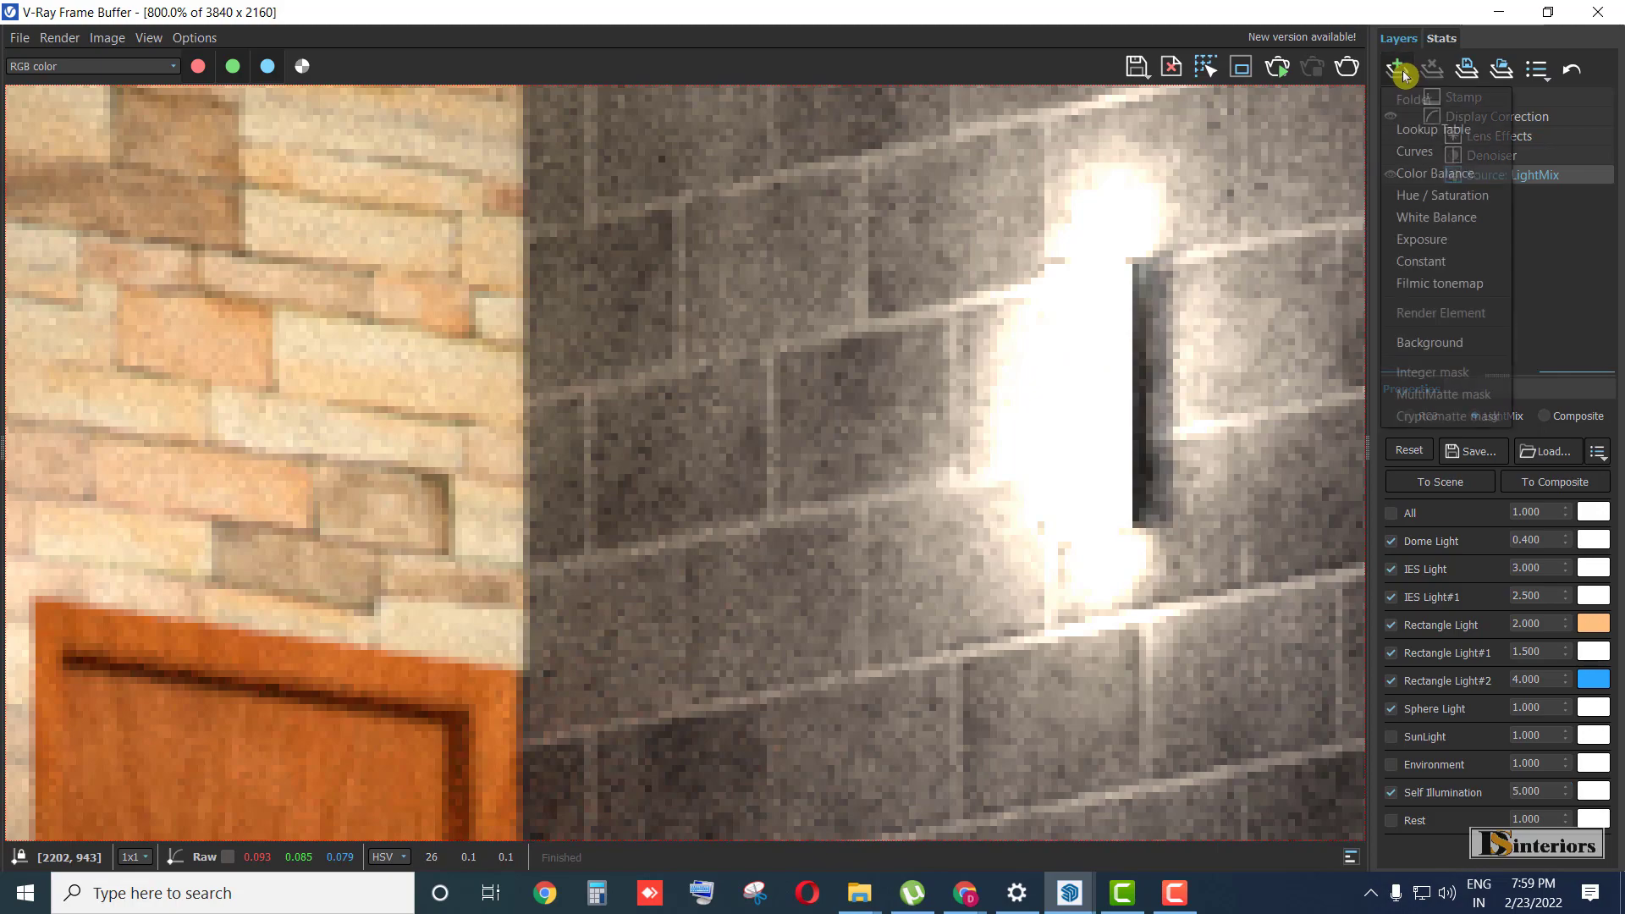
click(1446, 250)
scroll(1024, 508, down, 5)
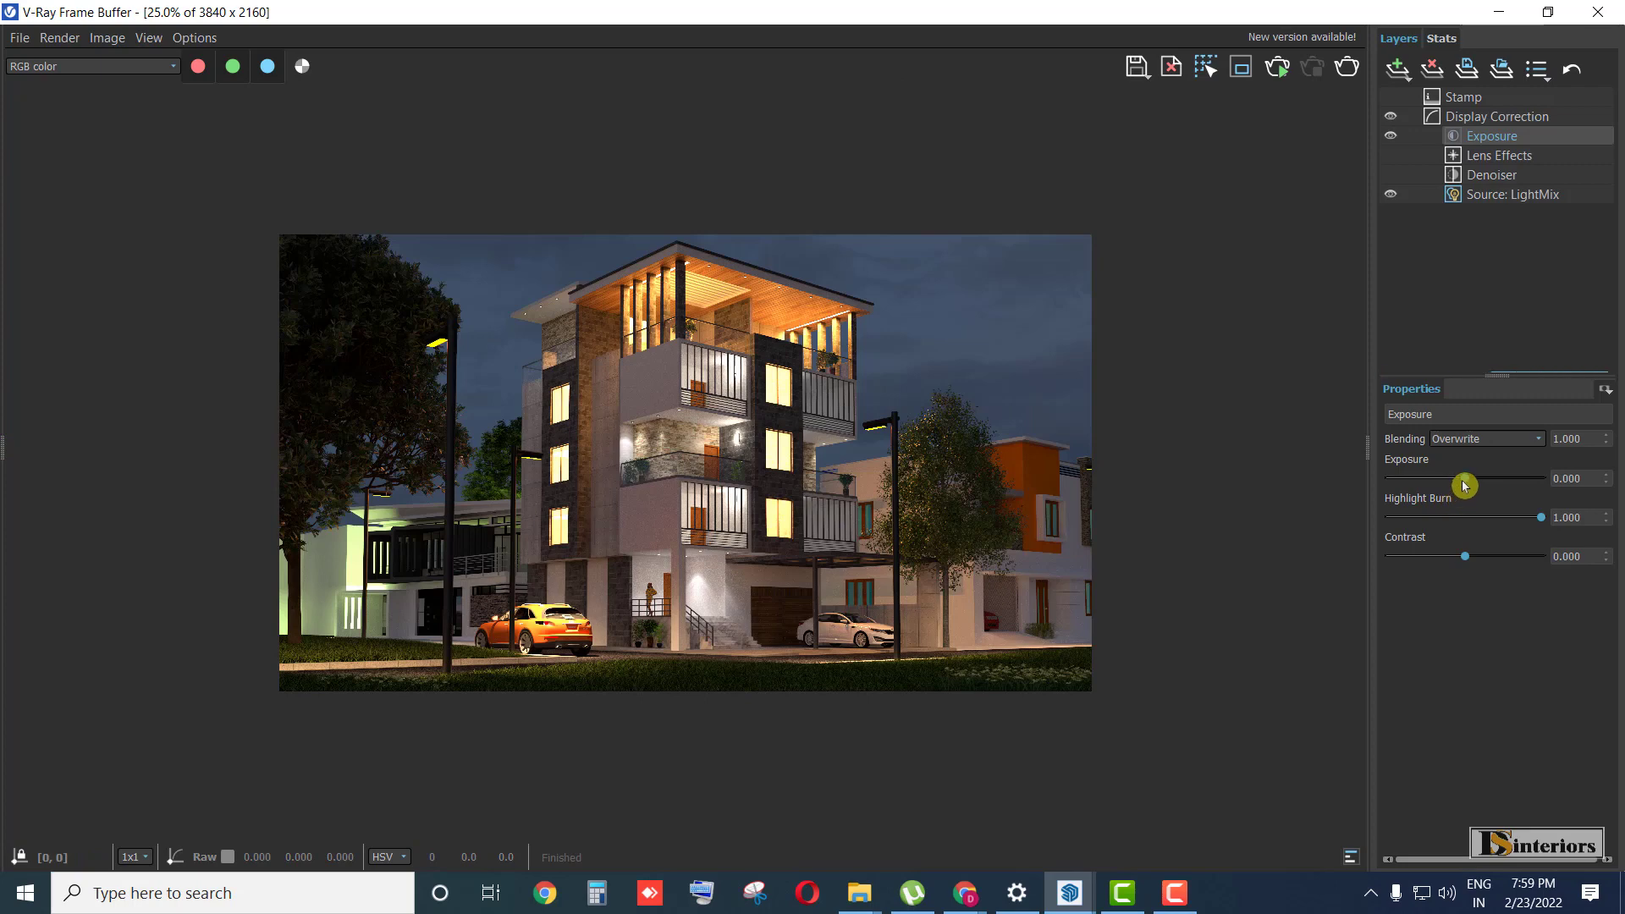
mouse_move(1472, 484)
mouse_down()
mouse_move(1495, 479)
mouse_move(1450, 482)
mouse_move(1490, 487)
mouse_up()
right_click(1606, 482)
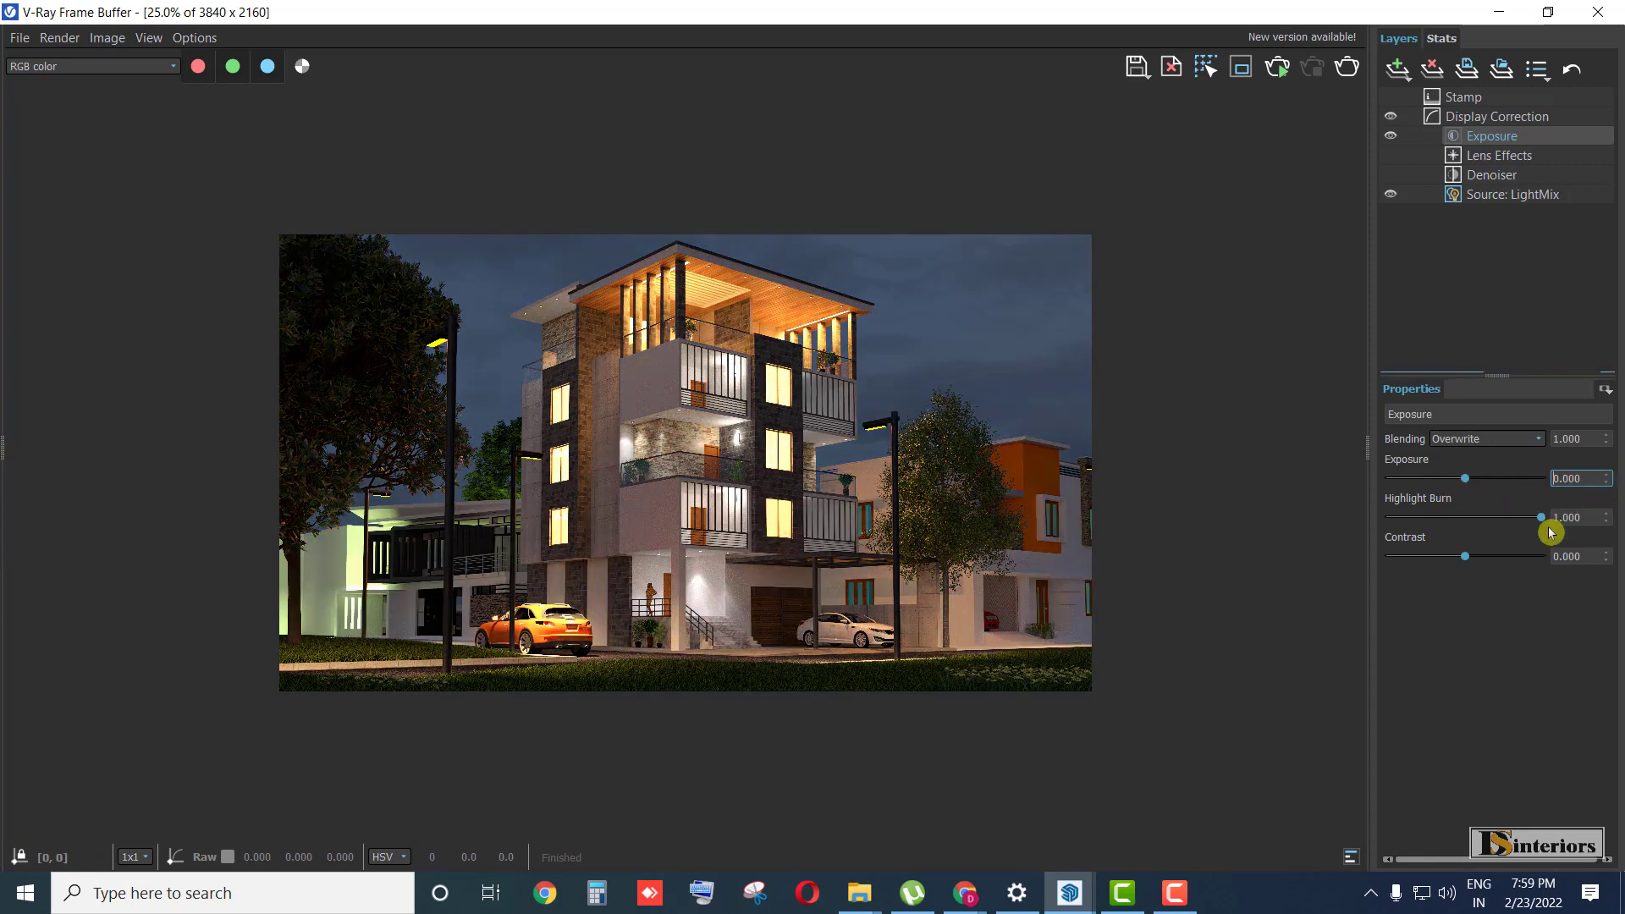
- Turn on the Lens Effects and Denoiser layers and inspect the glow around the balcony wall lamp
scroll(733, 433, up, 5)
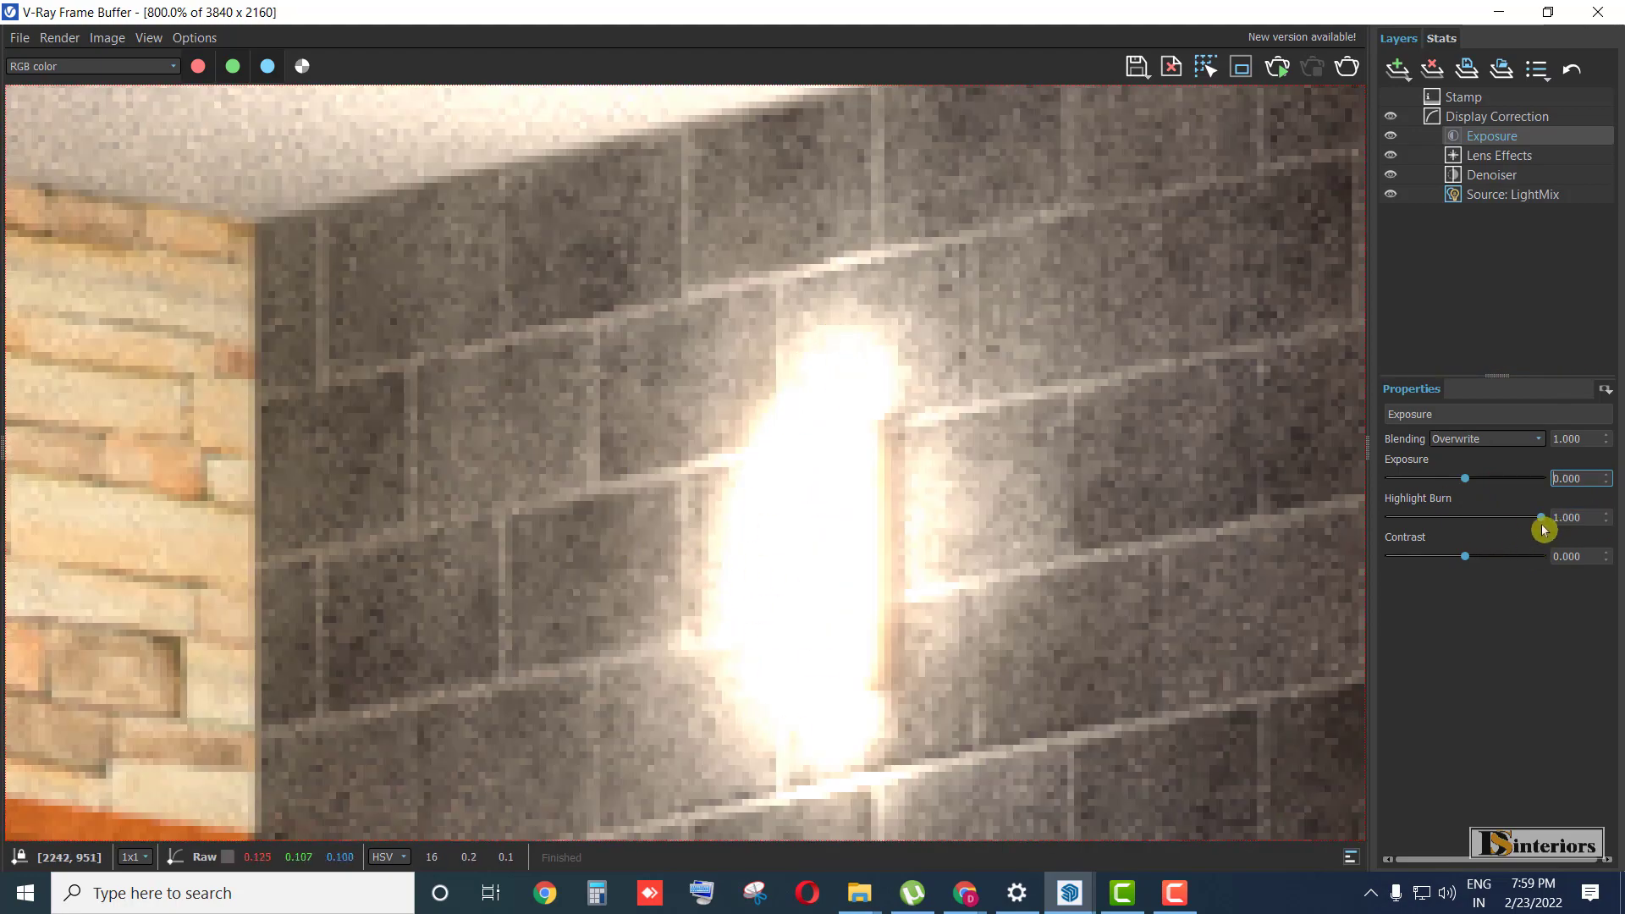
scroll(743, 410, down, 3)
scroll(751, 508, up, 3)
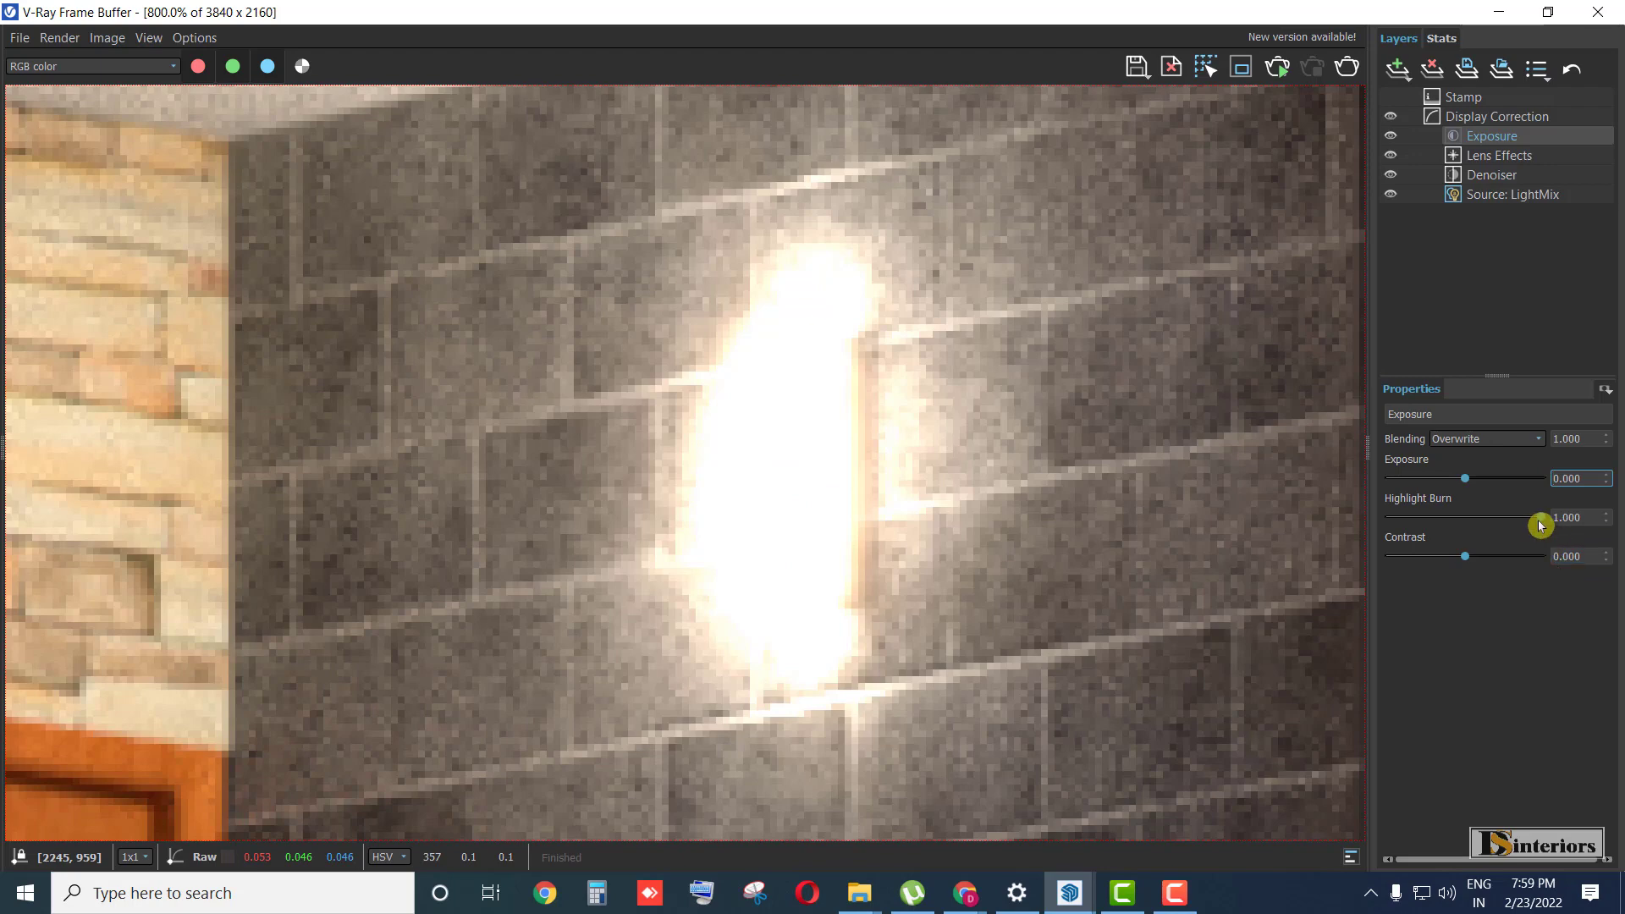
- Lower the Exposure layer's Highlight Burn to 0 and check the lamps, windows and roof lighting
mouse_move(1540, 522)
mouse_down()
mouse_move(1327, 528)
mouse_move(1515, 519)
mouse_move(1371, 526)
mouse_up()
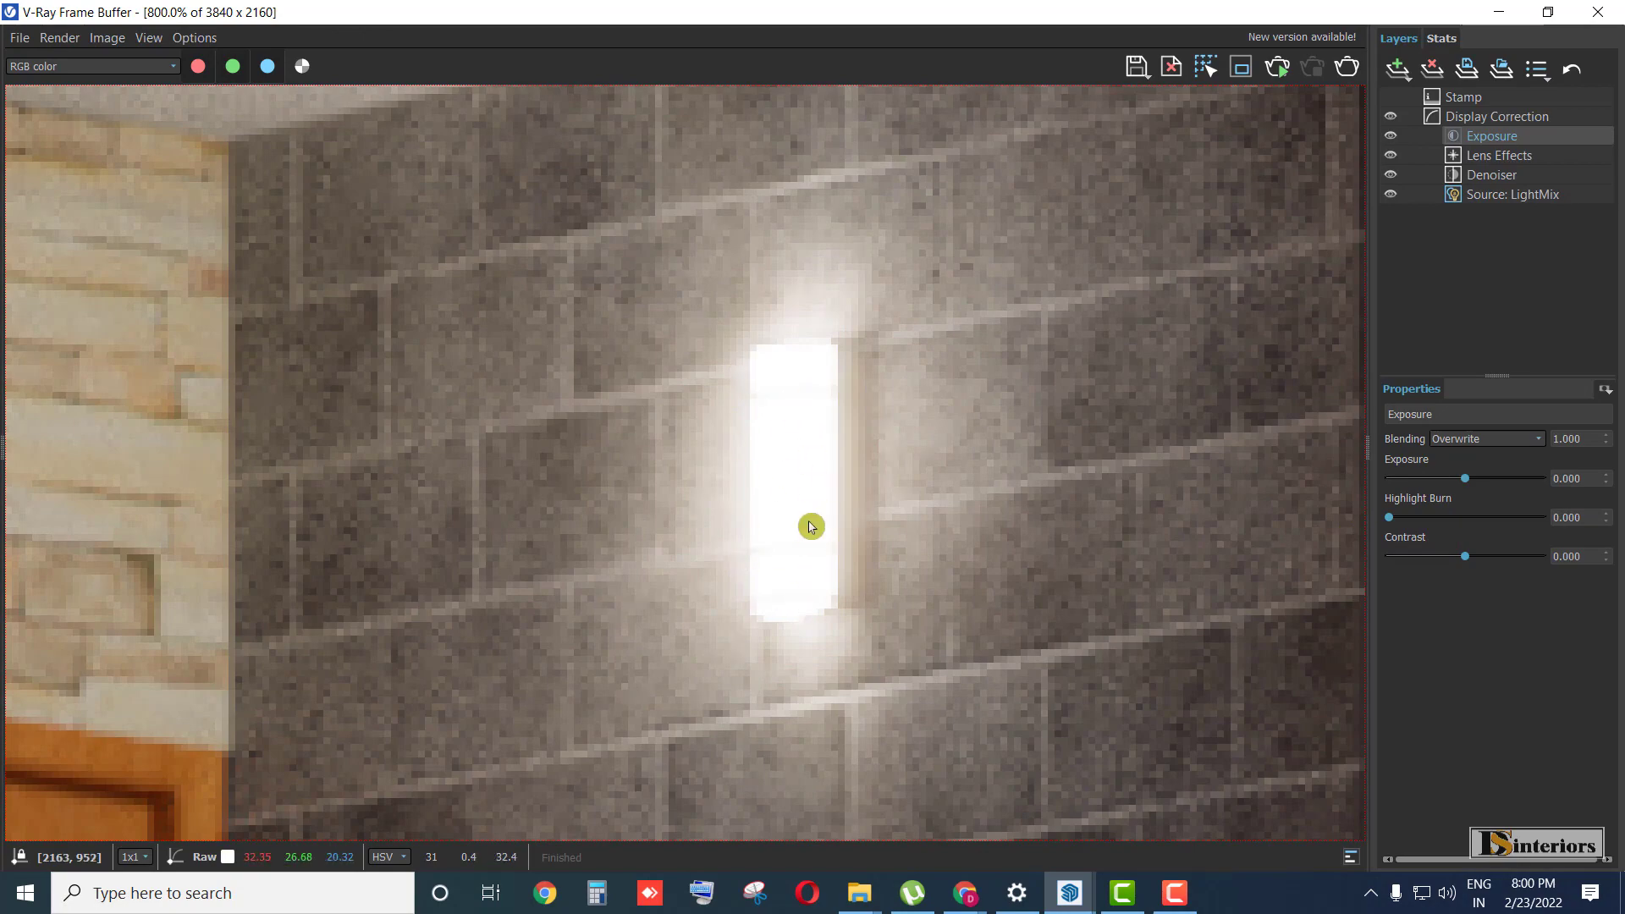
scroll(810, 524, down, 1)
scroll(799, 517, down, 4)
scroll(797, 511, up, 1)
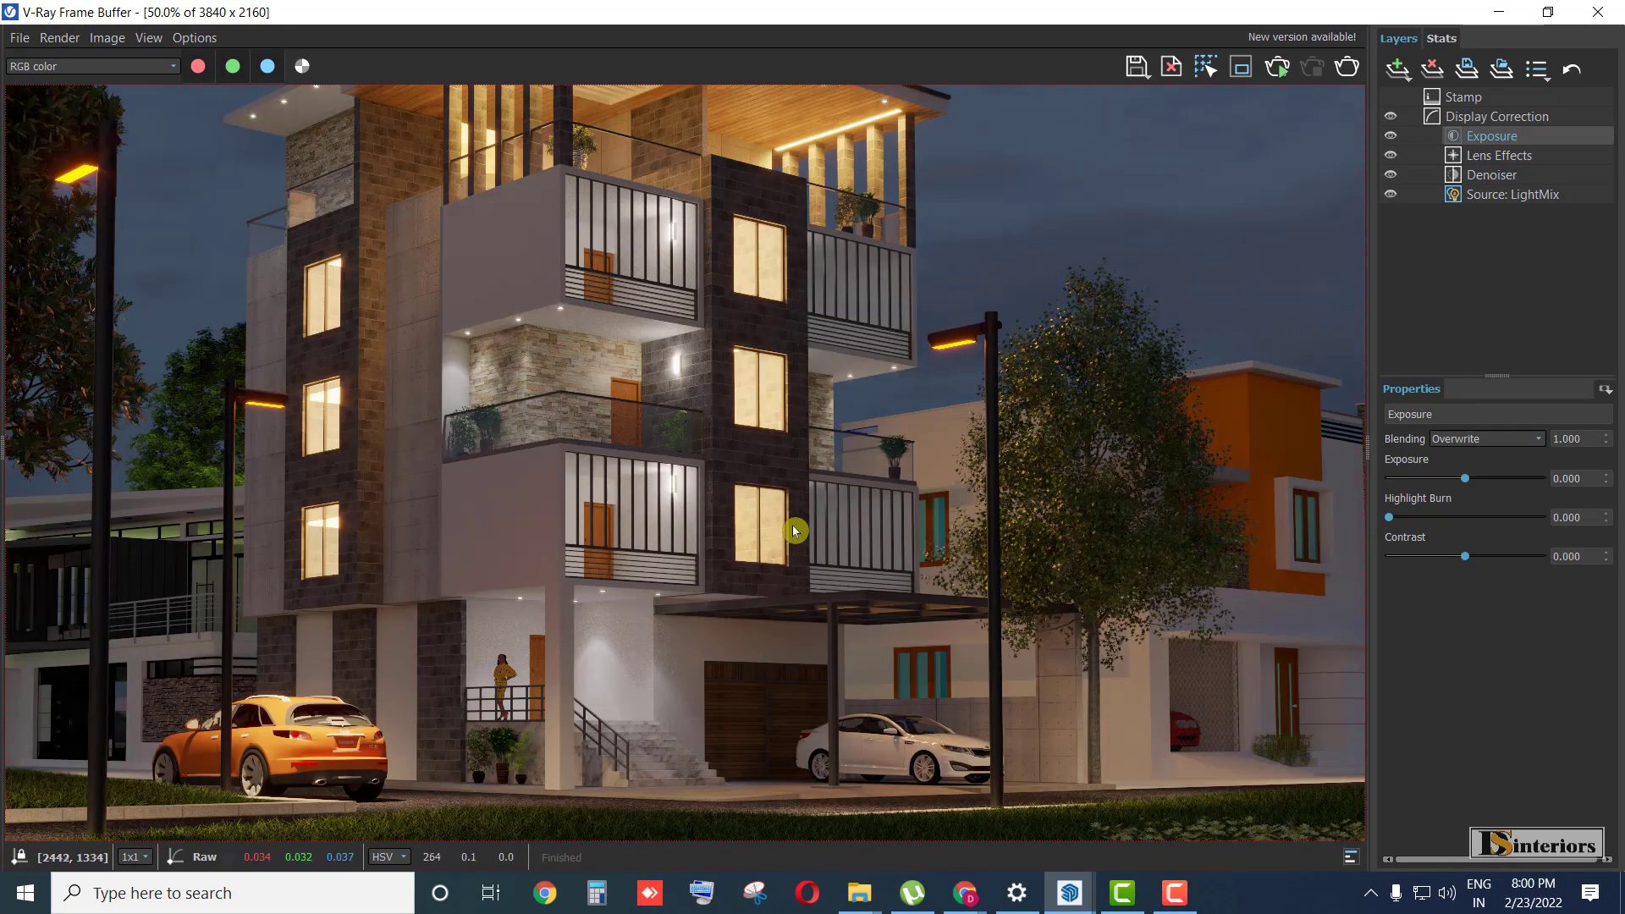
scroll(794, 533, down, 1)
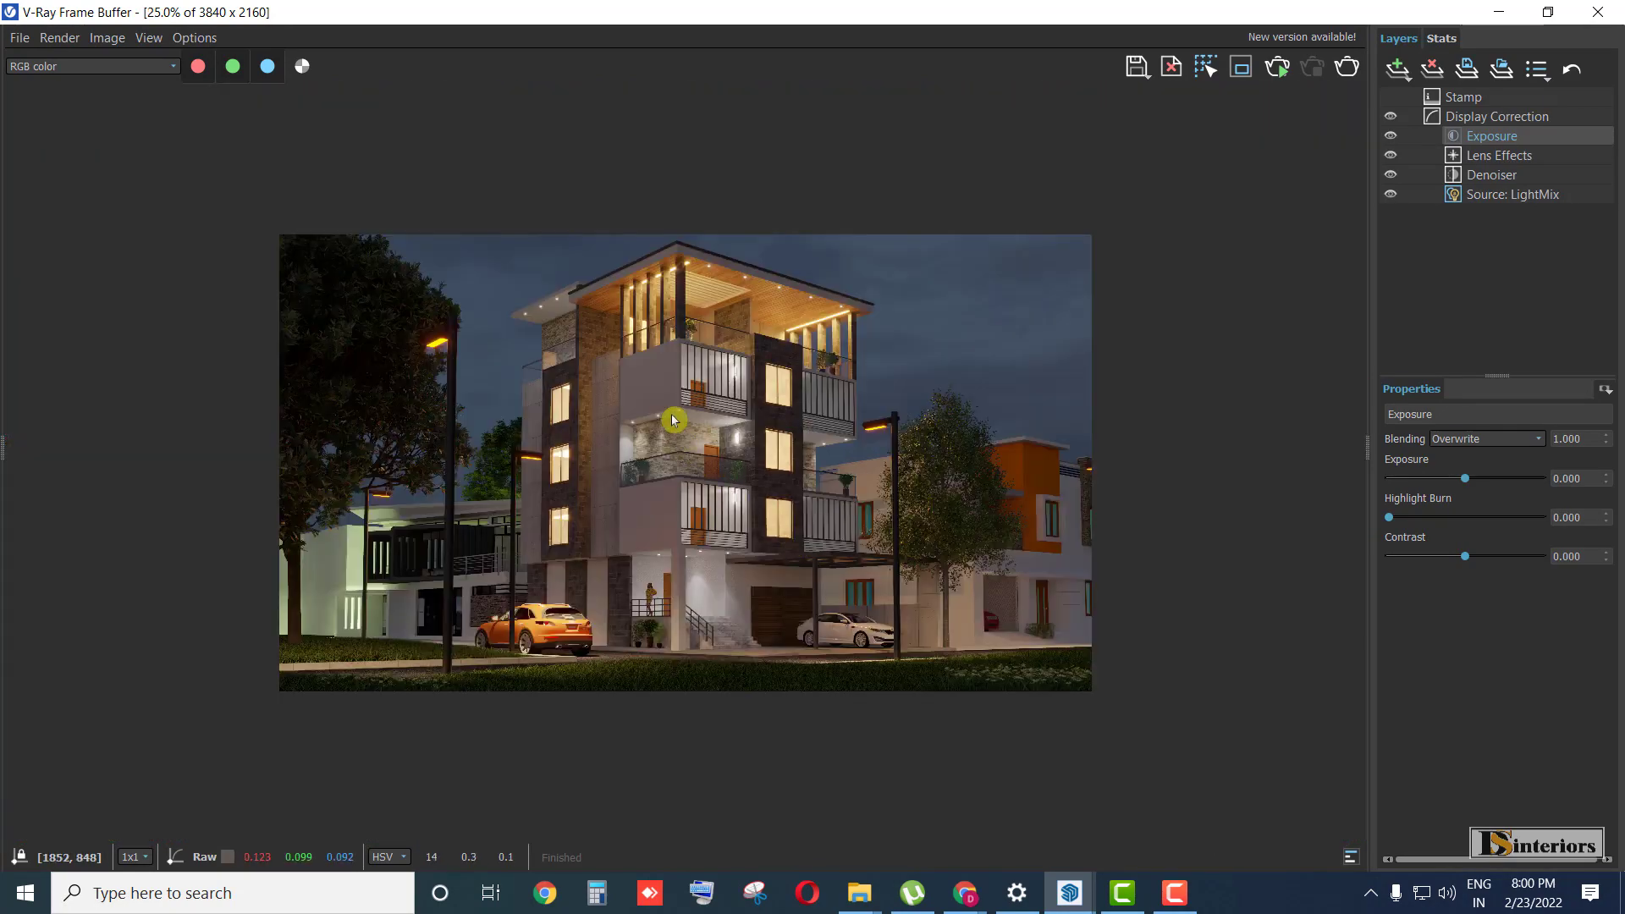
scroll(674, 420, up, 1)
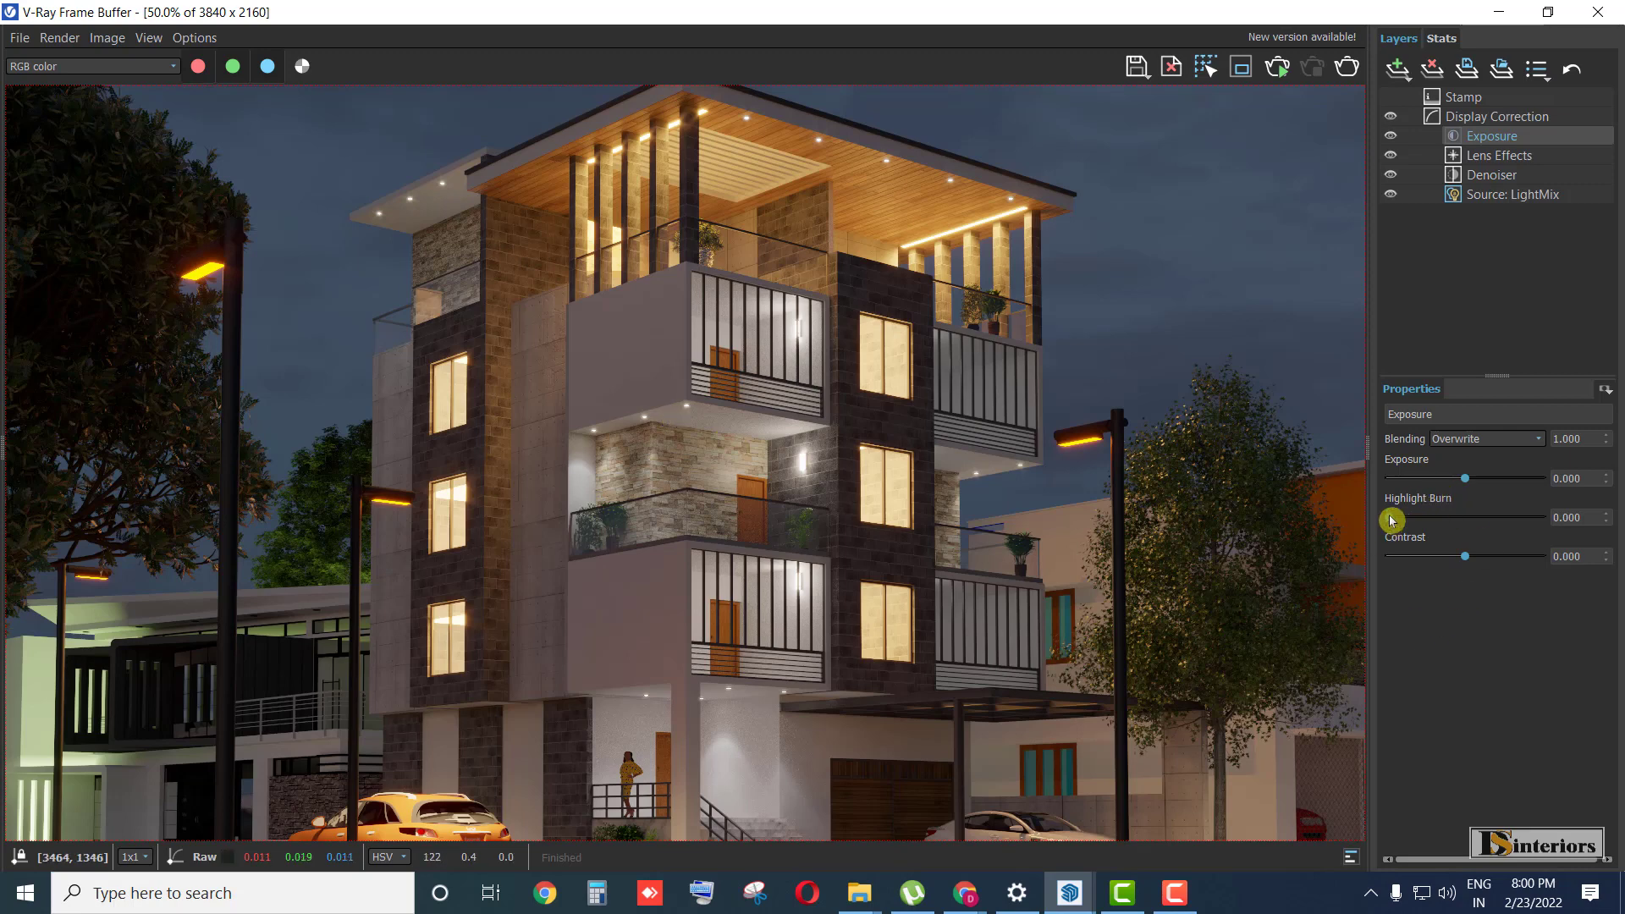
- Try raising the Highlight Burn to about 0.172, return it to 0 and review the whole render
mouse_move(1392, 520)
mouse_down()
mouse_move(1540, 511)
mouse_move(1382, 500)
mouse_move(1483, 502)
mouse_move(1447, 499)
mouse_up()
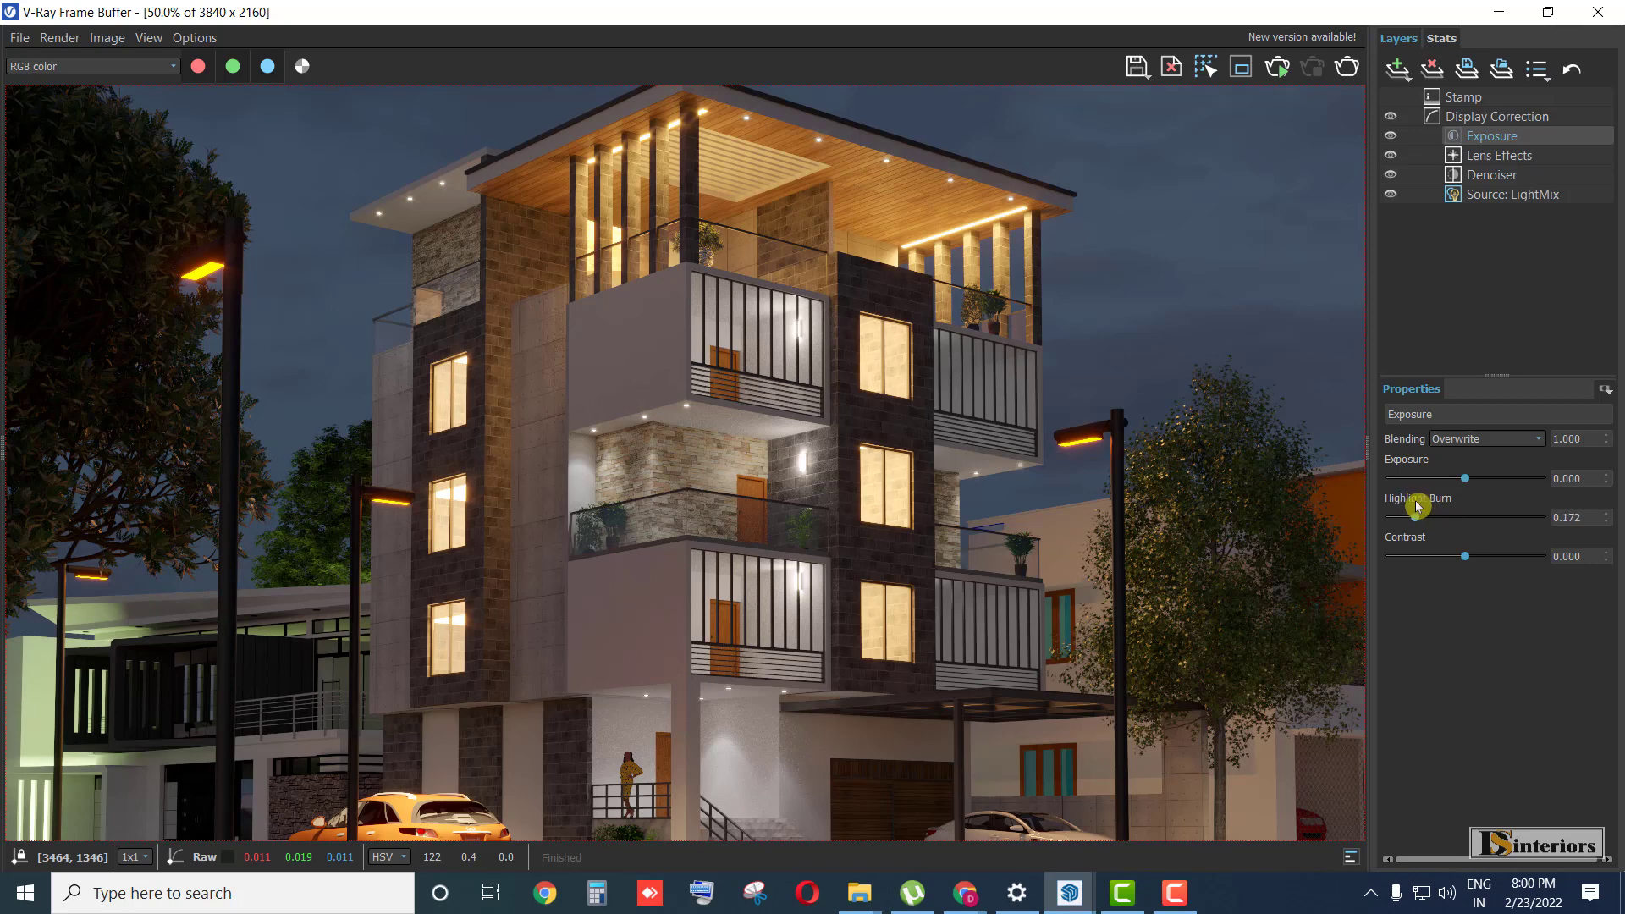
mouse_move(1405, 506)
mouse_down()
mouse_move(1429, 504)
mouse_move(1382, 507)
mouse_up()
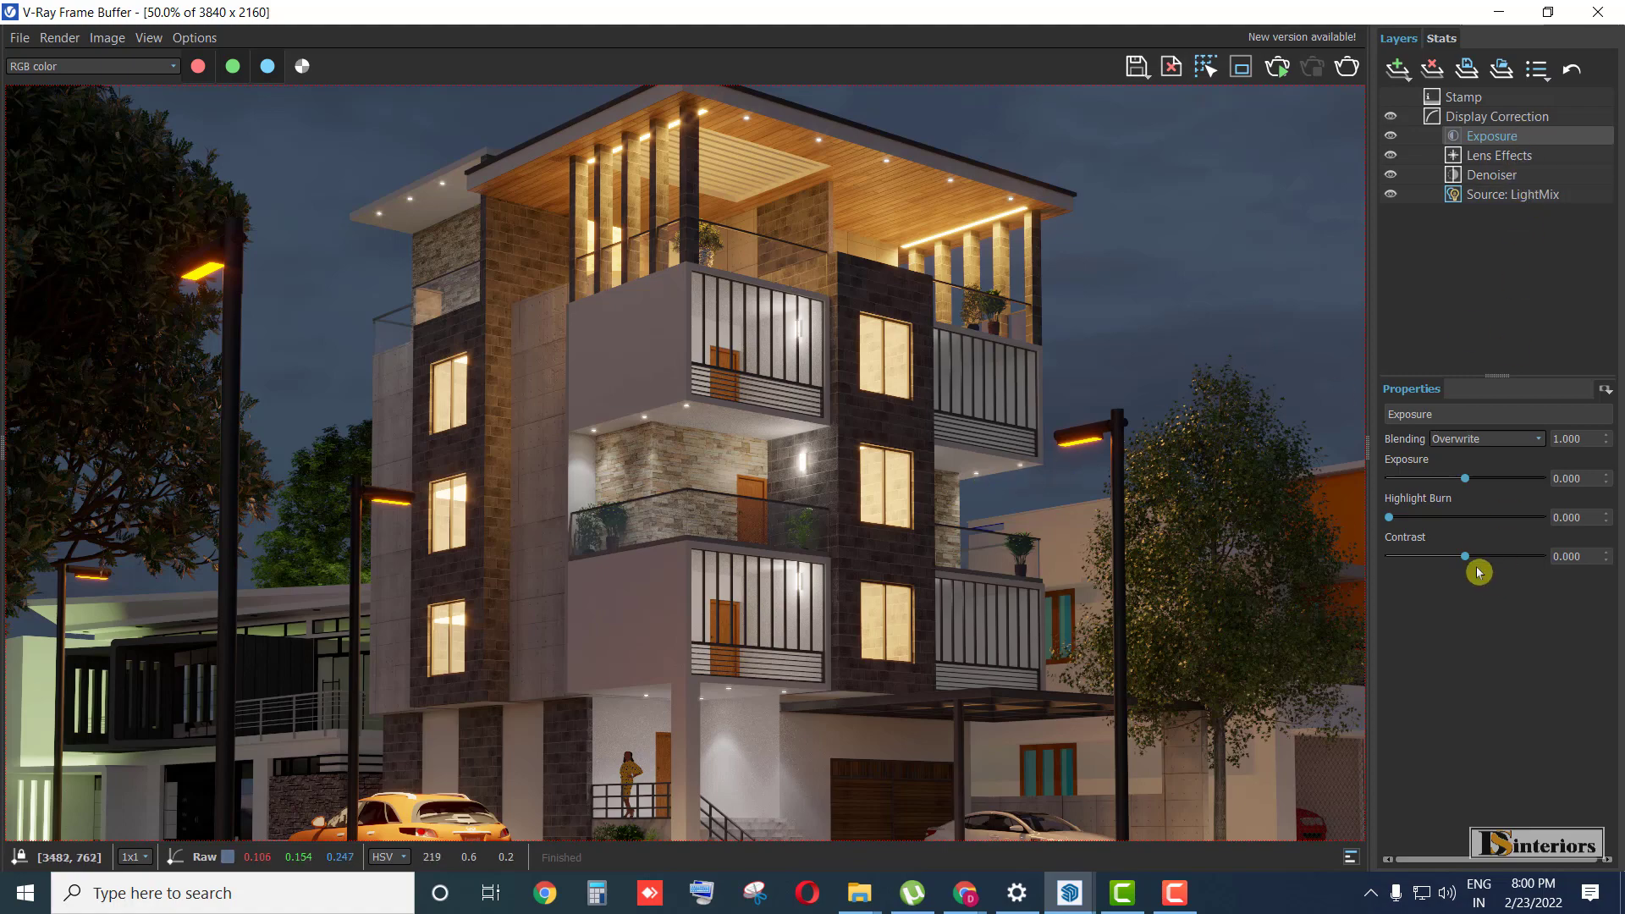
scroll(700, 449, down, 3)
scroll(699, 449, up, 3)
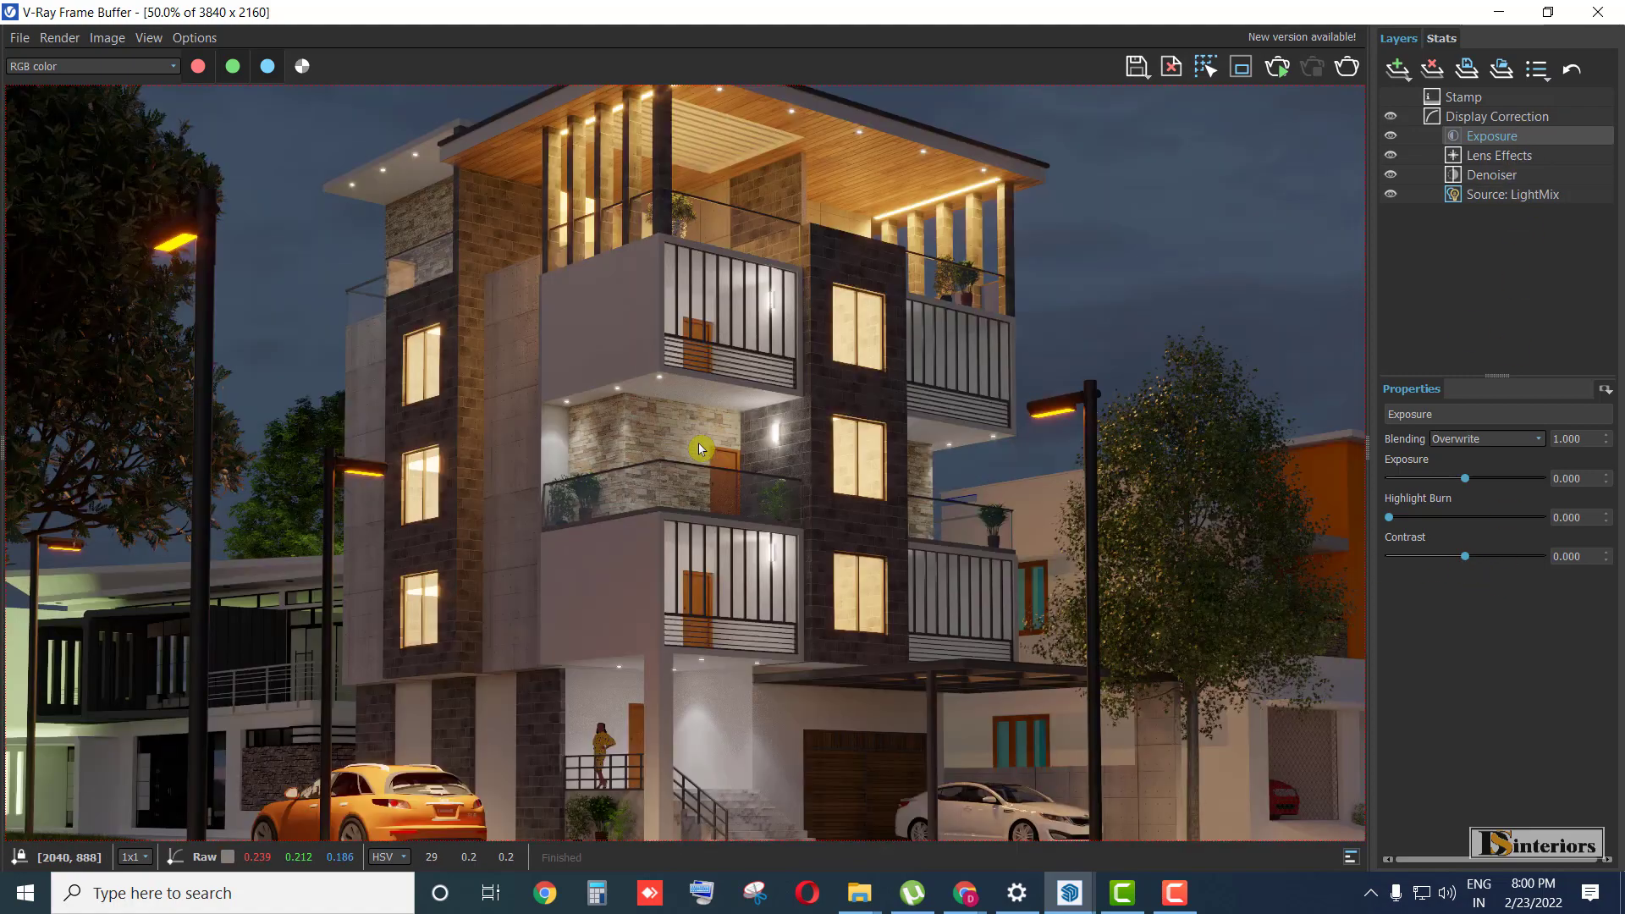
scroll(652, 444, down, 1)
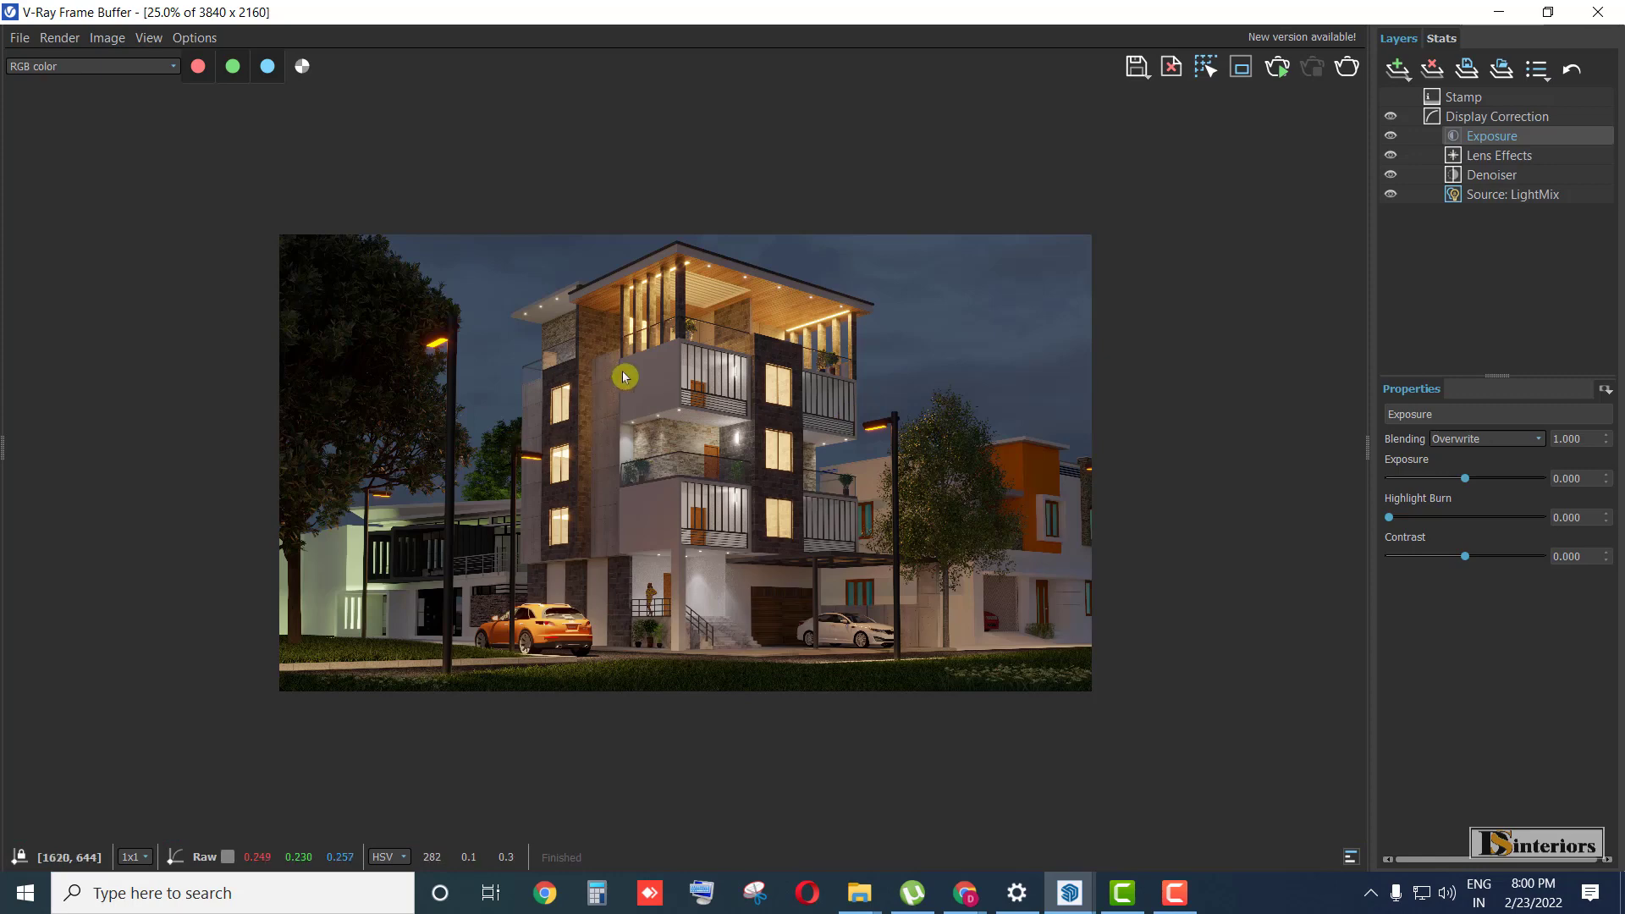